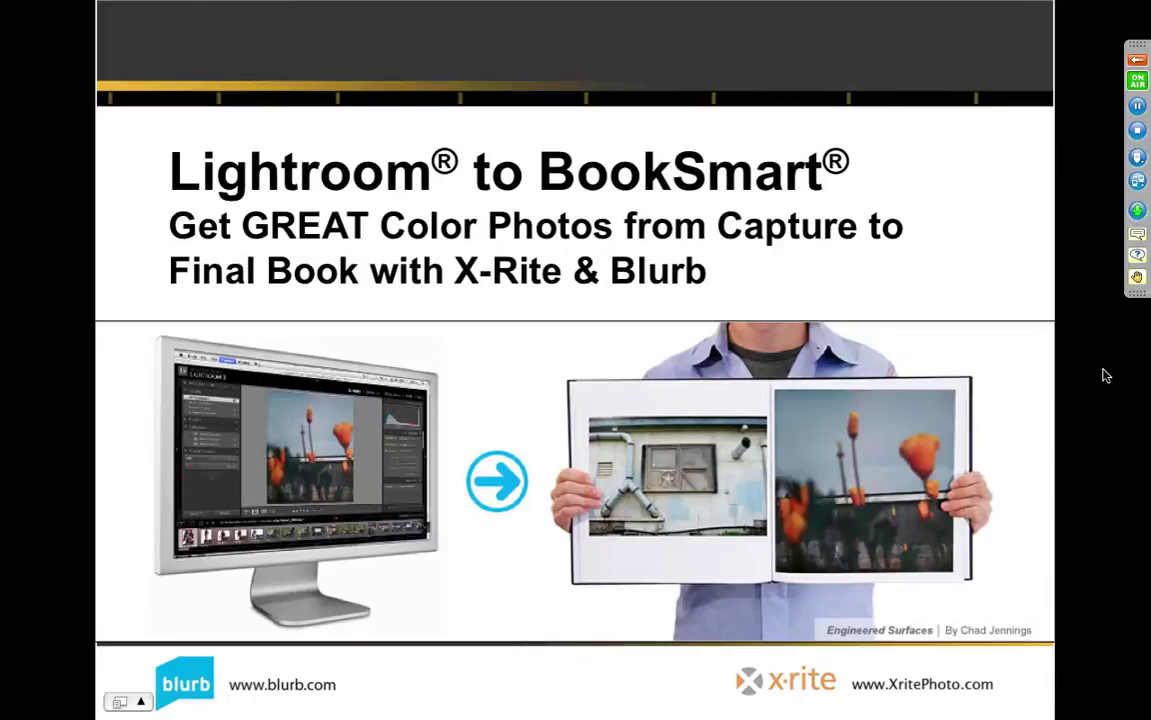
Step: Advance the webinar slideshow from the title slide to the Blurb.com and XritePhoto.com sponsors slide
{"action": "key", "text": "Right"}
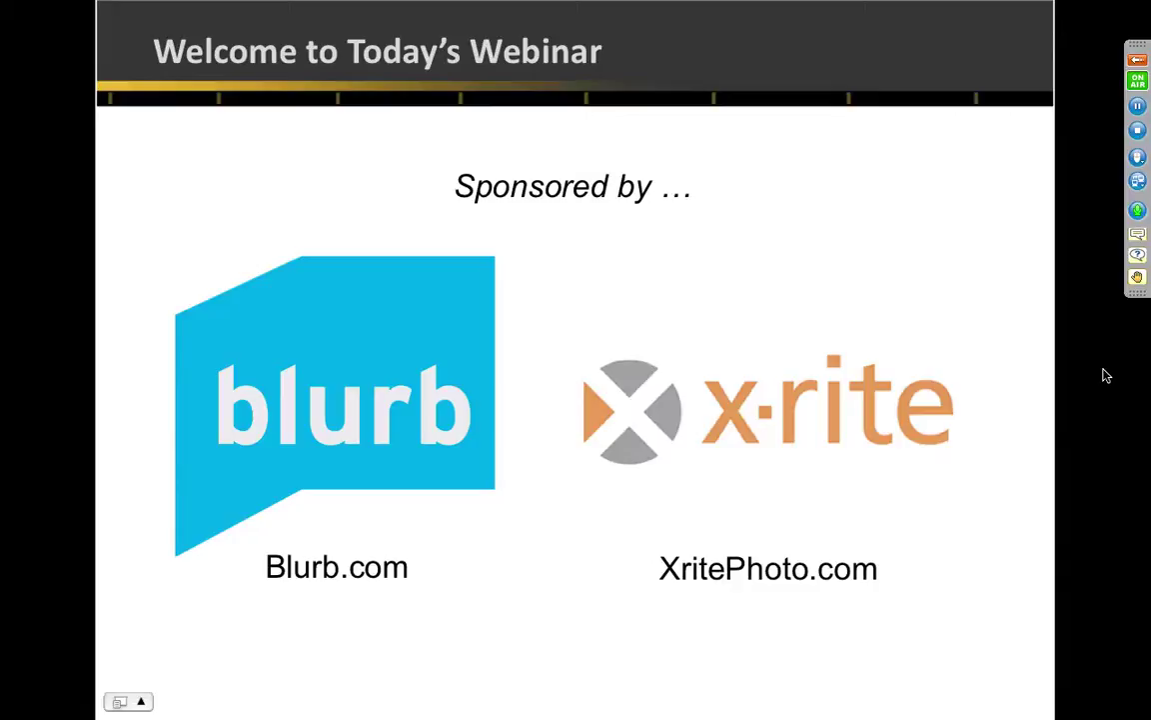
Step: Move the webinar deck on to the Your Host slide introducing the presenter
{"action": "key", "text": "Right"}
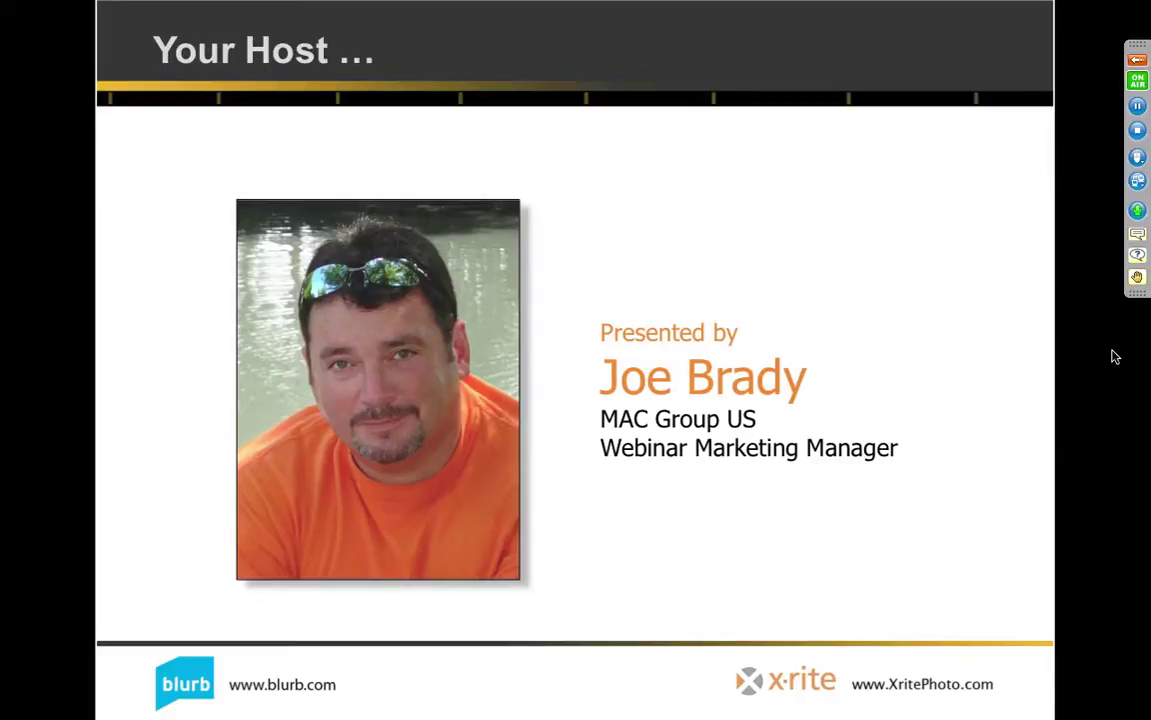
Step: Show the next slide, the Photography Book Now call-for-entries pointing to pbn.blurb.com
{"action": "key", "text": "Right"}
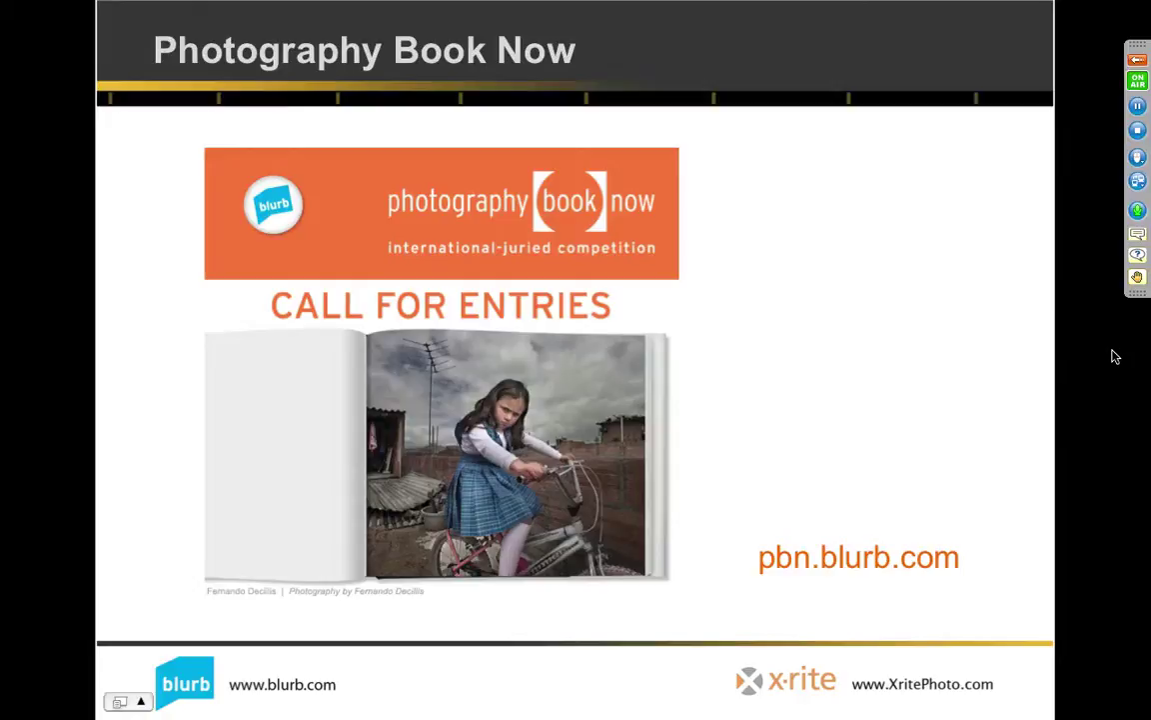
Step: Advance past Photography Book Now to the Monitor Calibration with ColorMunki slide
{"action": "key", "text": "Right"}
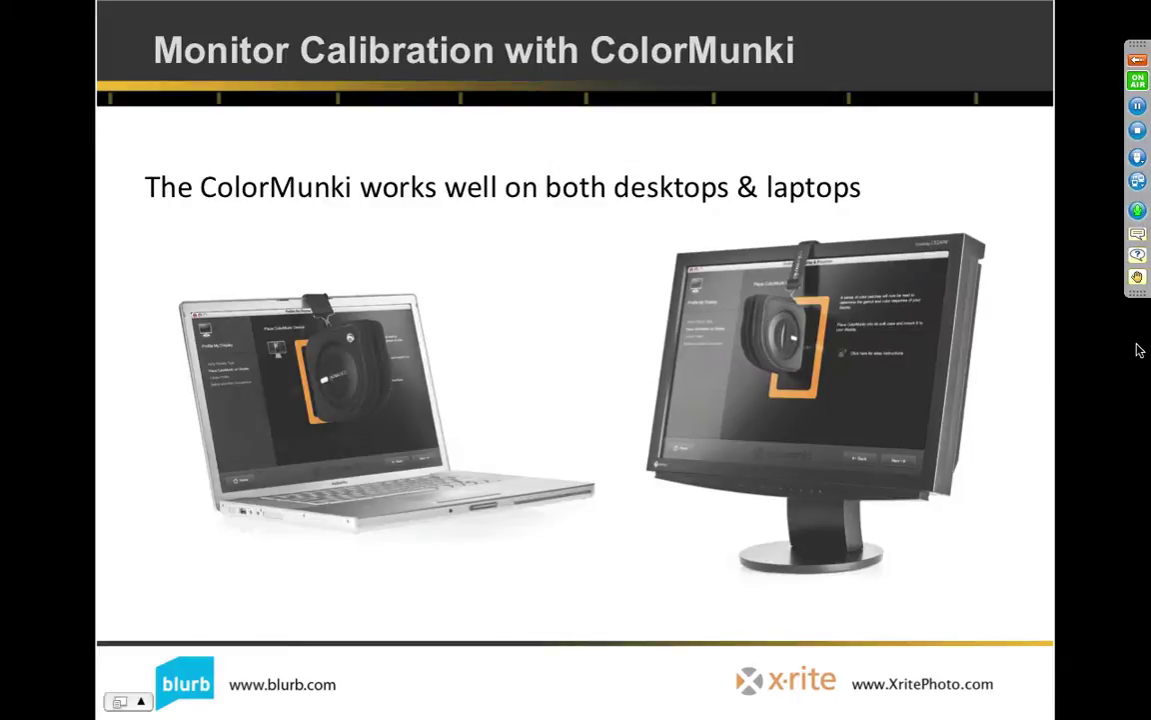
Step: Switch to ColorMunki Photo and start Profile My Display, reaching Verify Display Type
{"action": "key", "text": "super+Tab"}
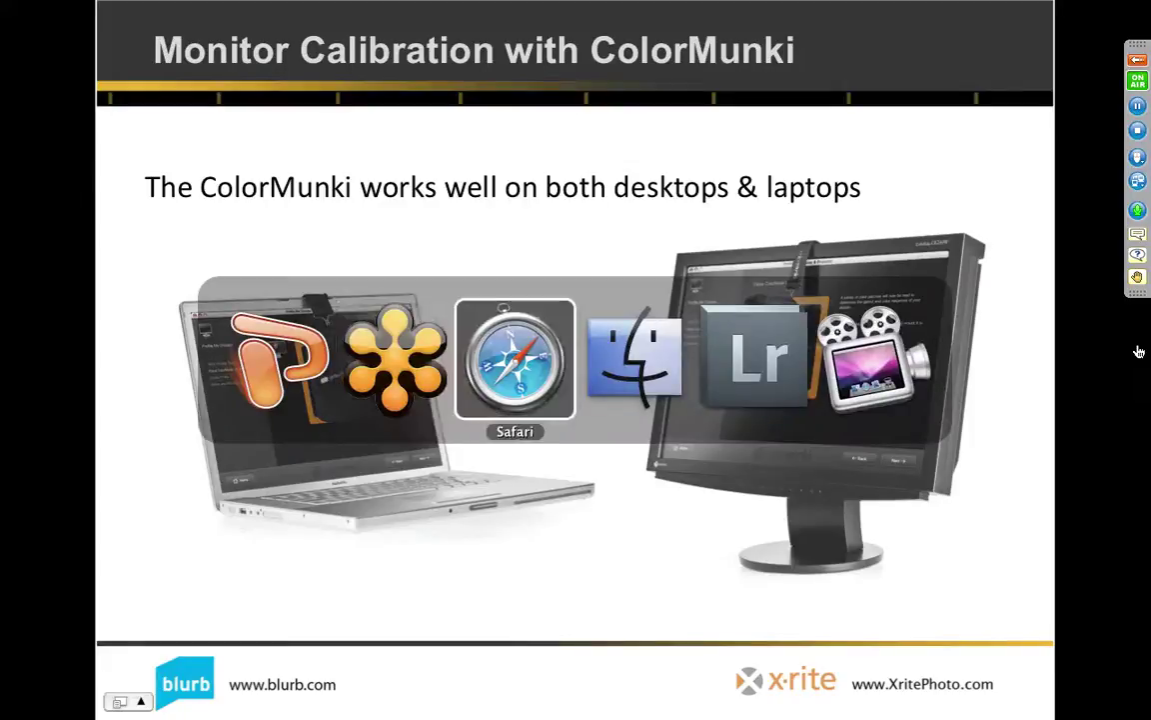
{"action": "key", "text": "super+Tab"}
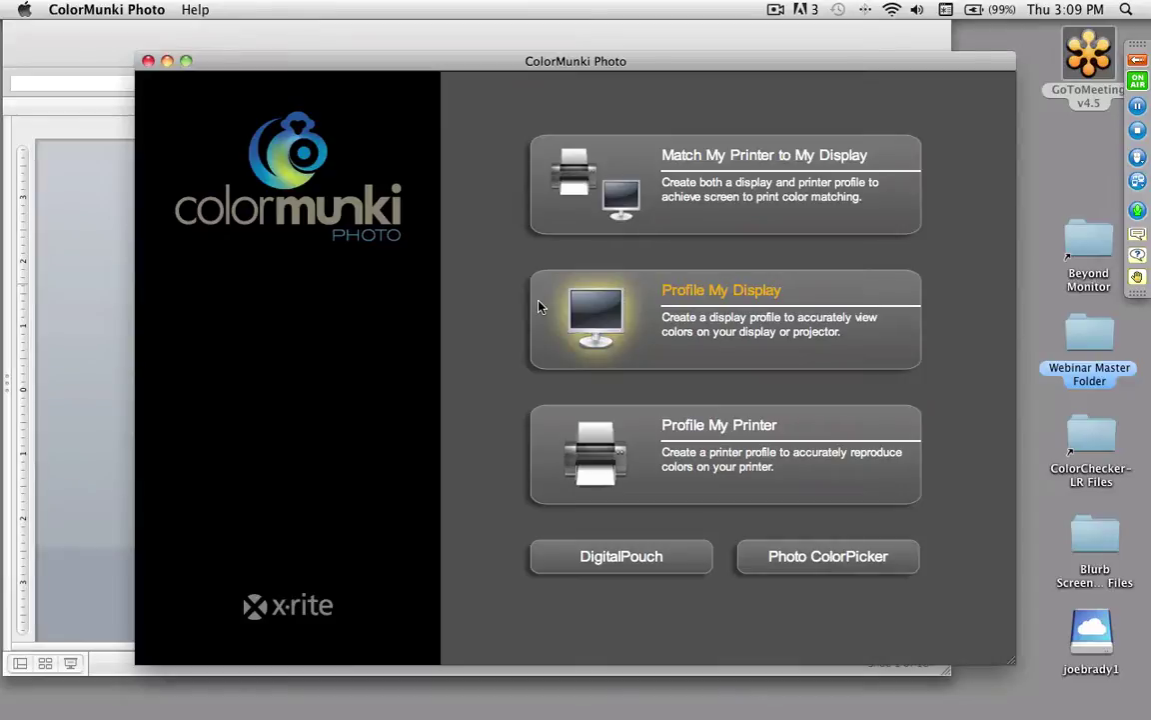
{"action": "left_click", "coordinate": [699, 314]}
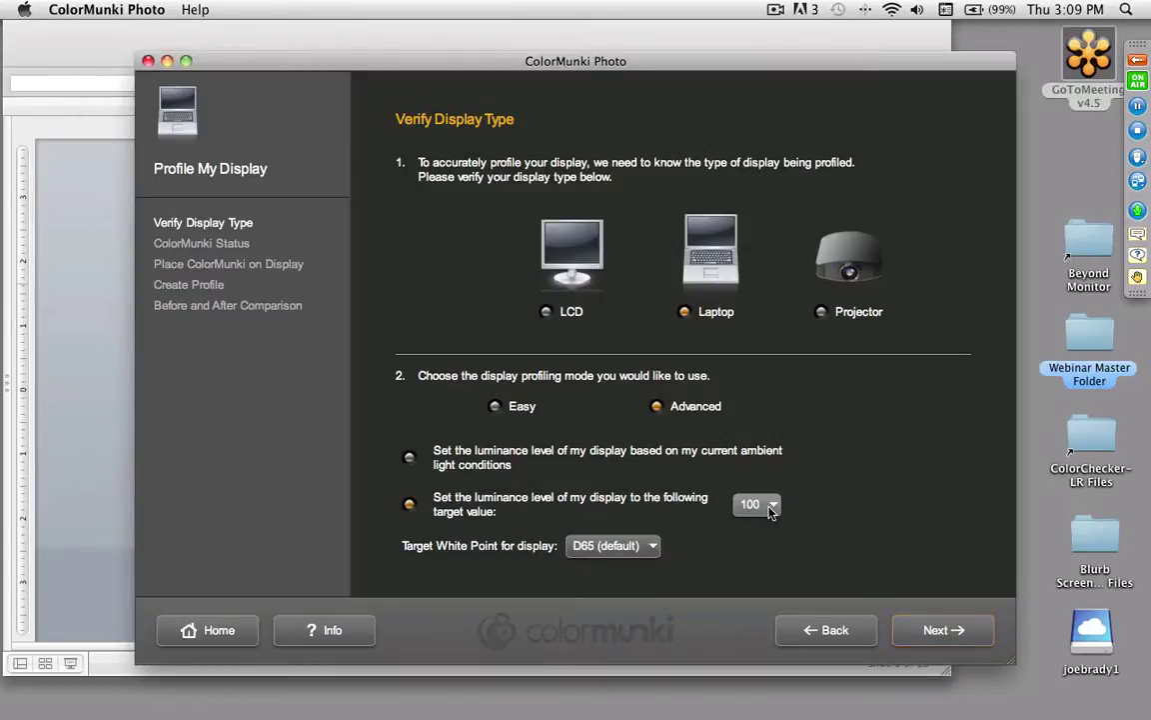
Step: Keep target luminance at 100 with D65 white point and continue to the device status check
{"action": "left_click", "coordinate": [772, 504]}
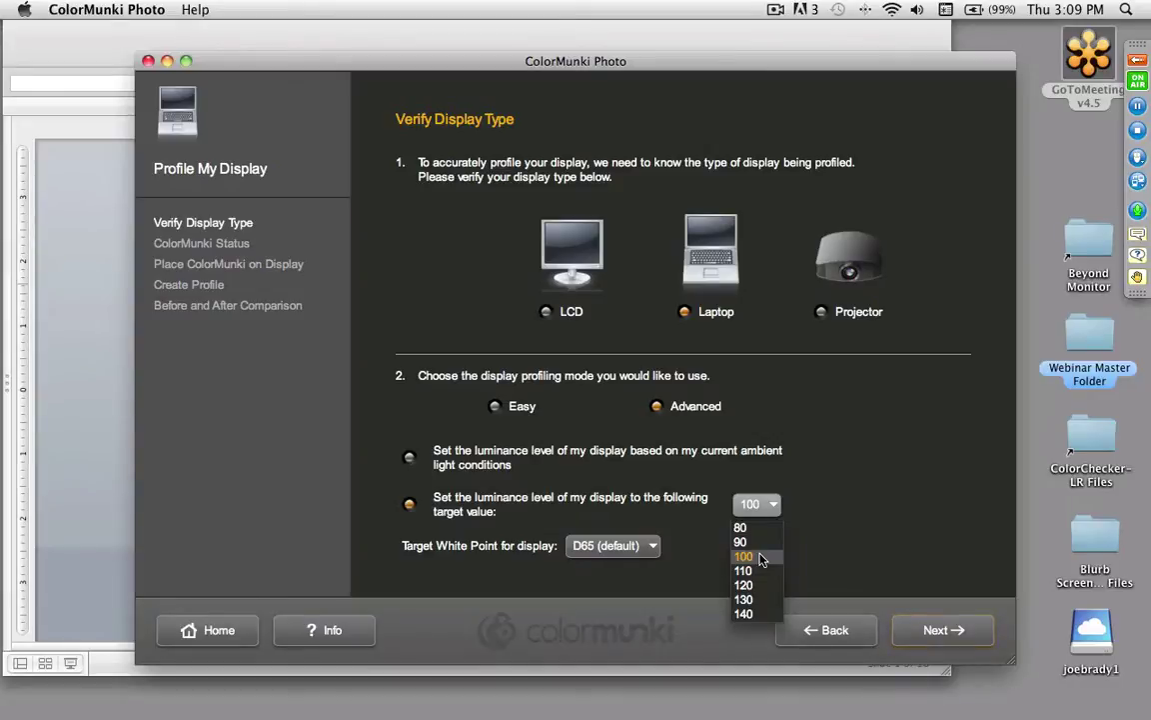
{"action": "left_click", "coordinate": [895, 545]}
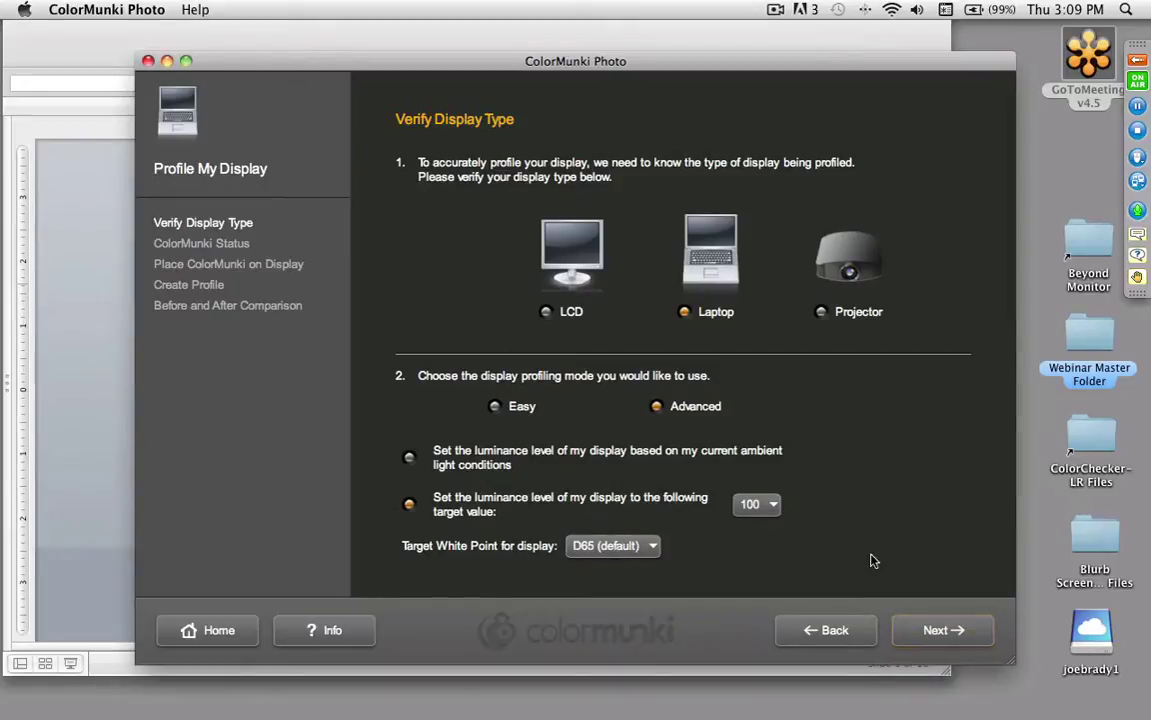
{"action": "left_click", "coordinate": [938, 632]}
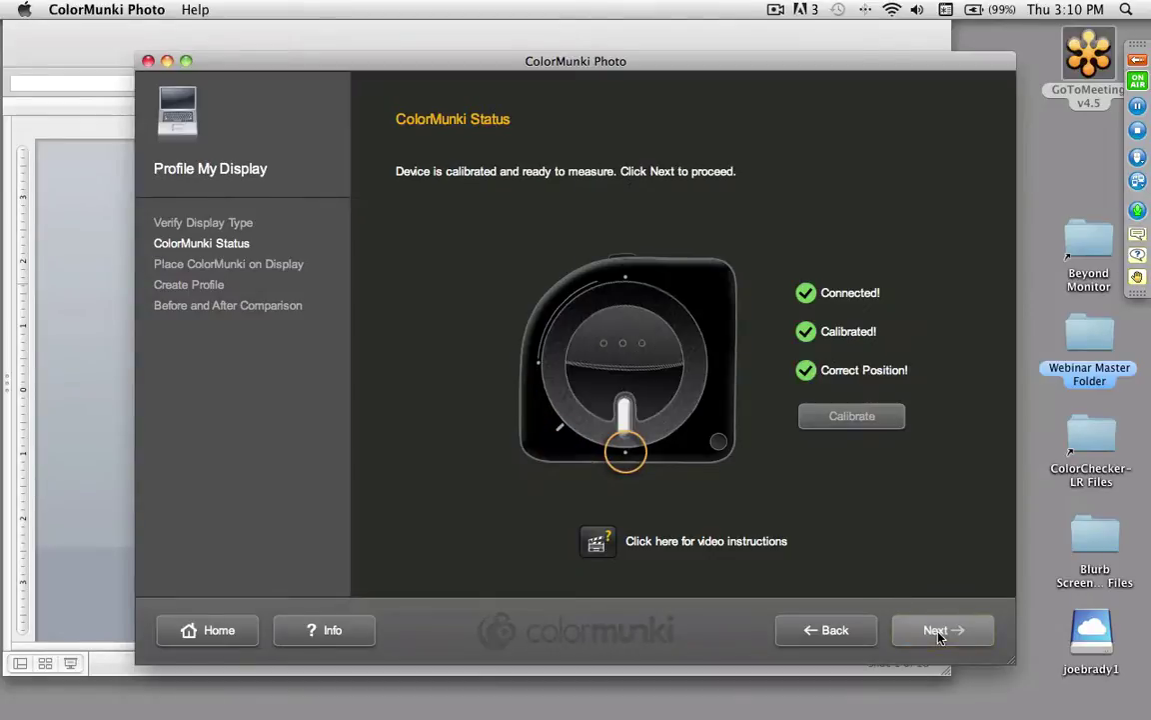
Step: Pass the status and placement pages to start measuring, reading 176 against the 100 target
{"action": "left_click", "coordinate": [939, 632]}
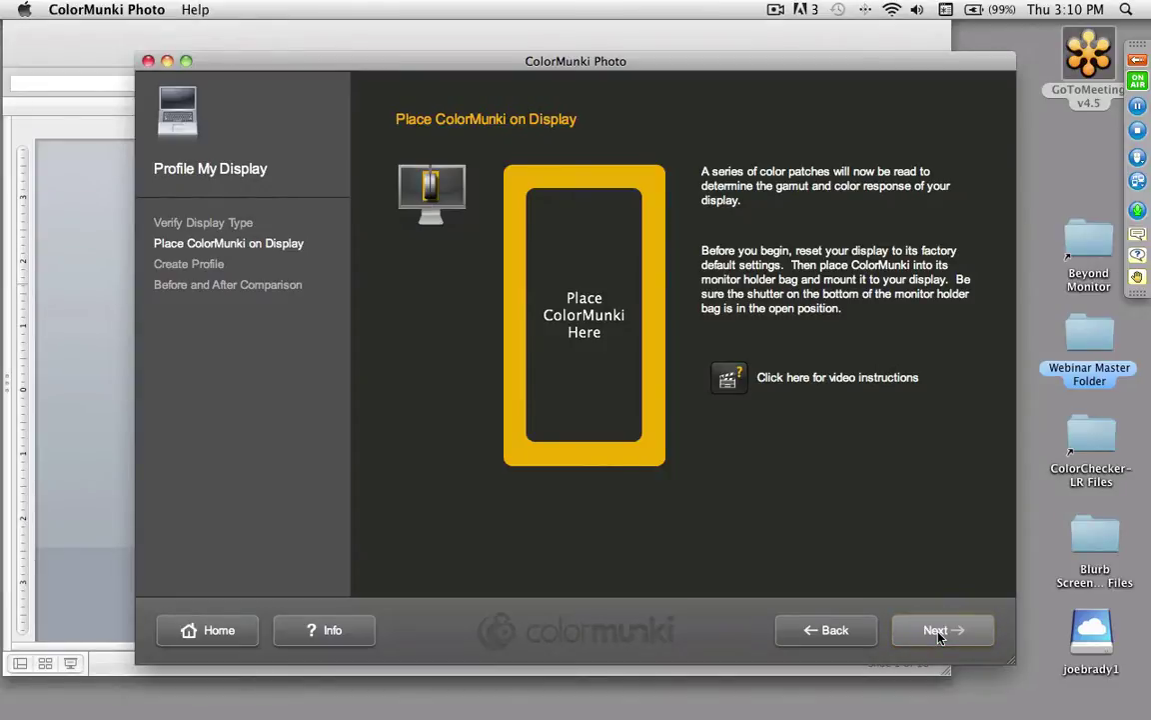
{"action": "left_click", "coordinate": [939, 631]}
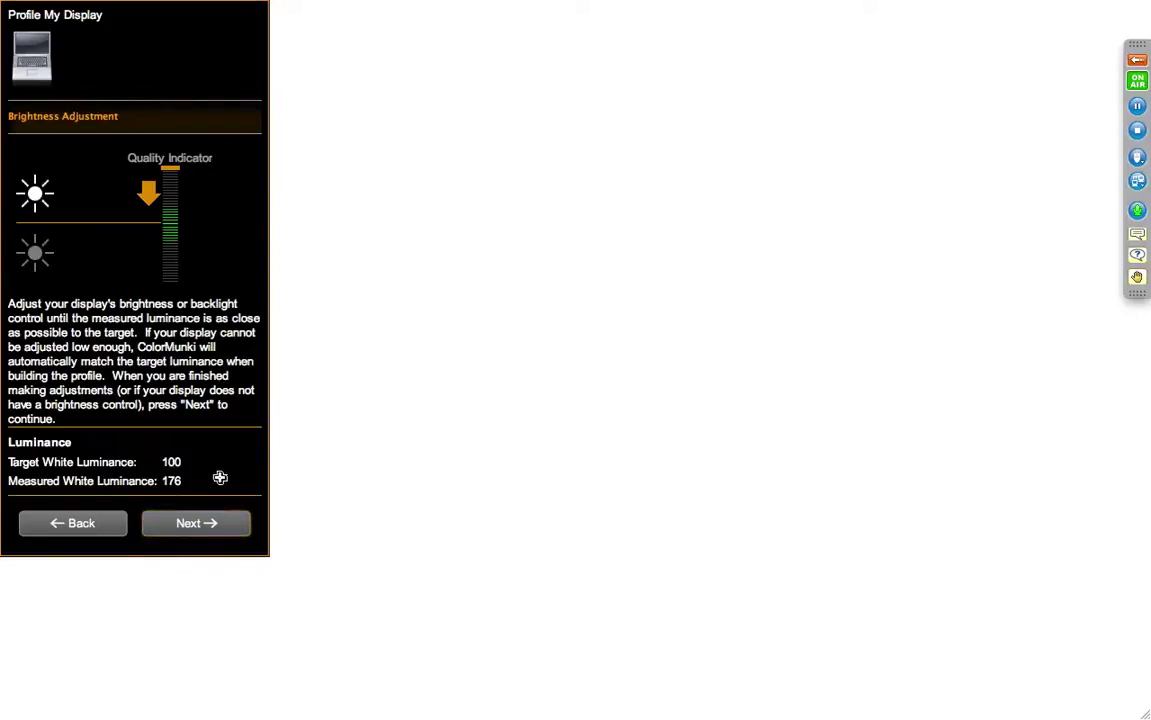
Step: Lower display brightness toward 100 luminance and finish measuring, reaching profile creation as Color LCD_D65.icc
{"action": "key", "text": "F1"}
{"action": "key", "text": "F1"}
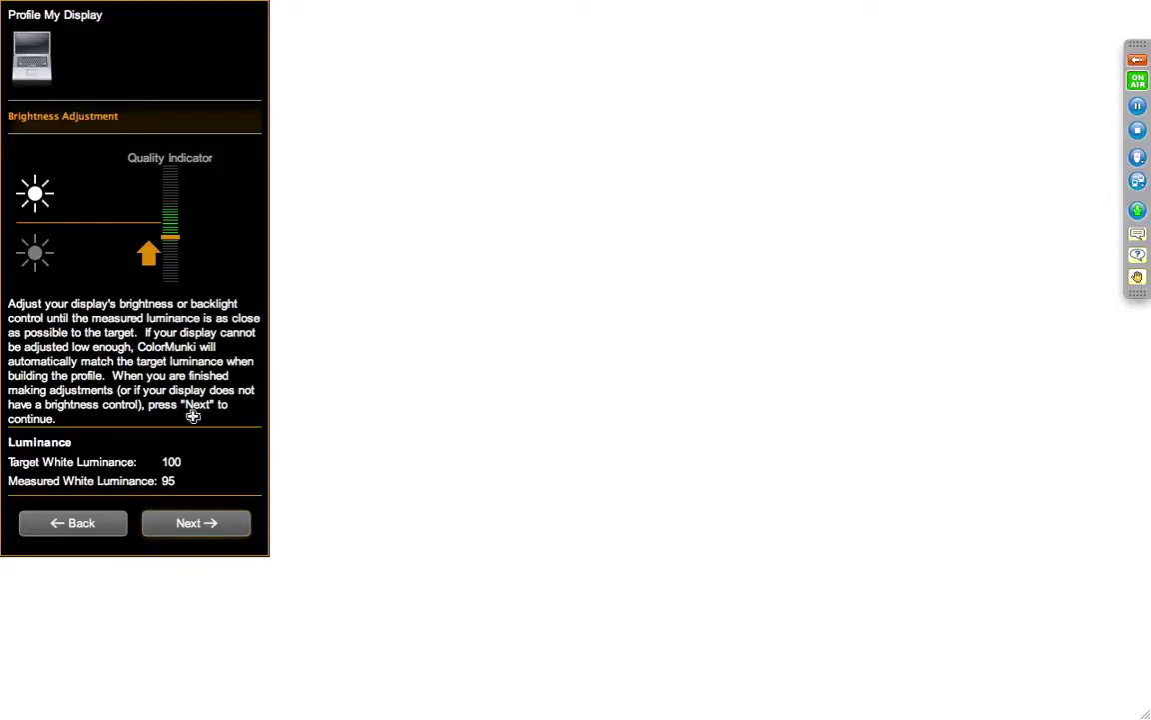
{"action": "left_click", "coordinate": [198, 524]}
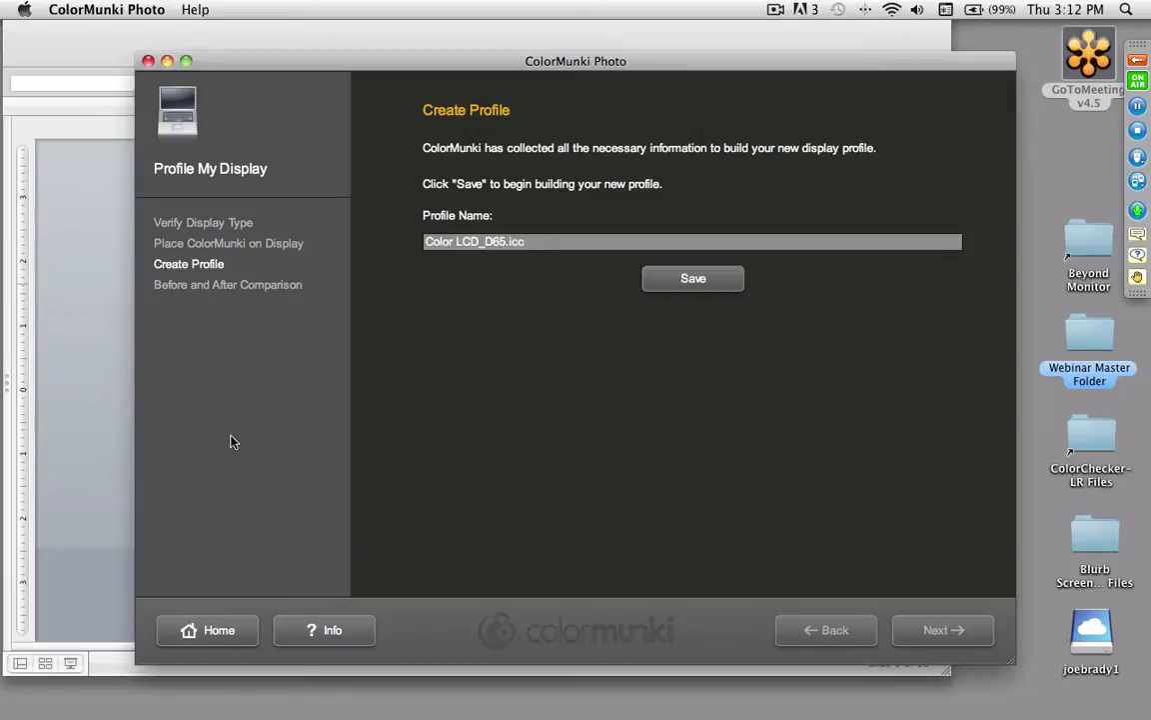
Step: Save the Color LCD_D65.icc display profile and turn off the re-profiling reminder
{"action": "left_click", "coordinate": [697, 278]}
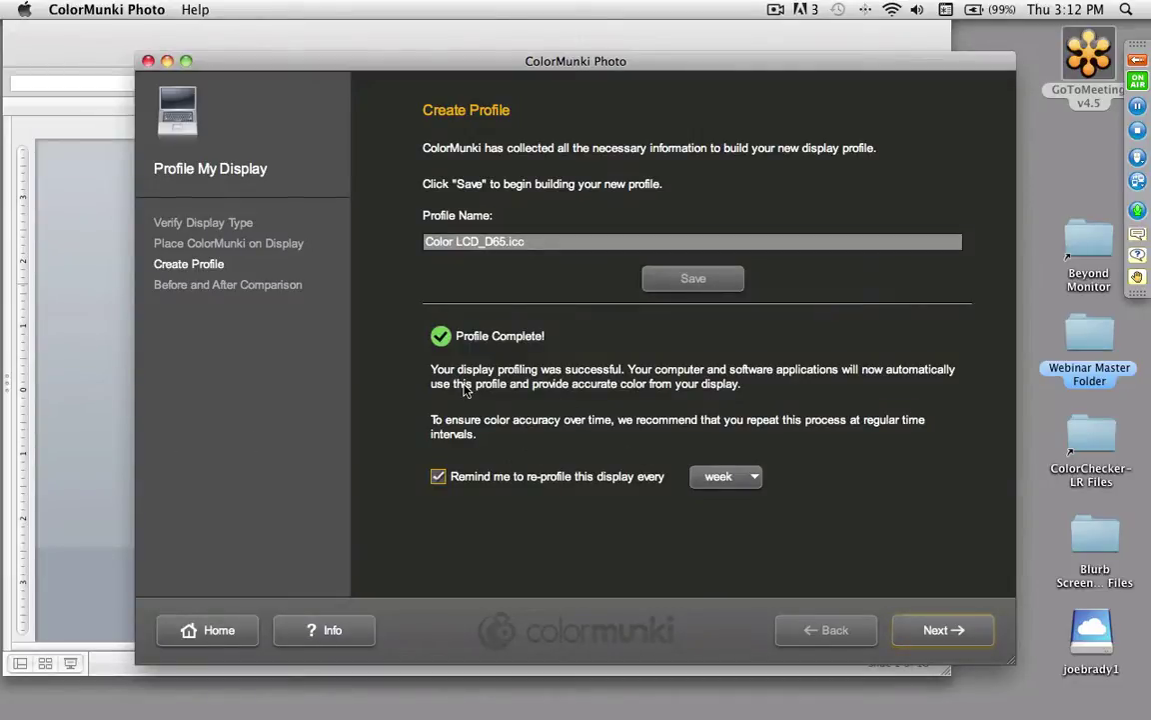
{"action": "left_click", "coordinate": [722, 481]}
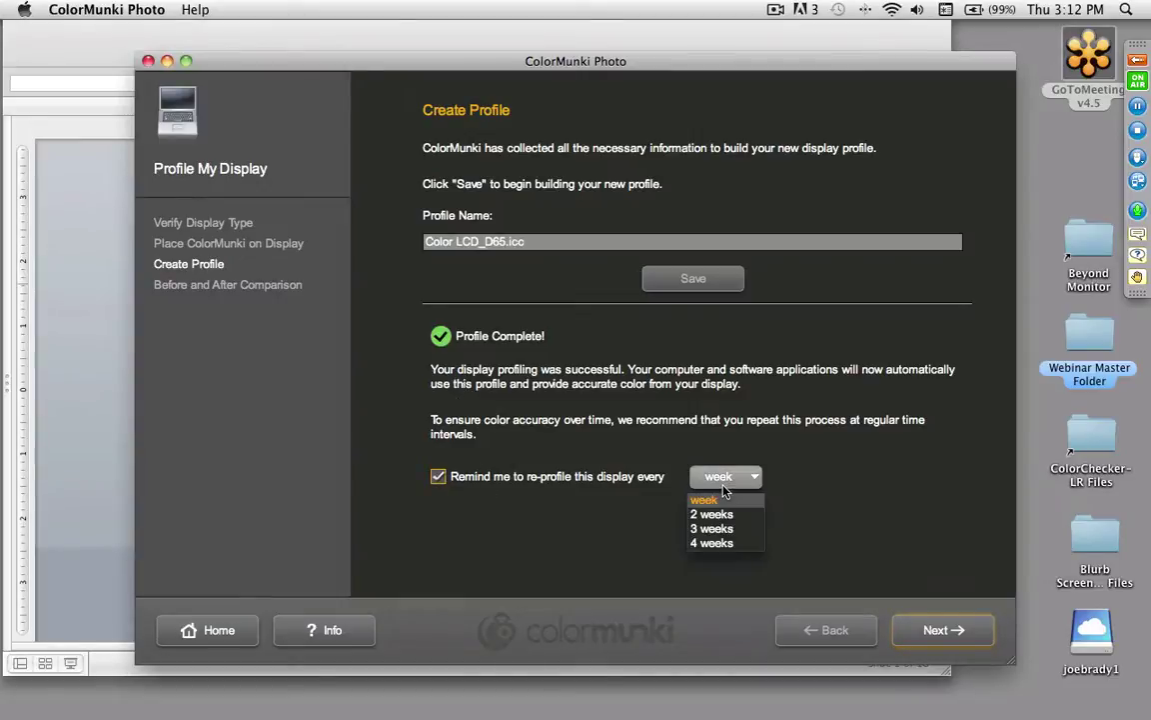
{"action": "left_click", "coordinate": [440, 479]}
{"action": "left_click", "coordinate": [439, 477]}
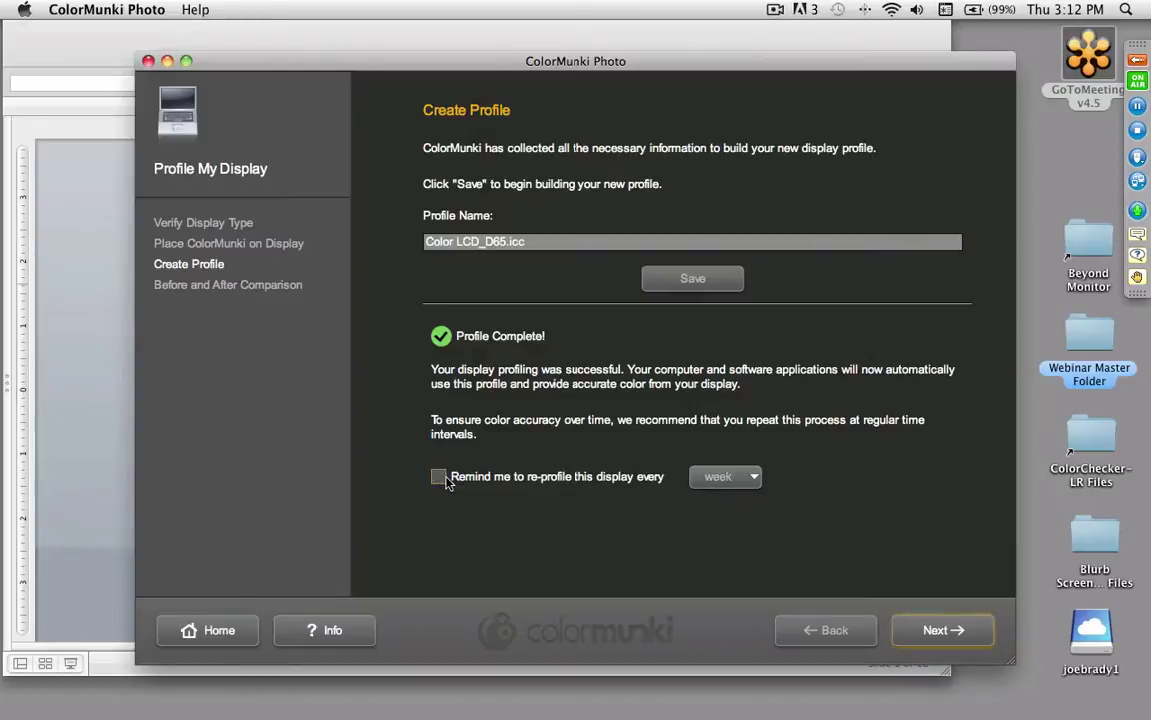
Step: Compare the display before and after the new profile, then finish and return to the main menu
{"action": "left_click", "coordinate": [951, 628]}
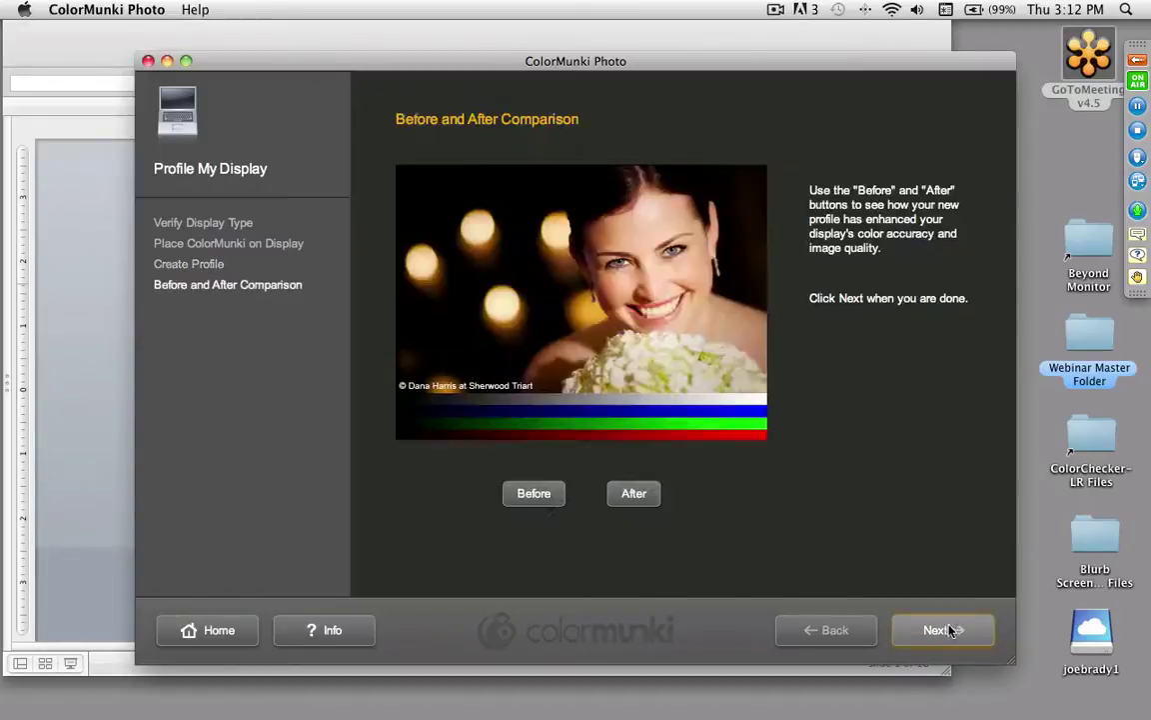
{"action": "left_click", "coordinate": [640, 492]}
{"action": "left_click", "coordinate": [537, 491]}
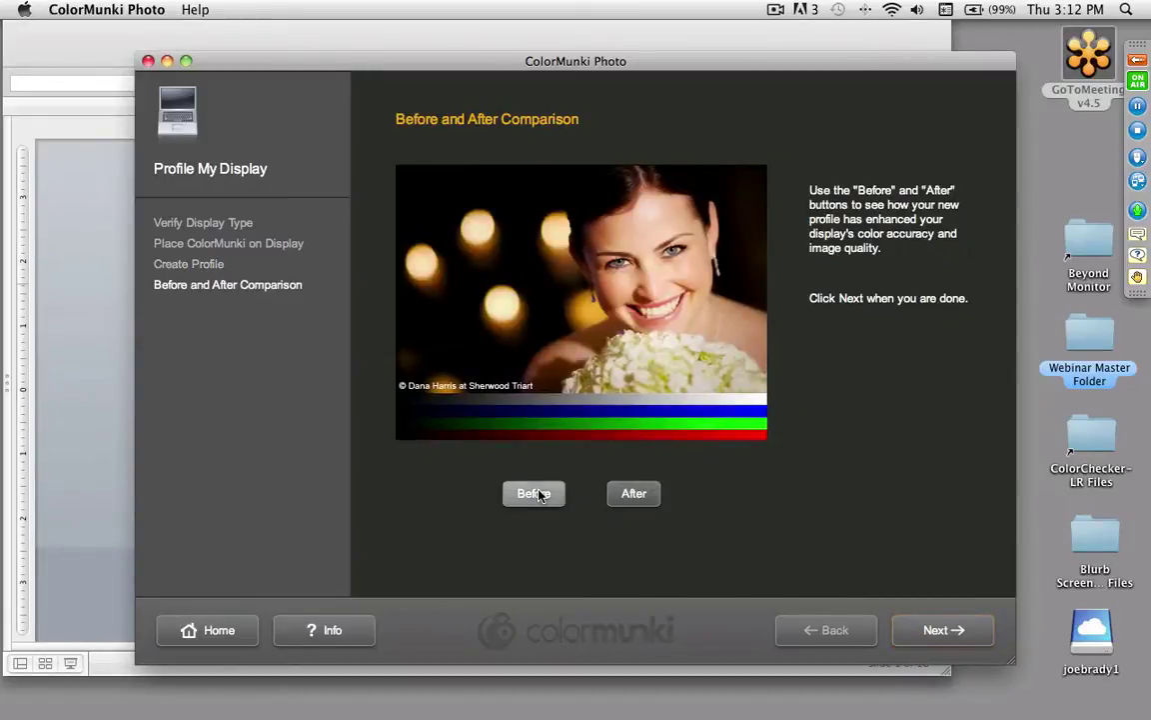
{"action": "left_click", "coordinate": [632, 494]}
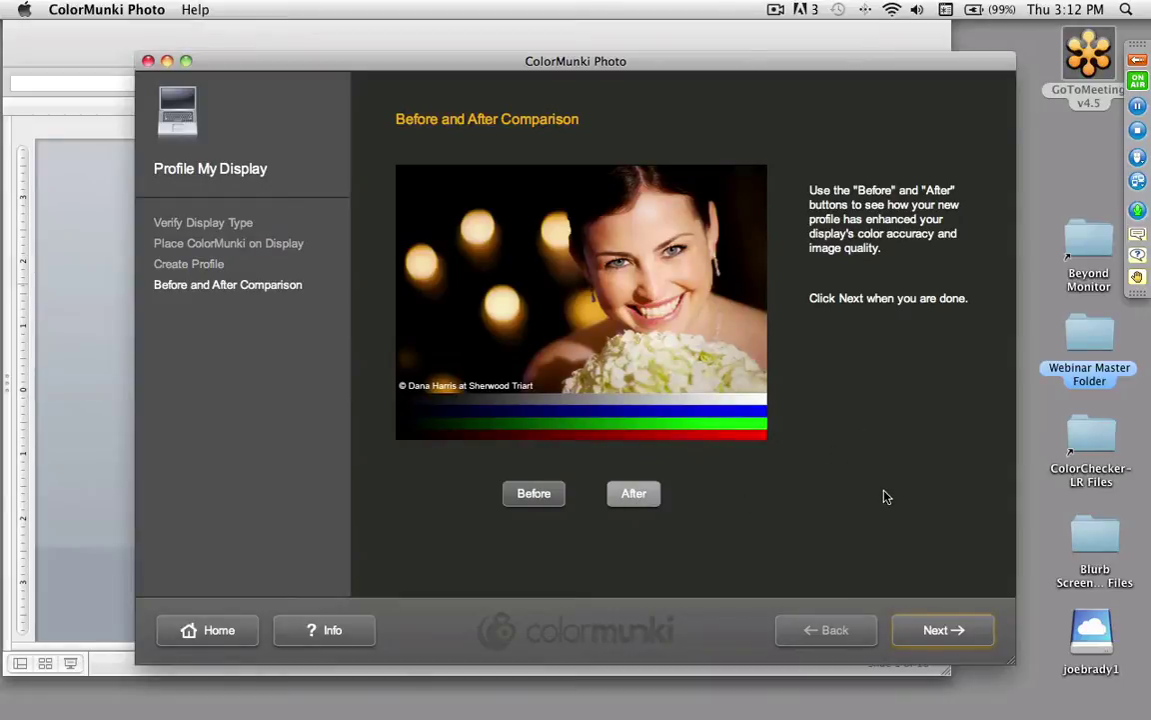
{"action": "left_click", "coordinate": [940, 629]}
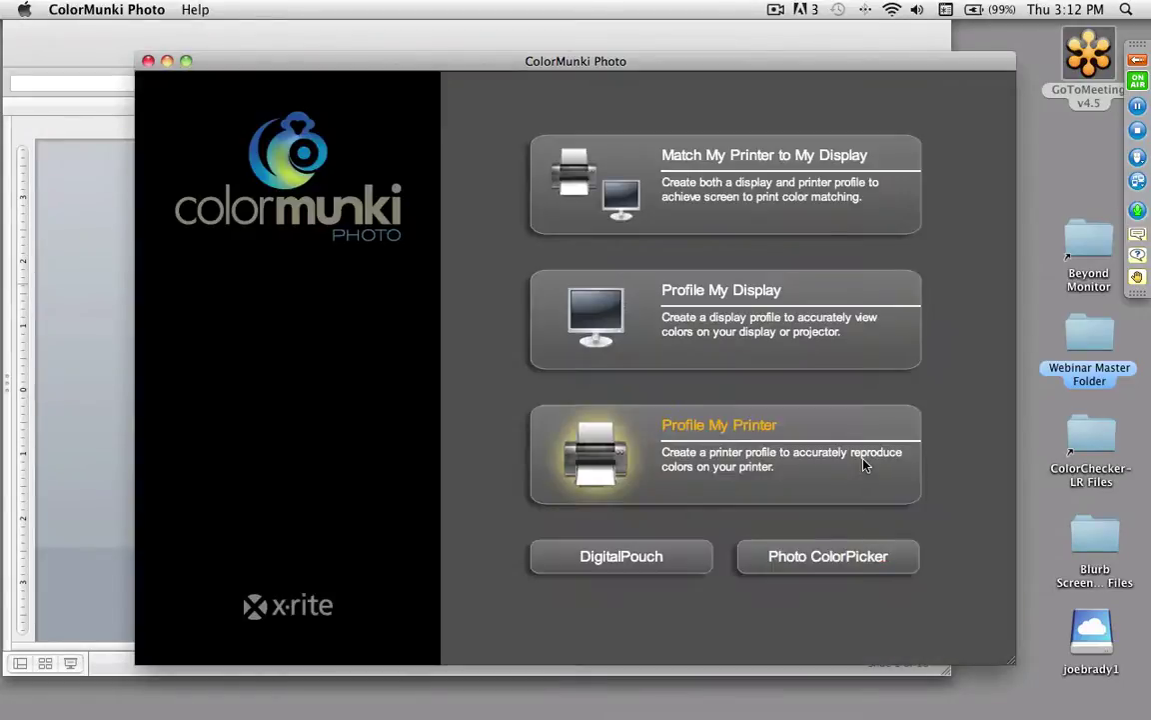
Step: Quit ColorMunki and restart the PowerPoint slideshow full screen on the Monitor Calibration slide
{"action": "key", "text": "super+q"}
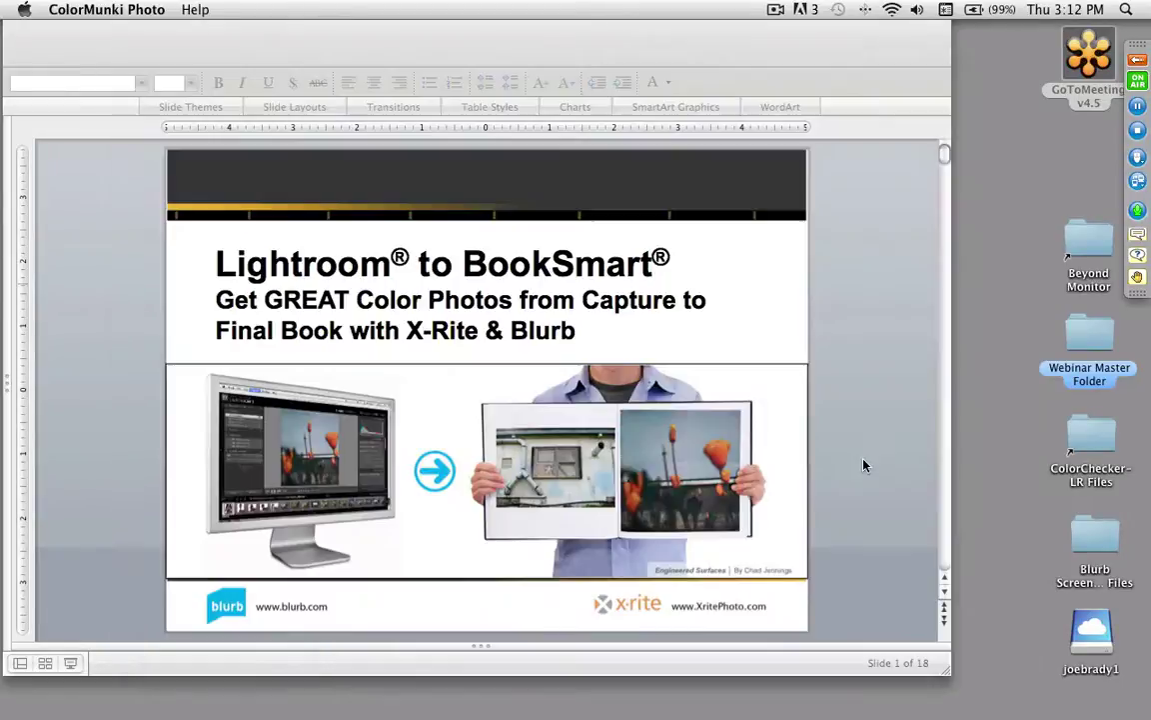
{"action": "left_click", "coordinate": [863, 464]}
{"action": "key", "text": "super+Return"}
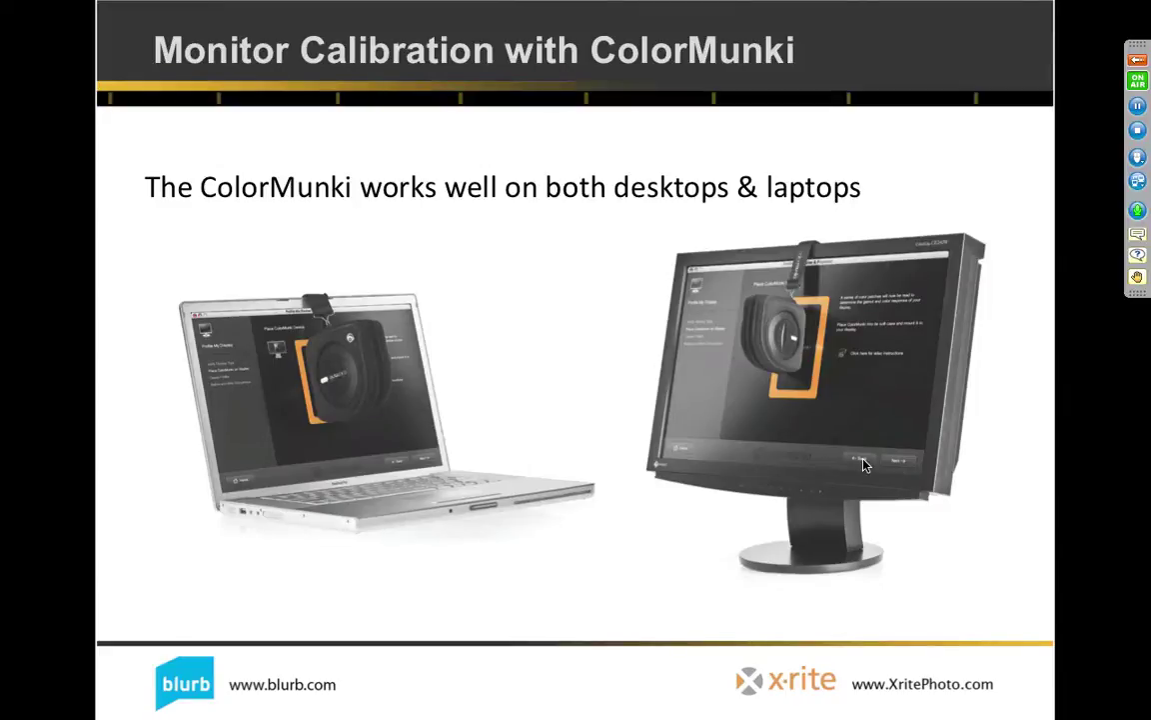
Step: Advance the slideshow to the Great Color at Capture slide
{"action": "left_click", "coordinate": [866, 465]}
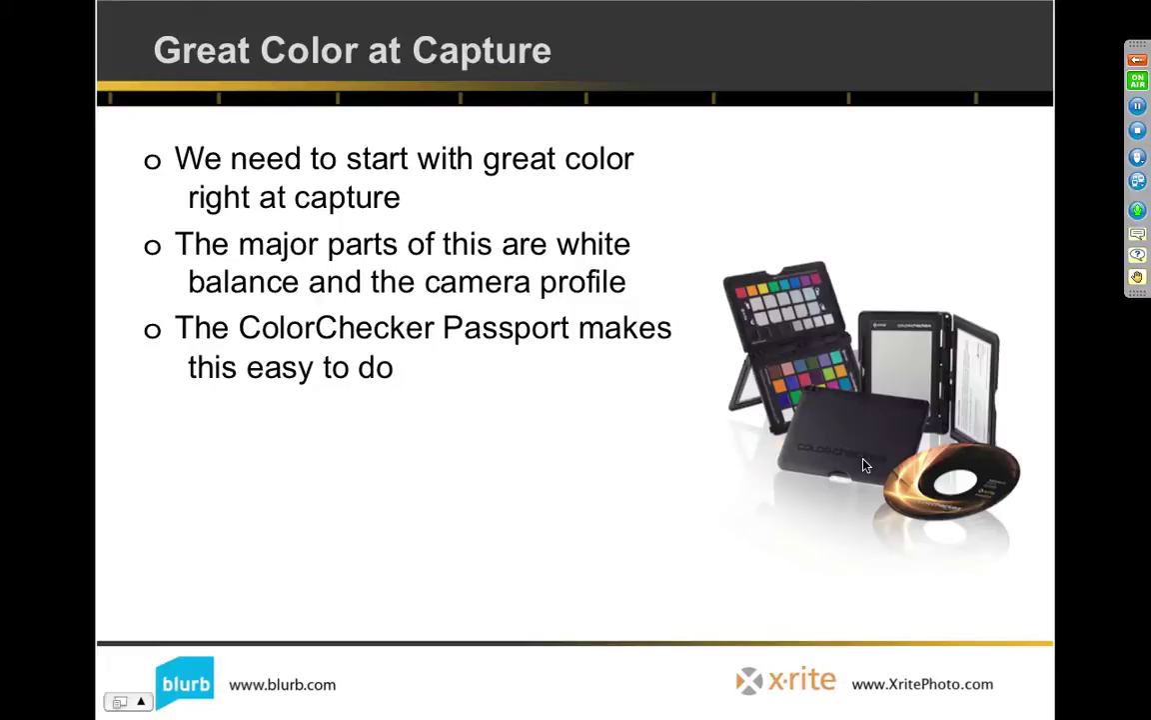
Step: Reveal the slide's remaining line, then move on to The Classic Target slide
{"action": "left_click", "coordinate": [866, 465]}
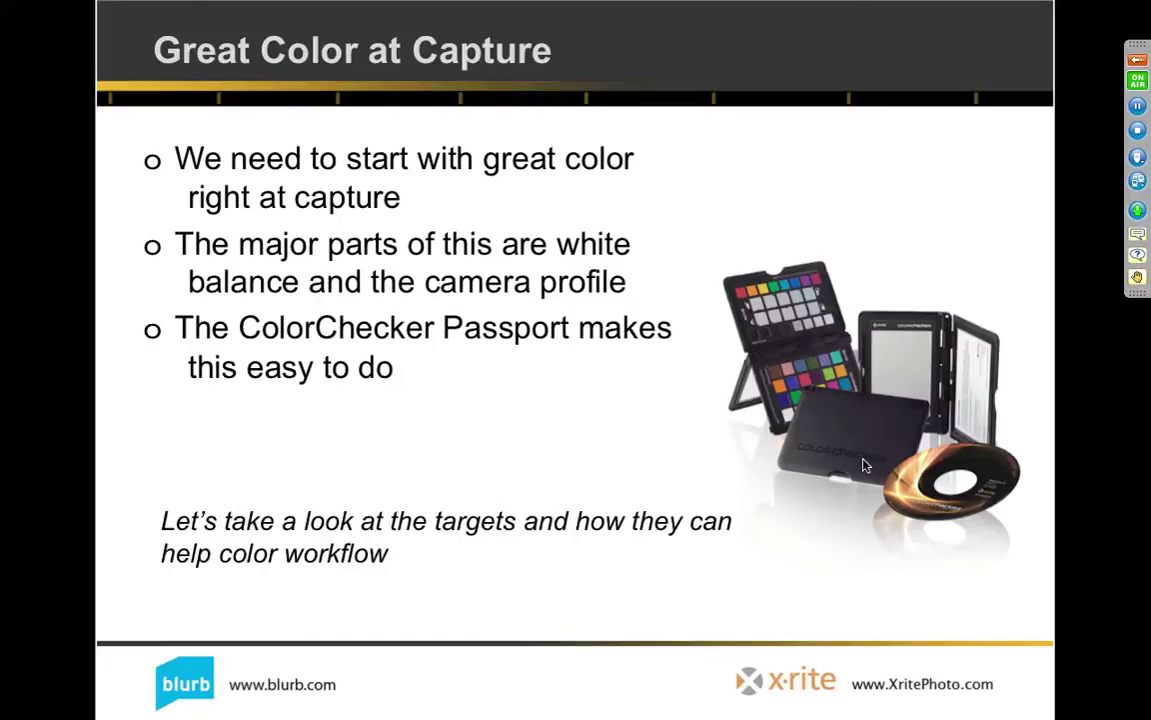
{"action": "left_click", "coordinate": [865, 465]}
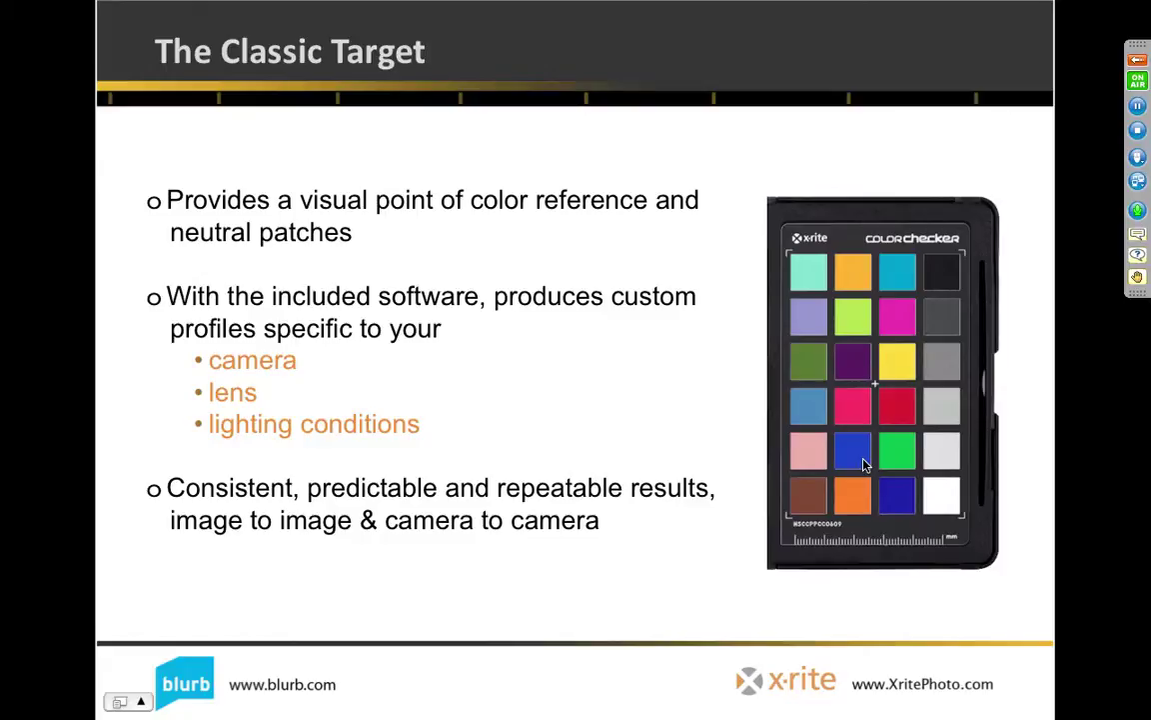
Step: Advance the slideshow to The White Balance Target slide
{"action": "key", "text": "Right"}
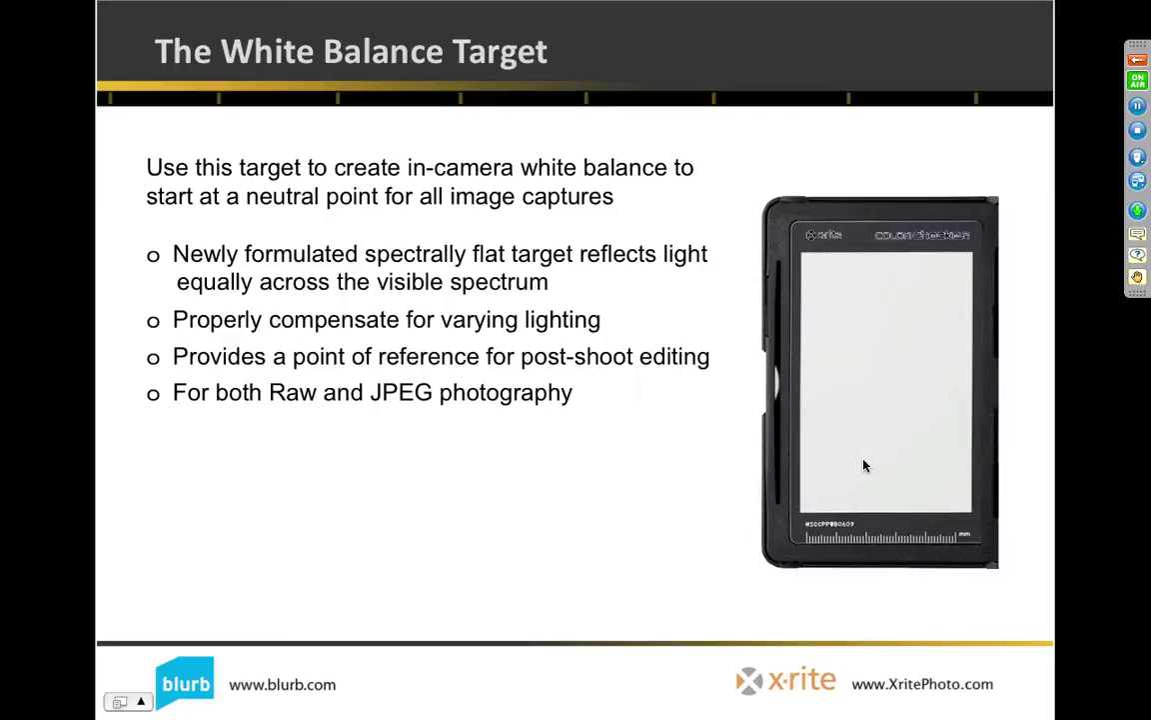
Step: Show The Creative Enhancement Target slide, enlarge its chart and highlight the top colour row
{"action": "key", "text": "Right"}
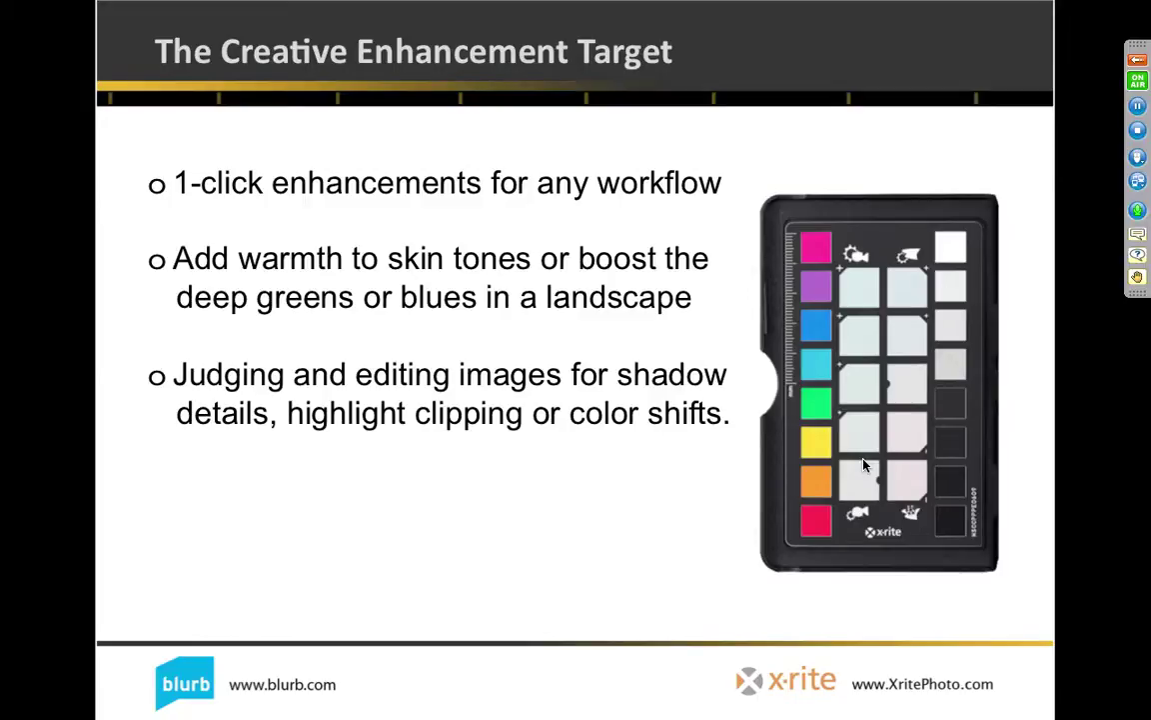
{"action": "left_click", "coordinate": [864, 465]}
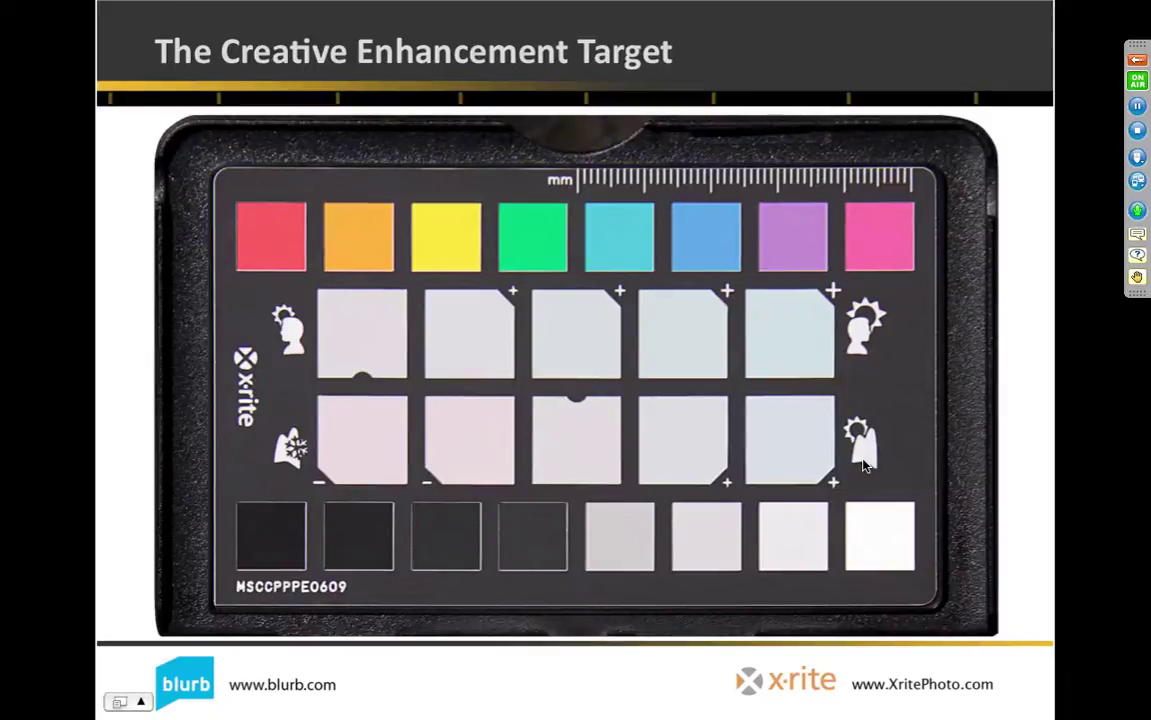
{"action": "left_click", "coordinate": [865, 464]}
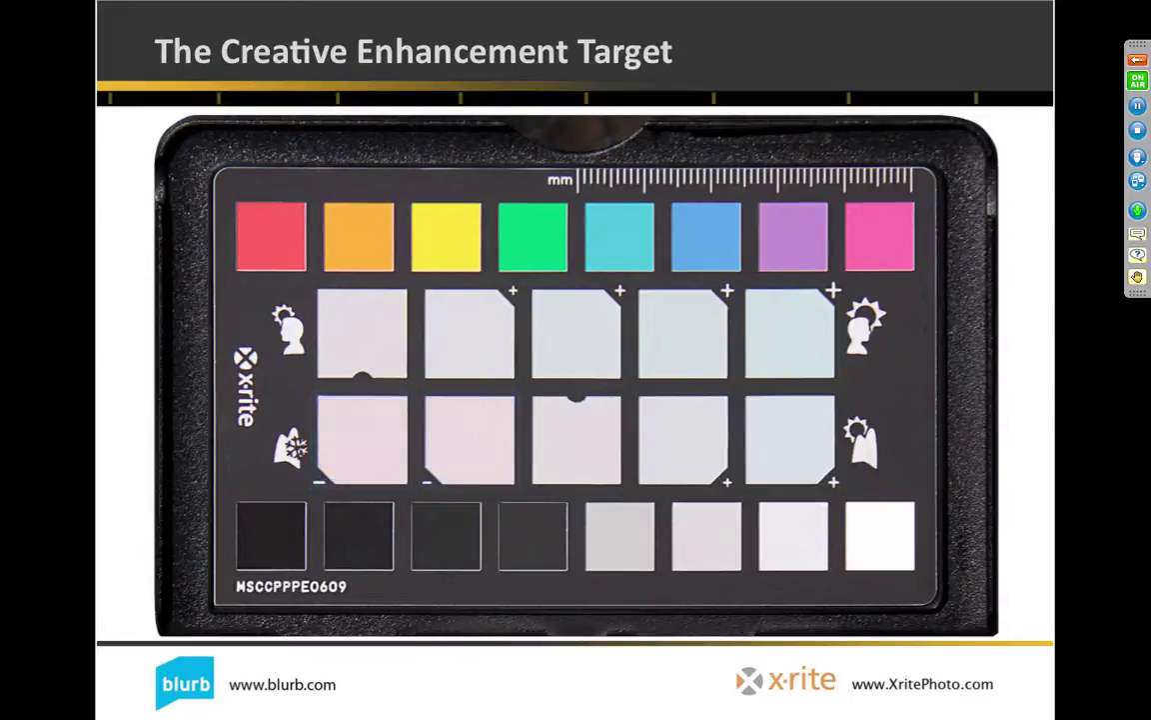
Step: Advance the slideshow past the 1-Click Enhancements slide to Here's the Process
{"action": "key", "text": "Right"}
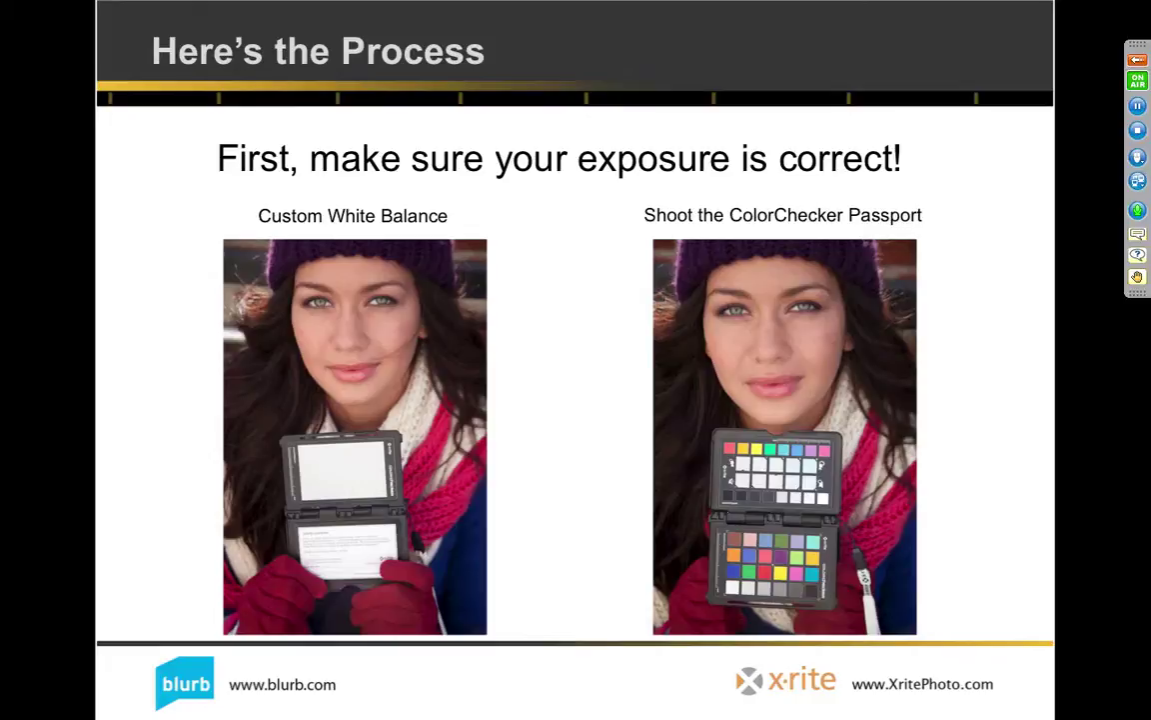
Step: Switch from the PowerPoint slideshow to Adobe Lightroom with Cmd+Tab
{"action": "key", "text": "super+Tab"}
{"action": "key", "text": "super+Tab"}
{"action": "key", "text": "super+Tab"}
{"action": "key", "text": "super+Tab"}
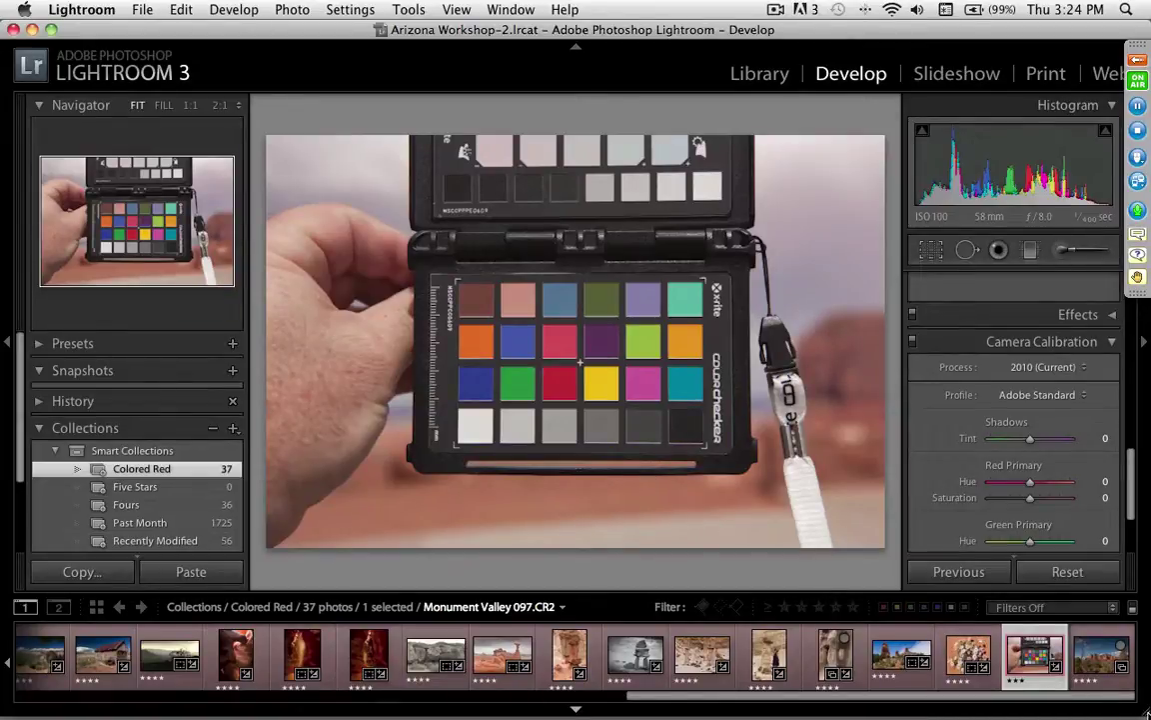
Step: Narrow the Lightroom window showing the photo's Adobe Standard camera calibration
{"action": "left_click_drag", "start_coordinate": [1145, 712], "coordinate": [1122, 714]}
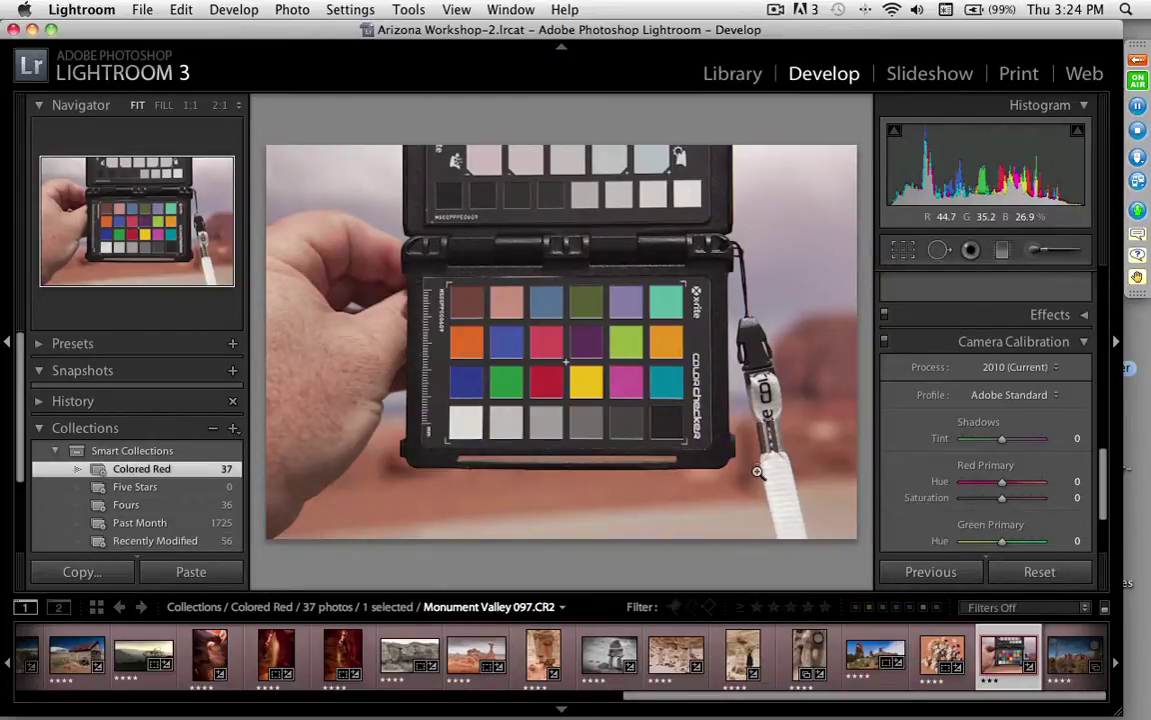
{"action": "left_click", "coordinate": [737, 83]}
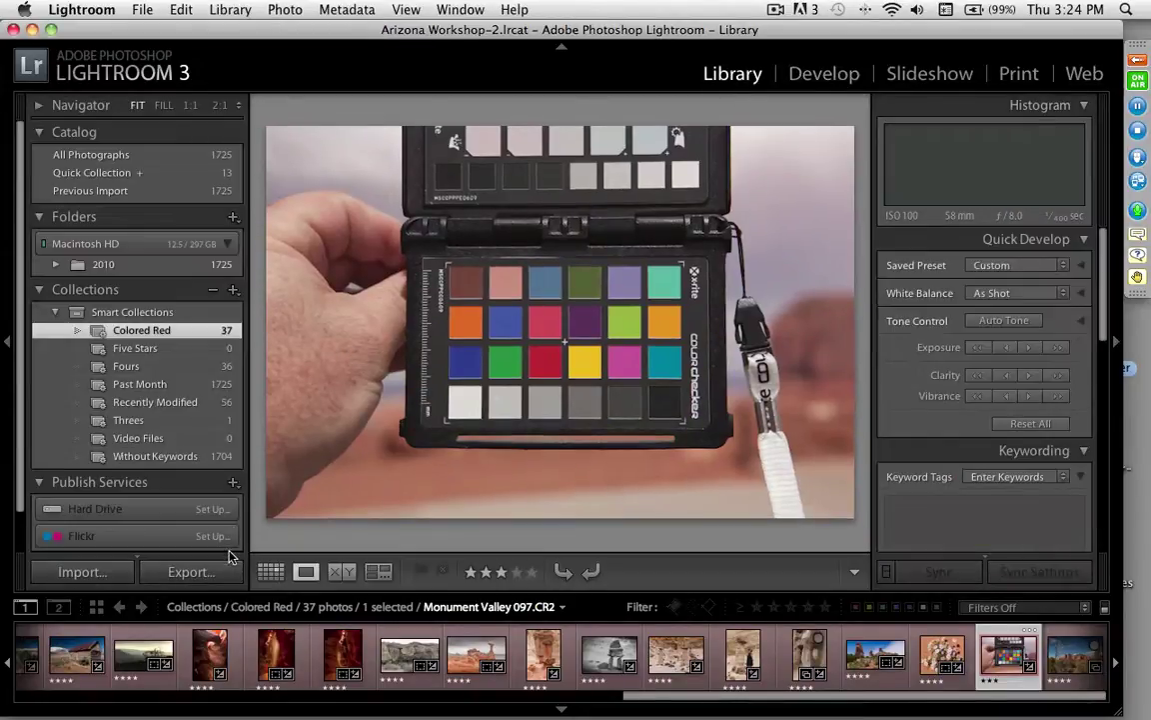
{"action": "left_click", "coordinate": [271, 571]}
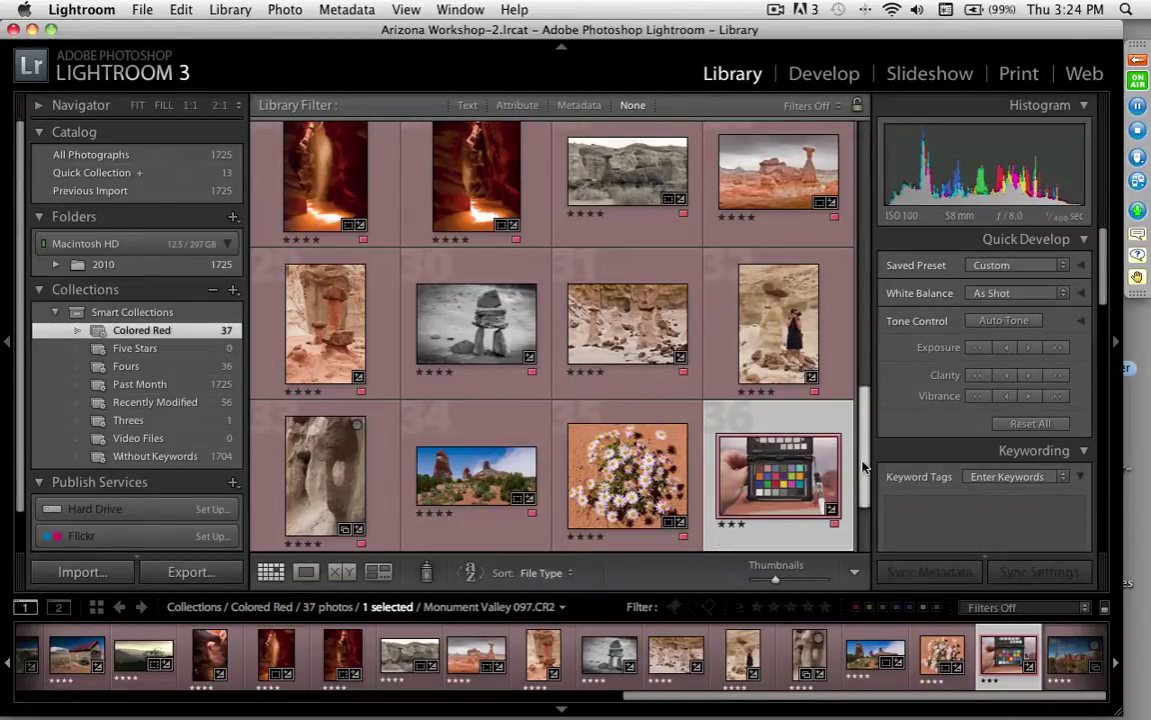
{"action": "left_click_drag", "start_coordinate": [864, 467], "coordinate": [847, 253]}
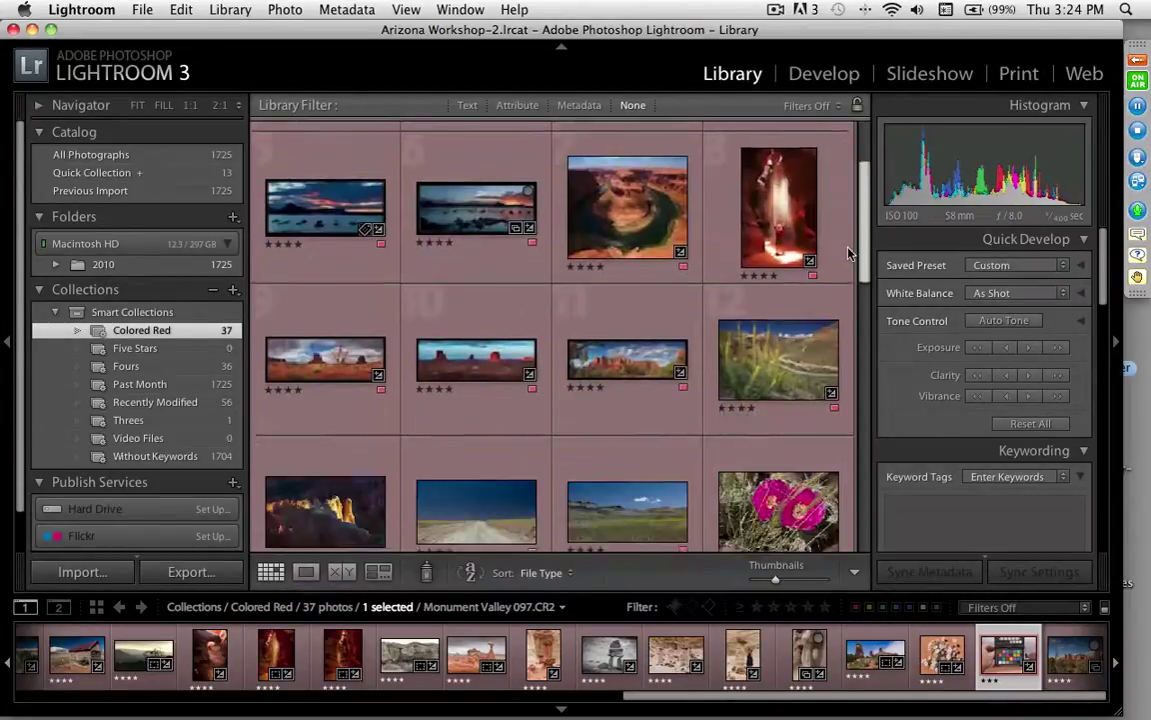
{"action": "scroll", "coordinate": [847, 253], "scroll_direction": "down", "scroll_amount": 10}
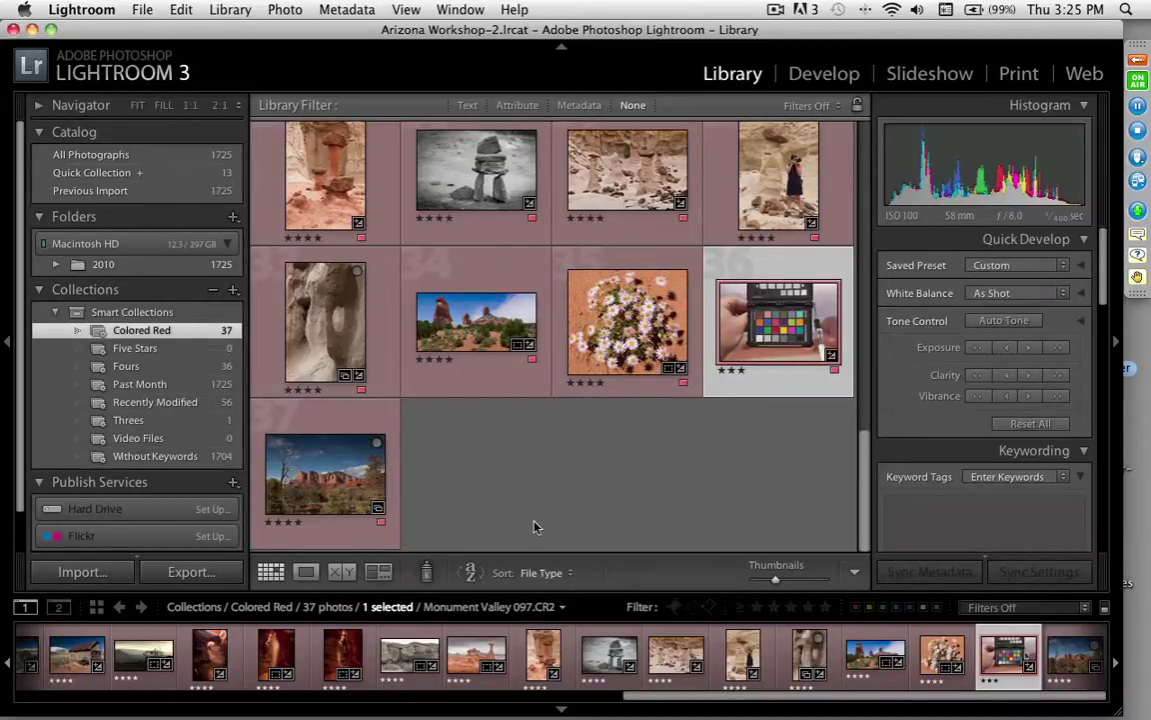
Step: Switch to Develop and run the ColorChecker Passport export preset to build a camera profile
{"action": "left_click", "coordinate": [810, 75]}
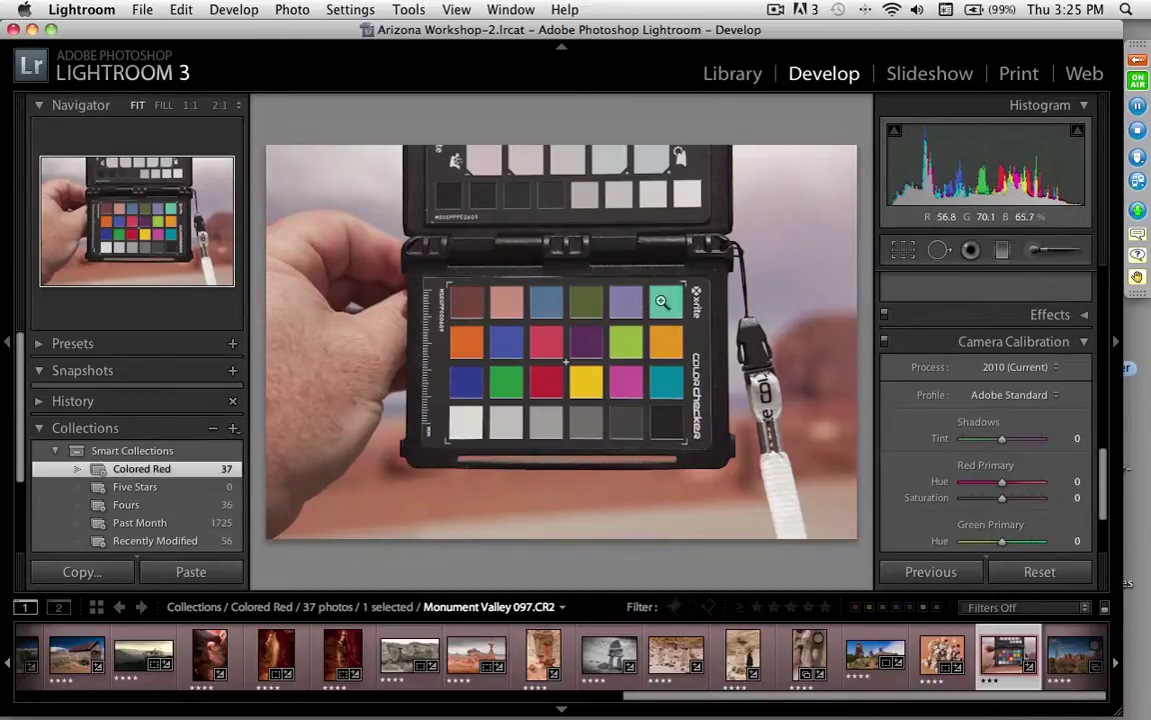
{"action": "left_click", "coordinate": [141, 10]}
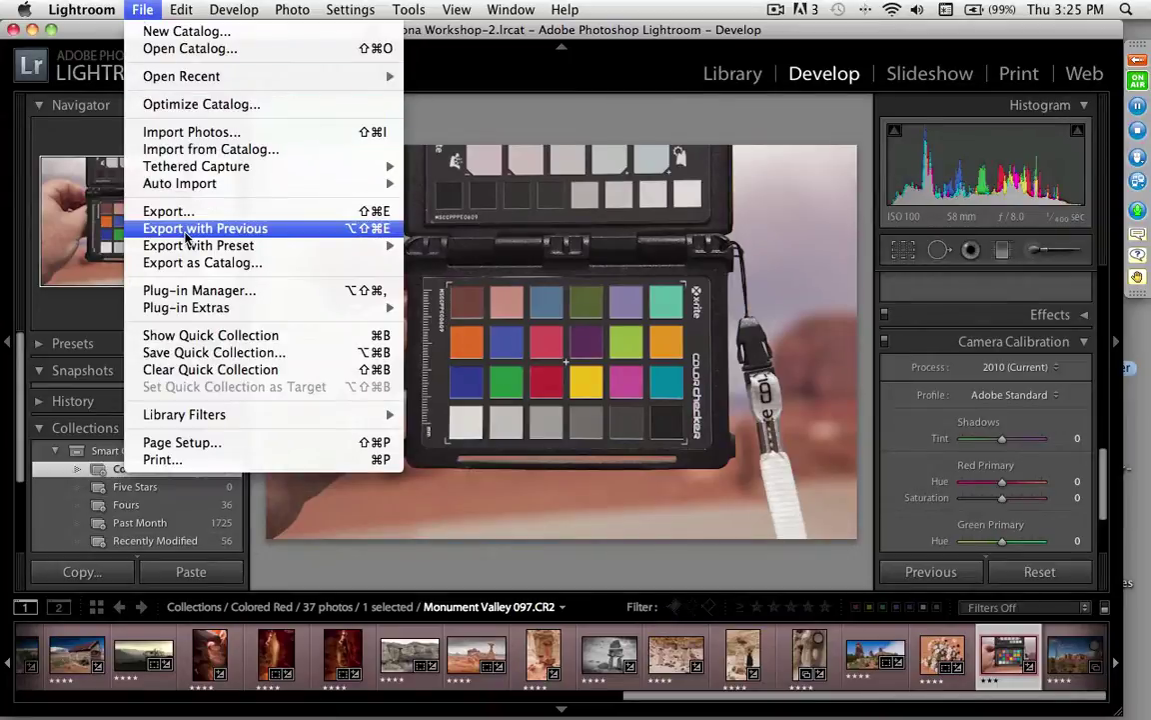
{"action": "mouse_move", "coordinate": [186, 249]}
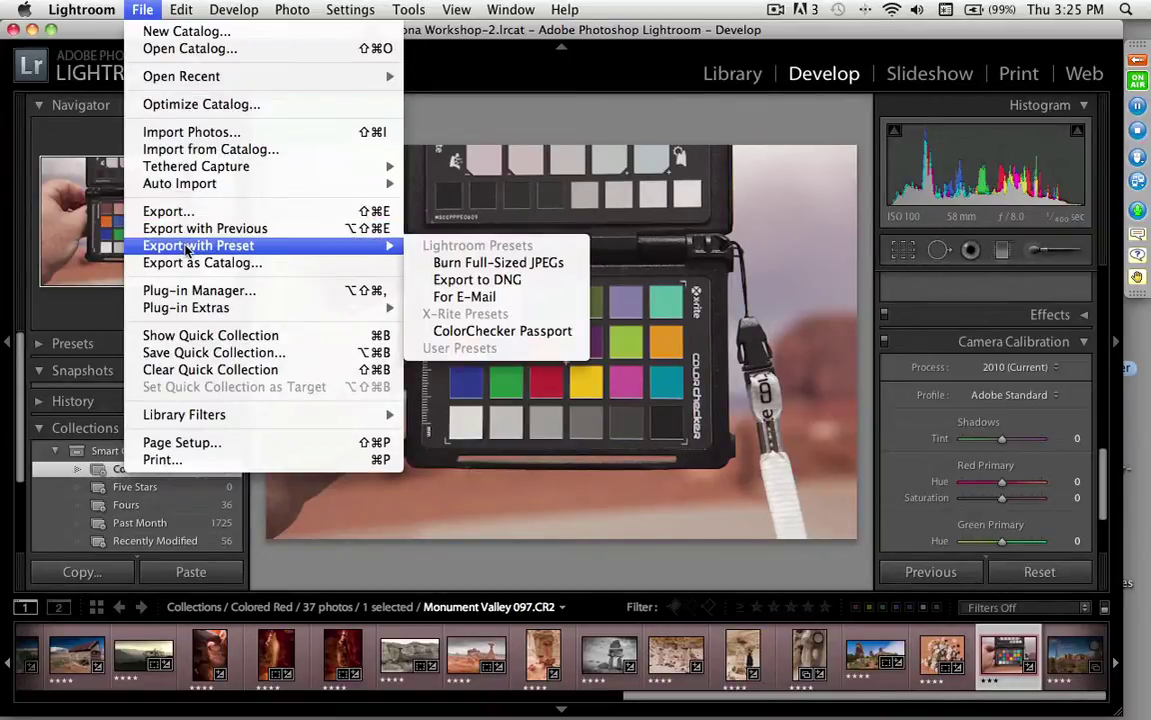
{"action": "left_click", "coordinate": [578, 339]}
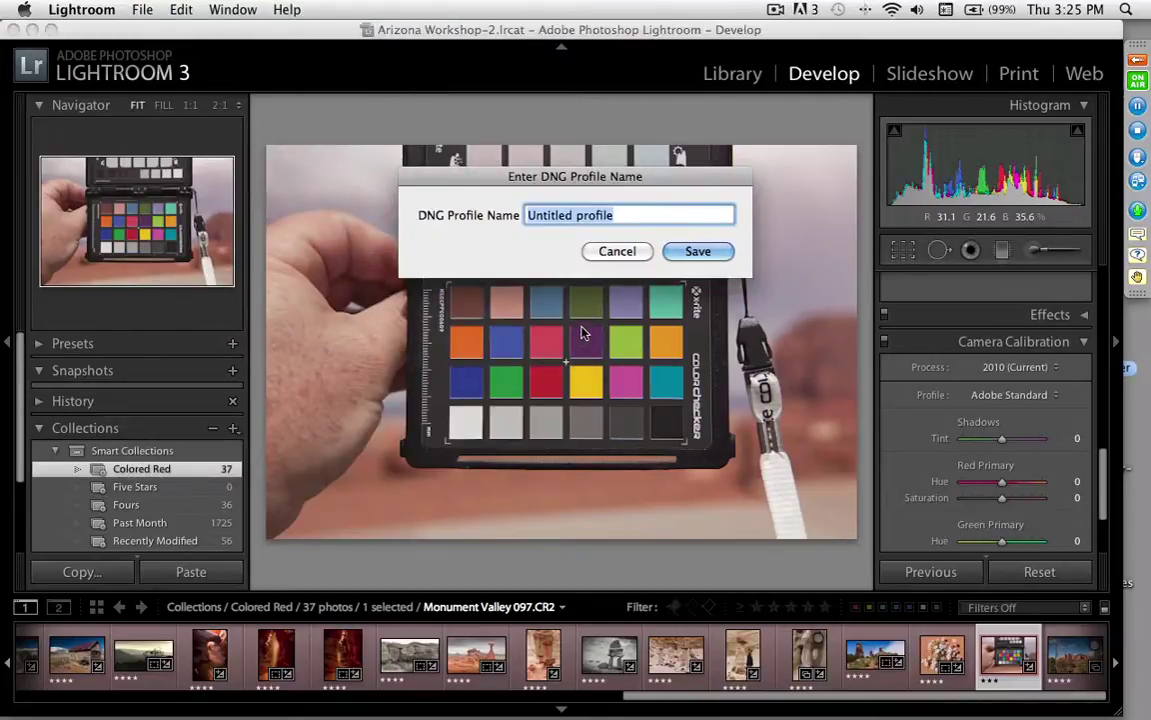
Step: Name the new DNG camera profile 'PM Test' and save it
{"action": "type", "text": "PM "}
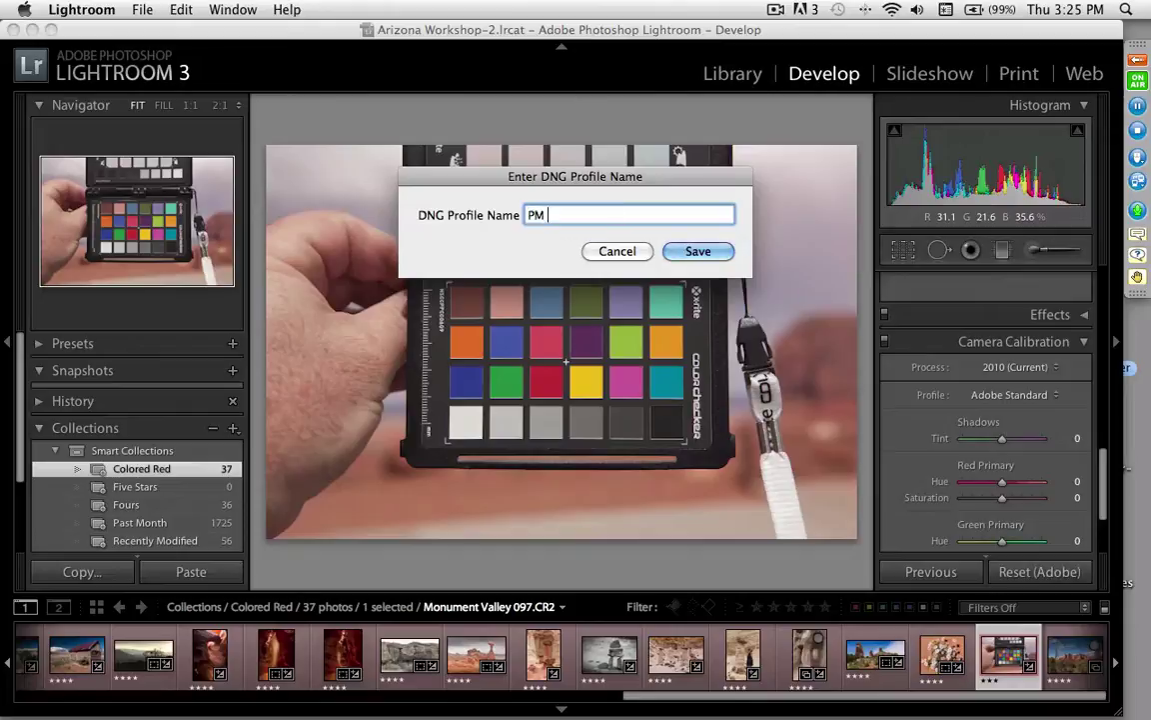
{"action": "type", "text": "Test"}
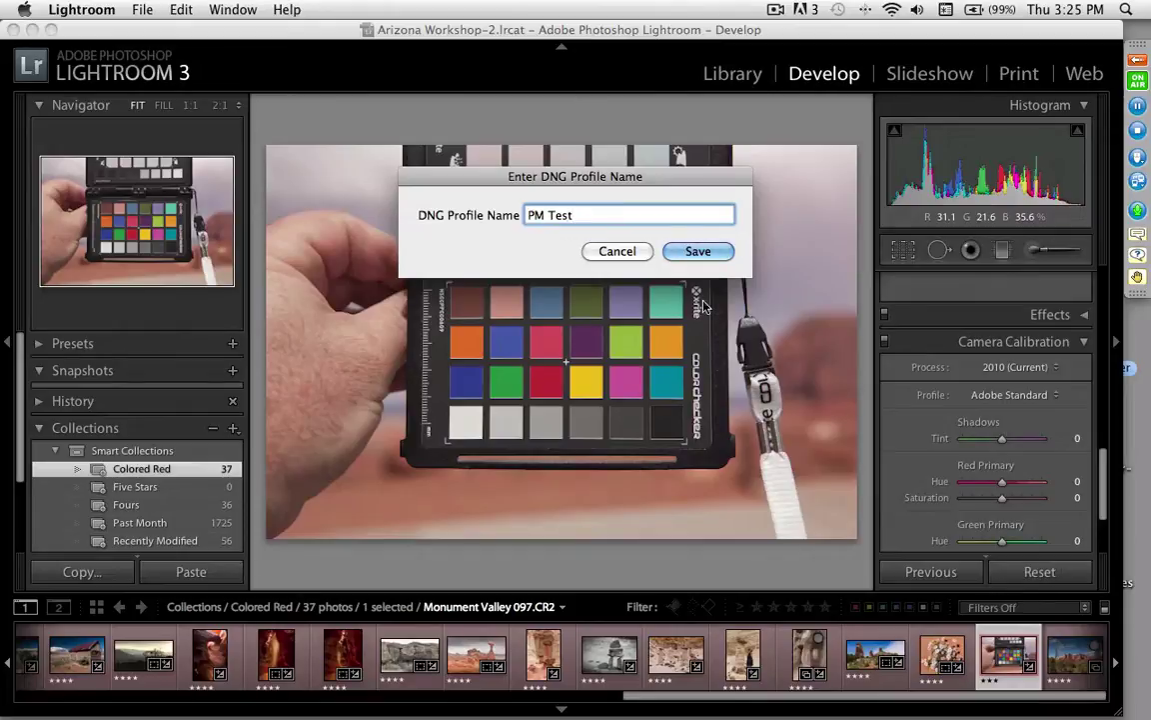
{"action": "left_click", "coordinate": [712, 252]}
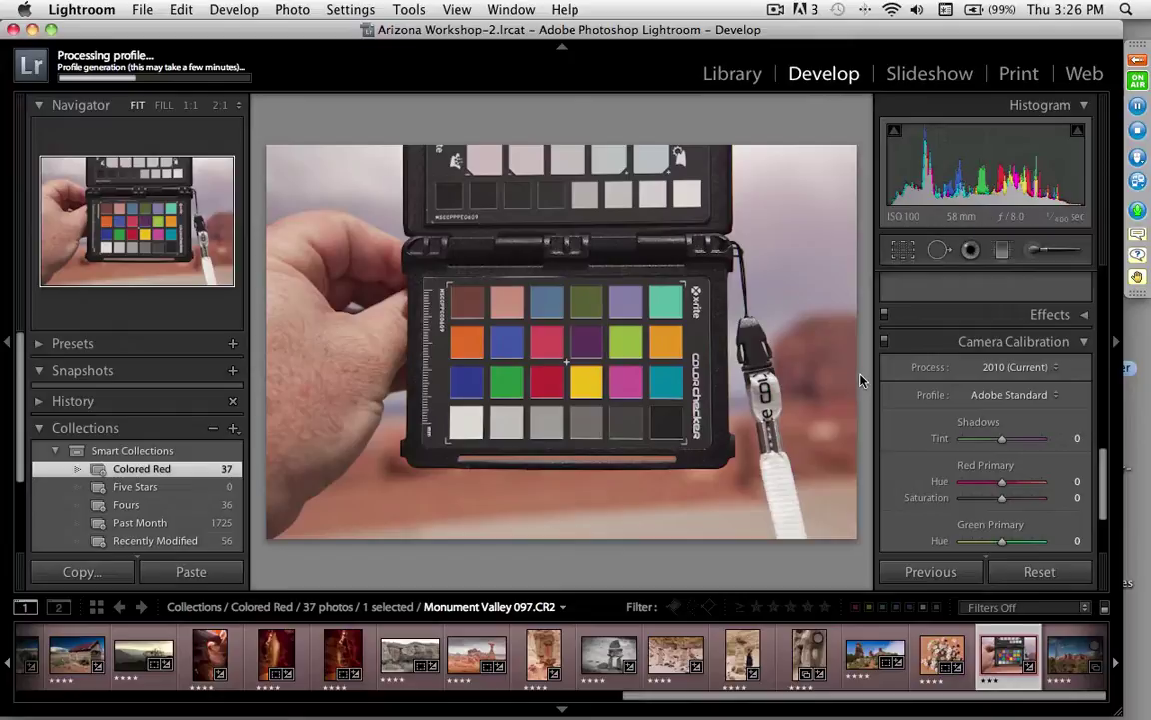
Step: Once the profile is generated, dismiss the restart-required success message
{"action": "left_click_drag", "start_coordinate": [1103, 468], "coordinate": [1105, 503]}
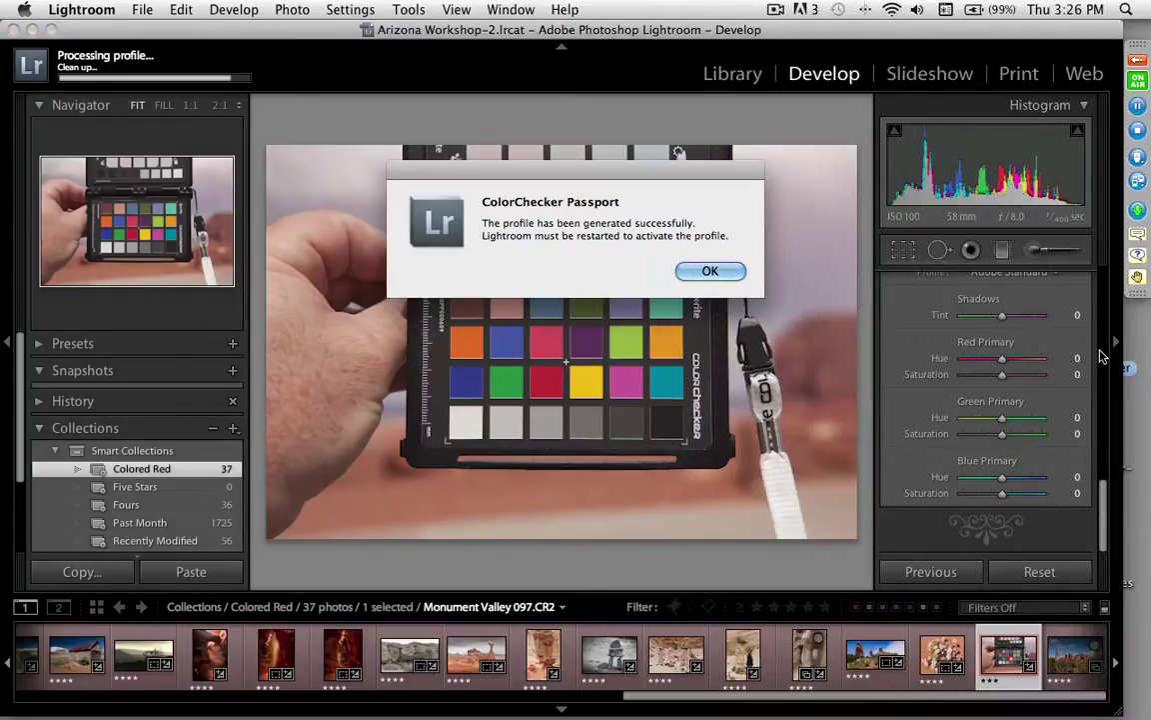
{"action": "left_click", "coordinate": [700, 270]}
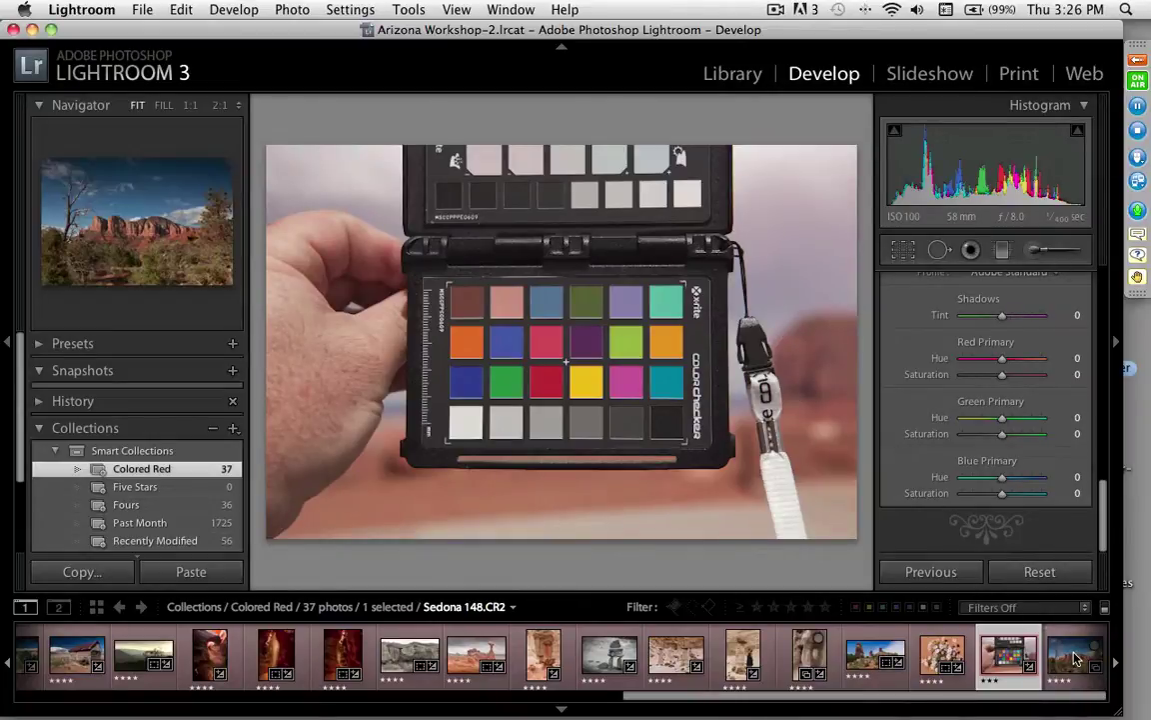
Step: Open Sedona 148.CR2, raise Exposure to +0.92 and lower Blacks from 5 to 4
{"action": "left_click", "coordinate": [1075, 658]}
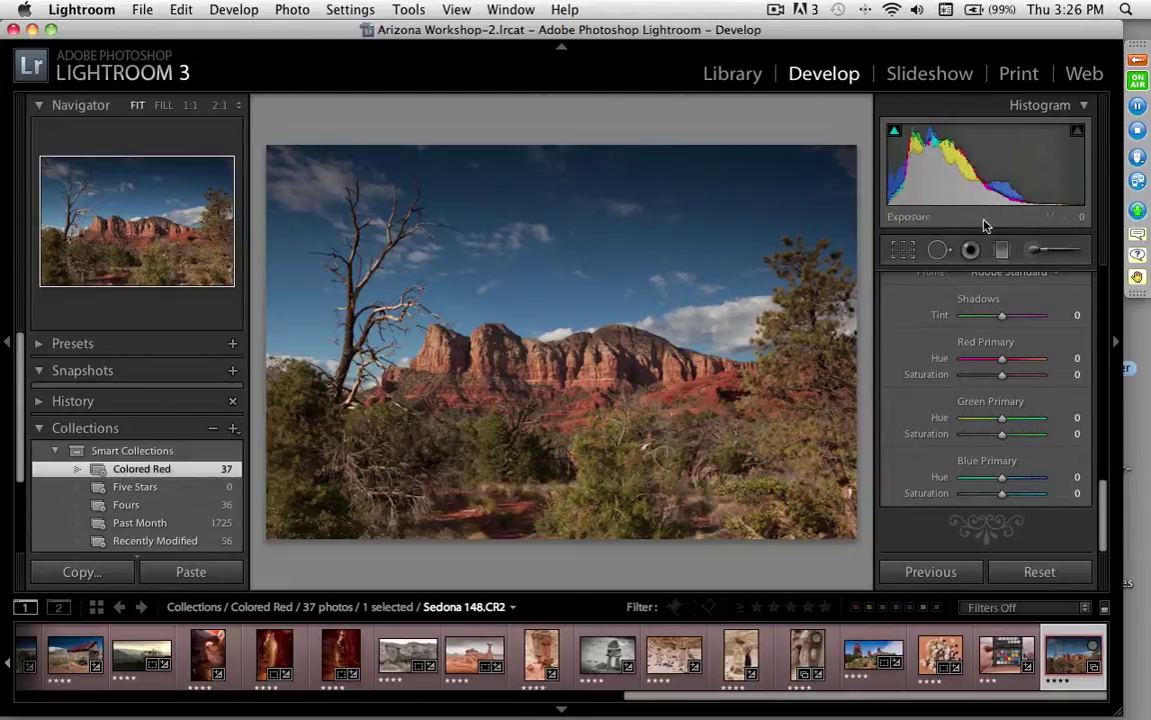
{"action": "scroll", "coordinate": [1105, 300], "scroll_direction": "up", "scroll_amount": 15}
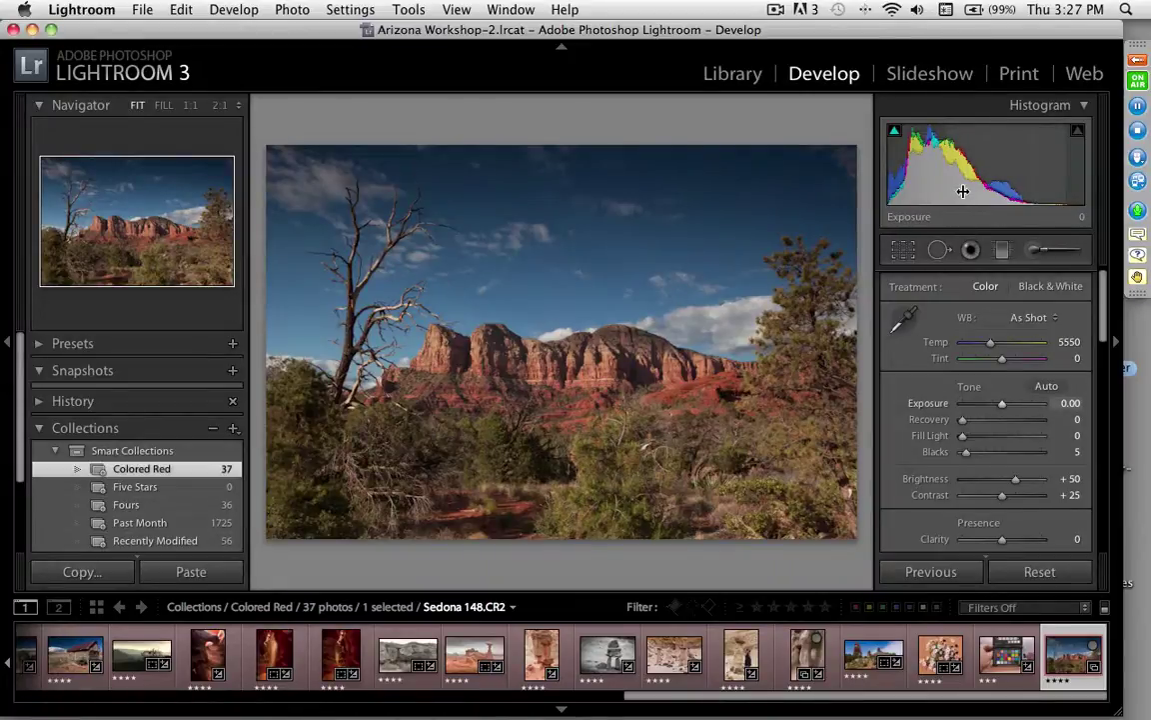
{"action": "left_click_drag", "start_coordinate": [964, 165], "coordinate": [999, 165]}
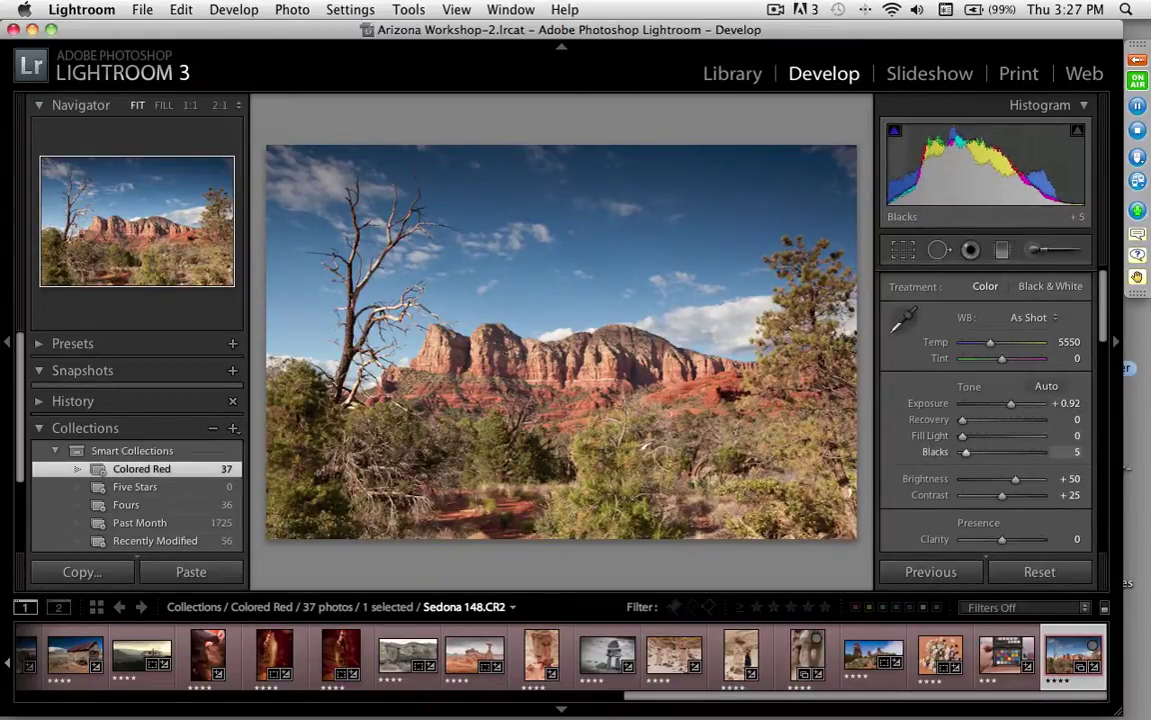
{"action": "left_click_drag", "start_coordinate": [900, 165], "coordinate": [895, 165]}
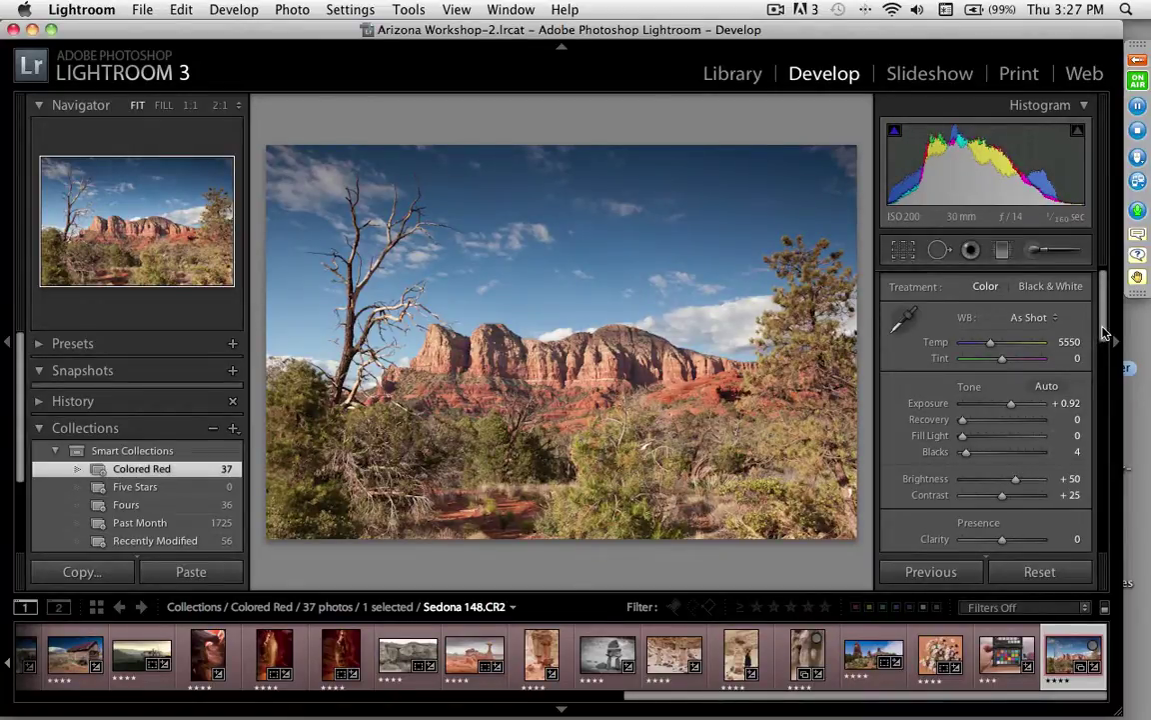
{"action": "left_click_drag", "start_coordinate": [1105, 332], "coordinate": [1105, 473]}
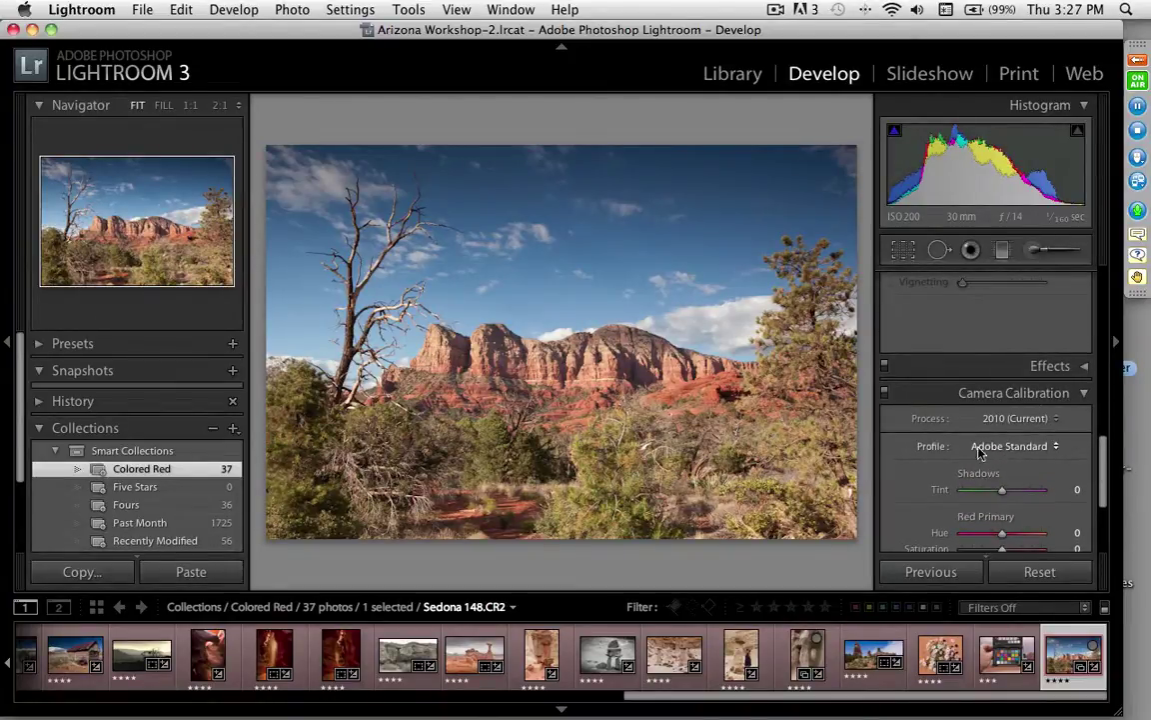
Step: Compare the Adobe Standard and Canon 5D AZ Workshop calibration profiles on the Sedona photo
{"action": "left_click", "coordinate": [1030, 456]}
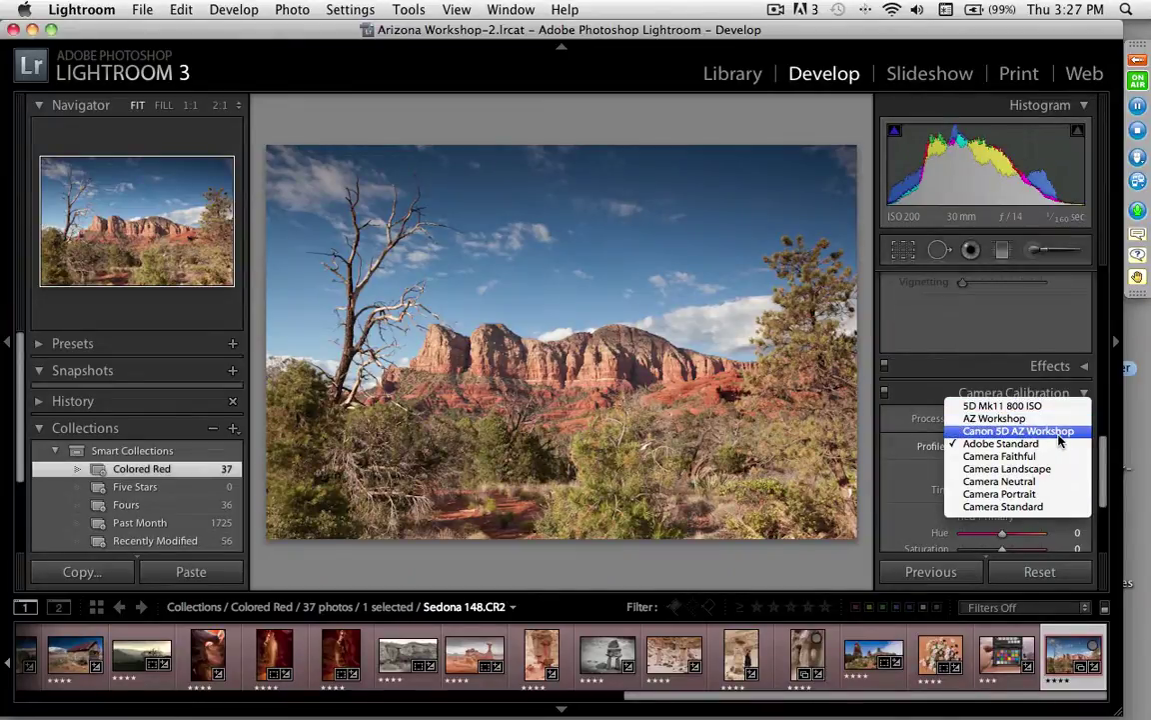
{"action": "left_click", "coordinate": [1028, 444]}
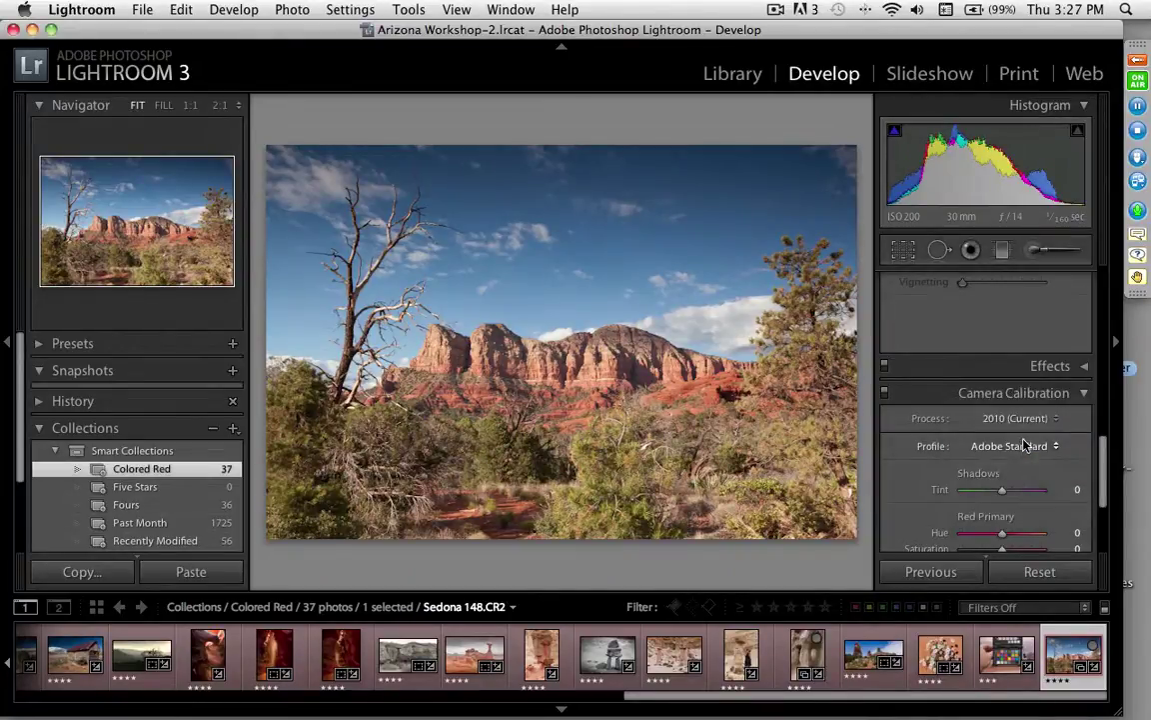
{"action": "left_click", "coordinate": [1023, 448]}
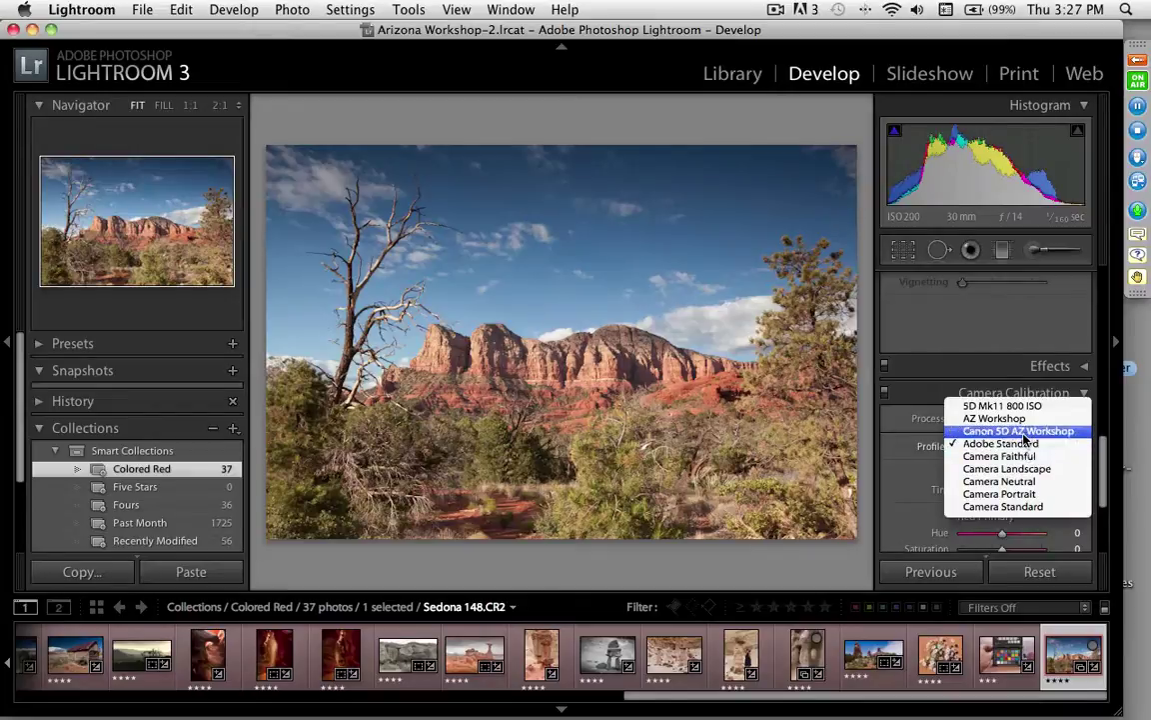
{"action": "left_click", "coordinate": [1023, 433]}
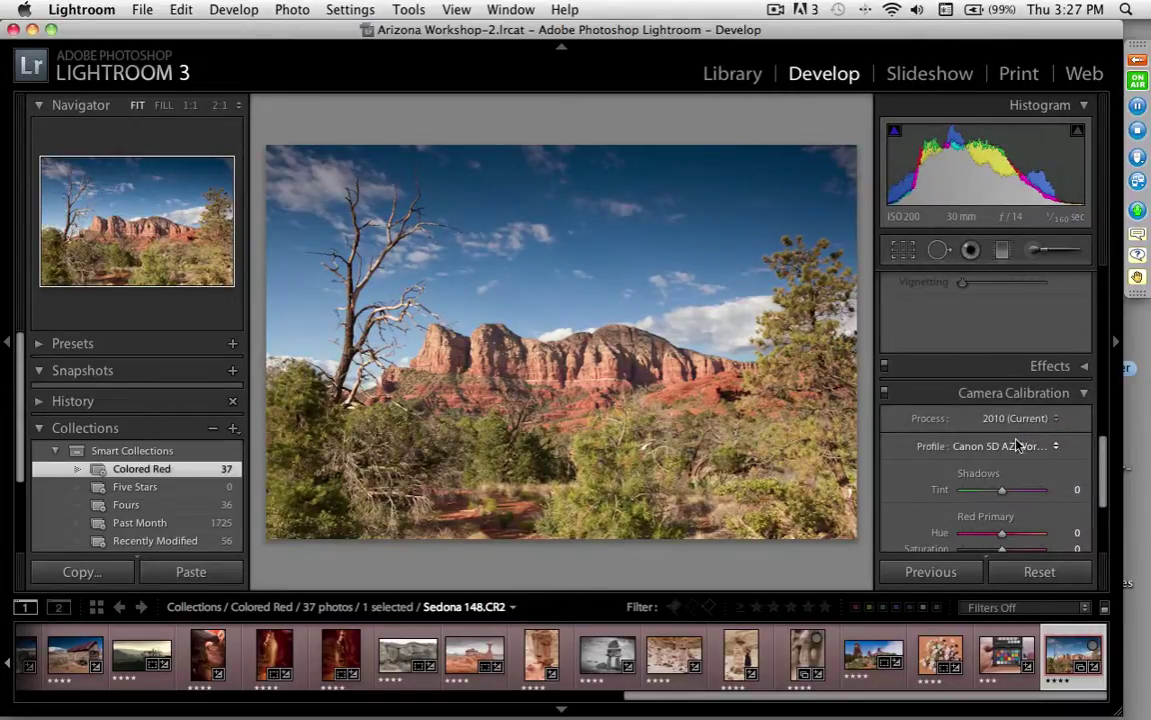
{"action": "left_click", "coordinate": [1019, 446]}
{"action": "left_click", "coordinate": [1021, 456]}
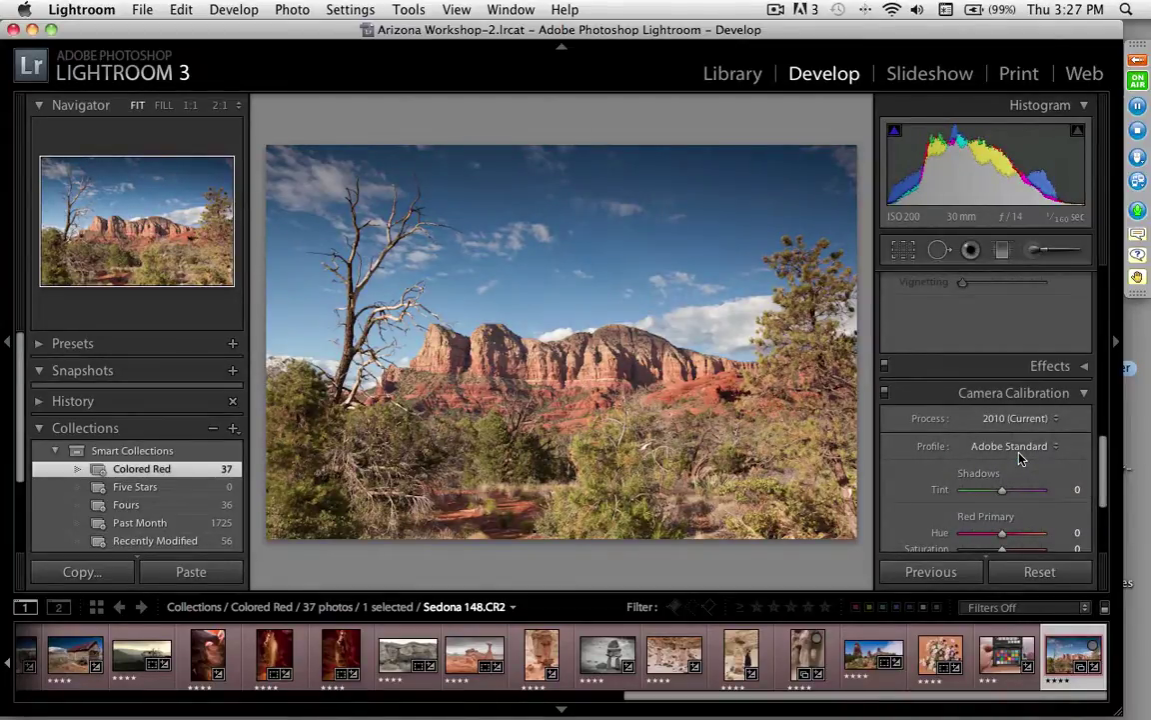
Step: Keep Canon 5D AZ Workshop on Sedona and switch to Monument Valley 097.CR2
{"action": "left_click", "coordinate": [1019, 446]}
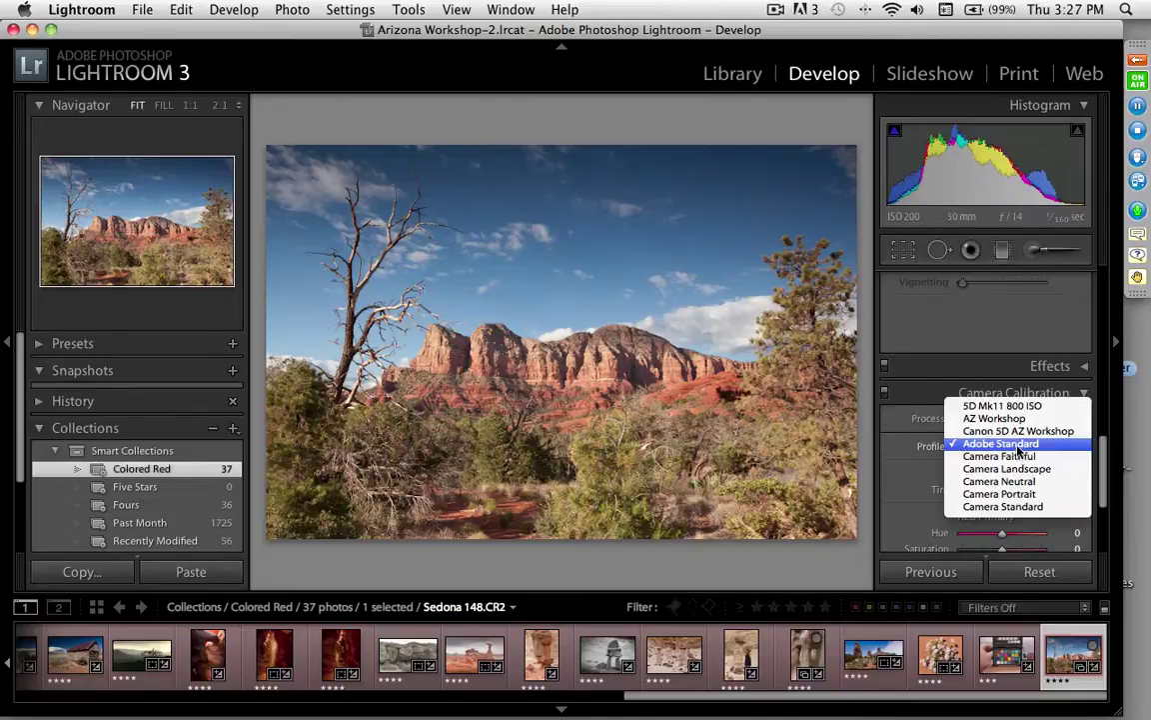
{"action": "left_click", "coordinate": [1019, 431]}
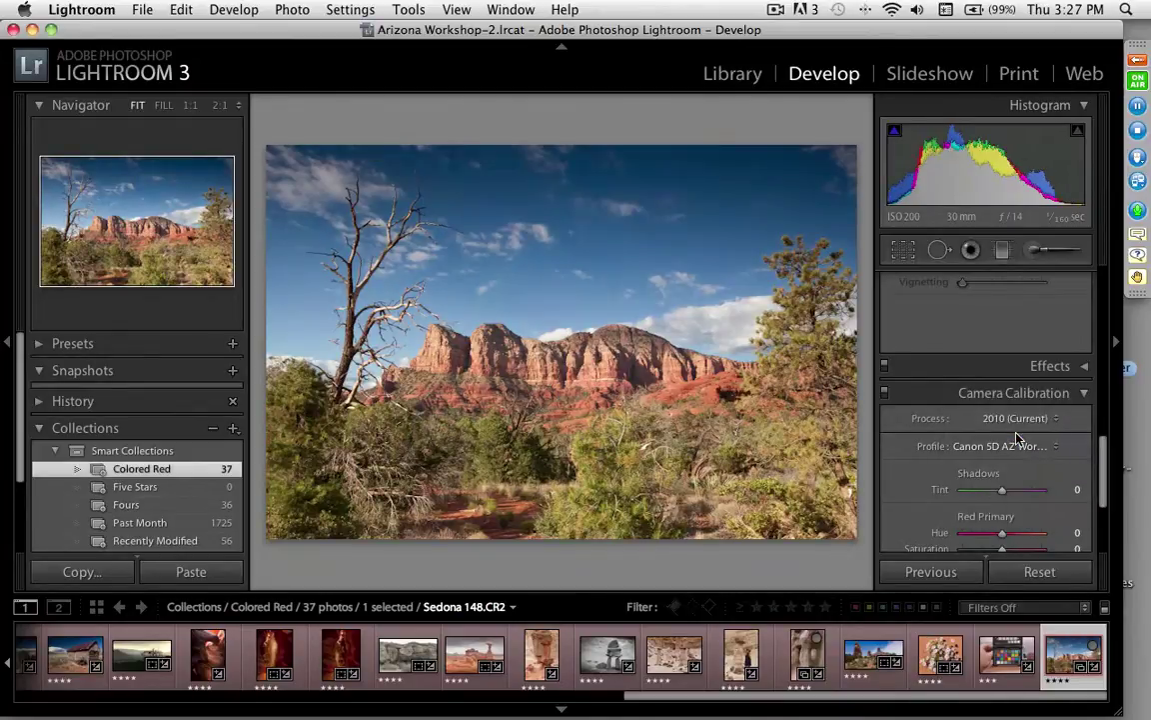
{"action": "left_click", "coordinate": [1001, 655]}
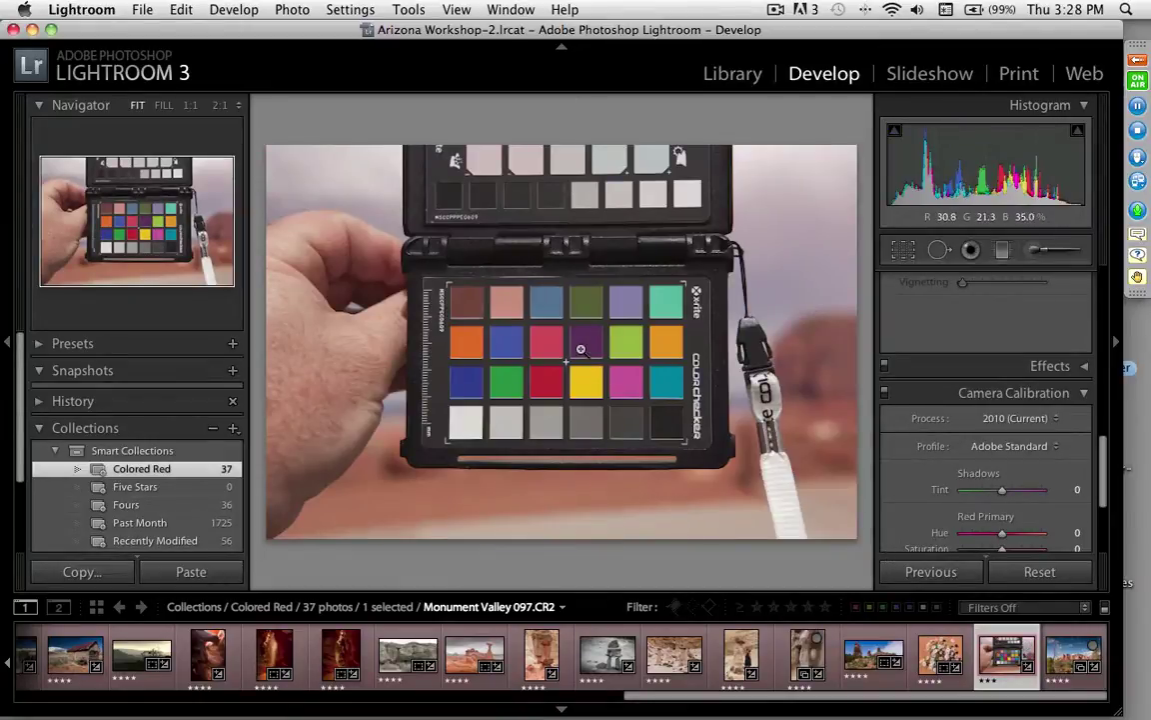
Step: Neutralise the white balance by sampling a grey ColorChecker patch
{"action": "key", "text": "w"}
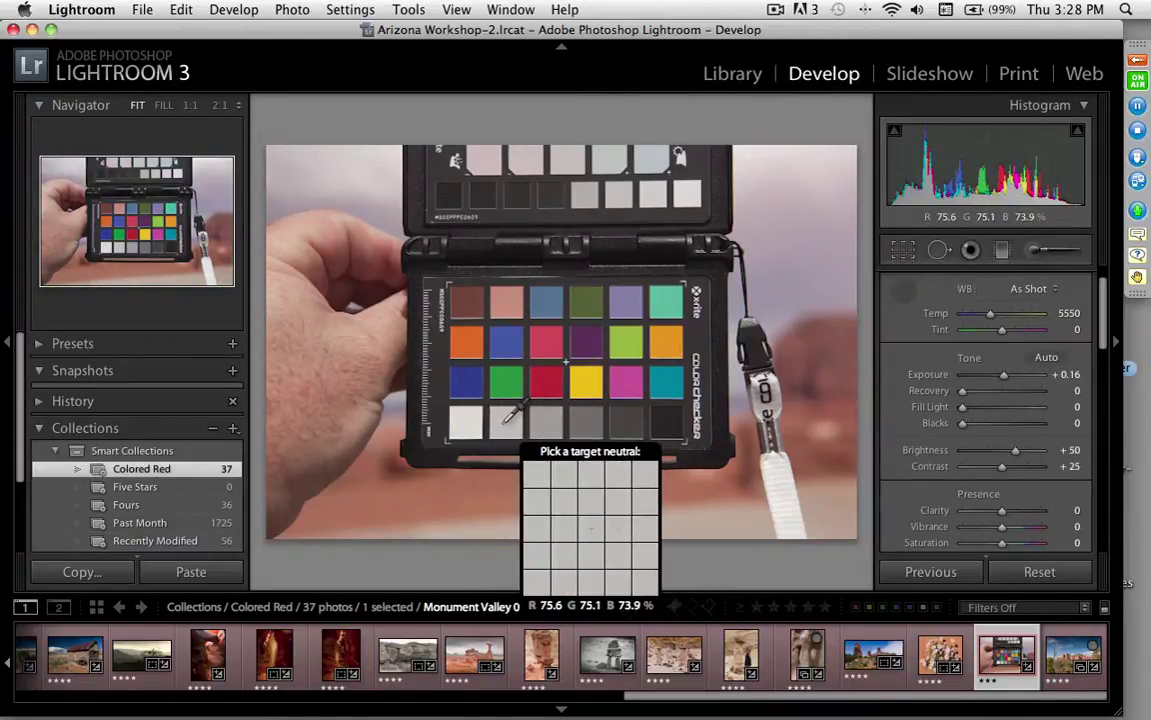
{"action": "left_click", "coordinate": [507, 420]}
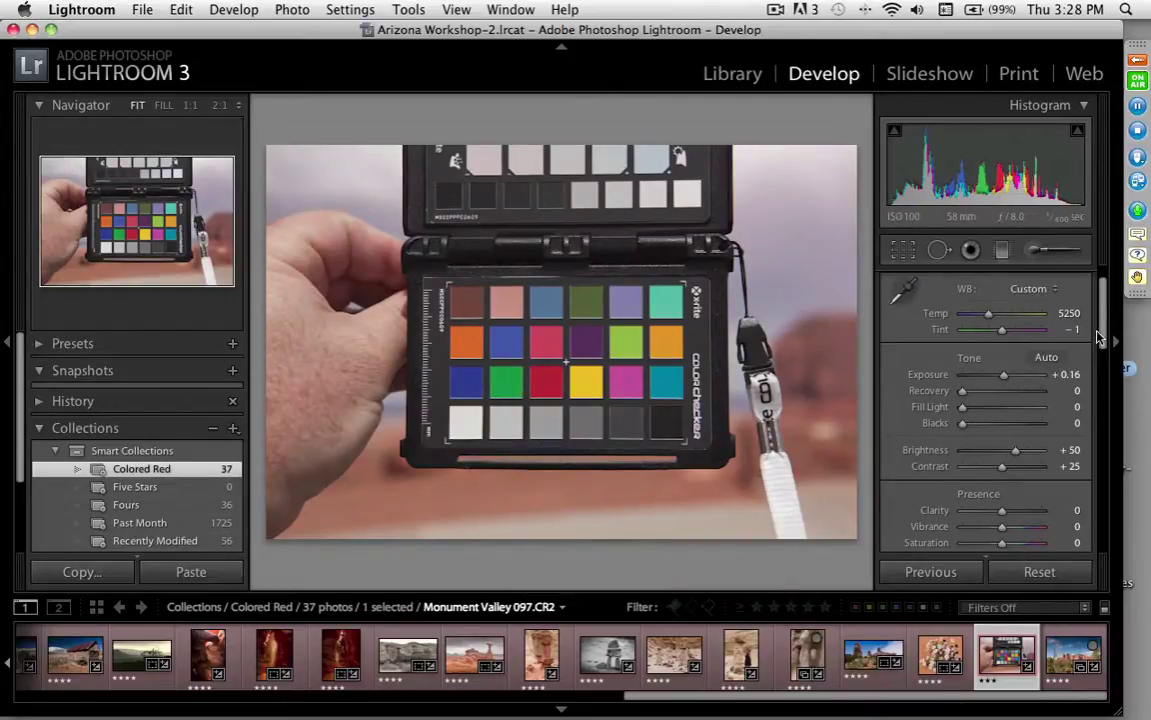
{"action": "left_click_drag", "start_coordinate": [1104, 332], "coordinate": [1116, 507]}
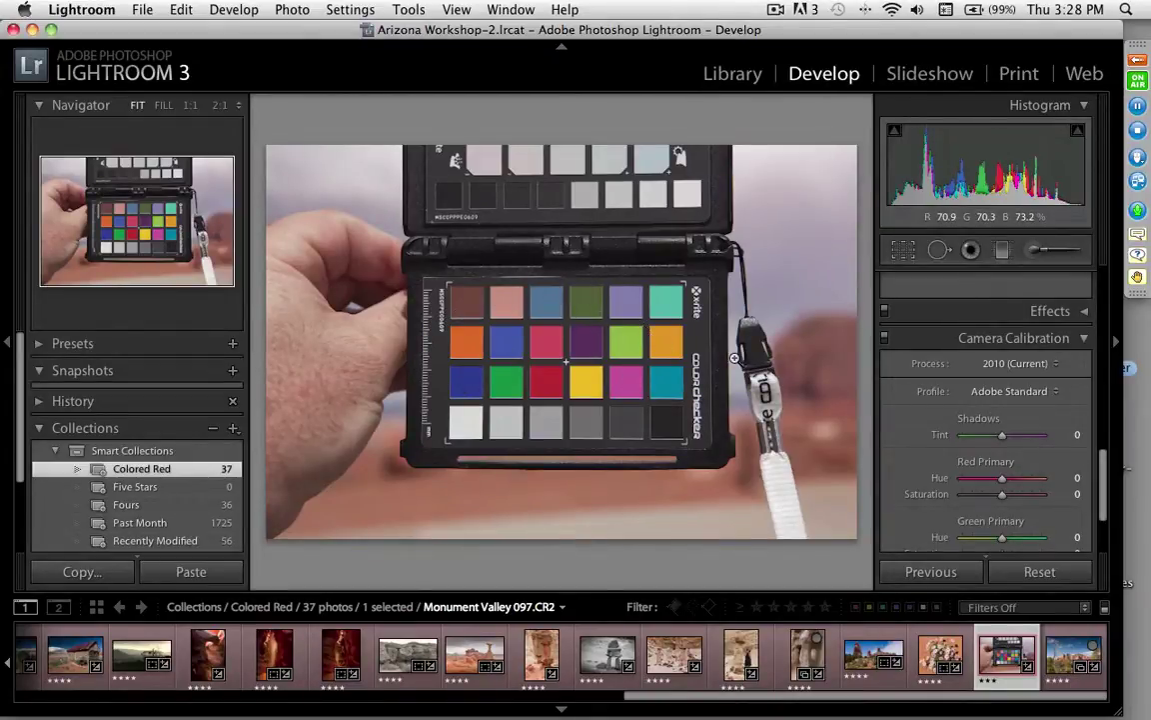
Step: Apply Canon 5D AZ Workshop, compare it with Adobe Standard, and keep Canon 5D AZ Workshop
{"action": "left_click", "coordinate": [1022, 394]}
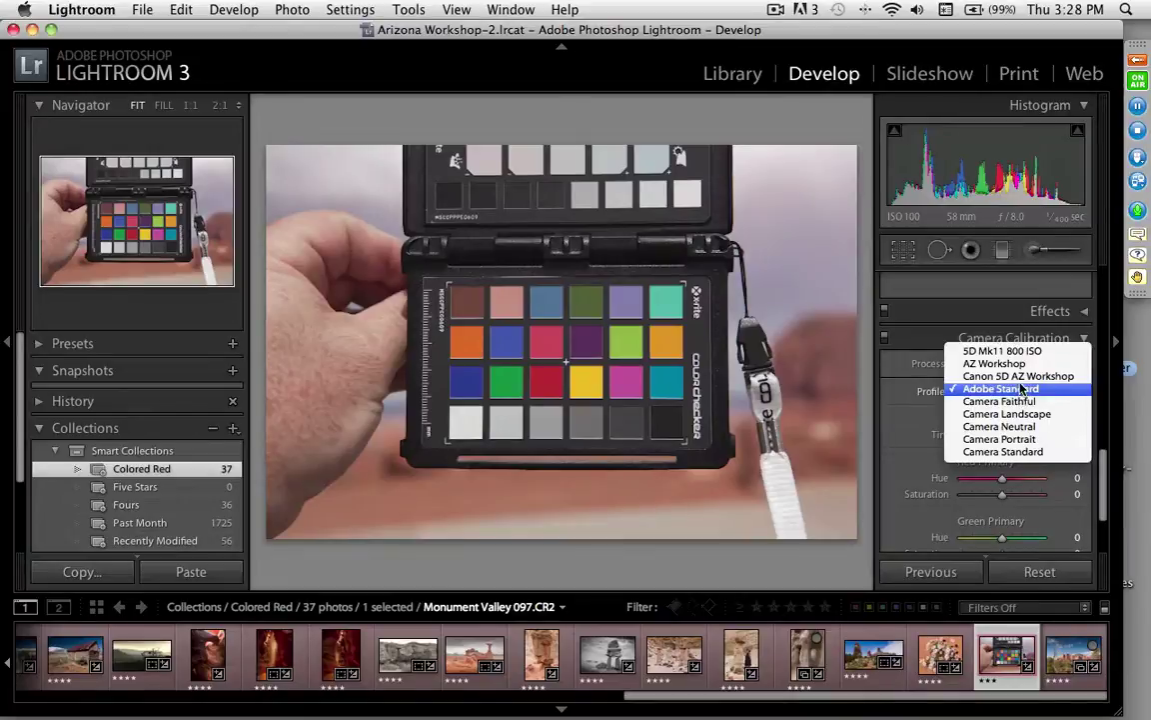
{"action": "left_click", "coordinate": [1020, 379]}
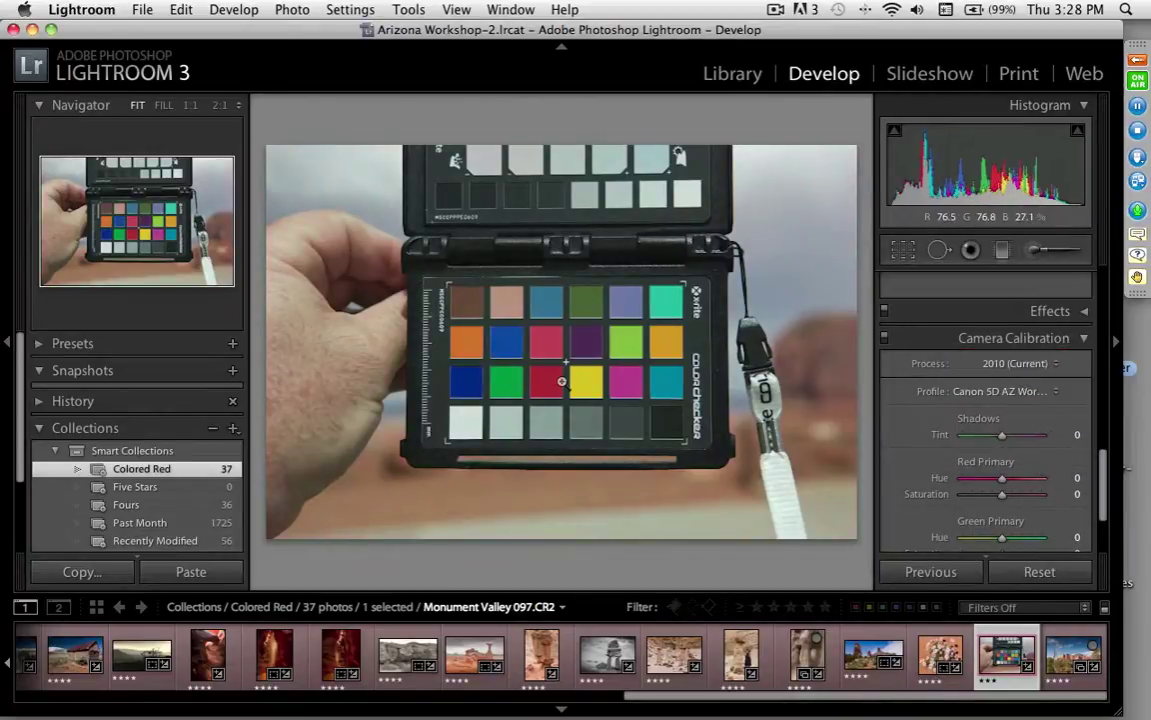
{"action": "key", "text": "w"}
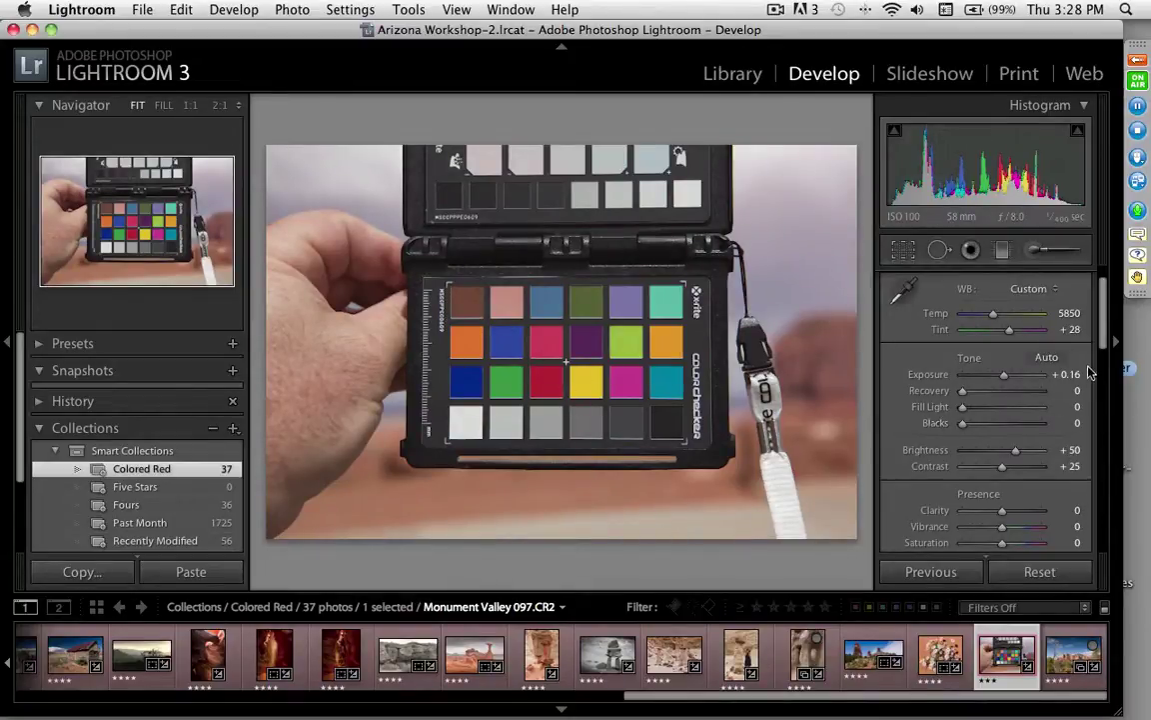
{"action": "scroll", "coordinate": [1099, 456], "scroll_direction": "down", "scroll_amount": 3}
{"action": "scroll", "coordinate": [985, 449], "scroll_direction": "down", "scroll_amount": 3}
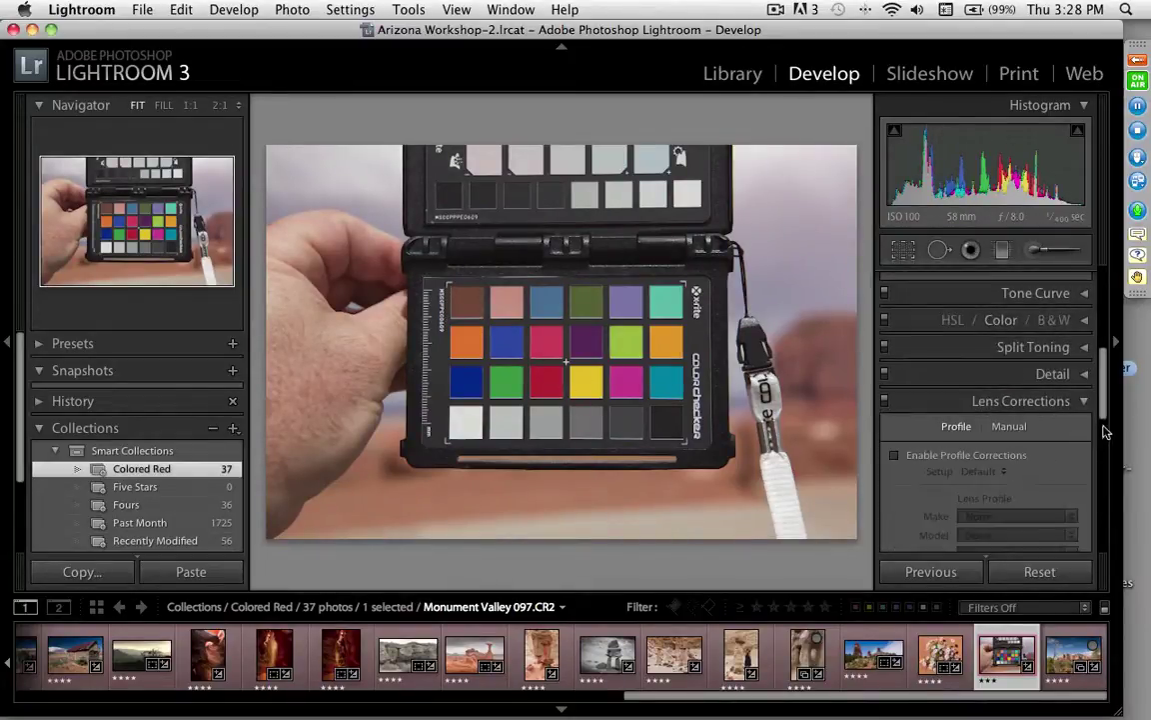
{"action": "scroll", "coordinate": [1000, 480], "scroll_direction": "down", "scroll_amount": 4}
{"action": "left_click", "coordinate": [1023, 522]}
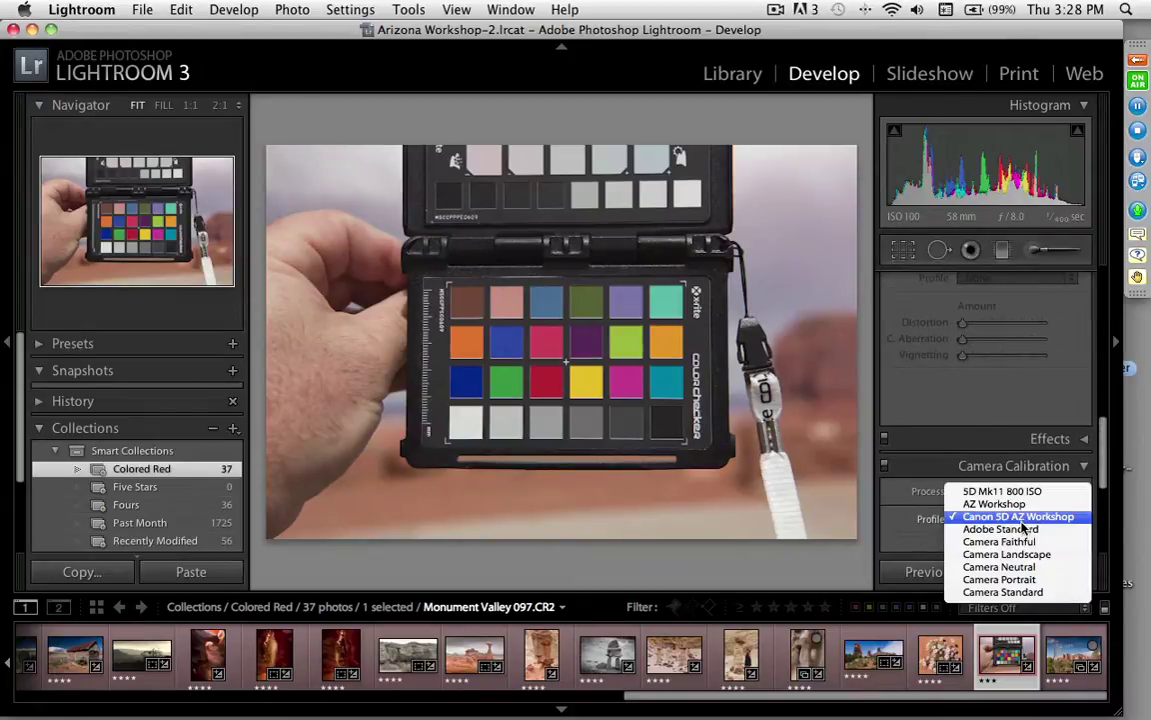
{"action": "left_click", "coordinate": [1021, 533]}
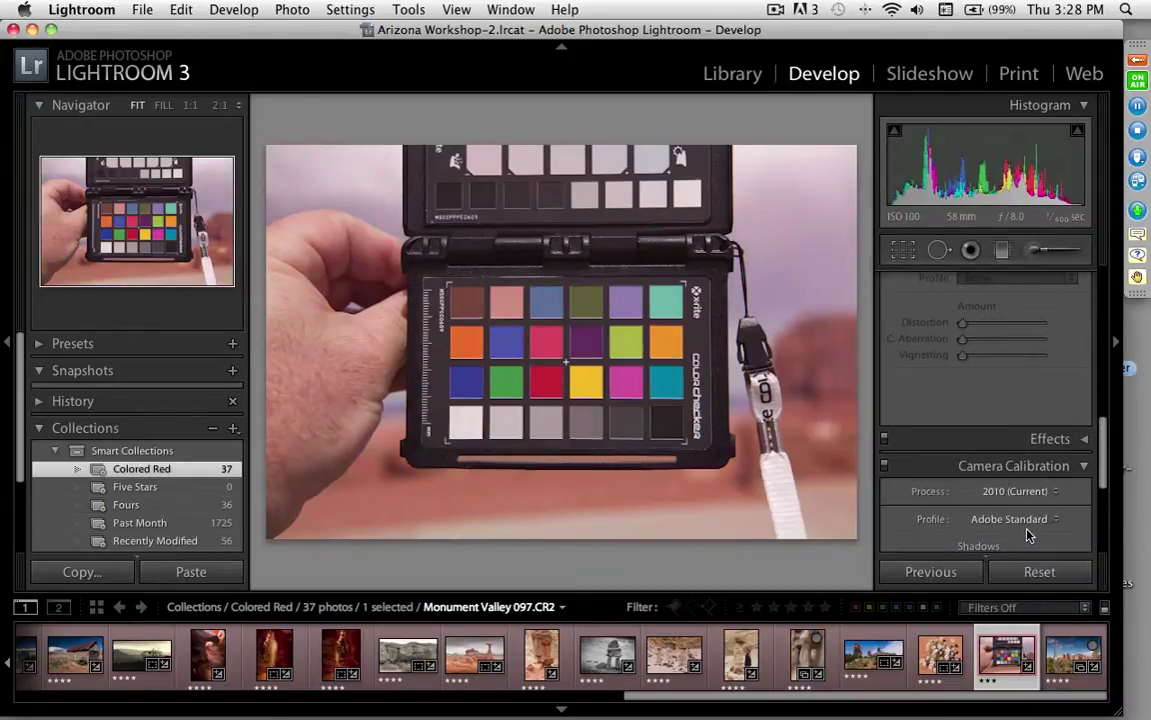
{"action": "left_click", "coordinate": [1019, 524]}
{"action": "left_click", "coordinate": [1027, 505]}
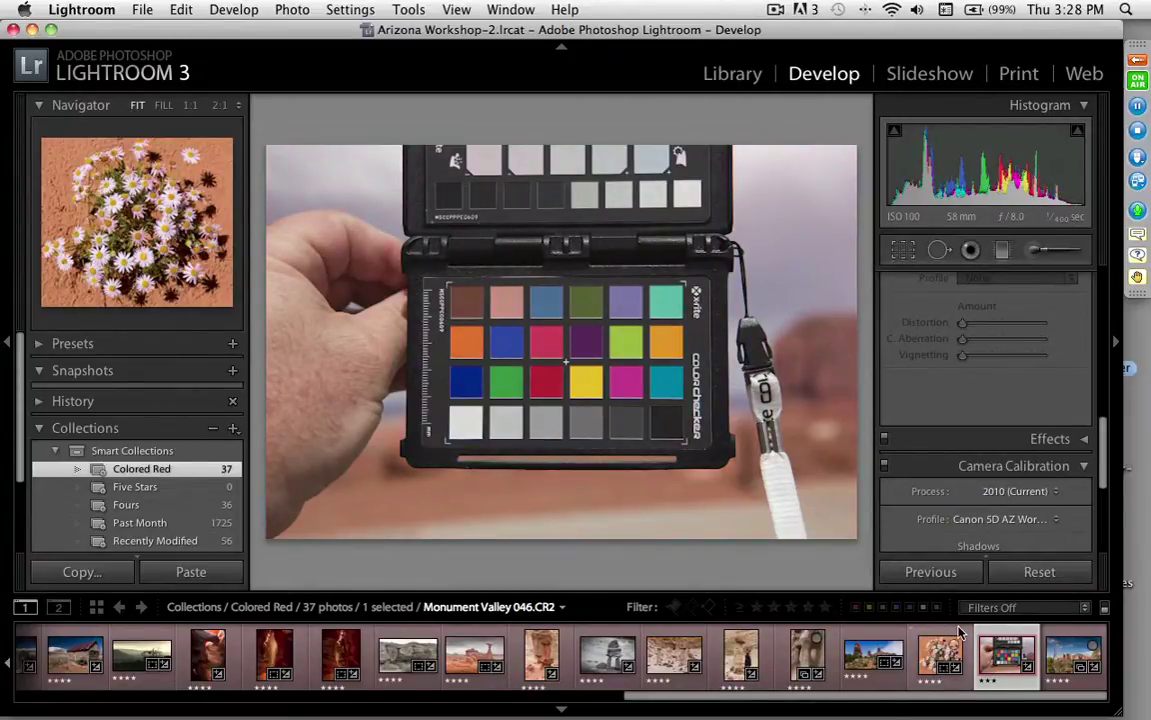
Step: Select all 37 photos and synchronize only the Calibration setting to them
{"action": "key", "text": "super+a"}
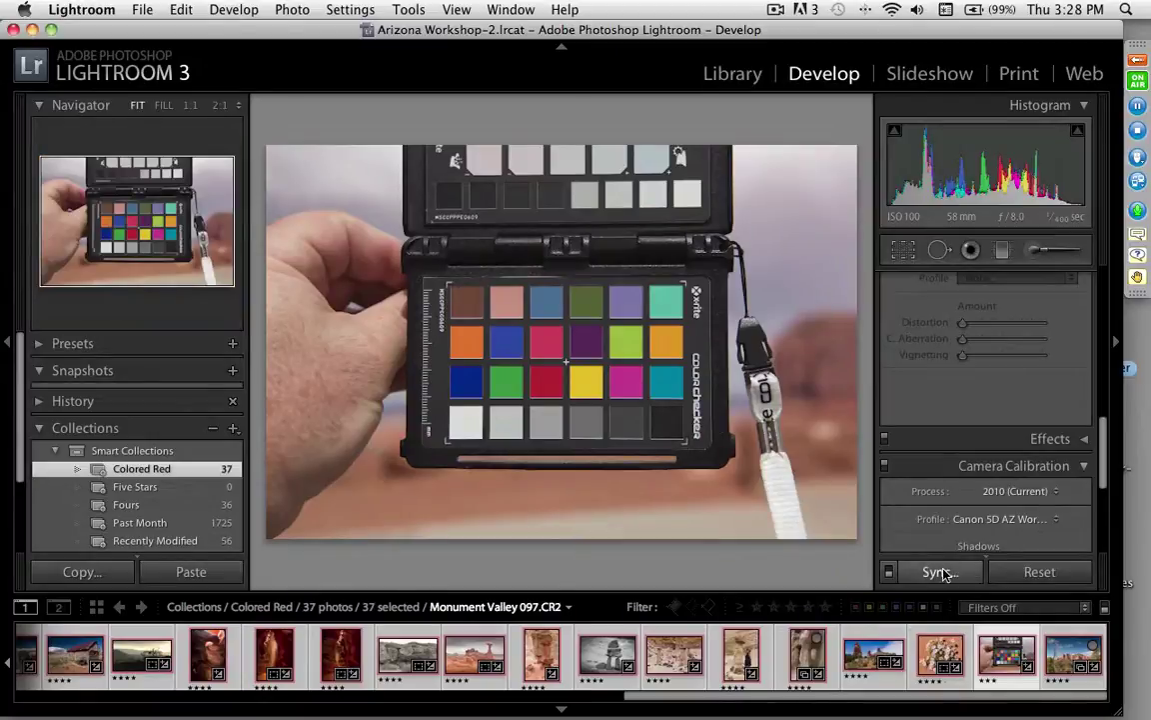
{"action": "left_click", "coordinate": [940, 572]}
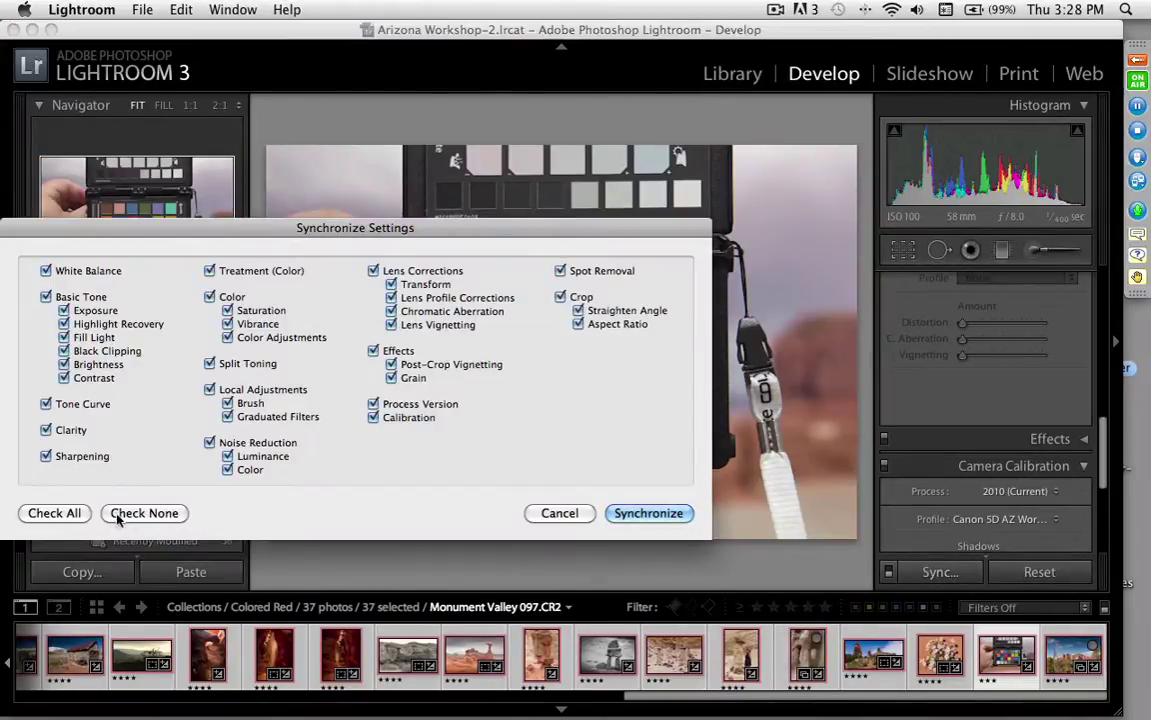
{"action": "left_click", "coordinate": [117, 514]}
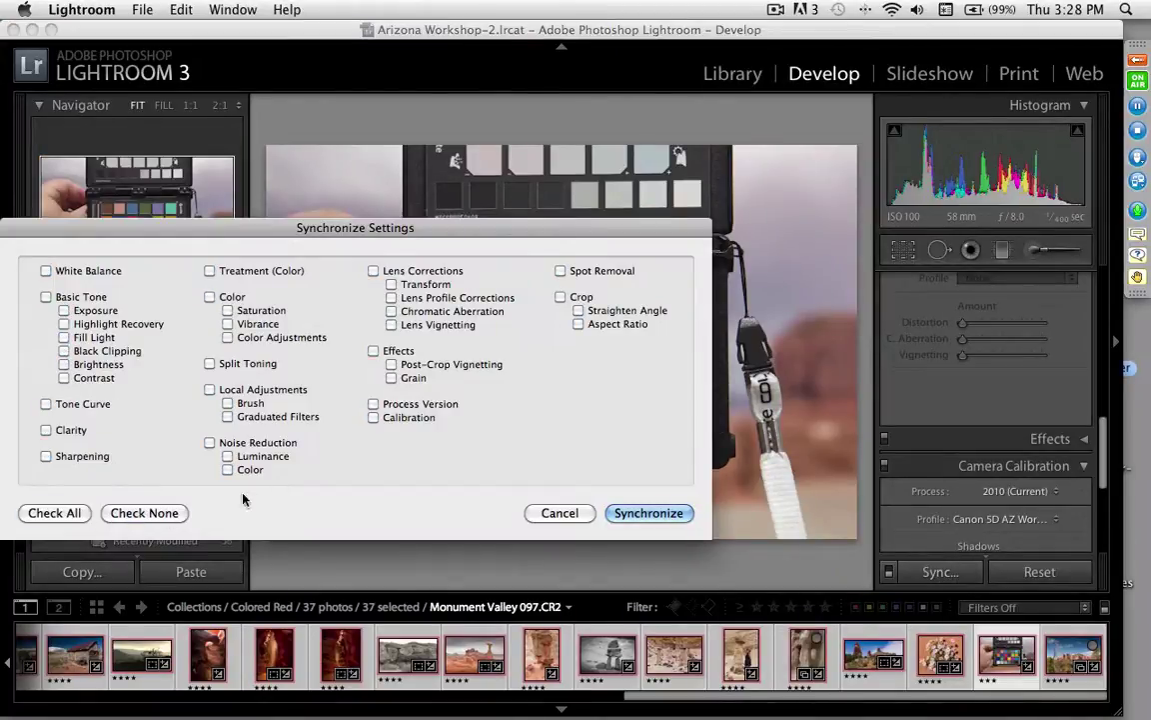
{"action": "left_click", "coordinate": [374, 417]}
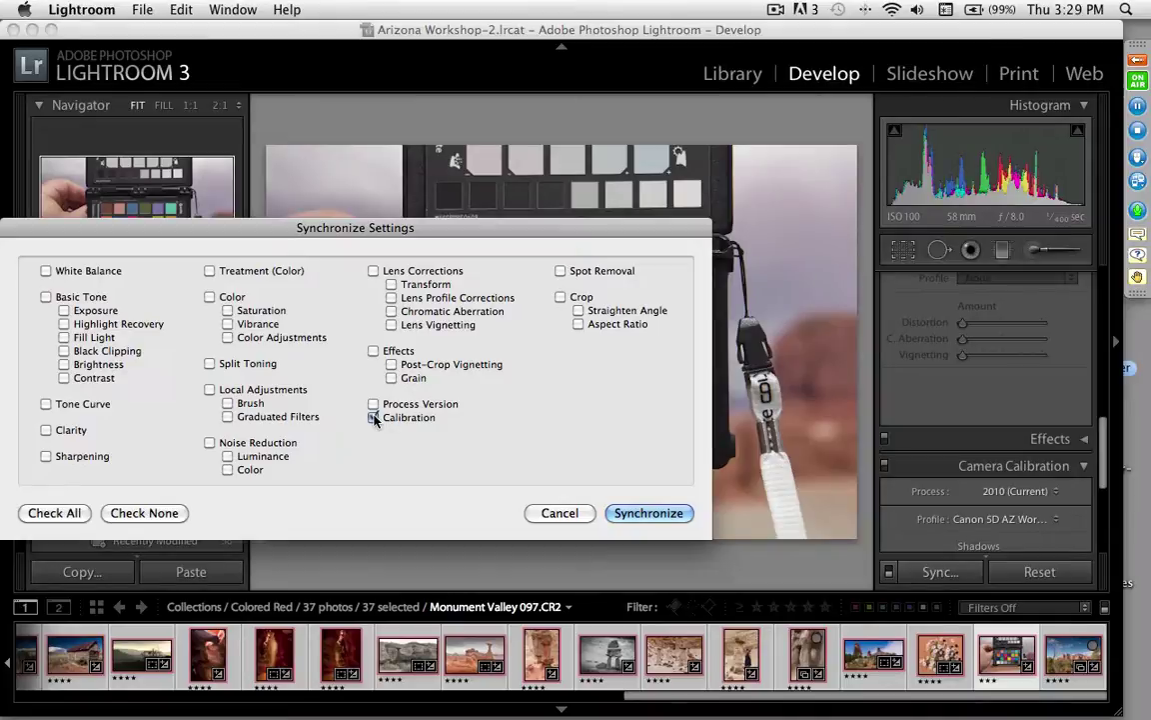
{"action": "left_click", "coordinate": [627, 516]}
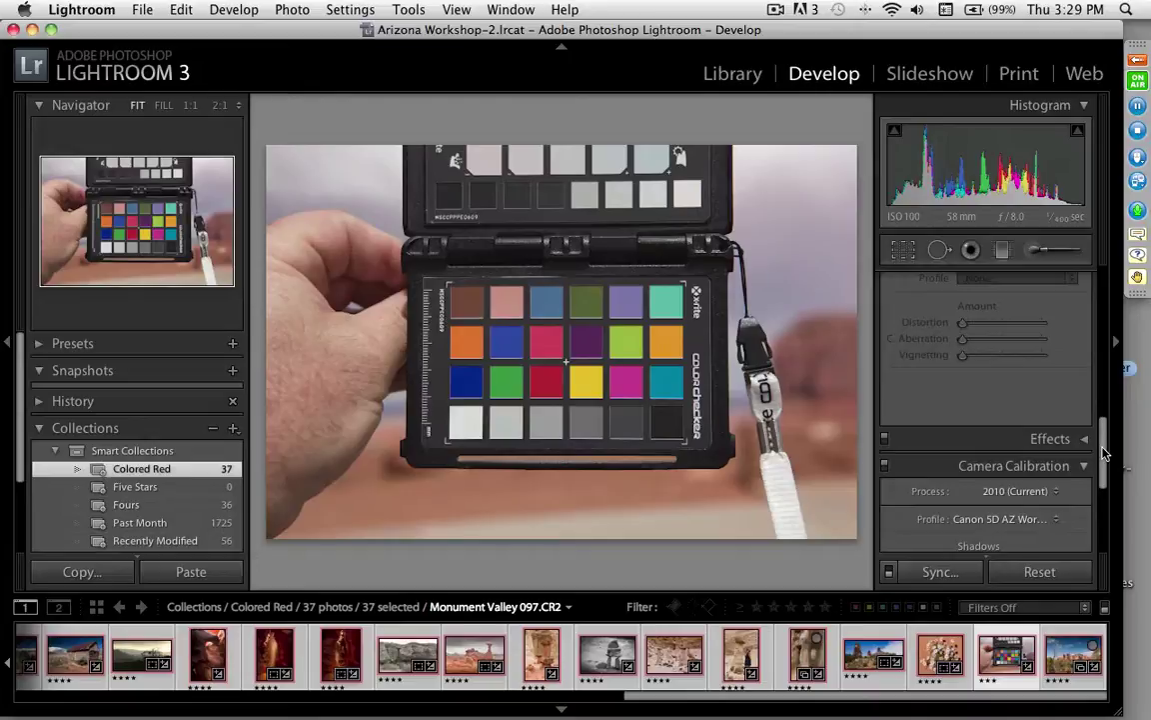
Step: Open Sedona 148 and deselect all other photos so only it is selected
{"action": "scroll", "coordinate": [1099, 452], "scroll_direction": "down", "scroll_amount": 5}
{"action": "scroll", "coordinate": [1099, 453], "scroll_direction": "up", "scroll_amount": 3}
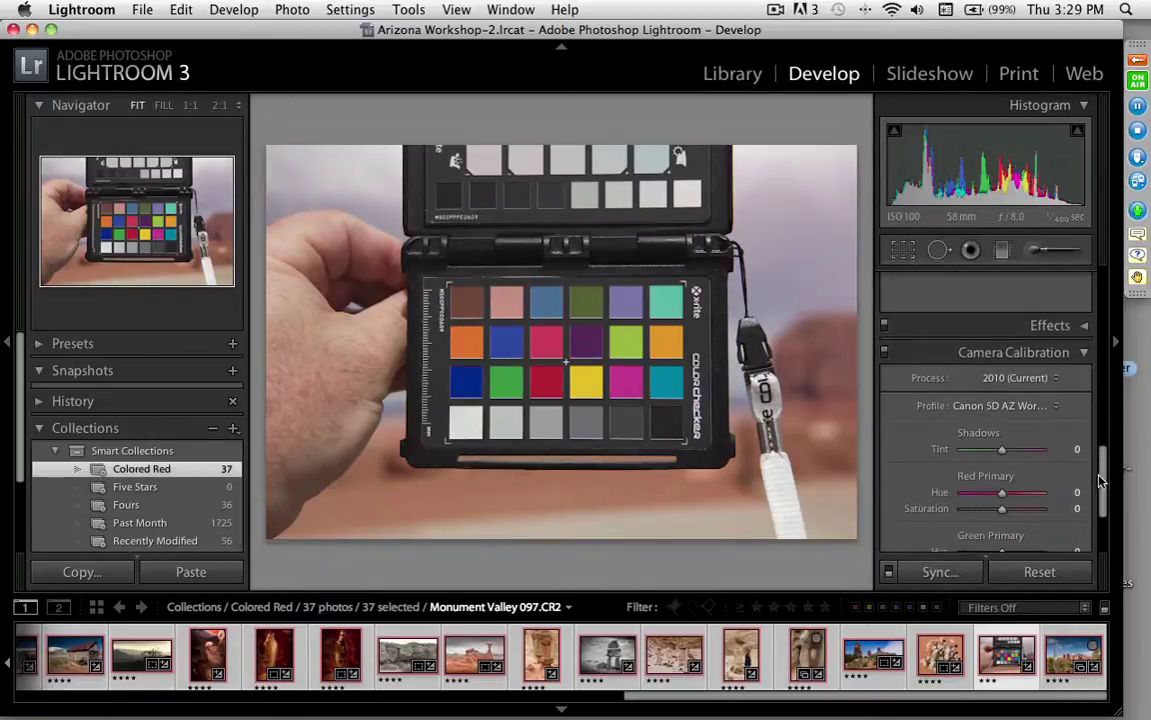
{"action": "left_click", "coordinate": [1077, 644]}
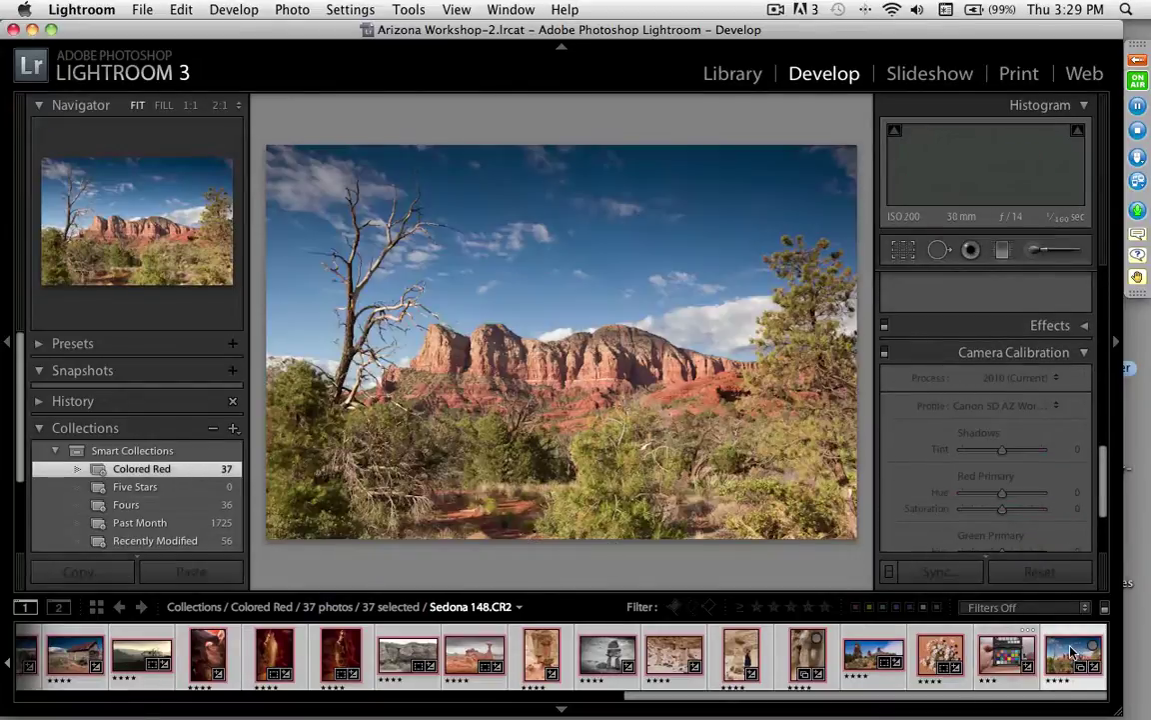
{"action": "key", "text": "super+d"}
{"action": "left_click", "coordinate": [1071, 651]}
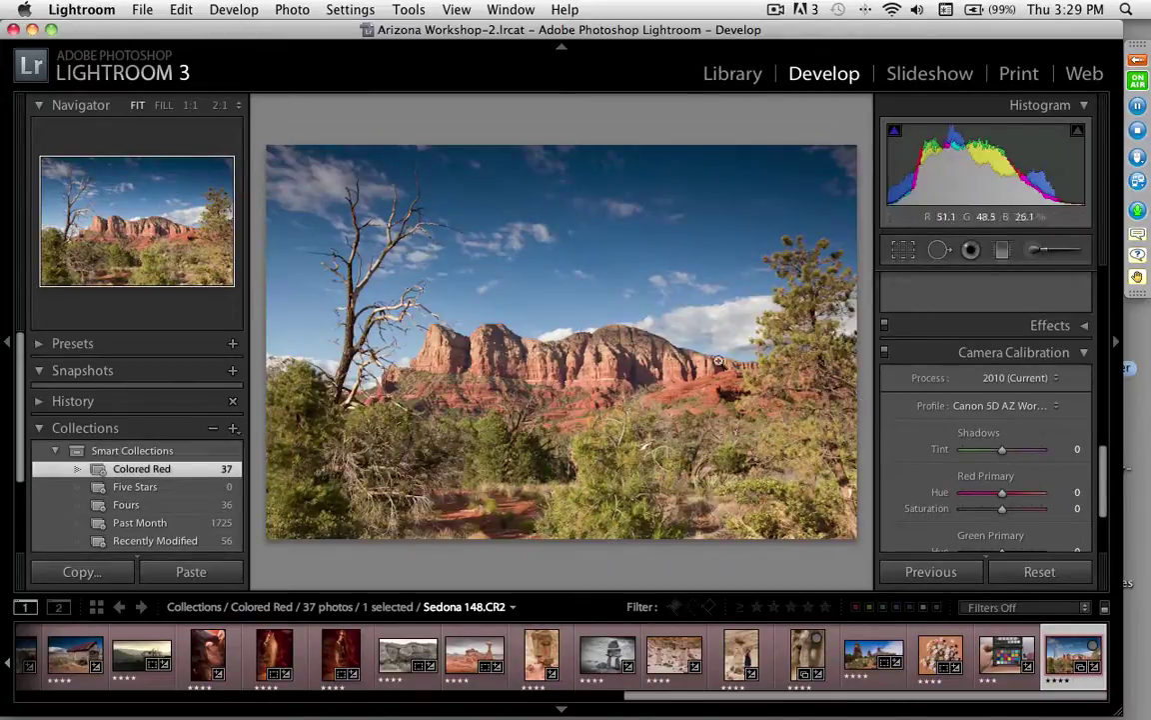
Step: View the sky and dead branch at 2:1 and expand the Detail panel
{"action": "left_click", "coordinate": [582, 366]}
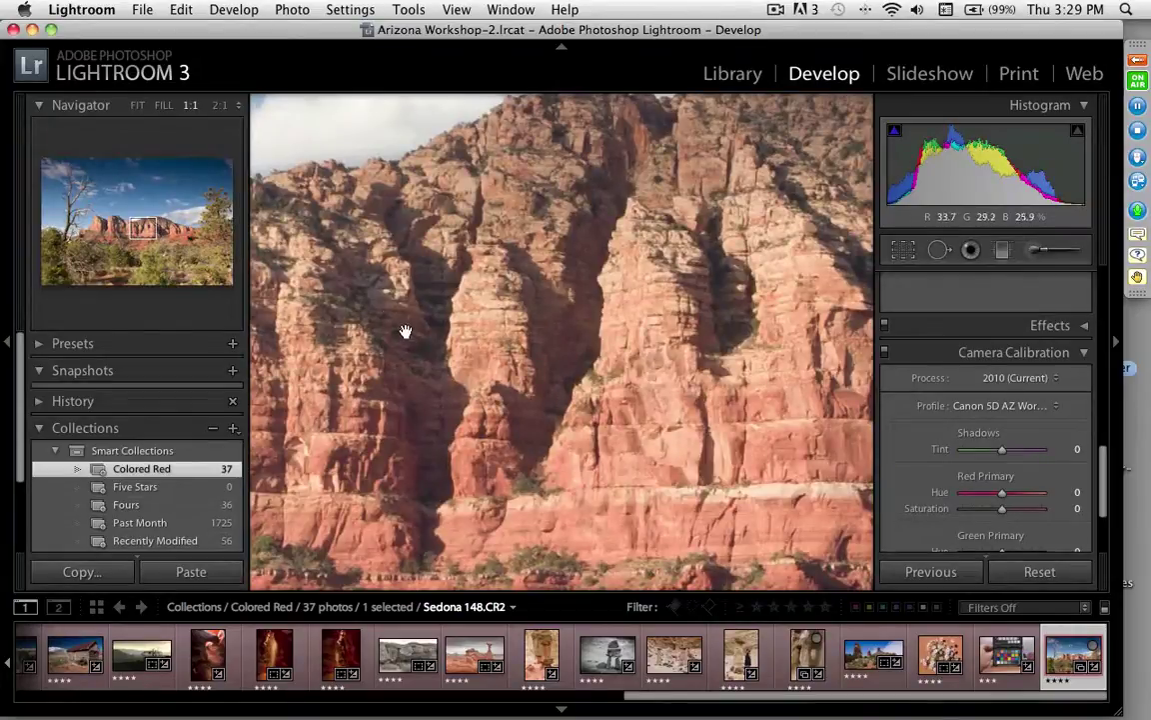
{"action": "left_click", "coordinate": [219, 105]}
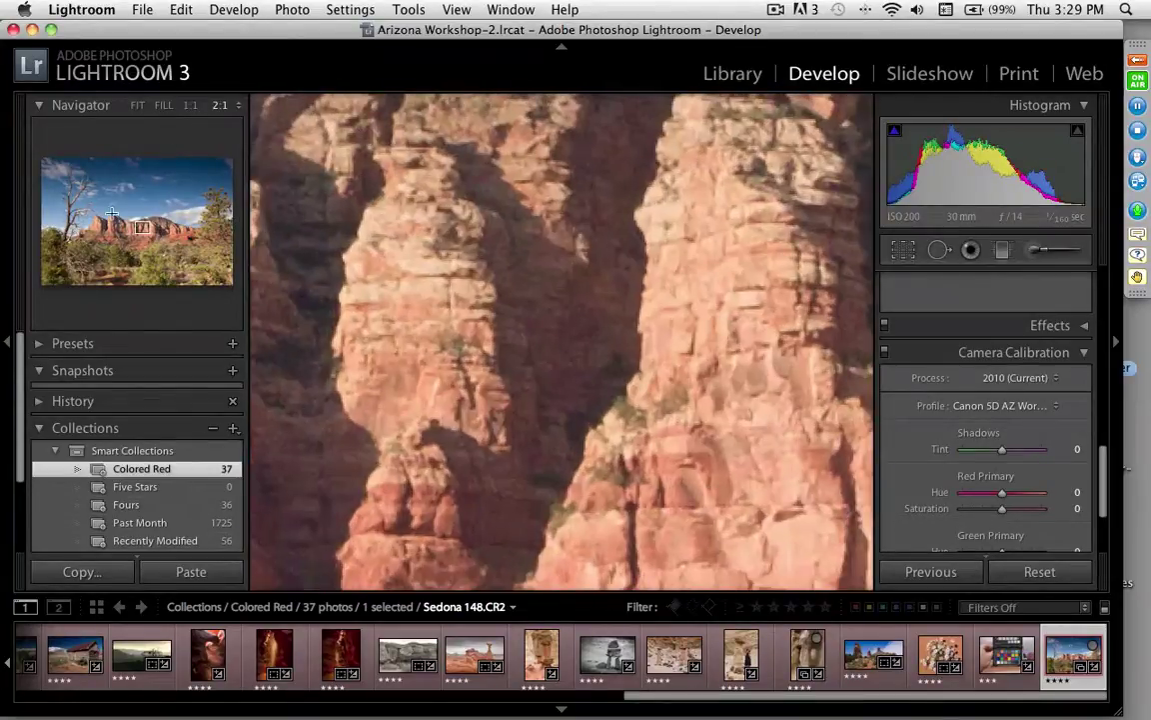
{"action": "left_click_drag", "start_coordinate": [142, 227], "coordinate": [79, 173]}
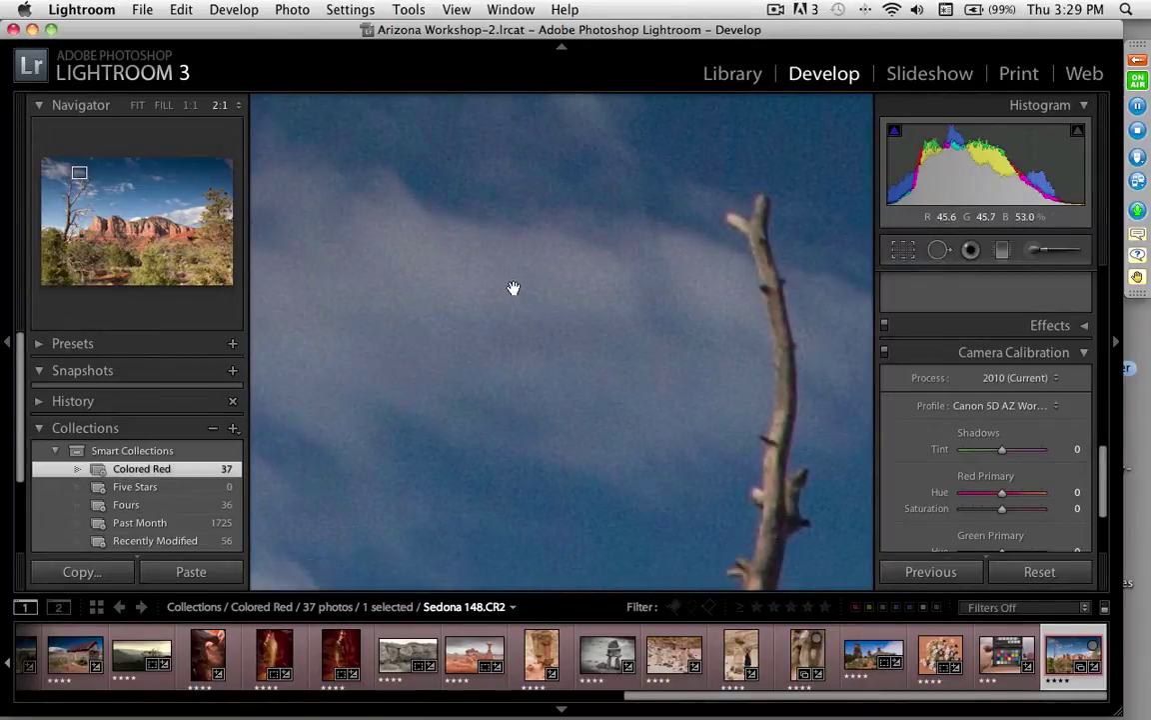
{"action": "left_click_drag", "start_coordinate": [519, 305], "coordinate": [586, 316]}
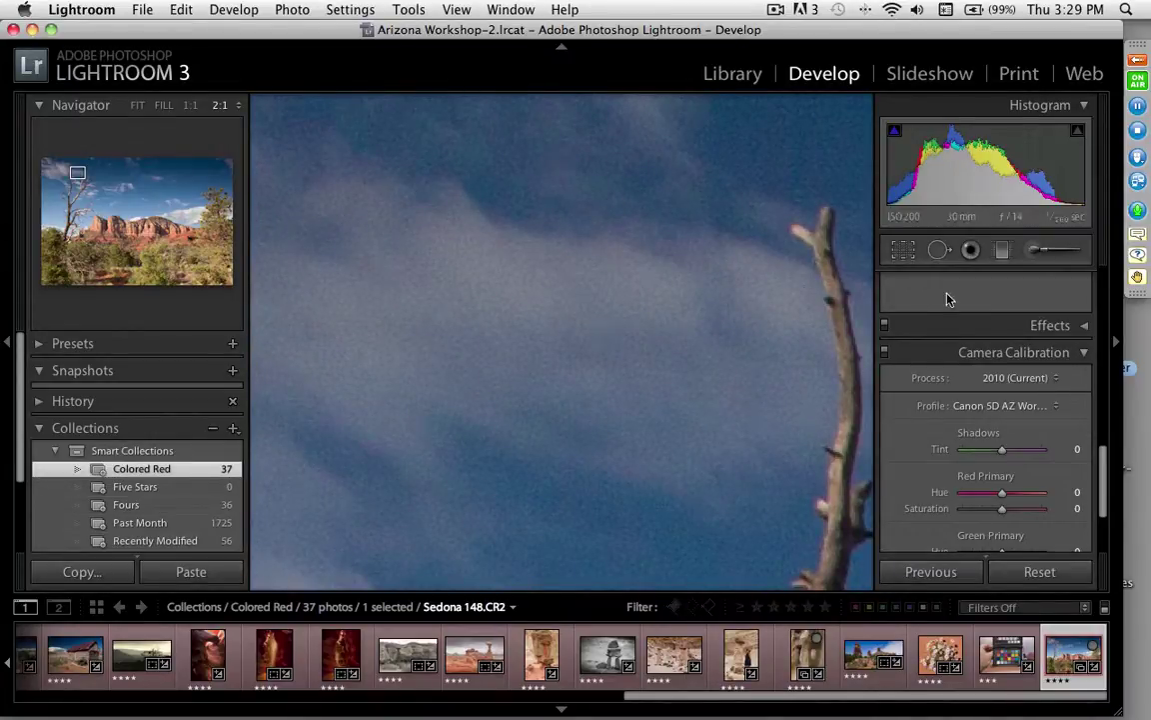
{"action": "left_click_drag", "start_coordinate": [1103, 470], "coordinate": [1105, 343]}
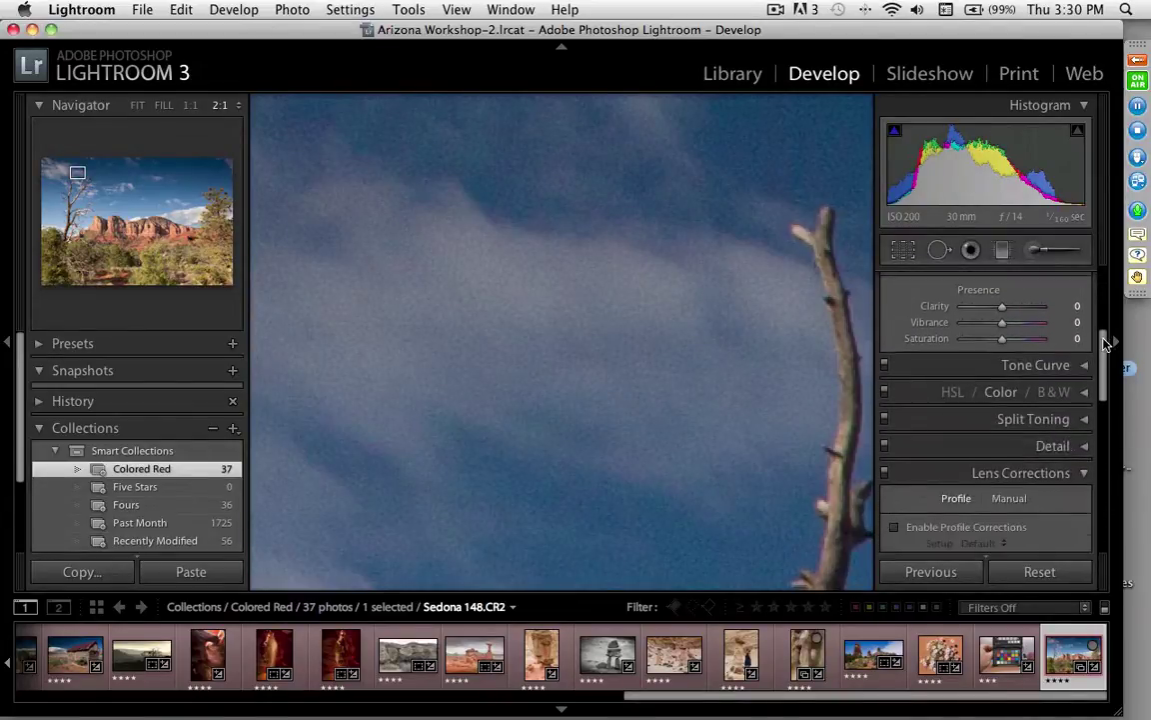
Step: Set luminance noise reduction to 60, comparing it against off while inspecting the sky
{"action": "left_click", "coordinate": [1084, 444]}
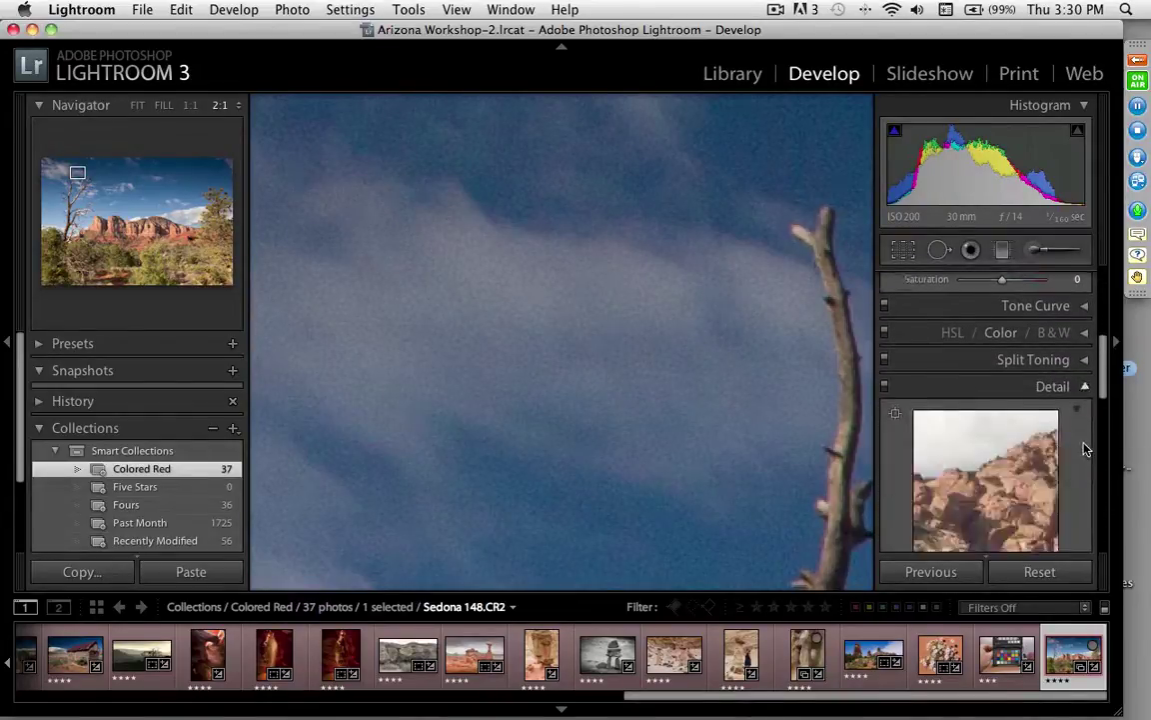
{"action": "scroll", "coordinate": [1089, 429], "scroll_direction": "down", "scroll_amount": 5}
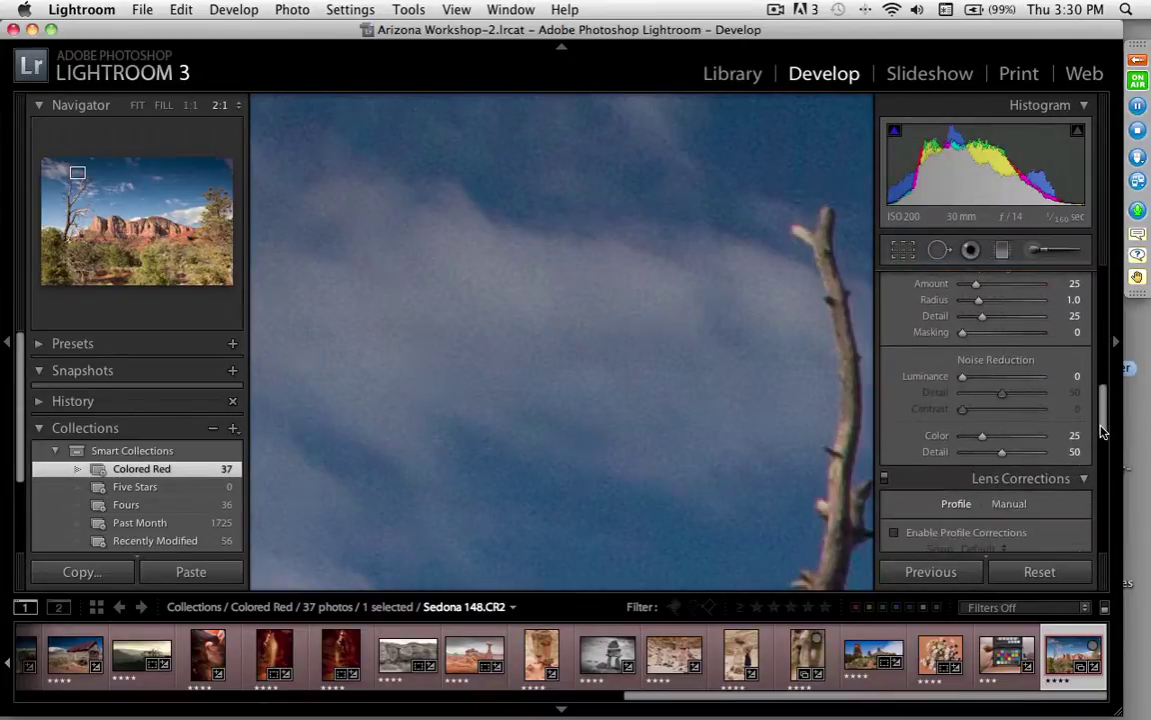
{"action": "left_click", "coordinate": [1011, 378]}
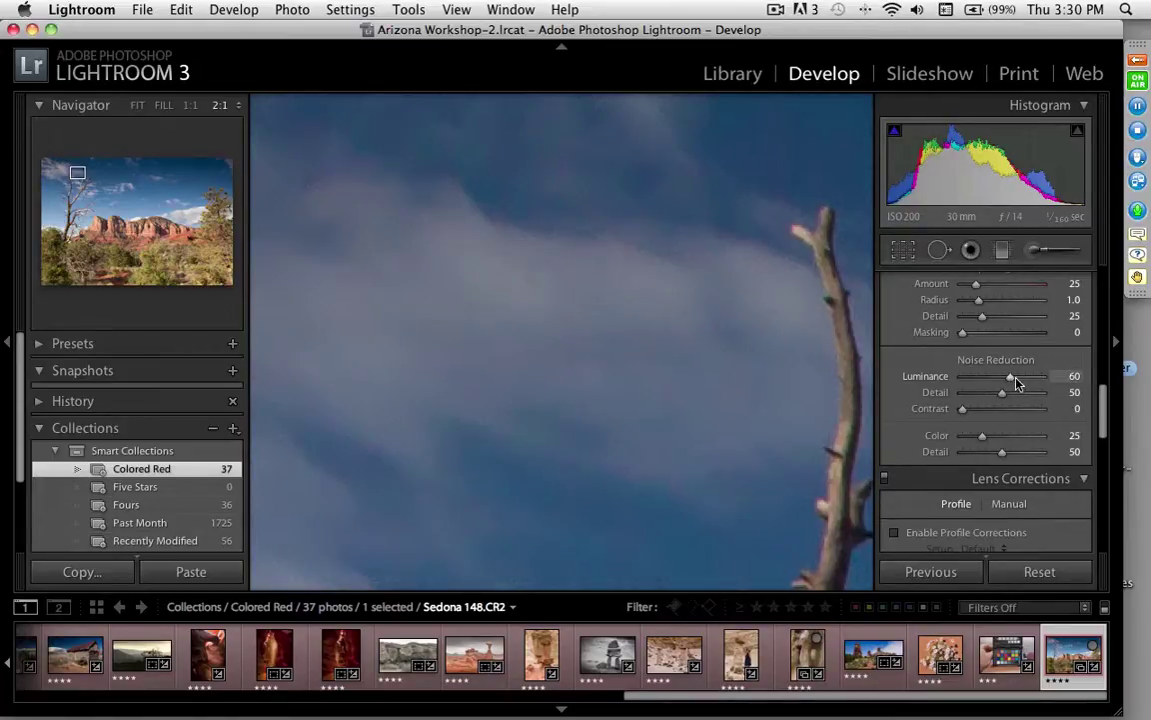
{"action": "left_click_drag", "start_coordinate": [1010, 379], "coordinate": [950, 383]}
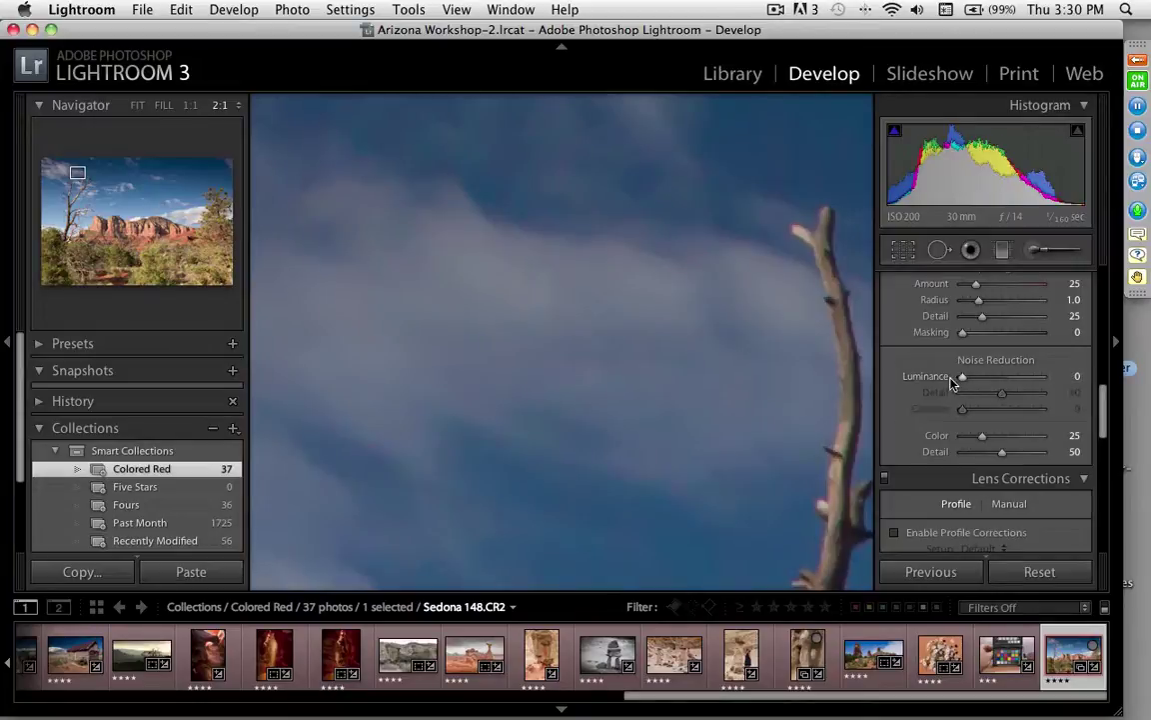
{"action": "left_click", "coordinate": [1011, 379]}
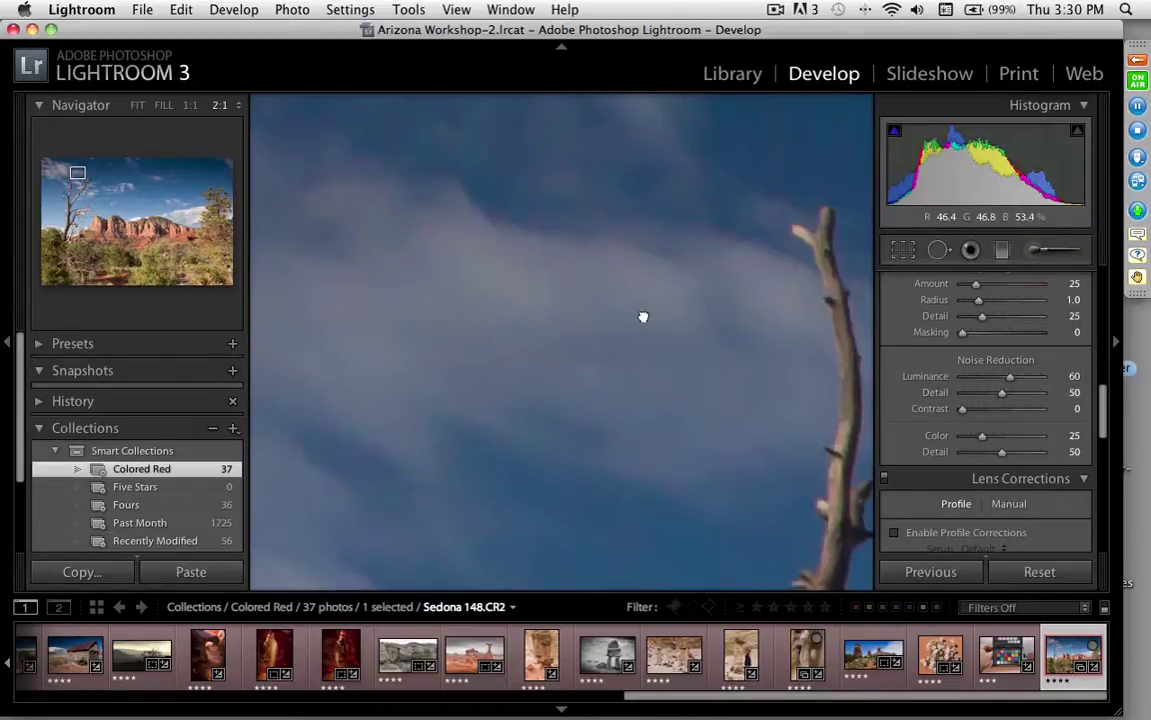
{"action": "left_click_drag", "start_coordinate": [642, 316], "coordinate": [634, 460]}
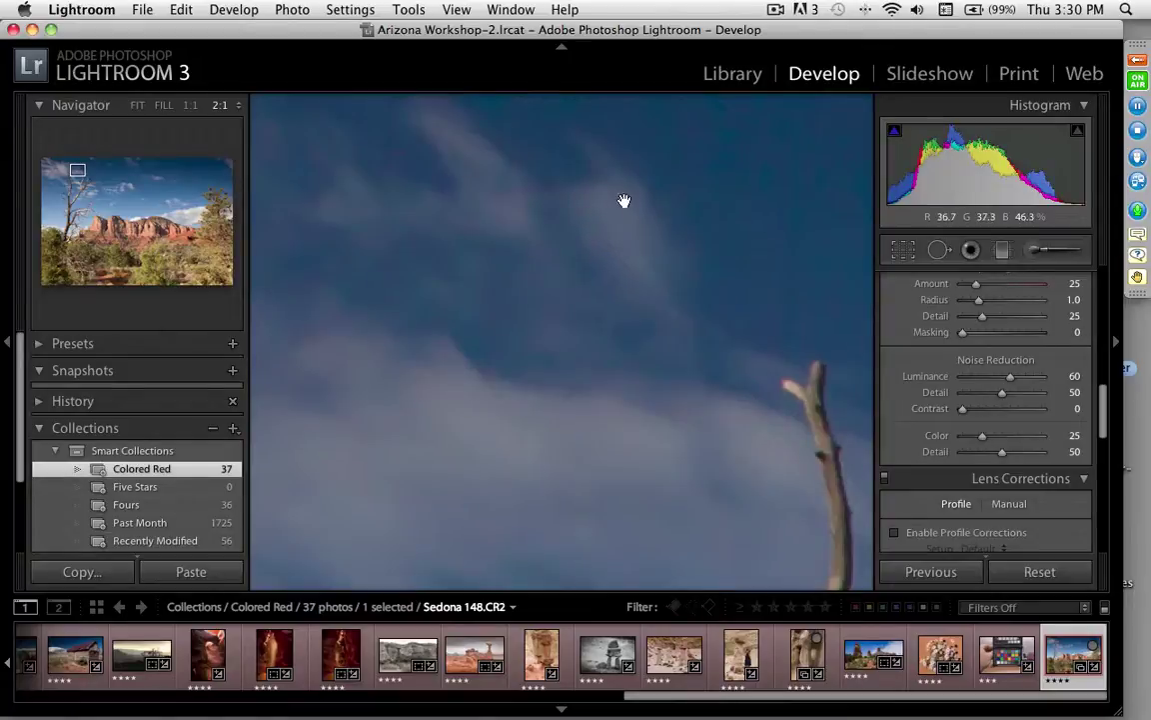
Step: Compare color noise reduction on and off, then settle on Luminance 53 and Color 47
{"action": "left_click", "coordinate": [1003, 437]}
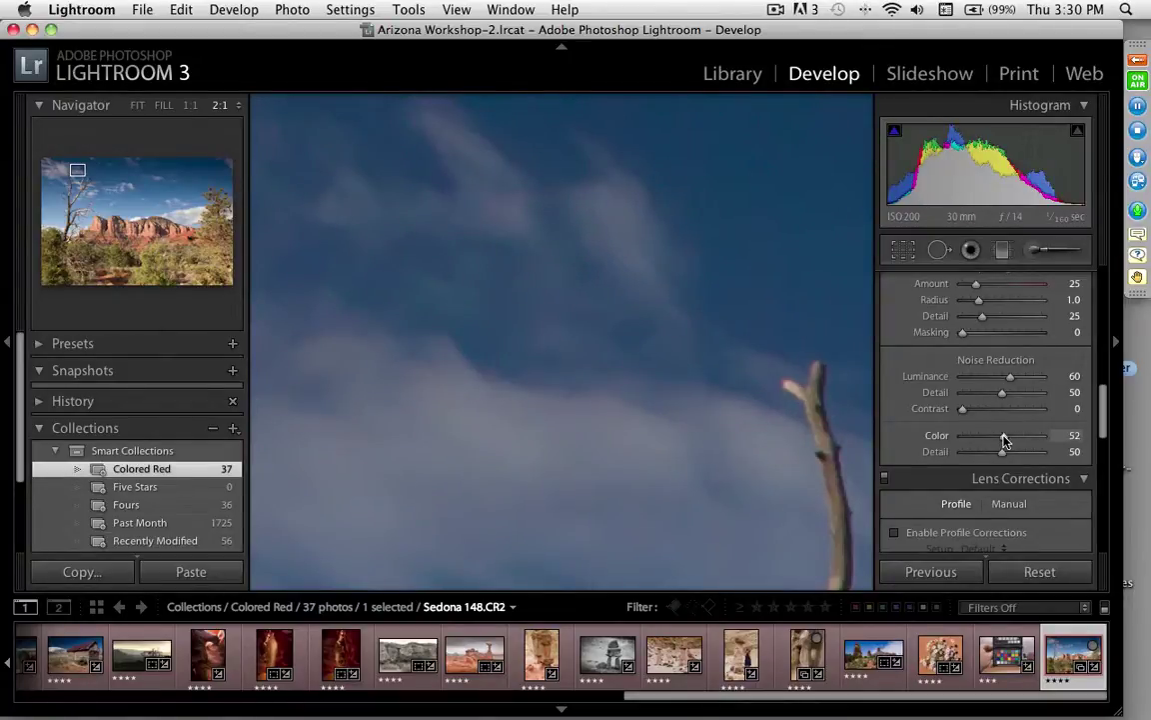
{"action": "left_click_drag", "start_coordinate": [576, 284], "coordinate": [677, 379]}
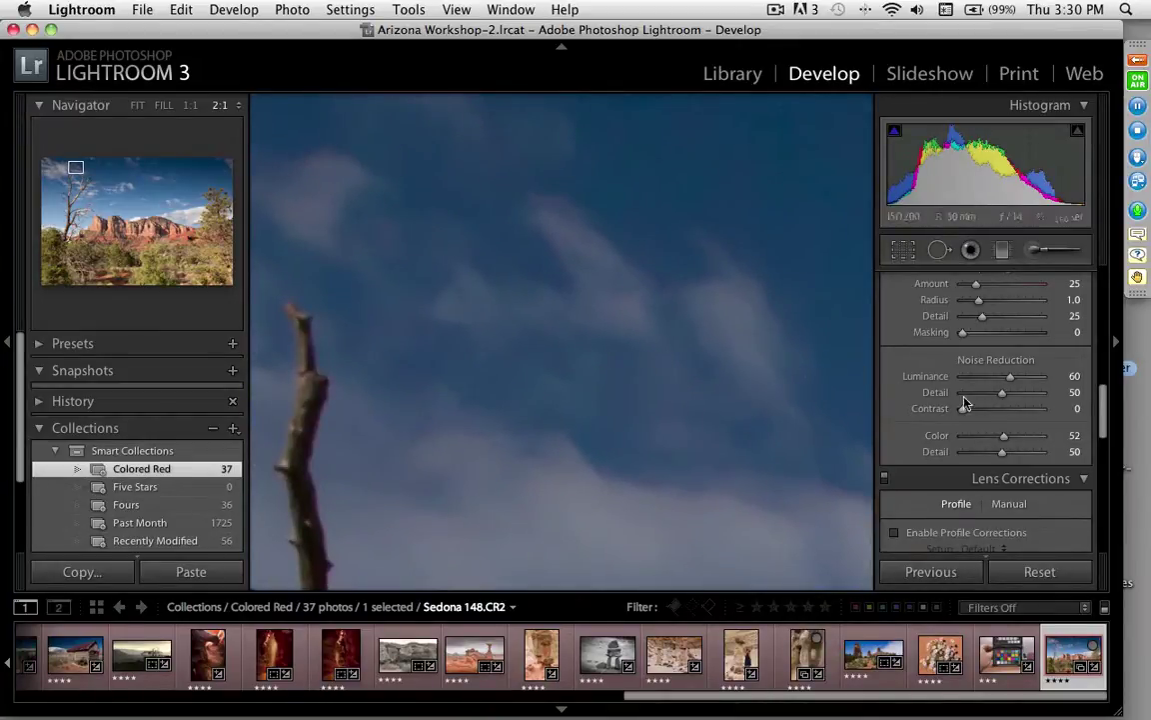
{"action": "left_click_drag", "start_coordinate": [1005, 441], "coordinate": [887, 439]}
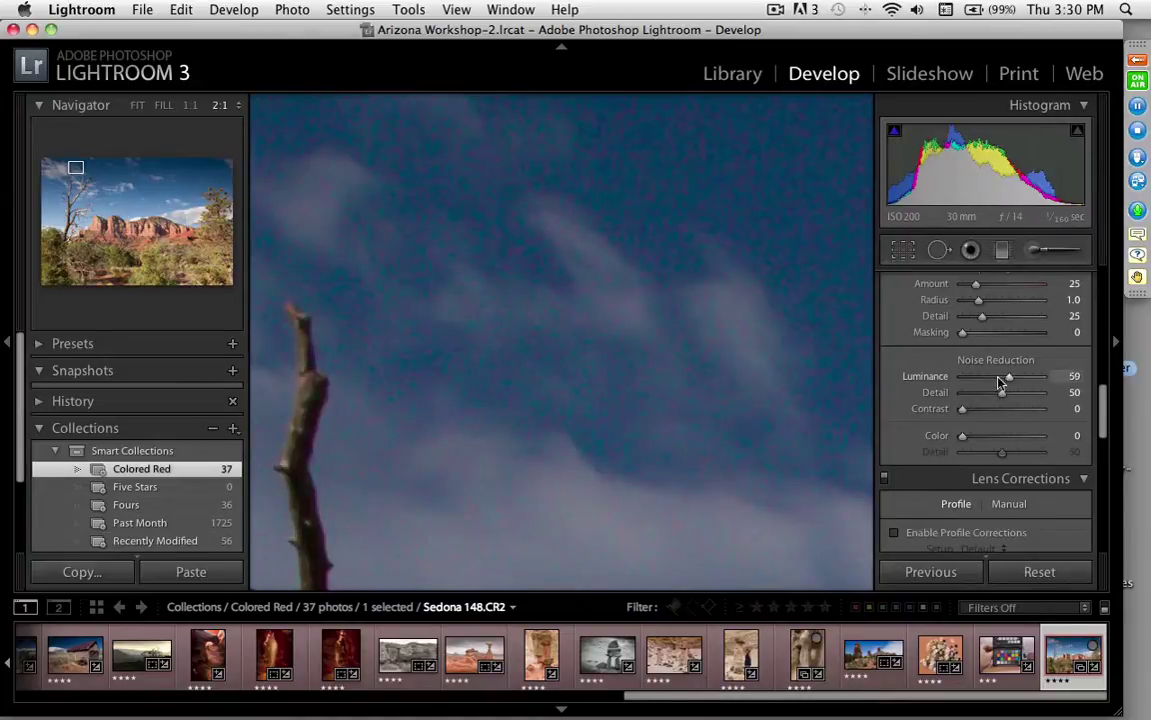
{"action": "left_click_drag", "start_coordinate": [1004, 379], "coordinate": [912, 383]}
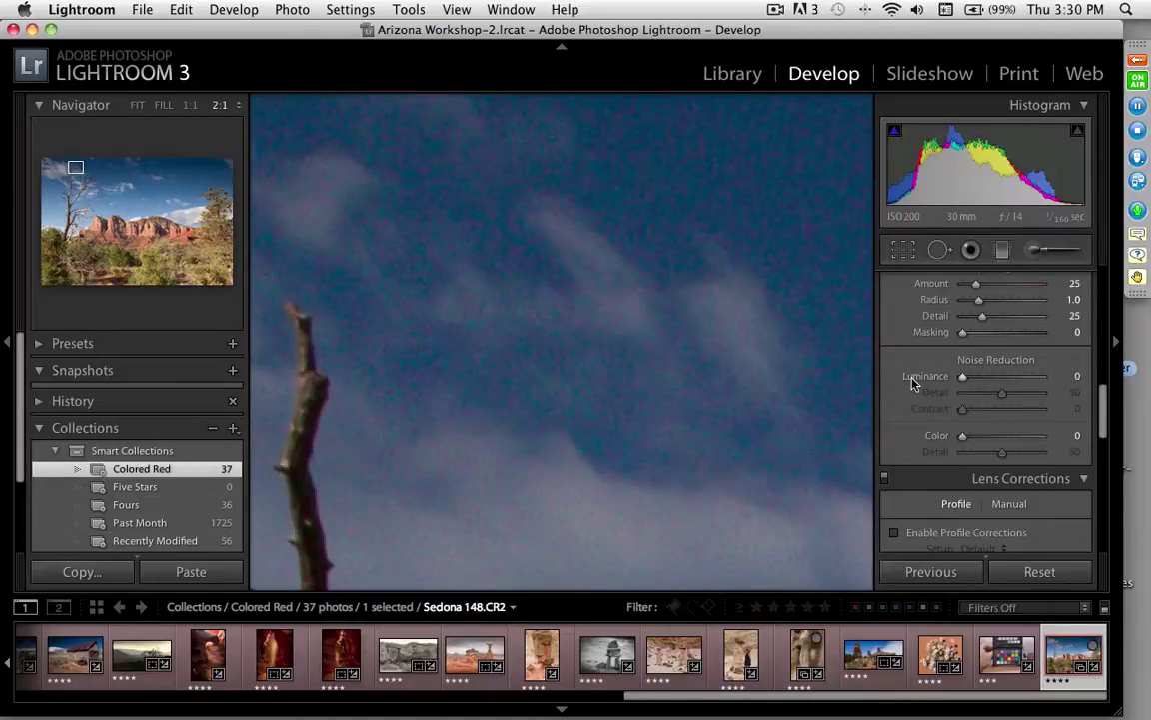
{"action": "left_click", "coordinate": [1005, 379]}
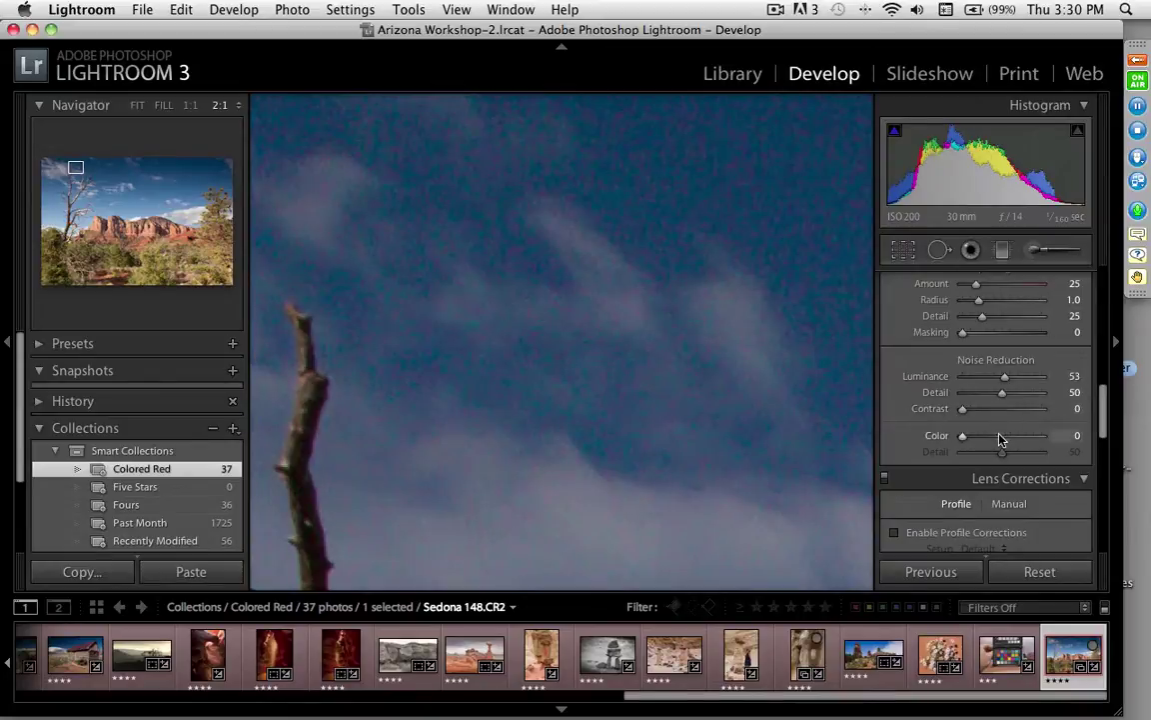
{"action": "left_click", "coordinate": [1000, 436]}
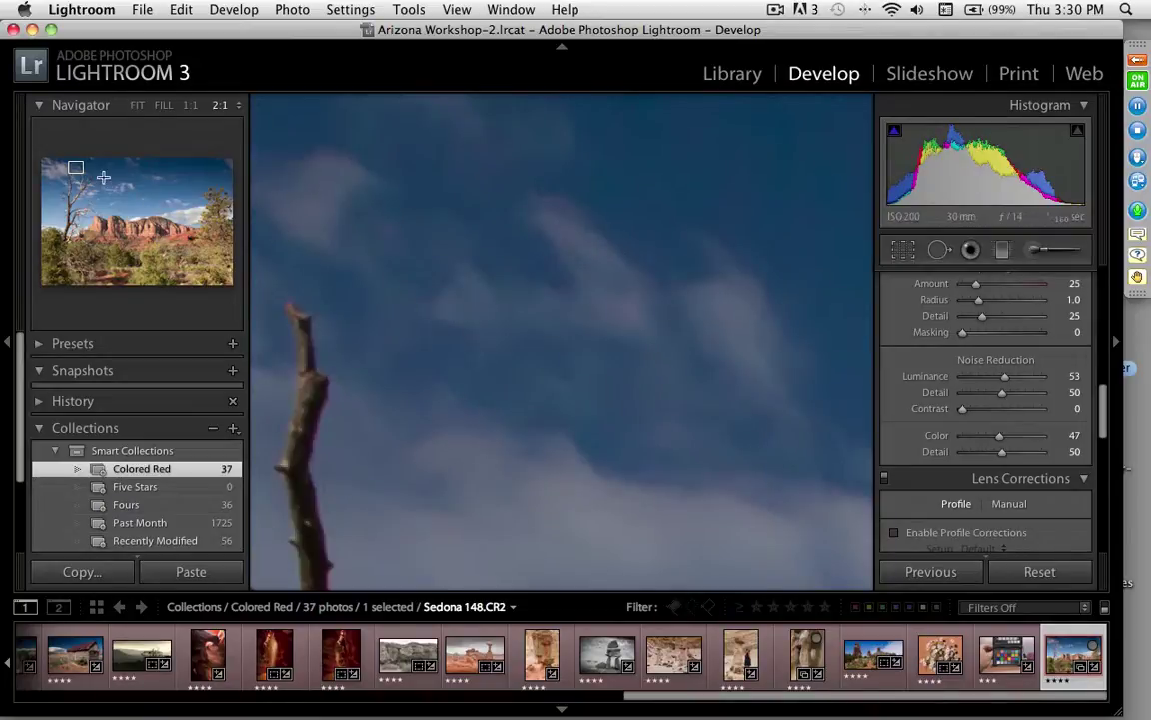
{"action": "left_click_drag", "start_coordinate": [77, 167], "coordinate": [146, 223]}
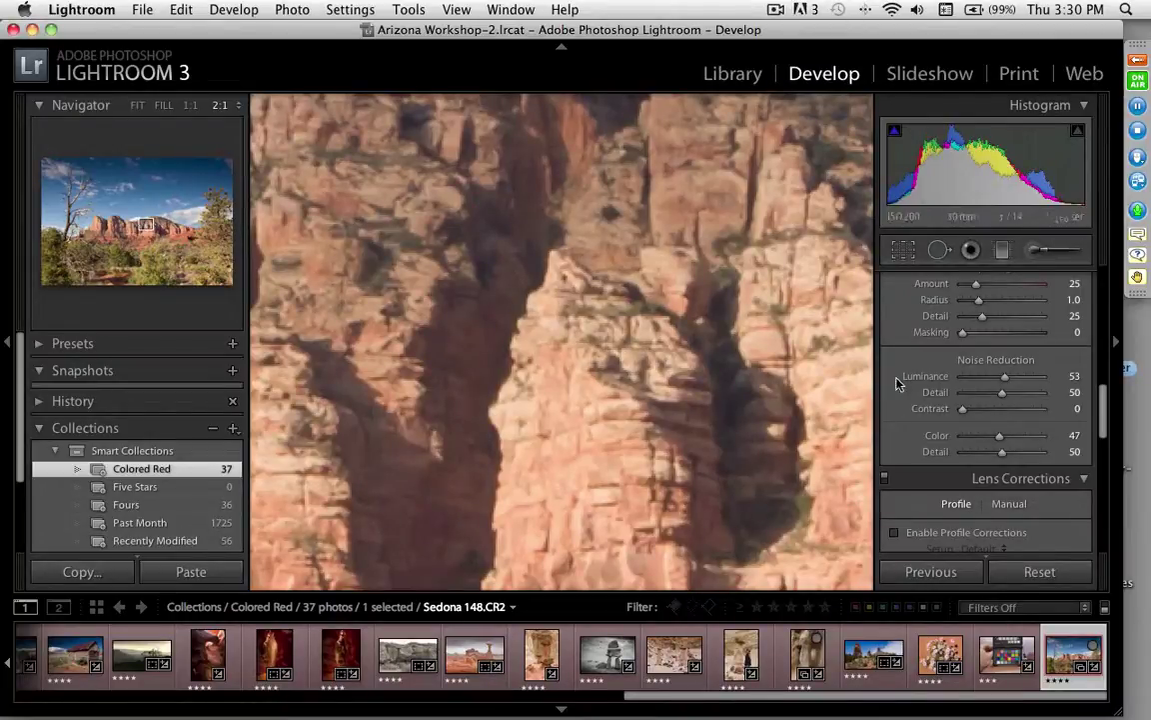
Step: Show the red cliff at 1:1 and scroll the Detail panel to Sharpening
{"action": "left_click", "coordinate": [188, 105]}
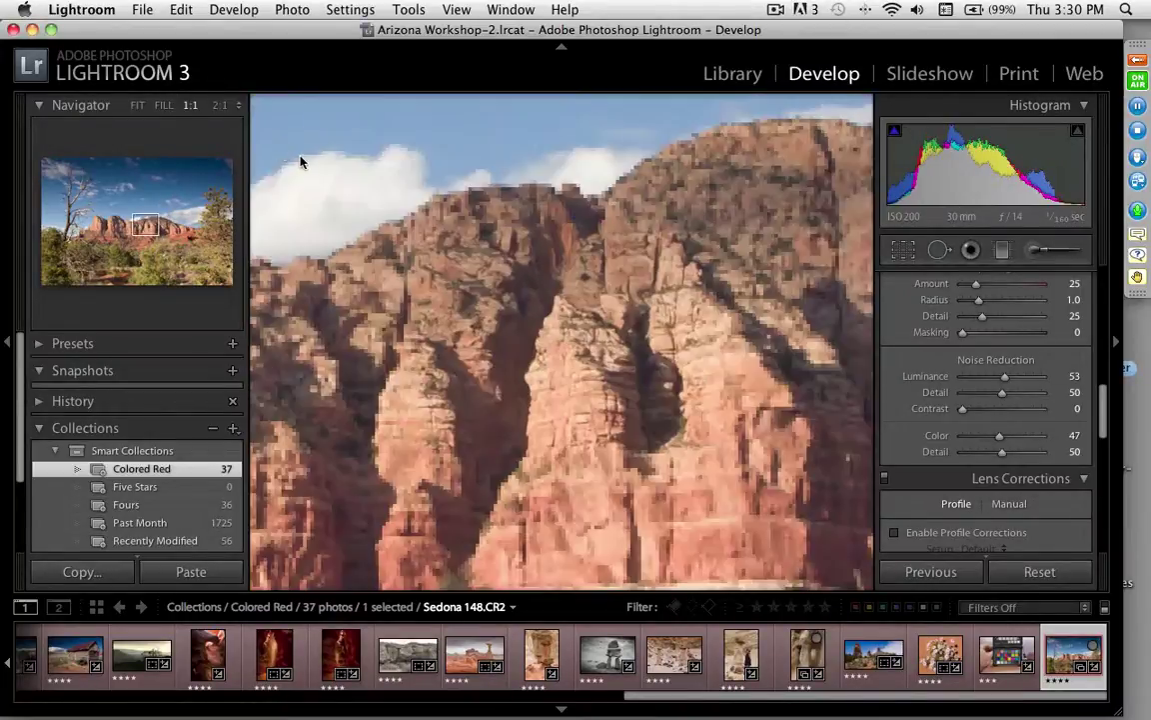
{"action": "left_click_drag", "start_coordinate": [642, 359], "coordinate": [459, 300]}
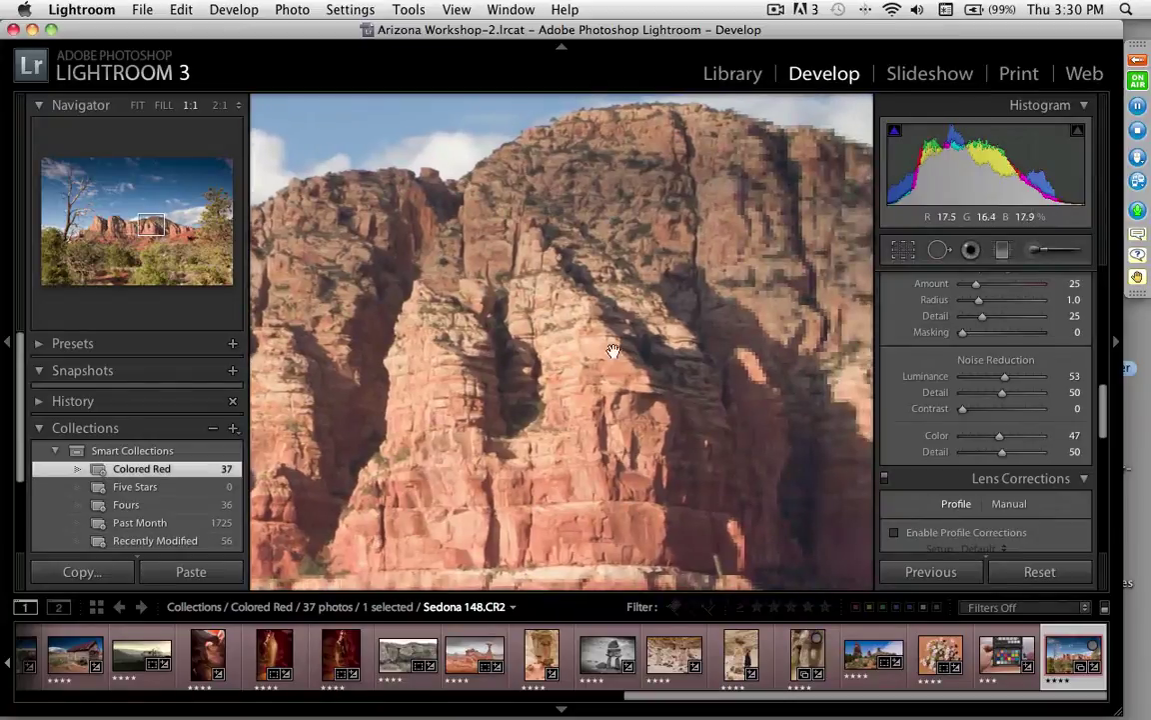
{"action": "left_click_drag", "start_coordinate": [1105, 425], "coordinate": [1106, 405]}
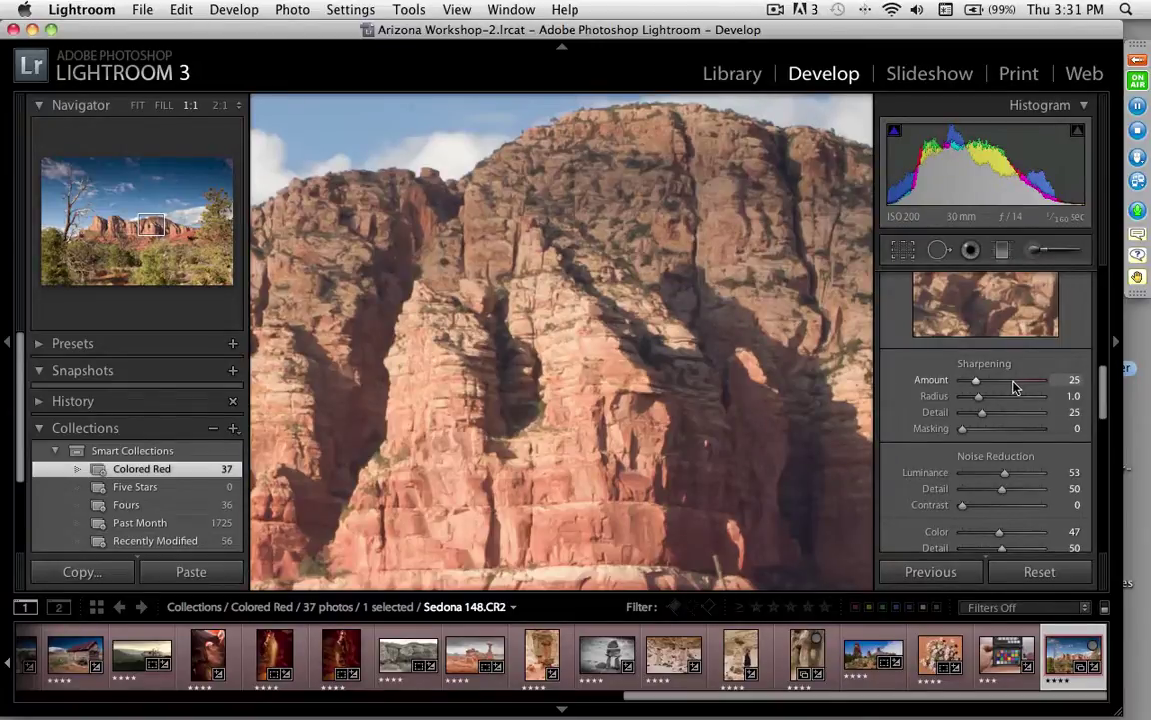
Step: Set Sharpening Amount to 99 and Radius to 0.8, inspecting the cliff up close
{"action": "left_click_drag", "start_coordinate": [1016, 388], "coordinate": [1015, 385]}
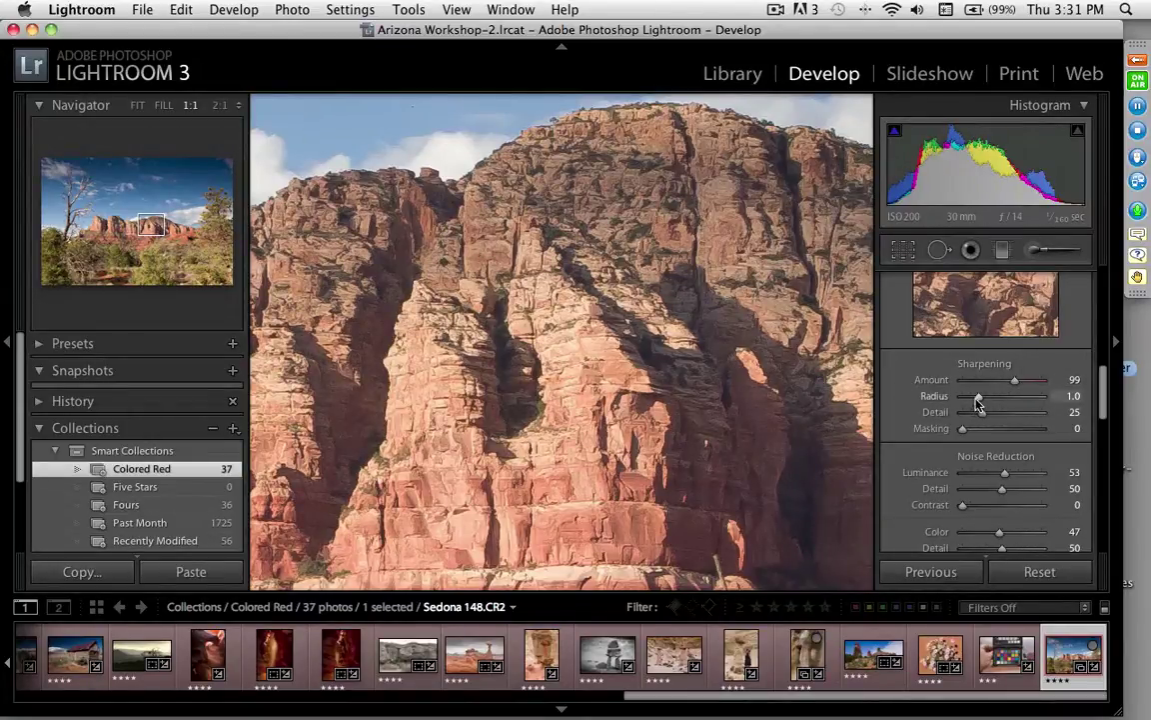
{"action": "left_click_drag", "start_coordinate": [978, 399], "coordinate": [974, 400]}
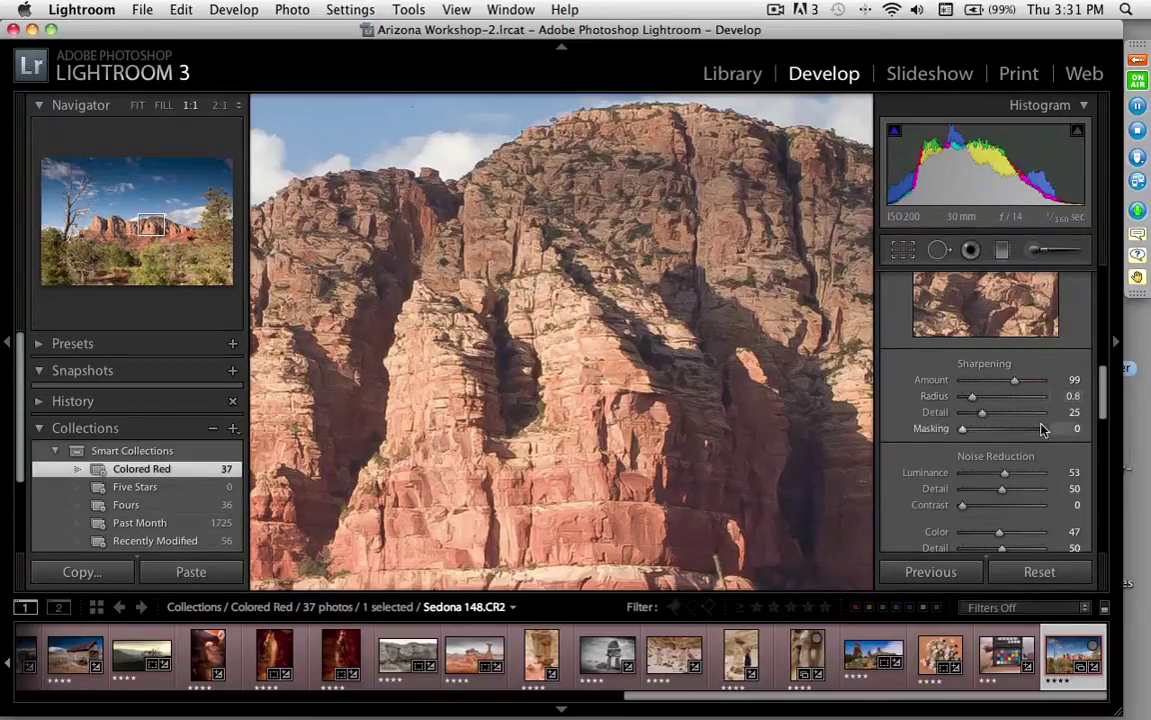
{"action": "left_click_drag", "start_coordinate": [453, 348], "coordinate": [766, 265]}
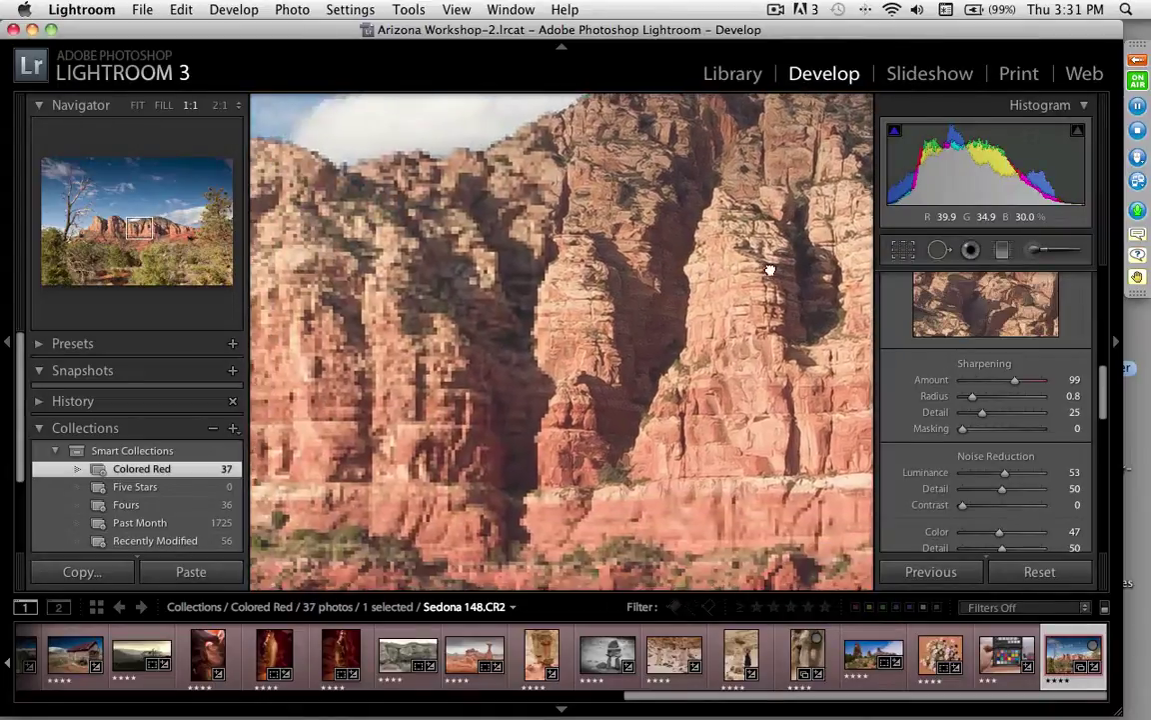
Step: Inspect the sharpened trees, cliffs and sky at 1:1, then return to Fit view
{"action": "left_click_drag", "start_coordinate": [491, 377], "coordinate": [707, 266]}
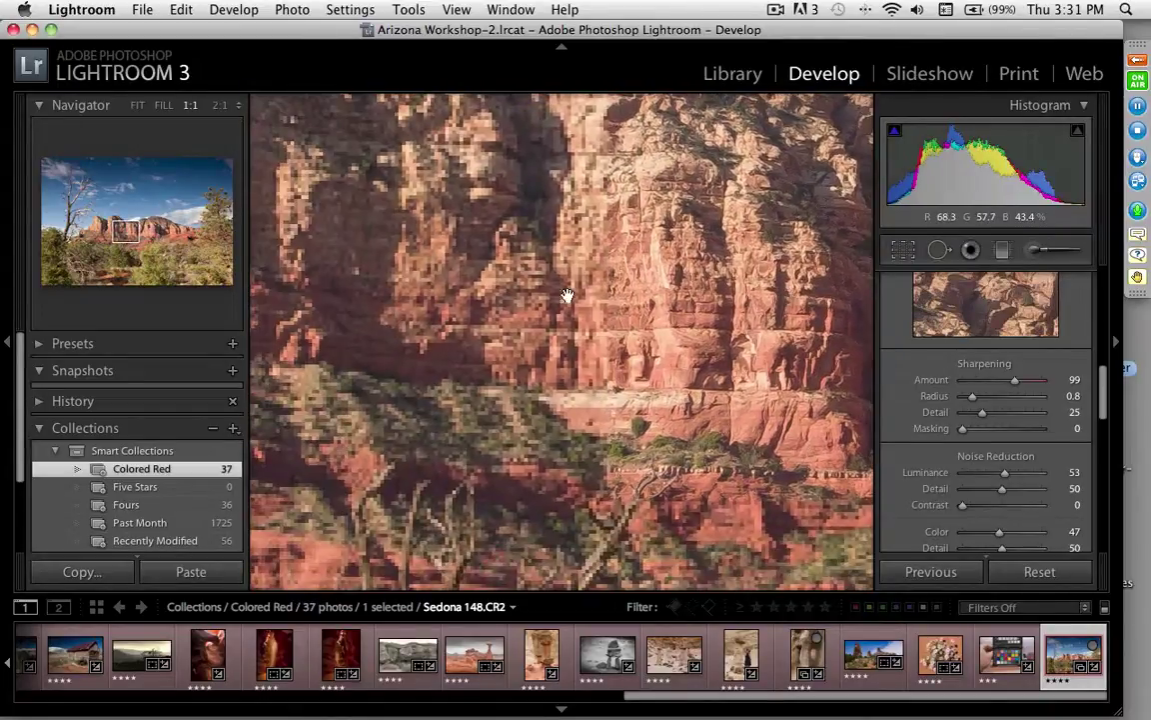
{"action": "left_click_drag", "start_coordinate": [262, 291], "coordinate": [279, 300]}
{"action": "left_click_drag", "start_coordinate": [399, 265], "coordinate": [686, 404]}
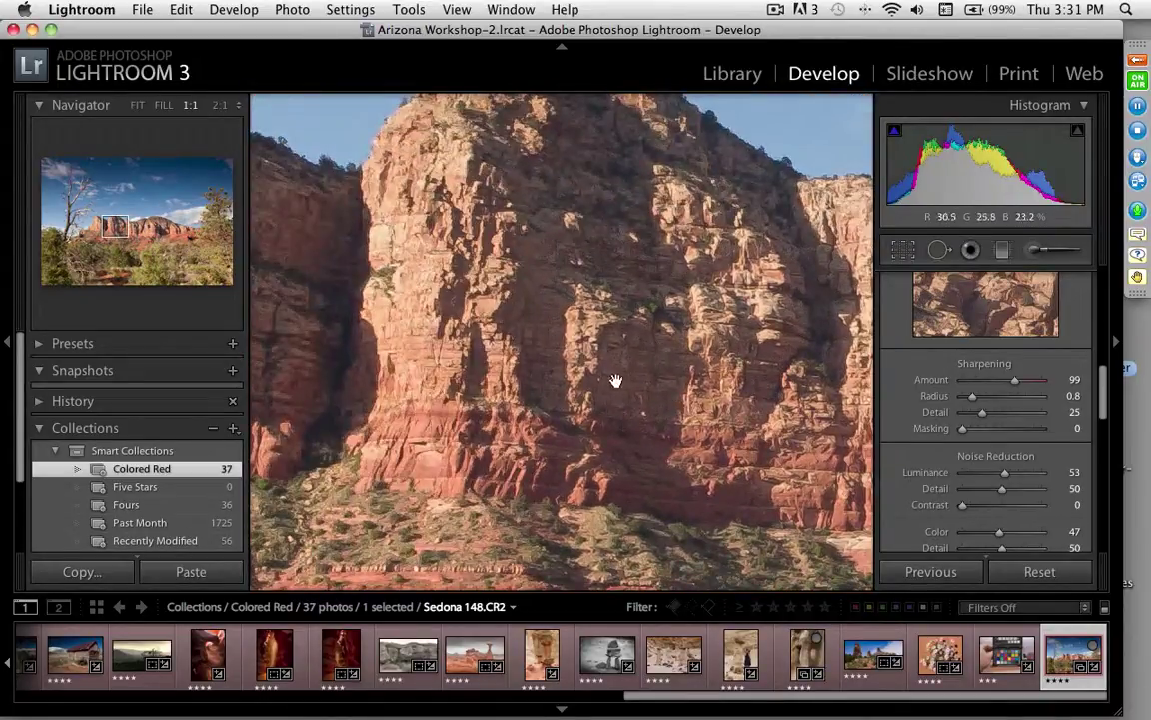
{"action": "left_click_drag", "start_coordinate": [527, 386], "coordinate": [559, 130]}
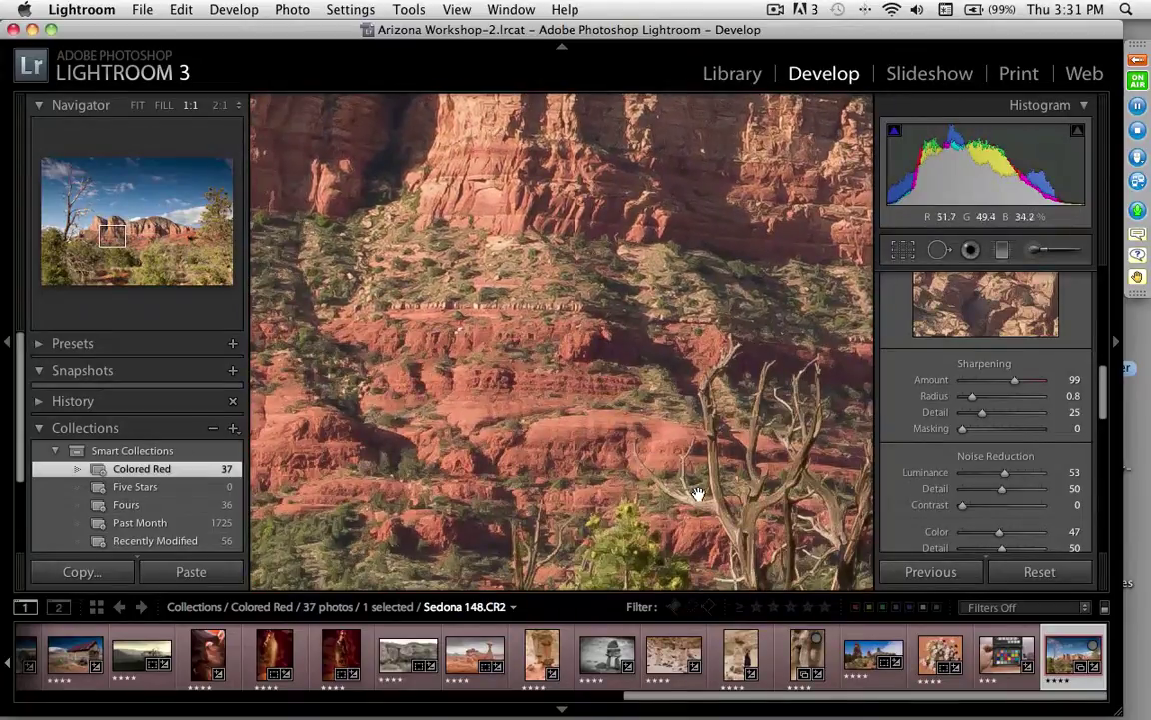
{"action": "left_click_drag", "start_coordinate": [698, 488], "coordinate": [479, 170]}
{"action": "mouse_move", "coordinate": [118, 244]}
{"action": "left_mouse_down"}
{"action": "mouse_move", "coordinate": [133, 255]}
{"action": "mouse_move", "coordinate": [171, 250]}
{"action": "mouse_move", "coordinate": [77, 195]}
{"action": "mouse_move", "coordinate": [116, 224]}
{"action": "left_mouse_up"}
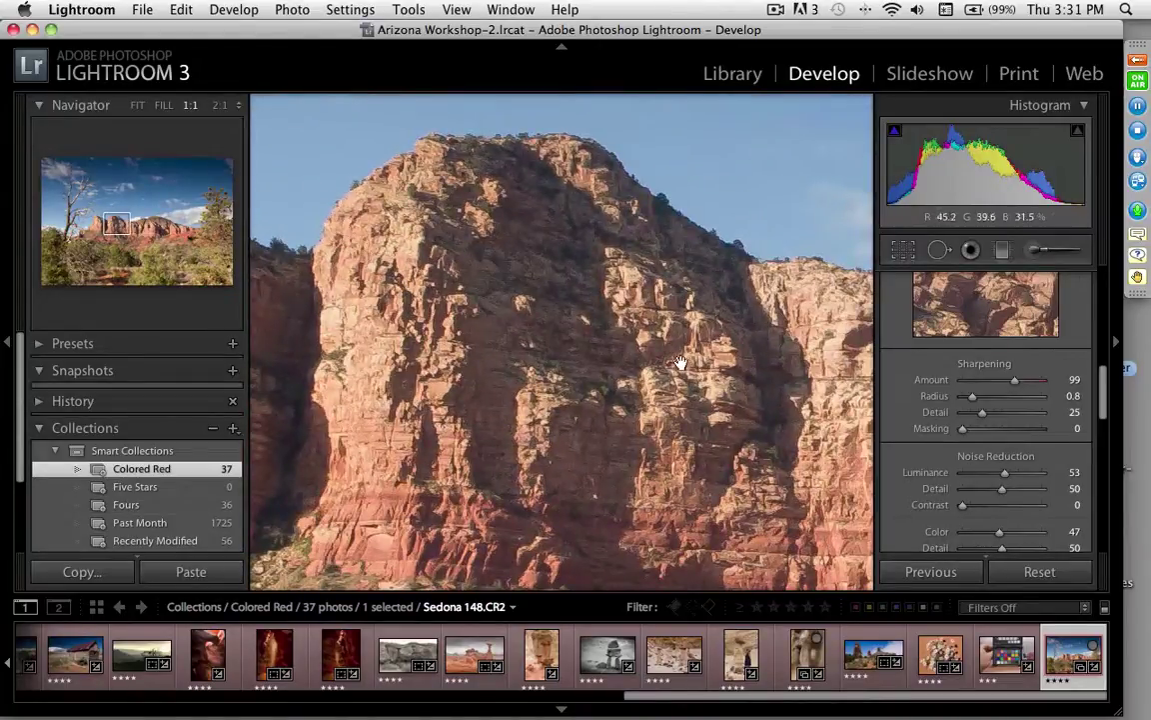
{"action": "left_click", "coordinate": [586, 388]}
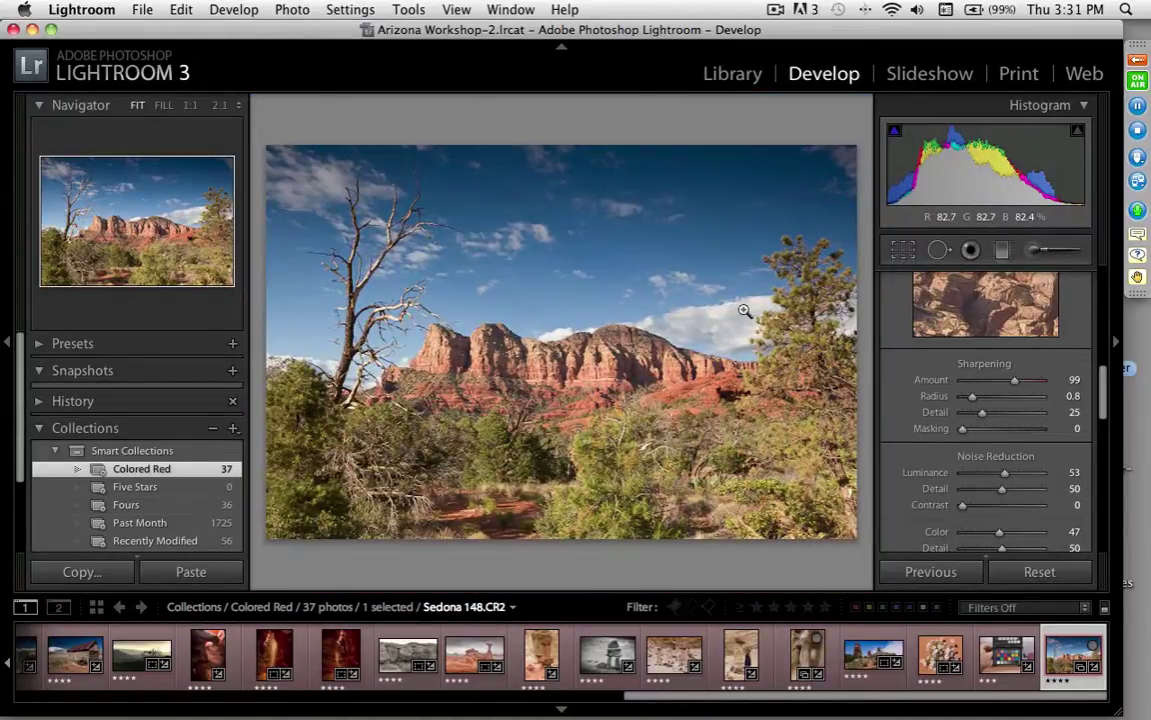
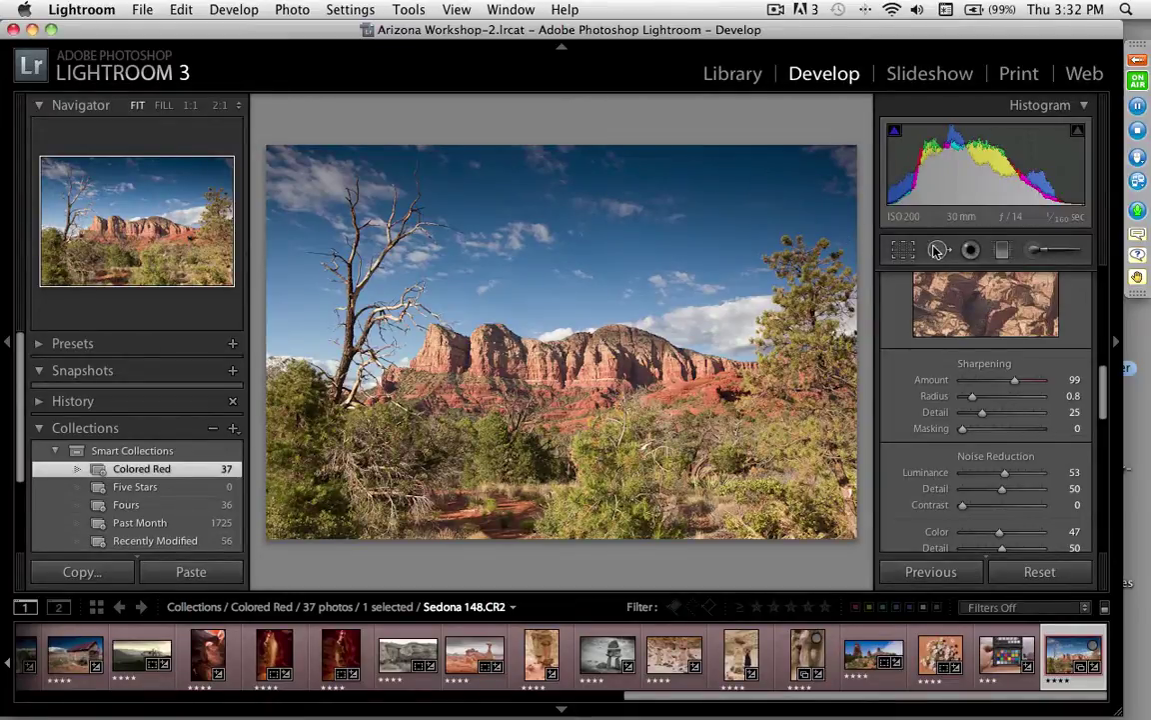
Step: Add a graduated filter down from the top of Sedona 148's sky at exposure 0.61
{"action": "left_click", "coordinate": [1002, 250]}
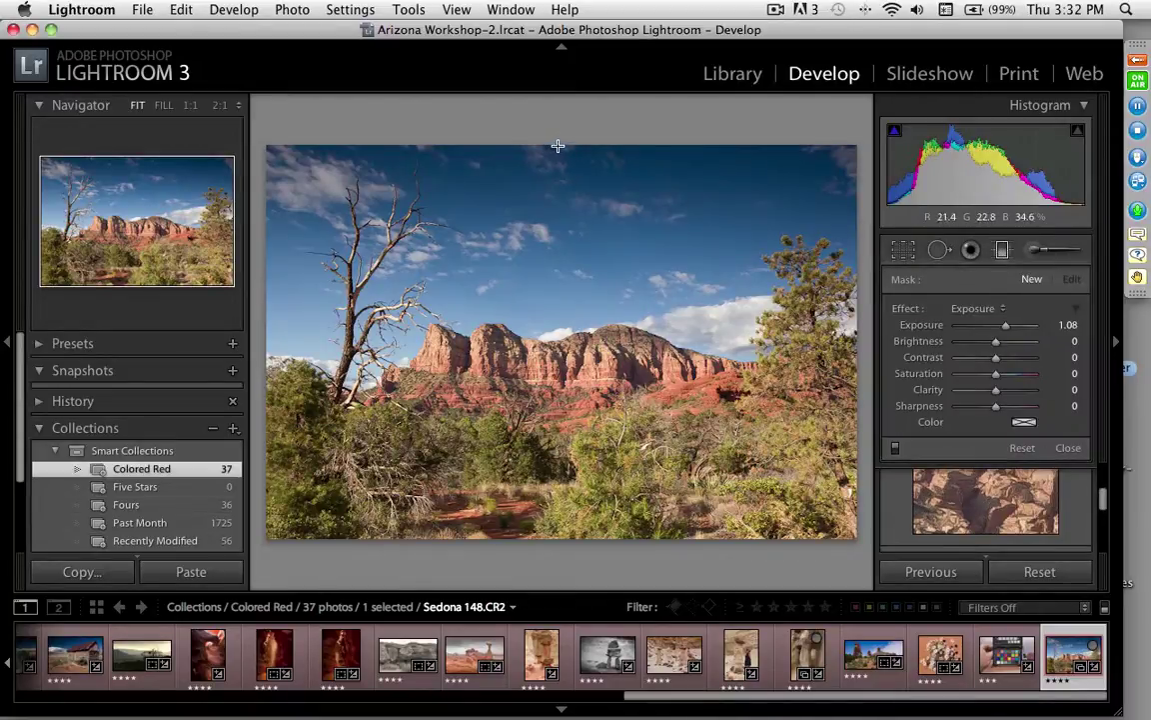
{"action": "left_click_drag", "start_coordinate": [558, 146], "coordinate": [612, 300]}
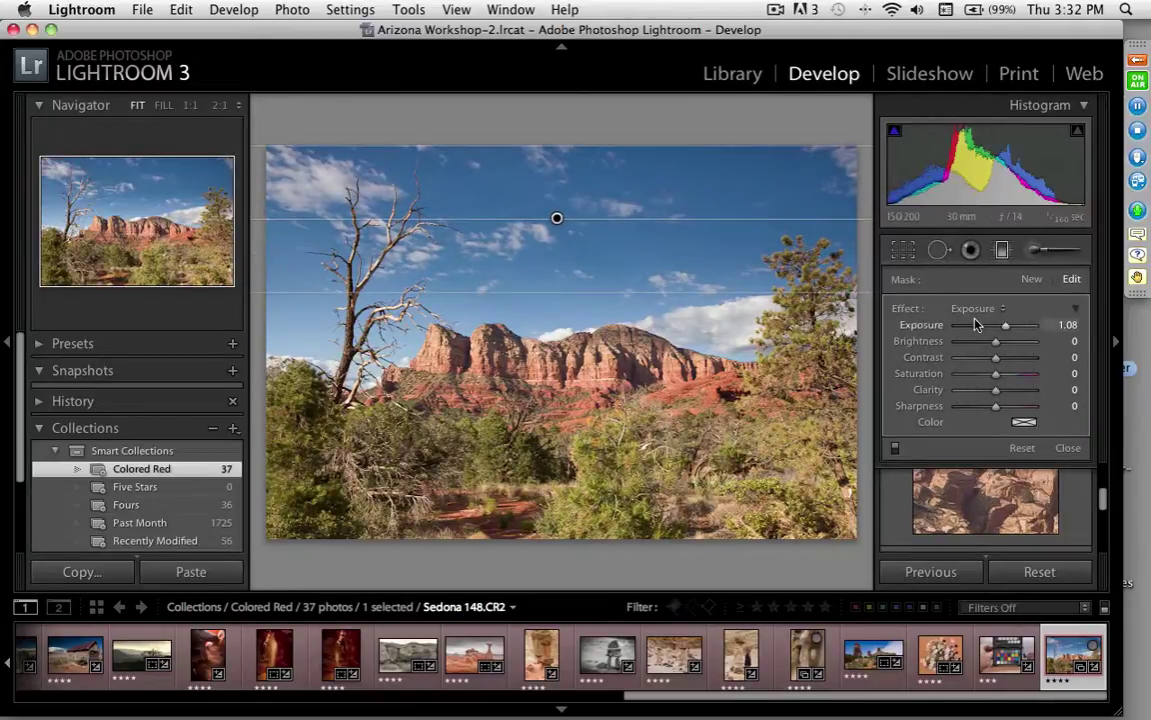
{"action": "mouse_move", "coordinate": [1006, 330]}
{"action": "left_mouse_down"}
{"action": "mouse_move", "coordinate": [992, 330]}
{"action": "mouse_move", "coordinate": [1020, 330]}
{"action": "mouse_move", "coordinate": [1002, 329]}
{"action": "left_mouse_up"}
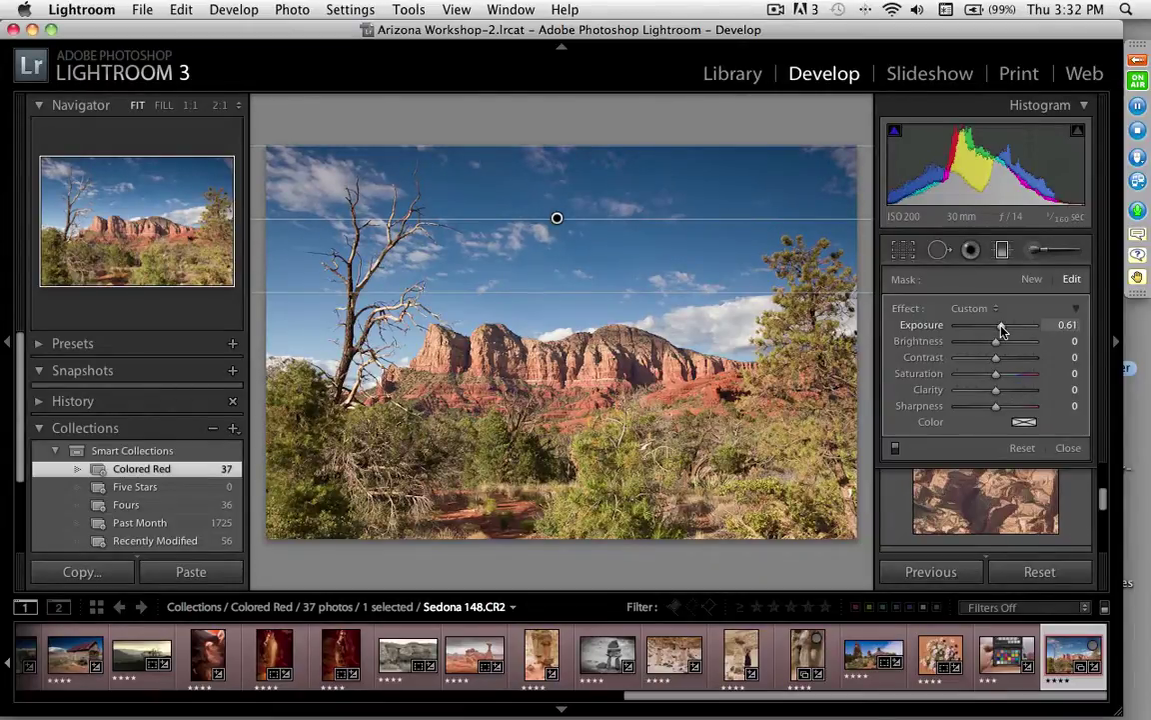
{"action": "left_click", "coordinate": [1068, 448]}
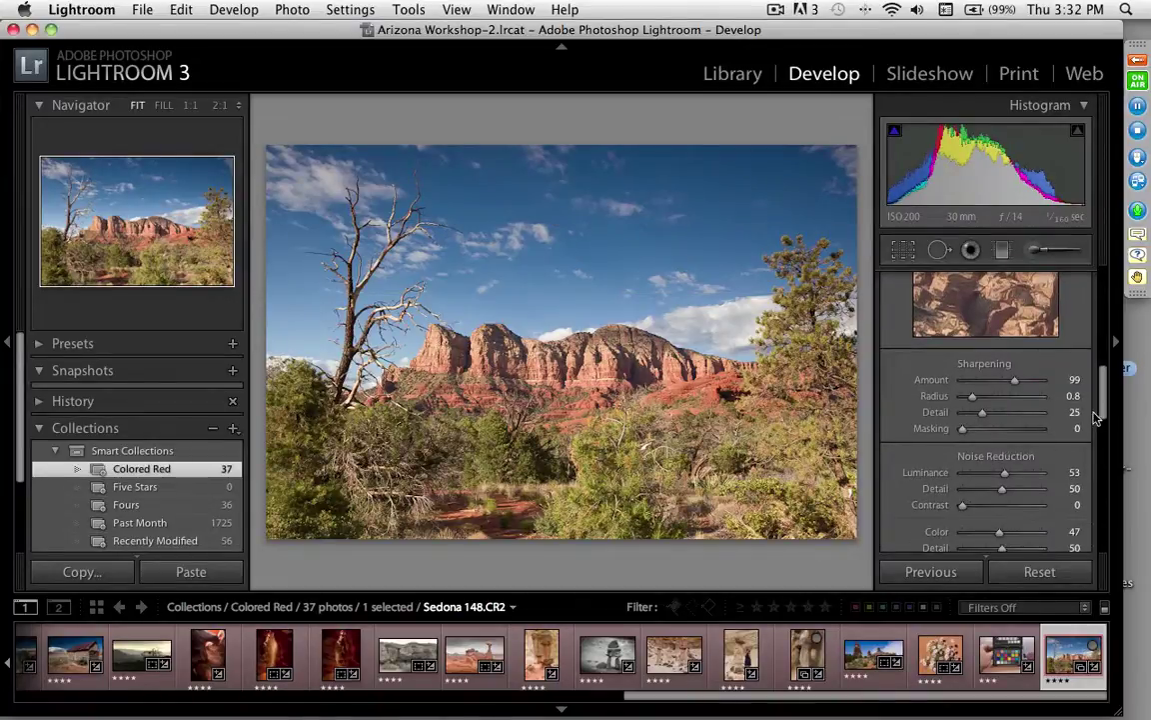
Step: In the Presence section, raise Saturation to +11 and Vibrance to +7
{"action": "left_click_drag", "start_coordinate": [1105, 412], "coordinate": [1108, 333]}
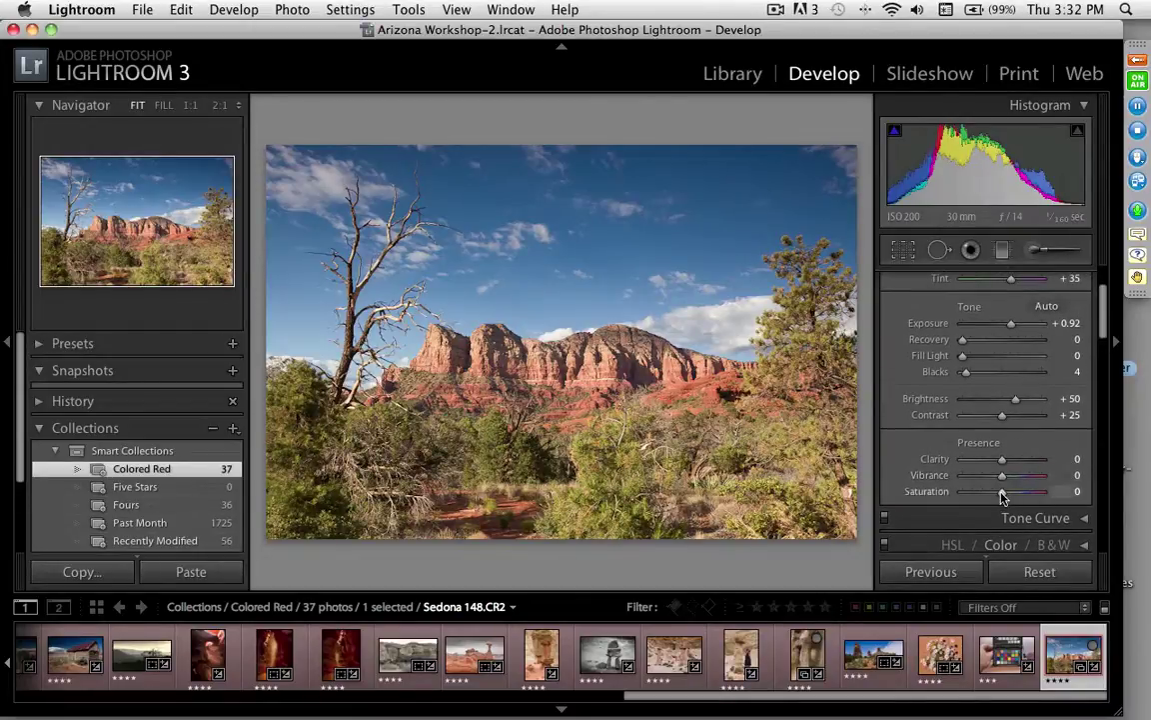
{"action": "left_click_drag", "start_coordinate": [1002, 497], "coordinate": [1007, 497]}
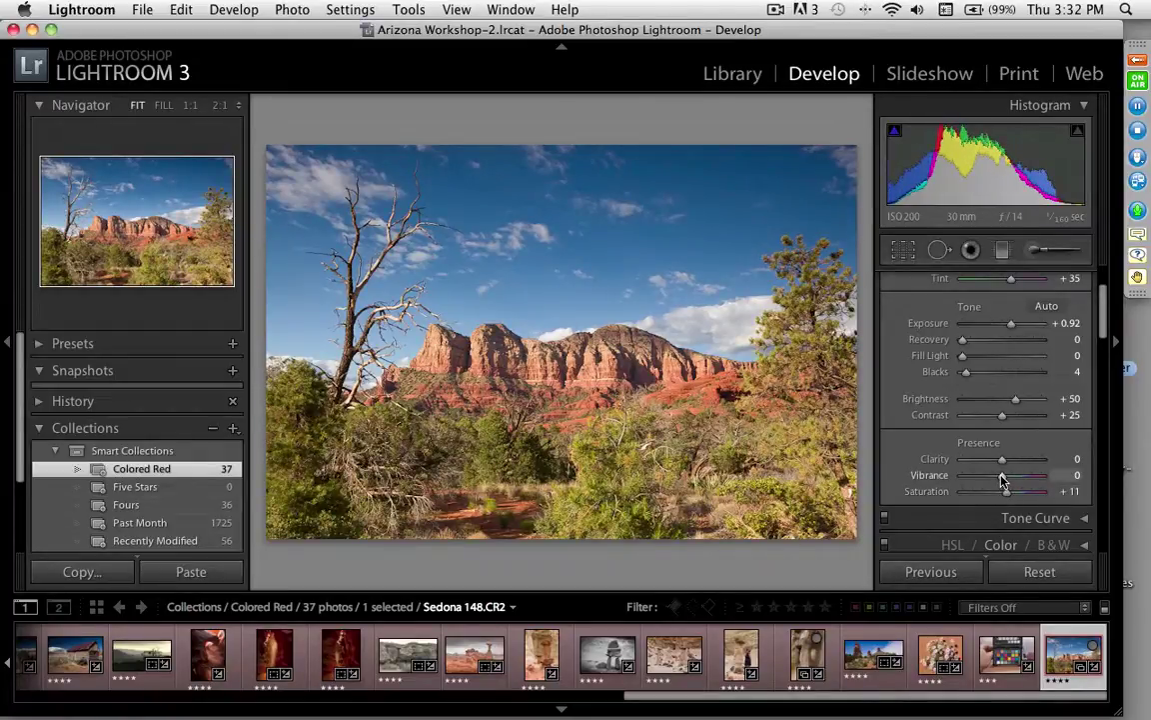
{"action": "left_click_drag", "start_coordinate": [1002, 480], "coordinate": [1001, 481]}
{"action": "mouse_move", "coordinate": [1004, 484]}
{"action": "left_mouse_down"}
{"action": "mouse_move", "coordinate": [1022, 482]}
{"action": "mouse_move", "coordinate": [1007, 482]}
{"action": "left_mouse_up"}
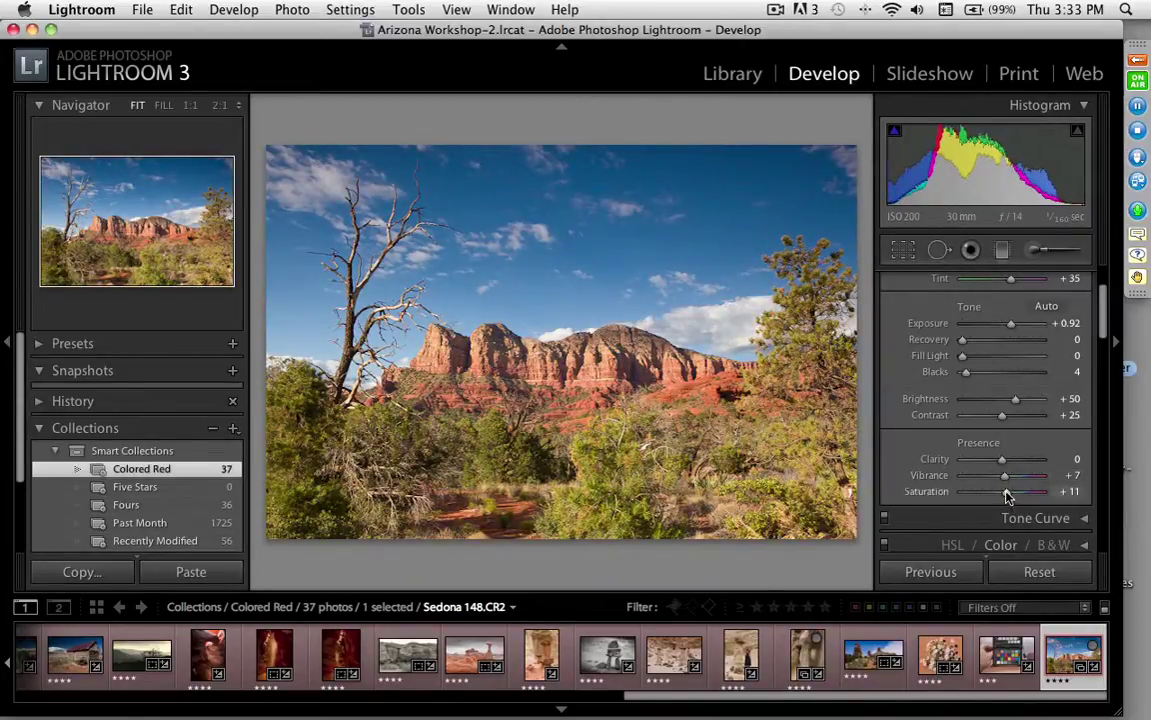
Step: Hide the left panel and collapse the Basic and Detail sections to reach Lens Corrections
{"action": "left_click", "coordinate": [6, 343]}
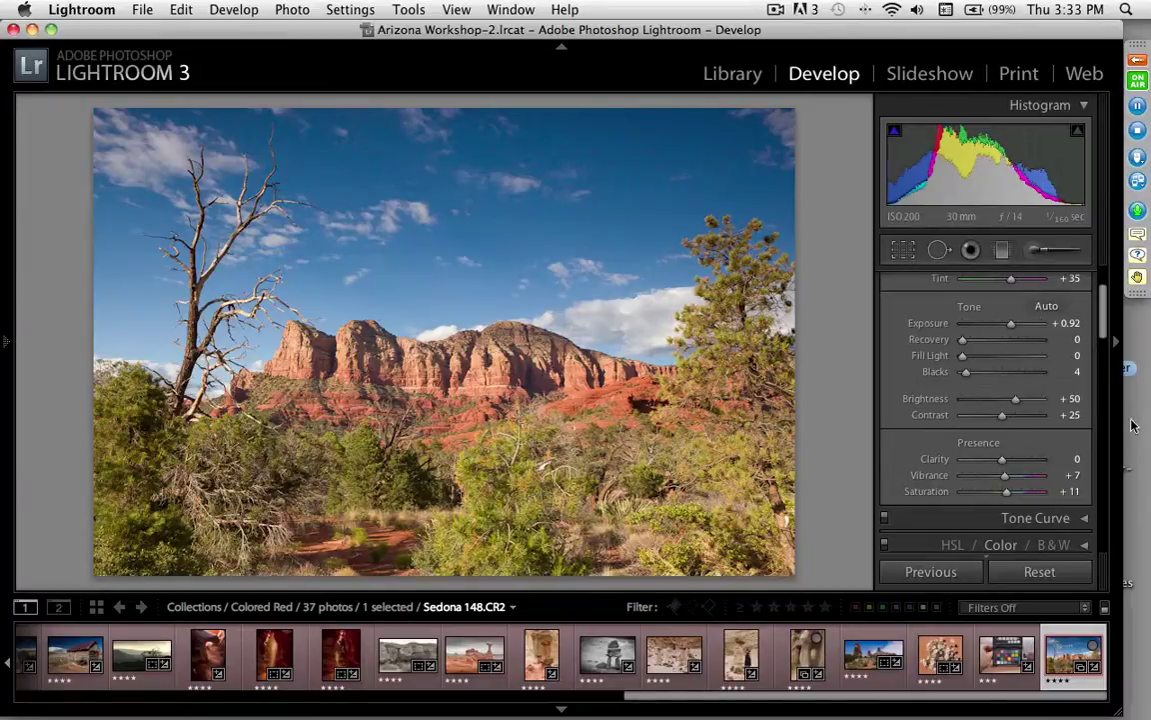
{"action": "scroll", "coordinate": [1102, 297], "scroll_direction": "up", "scroll_amount": 3}
{"action": "left_click_drag", "start_coordinate": [1101, 297], "coordinate": [1101, 289]}
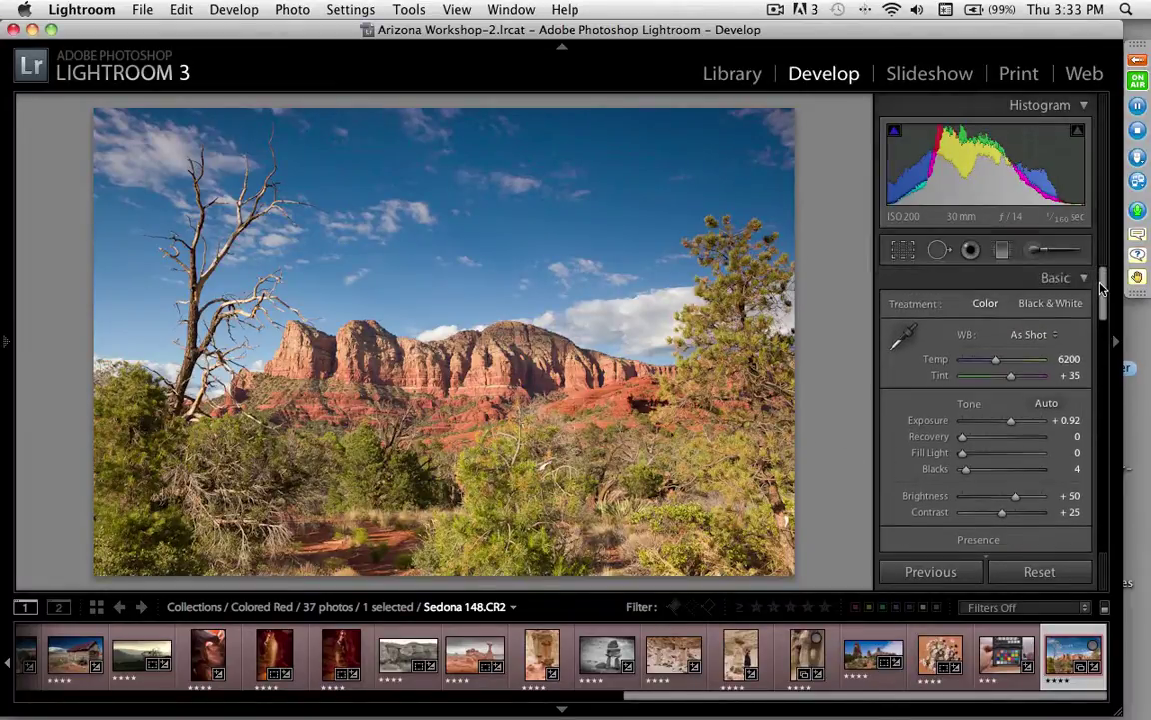
{"action": "left_click", "coordinate": [1083, 278]}
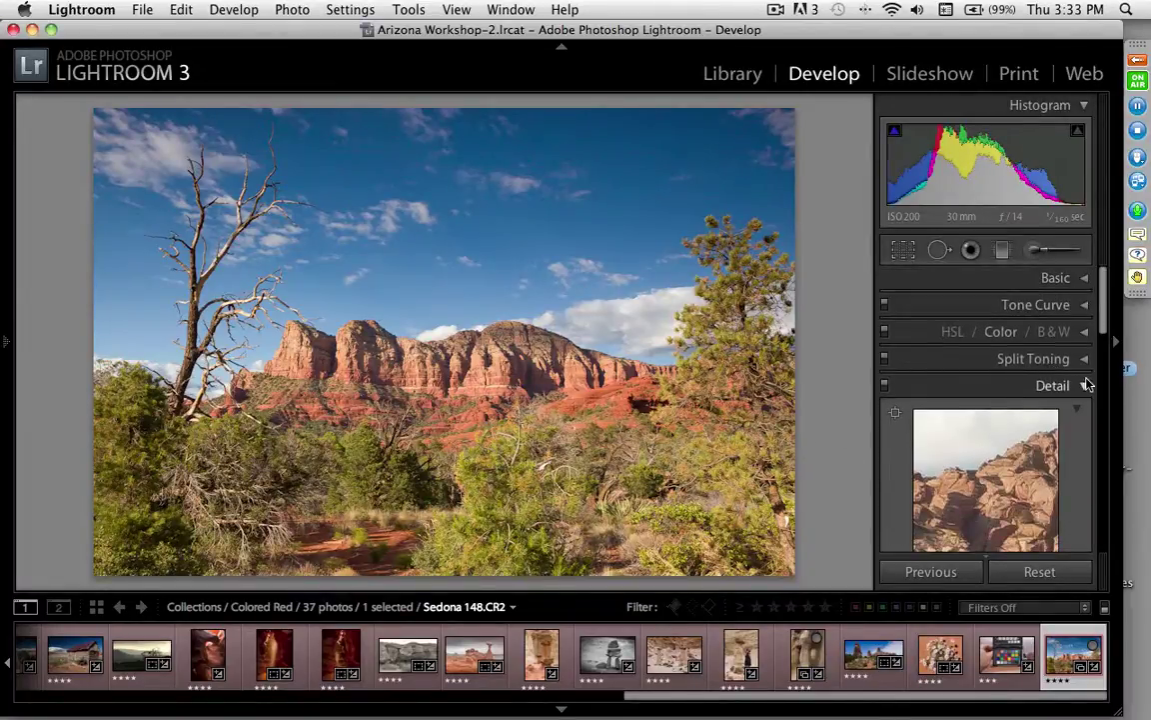
{"action": "left_click", "coordinate": [1084, 386]}
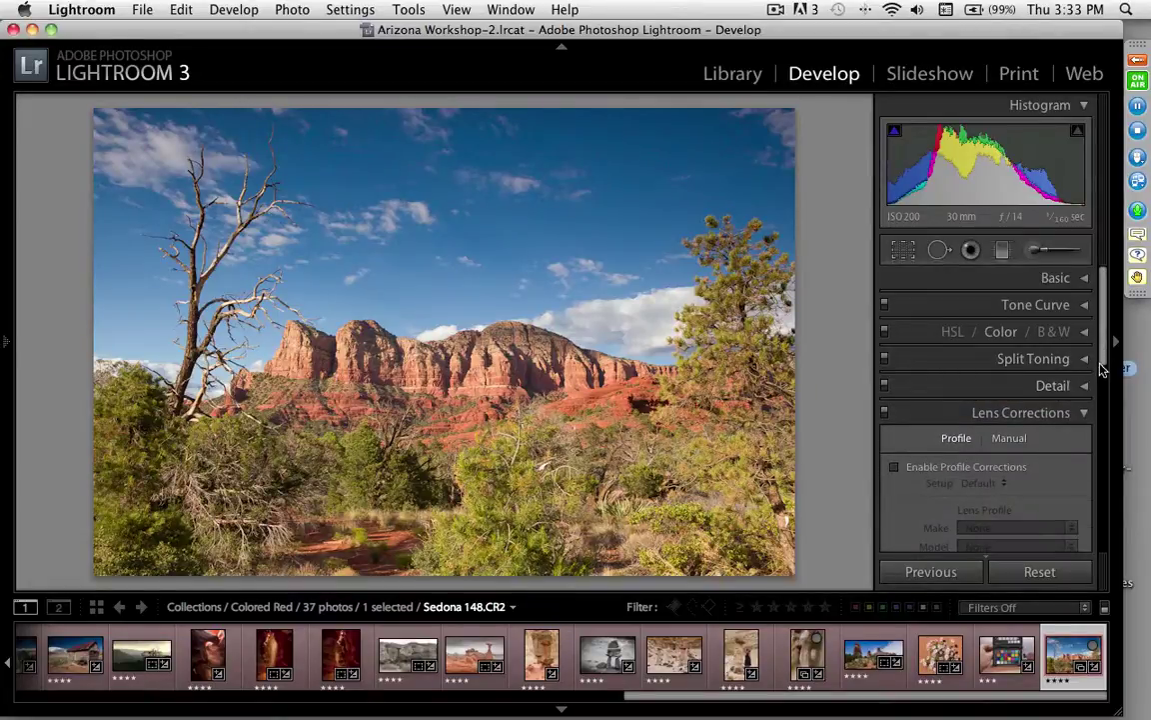
{"action": "left_click_drag", "start_coordinate": [1103, 354], "coordinate": [1106, 397]}
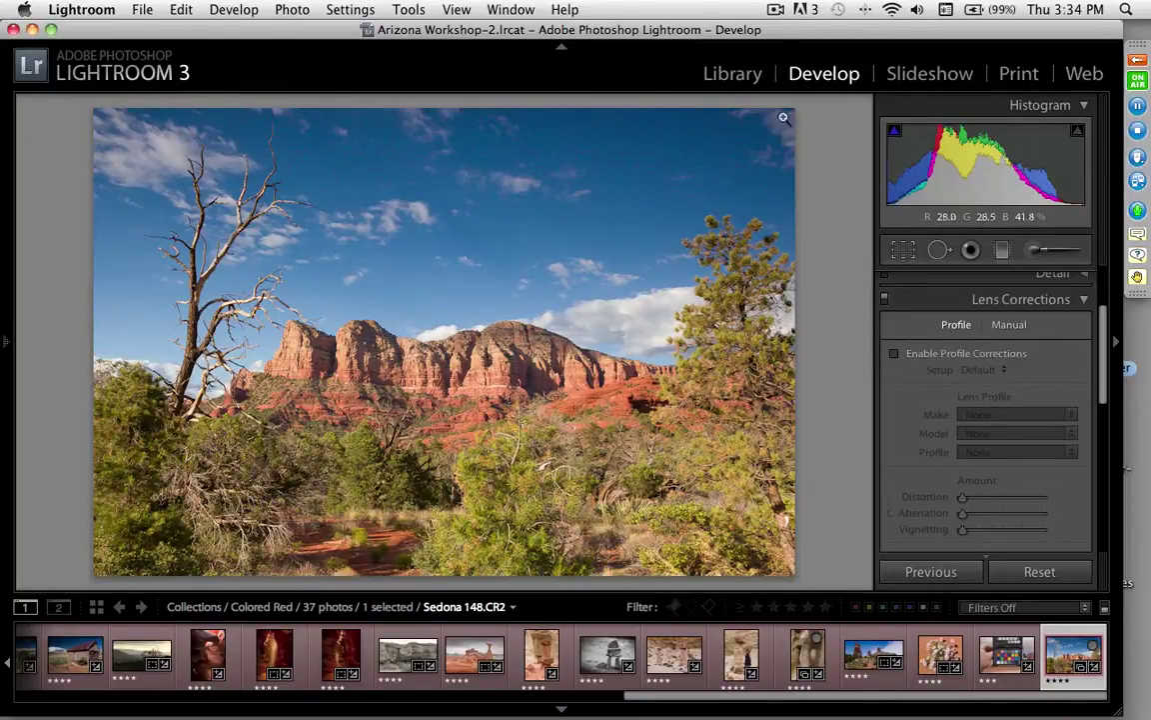
Step: Enable profile corrections using the Canon EF 24-70mm lens profile
{"action": "left_click", "coordinate": [895, 355]}
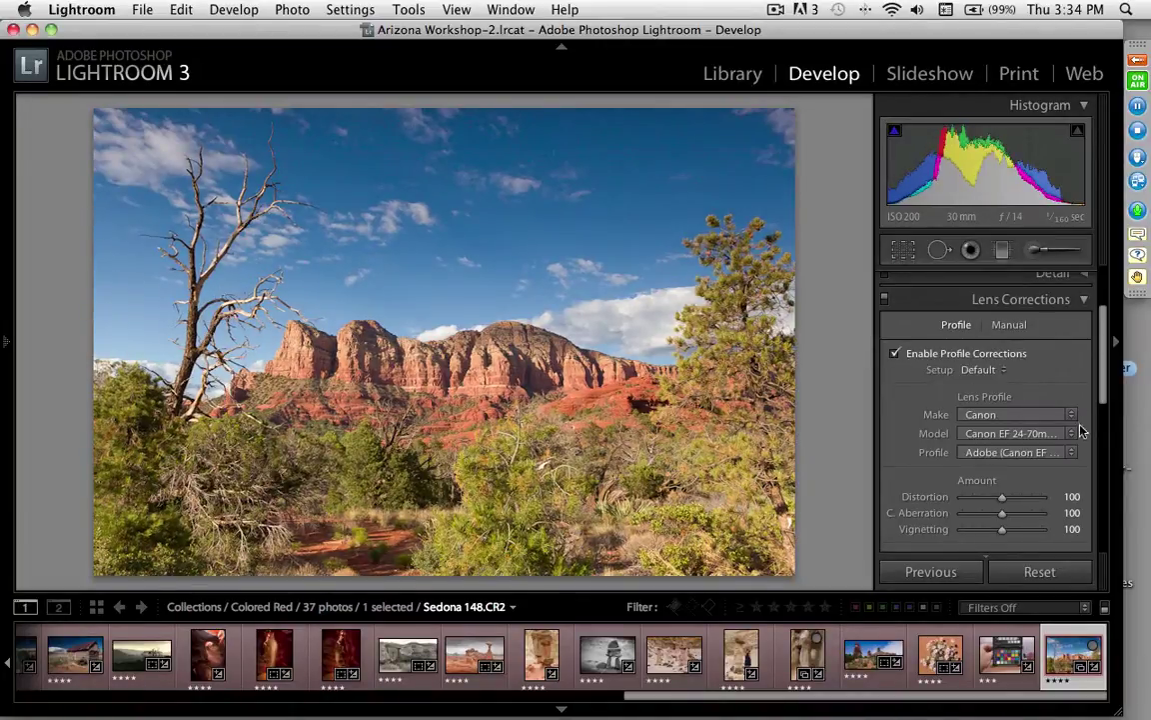
{"action": "left_click", "coordinate": [1071, 435]}
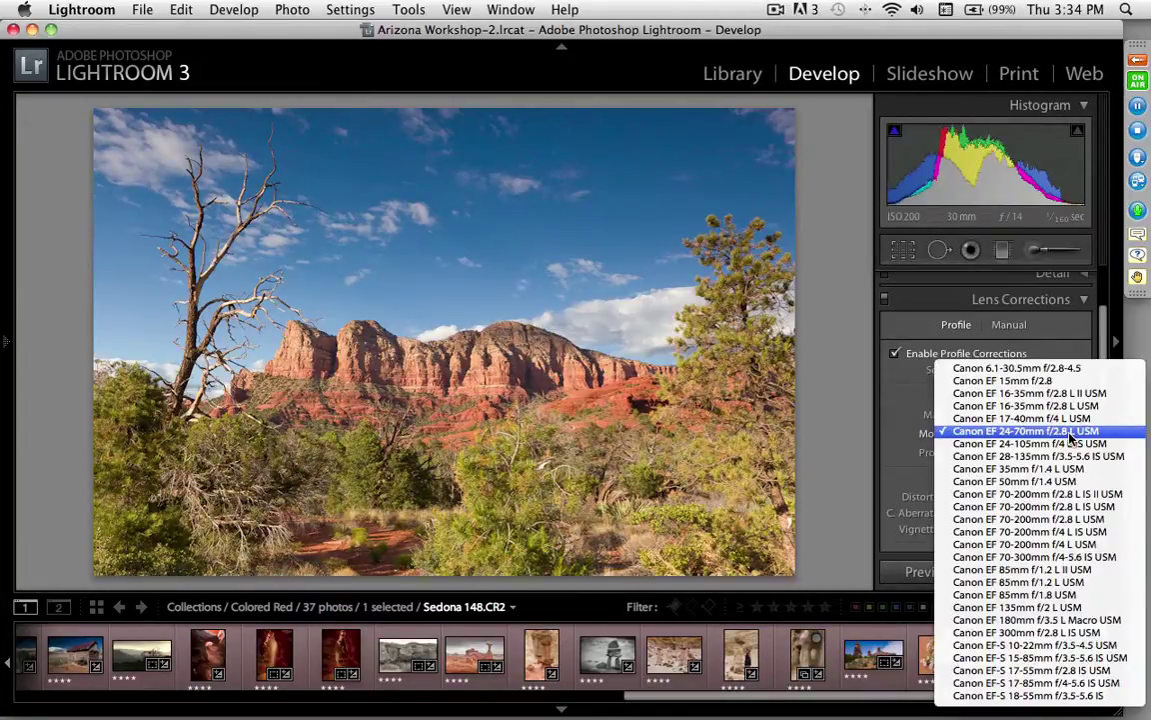
{"action": "left_click", "coordinate": [1070, 432]}
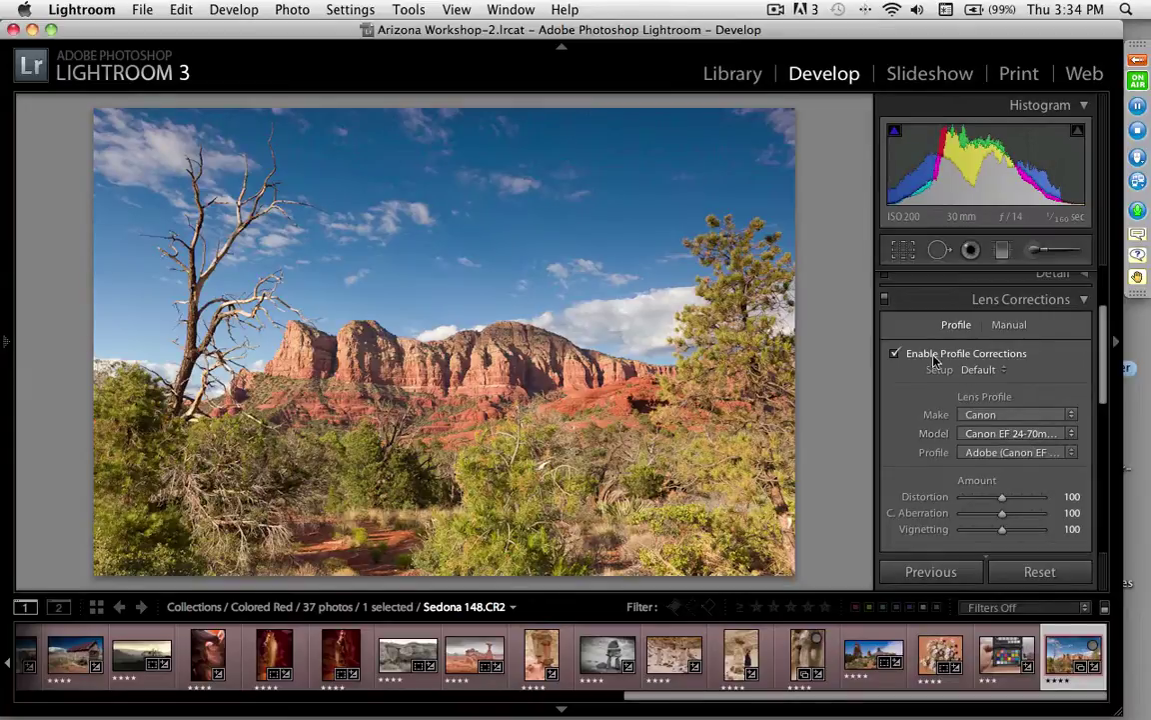
Step: Toggle lens correction off and on repeatedly to compare, leaving it enabled
{"action": "left_click", "coordinate": [896, 354]}
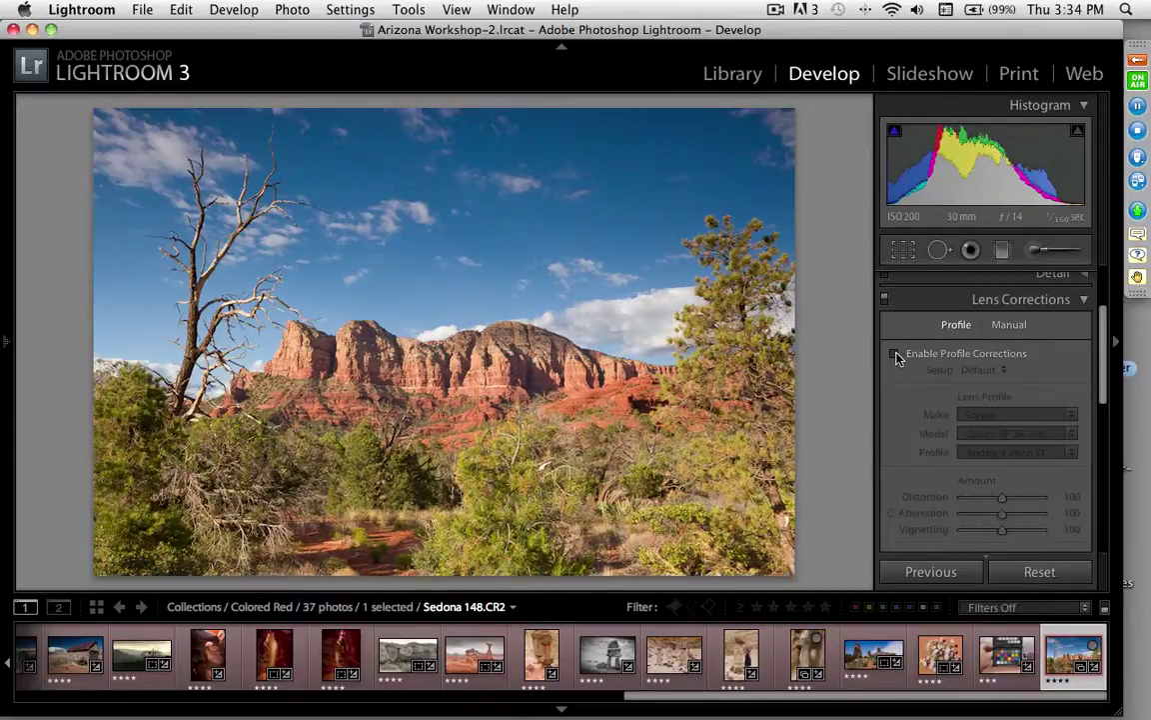
{"action": "left_click", "coordinate": [896, 355]}
{"action": "left_click", "coordinate": [896, 354]}
{"action": "left_click", "coordinate": [897, 355]}
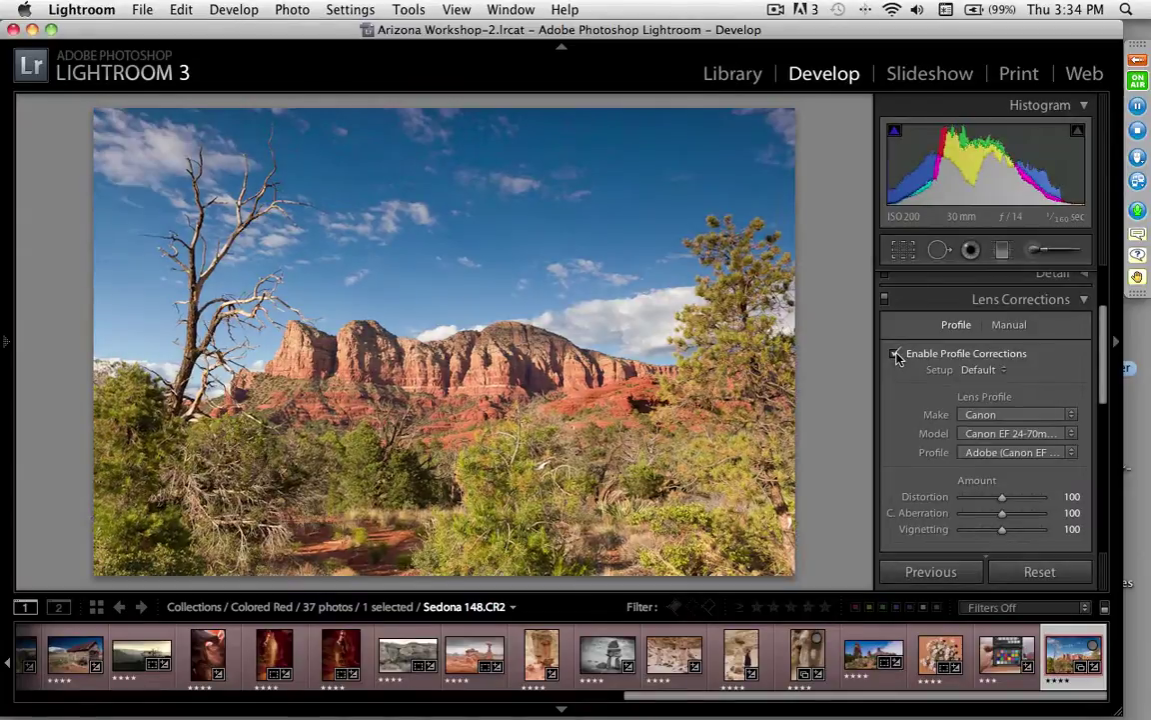
{"action": "left_click", "coordinate": [896, 355]}
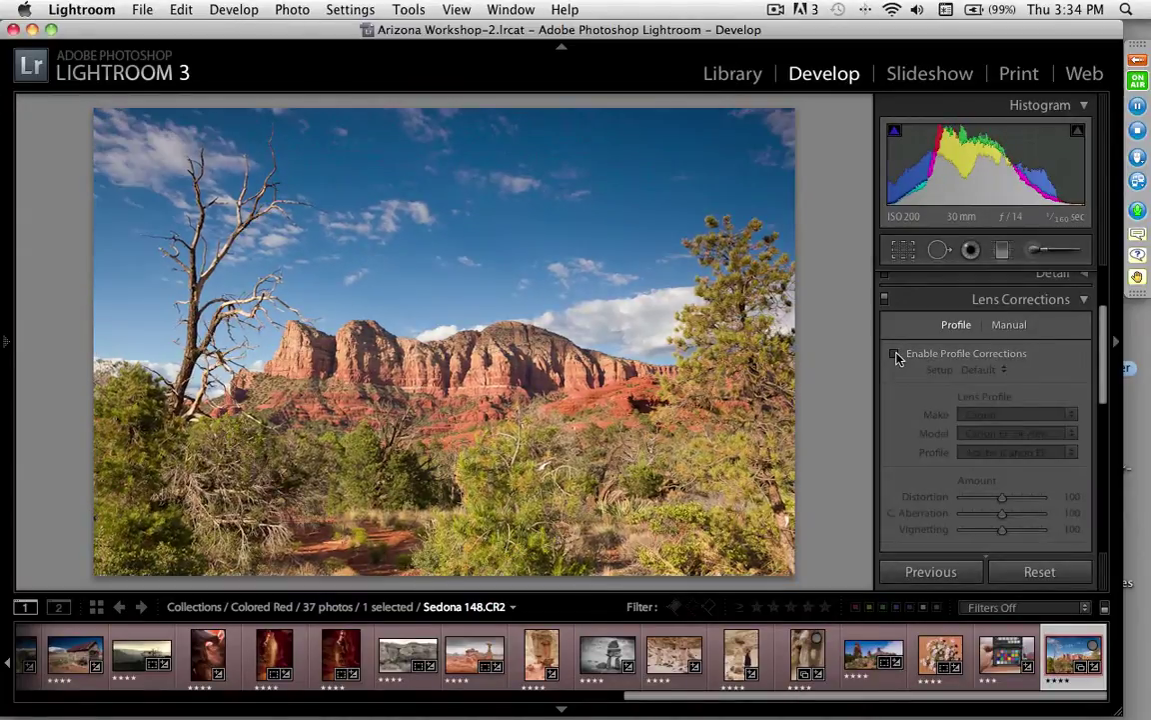
{"action": "left_click", "coordinate": [896, 355]}
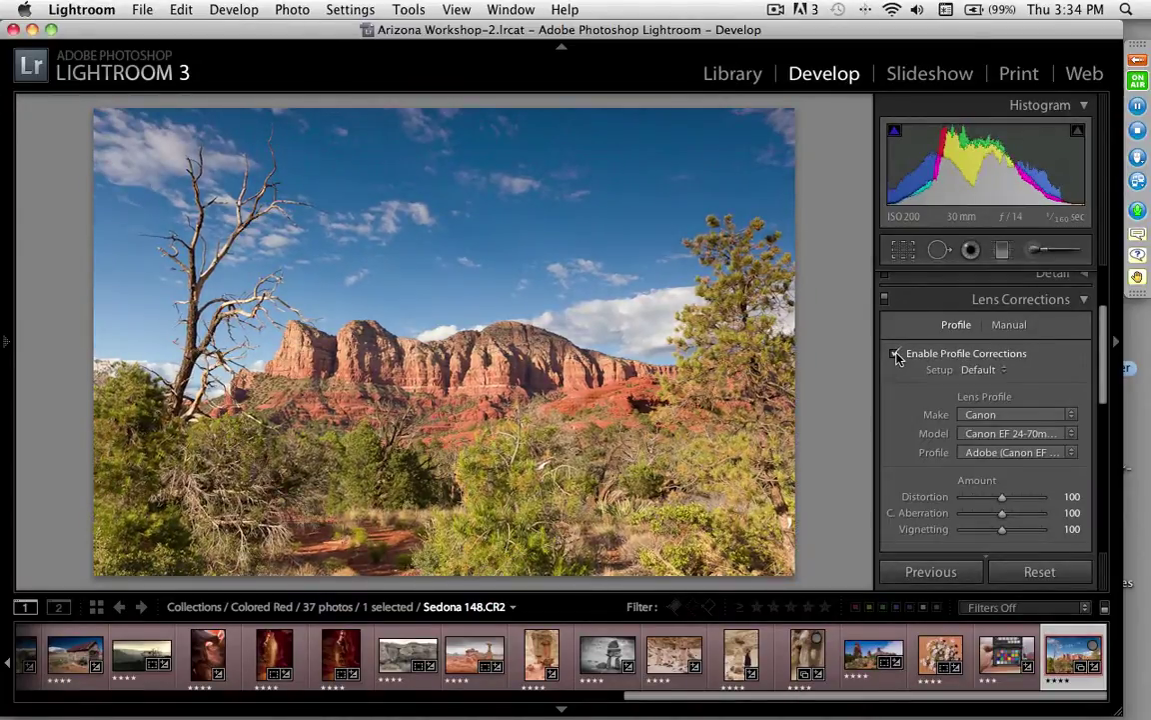
{"action": "left_click", "coordinate": [897, 355]}
{"action": "left_click", "coordinate": [896, 354]}
Step: Select six filmstrip photos and sync White Balance, Lens Corrections, Noise Reduction and Sharpening to them
{"action": "key", "text": "shift"}
{"action": "left_click", "coordinate": [737, 656], "text": "shift"}
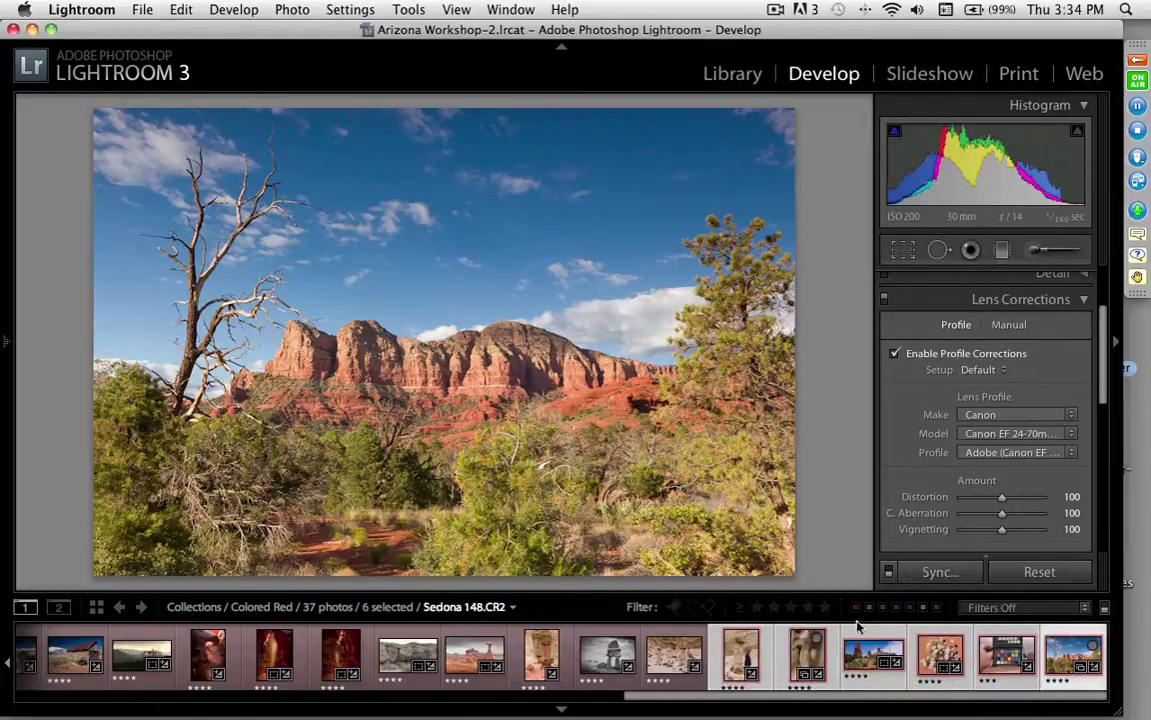
{"action": "left_click", "coordinate": [942, 572]}
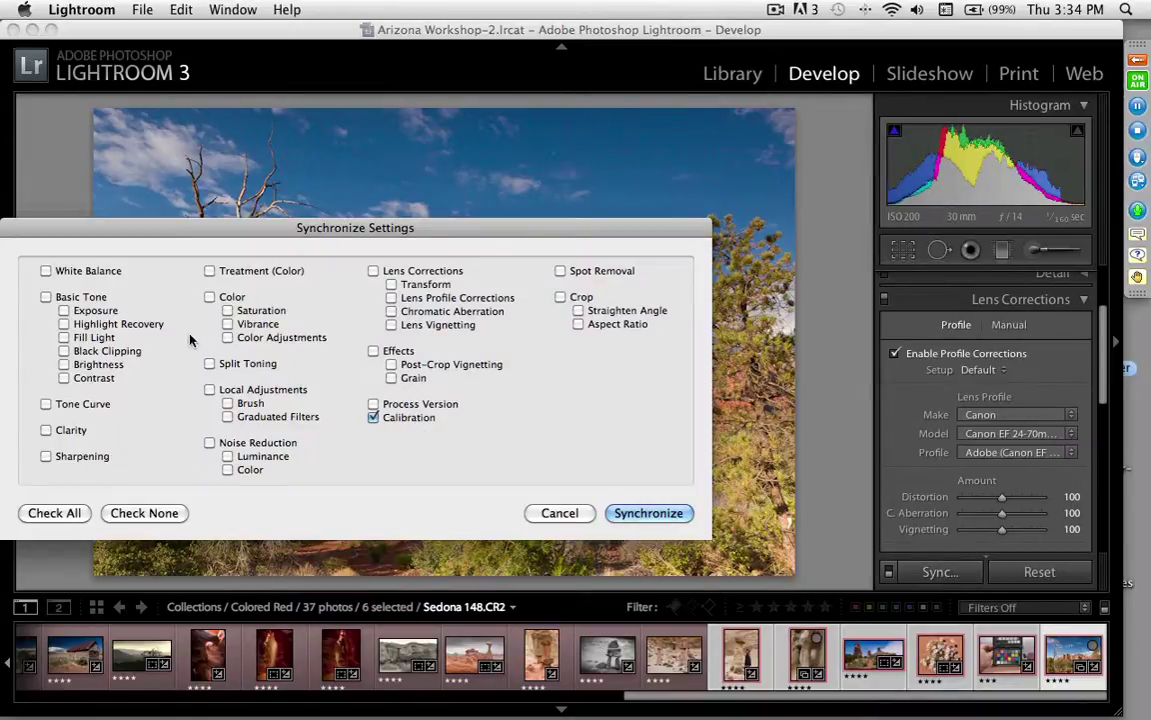
{"action": "left_click", "coordinate": [45, 270]}
{"action": "left_click", "coordinate": [374, 272]}
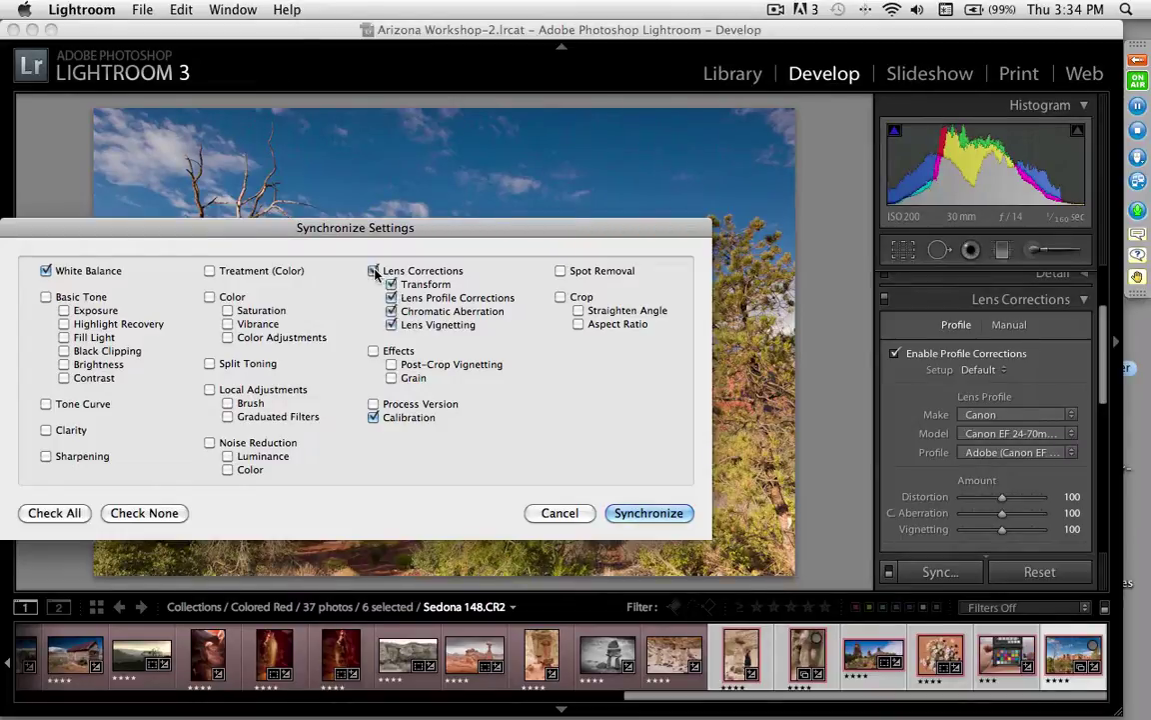
{"action": "left_click", "coordinate": [210, 443]}
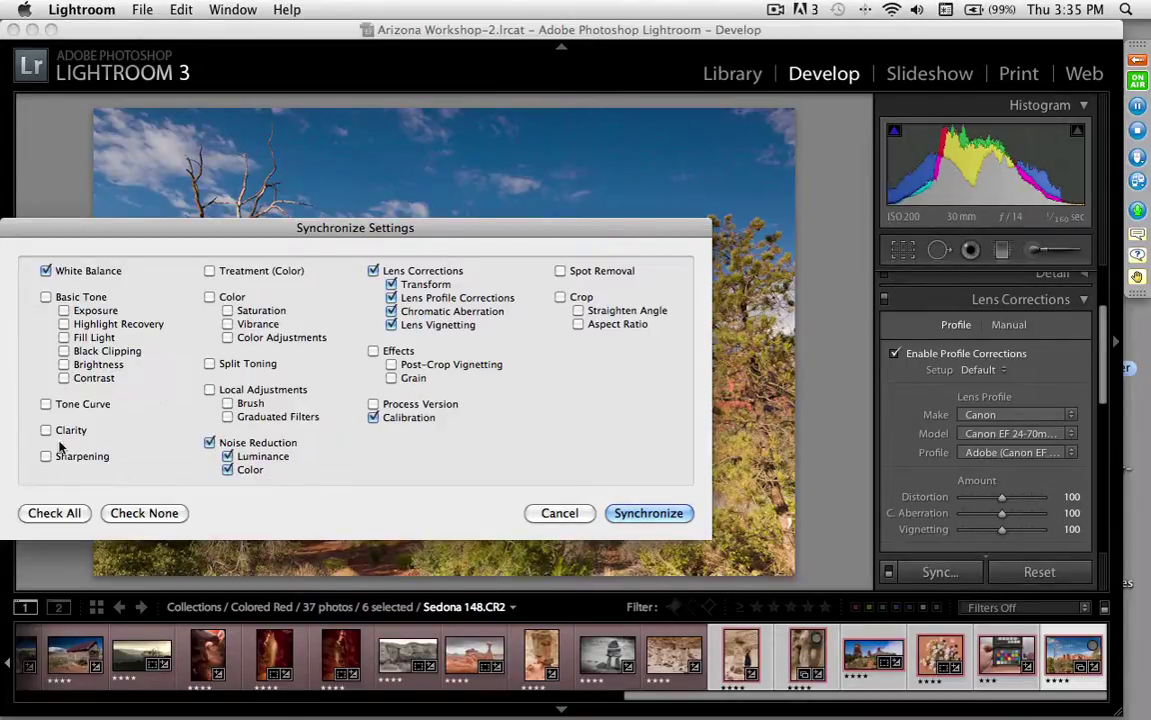
{"action": "left_click", "coordinate": [45, 456]}
{"action": "left_click", "coordinate": [648, 514]}
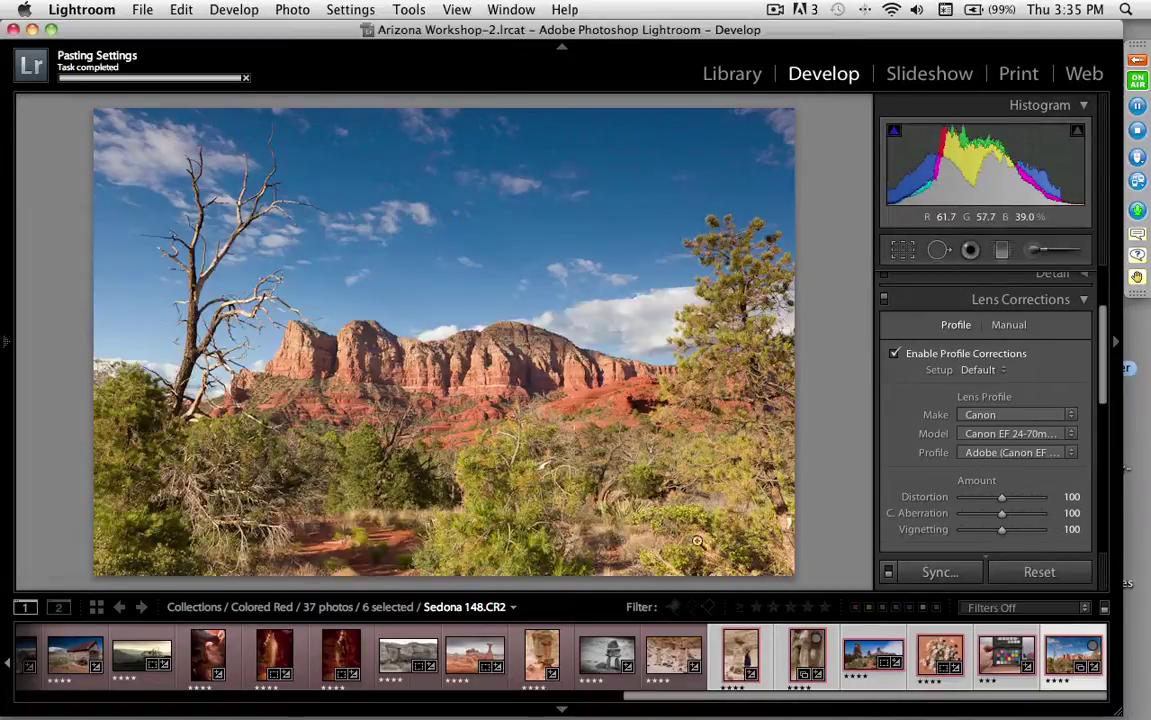
{"action": "left_click", "coordinate": [851, 640]}
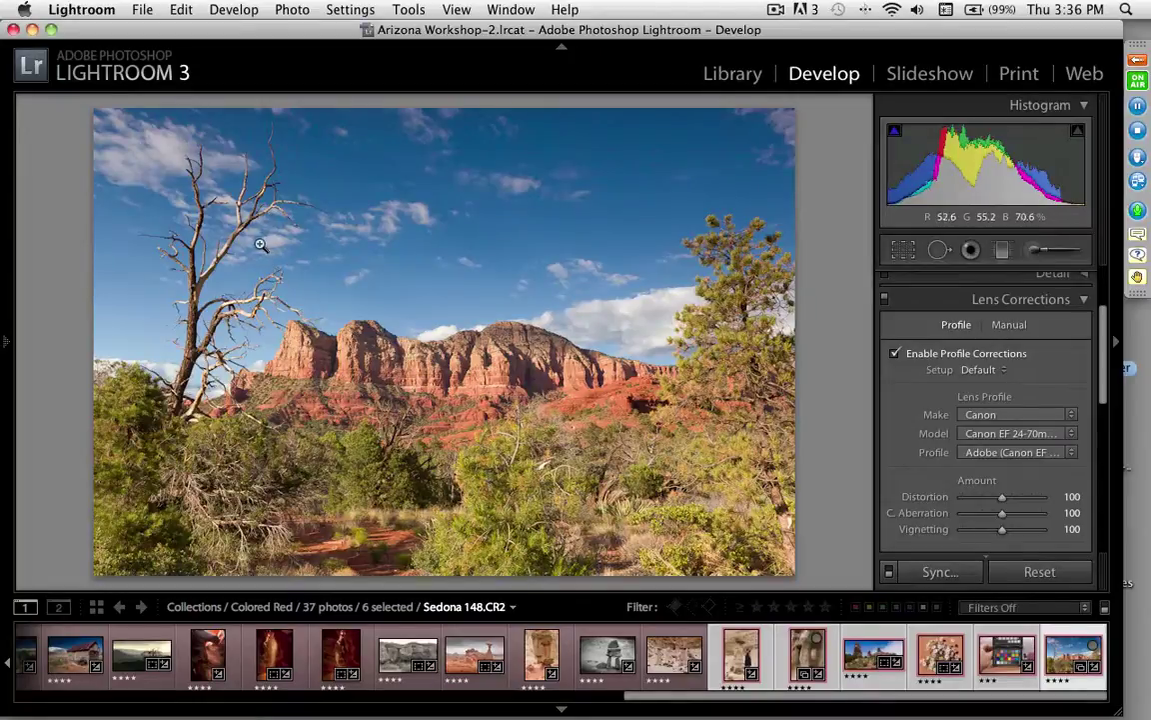
Step: Select all 37 Colored Red photos and show the left panel again
{"action": "key", "text": "super+a"}
{"action": "left_click", "coordinate": [144, 12]}
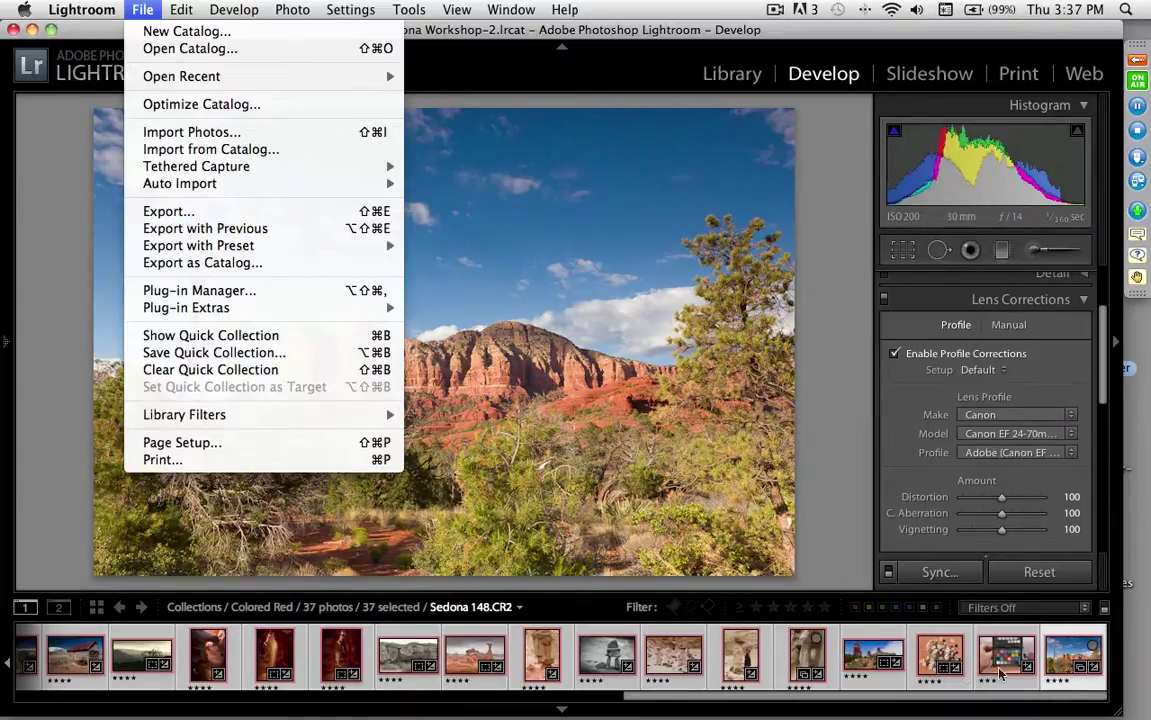
{"action": "left_click", "coordinate": [837, 548]}
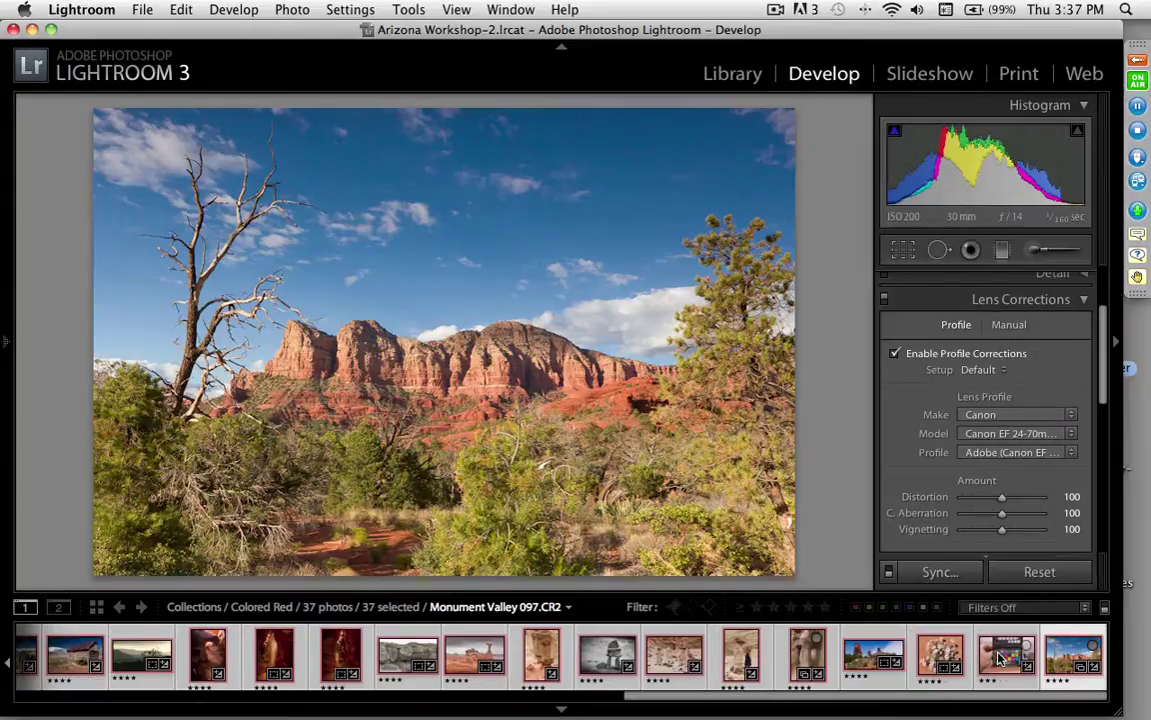
{"action": "left_click", "coordinate": [10, 342]}
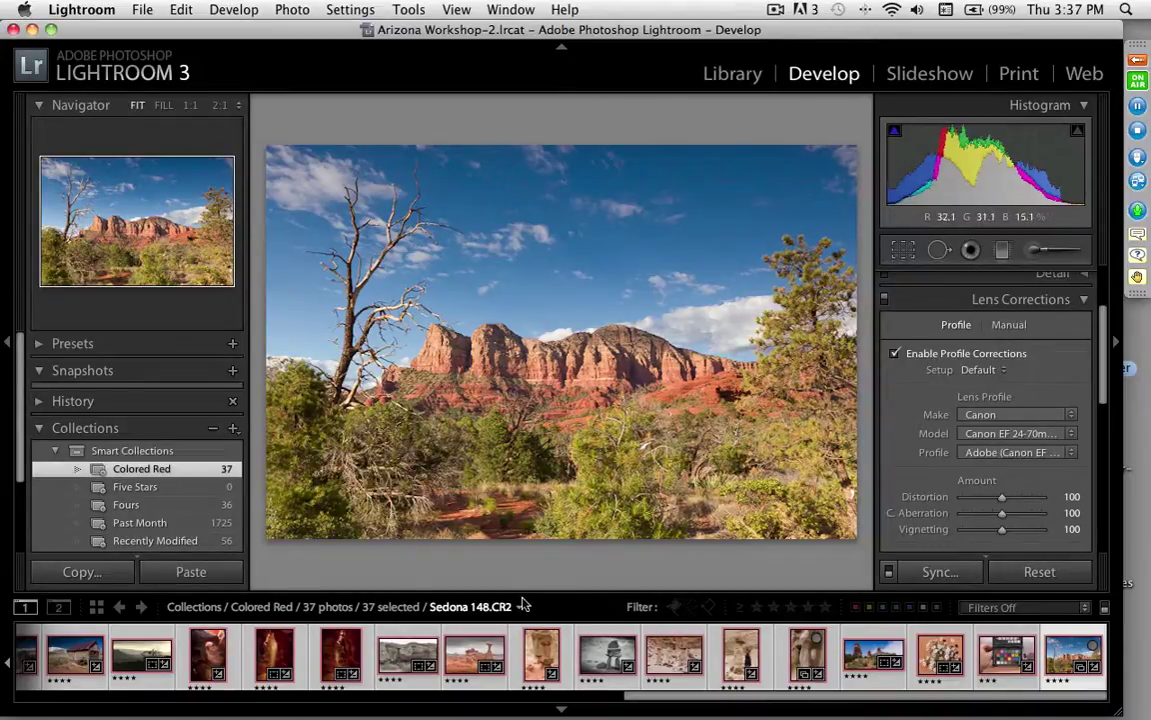
Step: Create the smart collection 'Four part two' with the rule Rating is four stars
{"action": "left_click", "coordinate": [233, 429]}
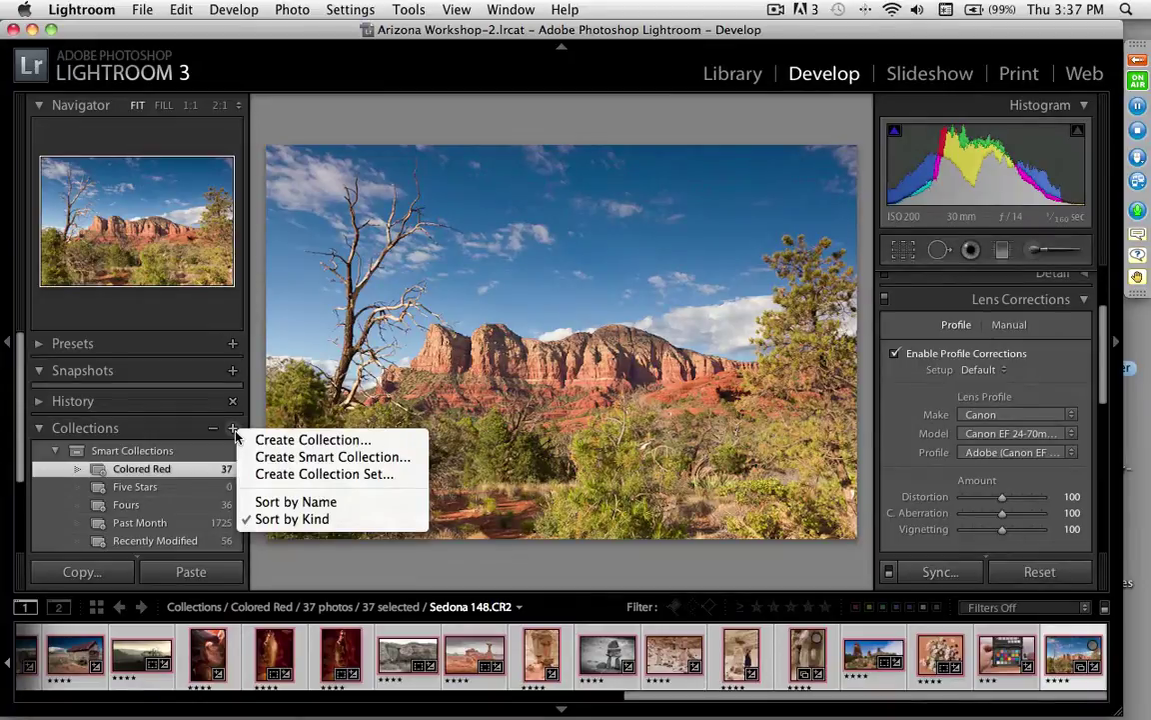
{"action": "left_click", "coordinate": [270, 457]}
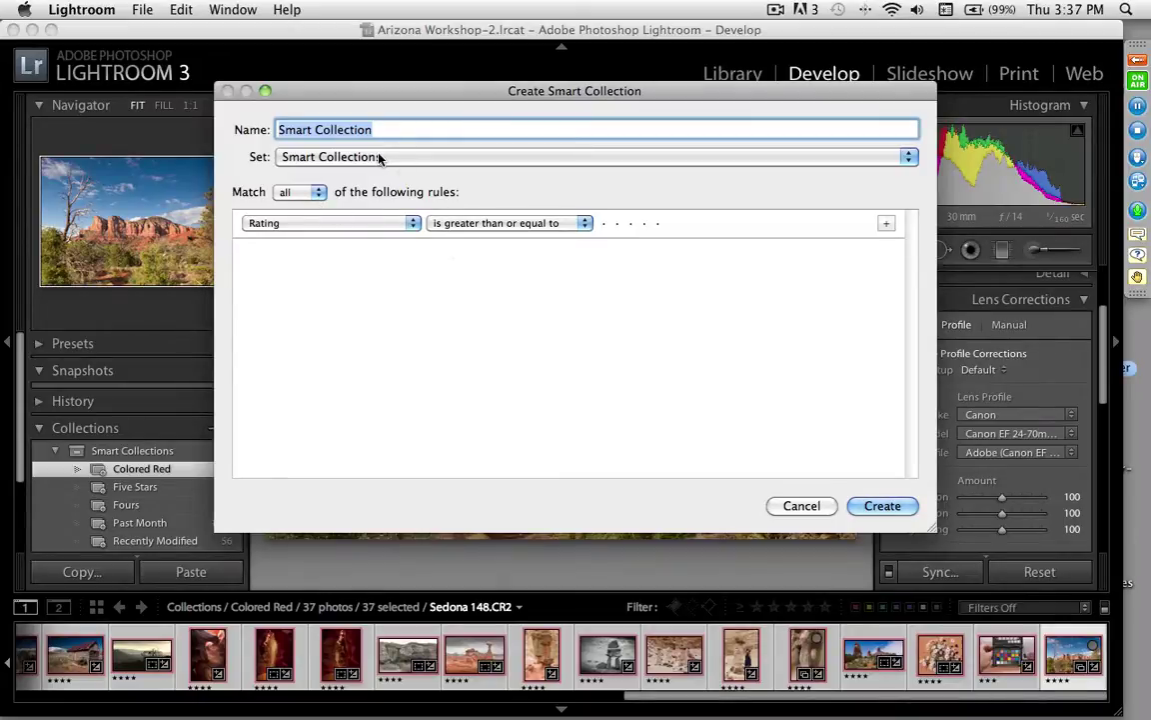
{"action": "type", "text": "Four"}
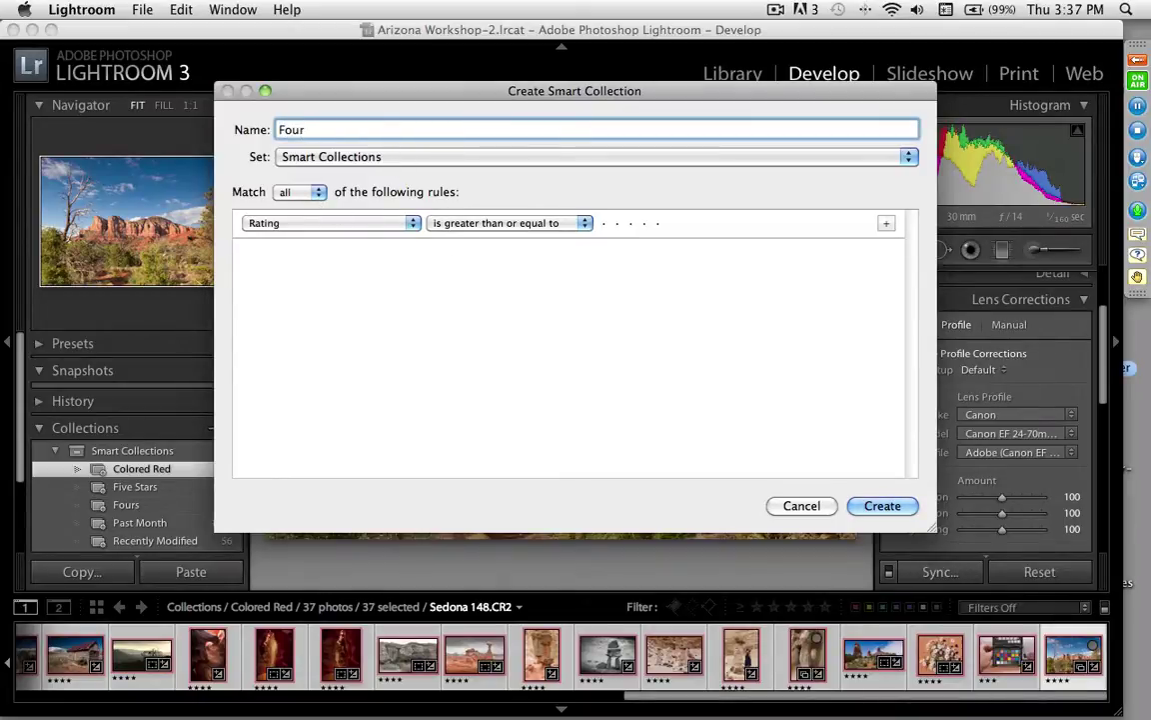
{"action": "type", "text": " part two"}
{"action": "left_click", "coordinate": [502, 224]}
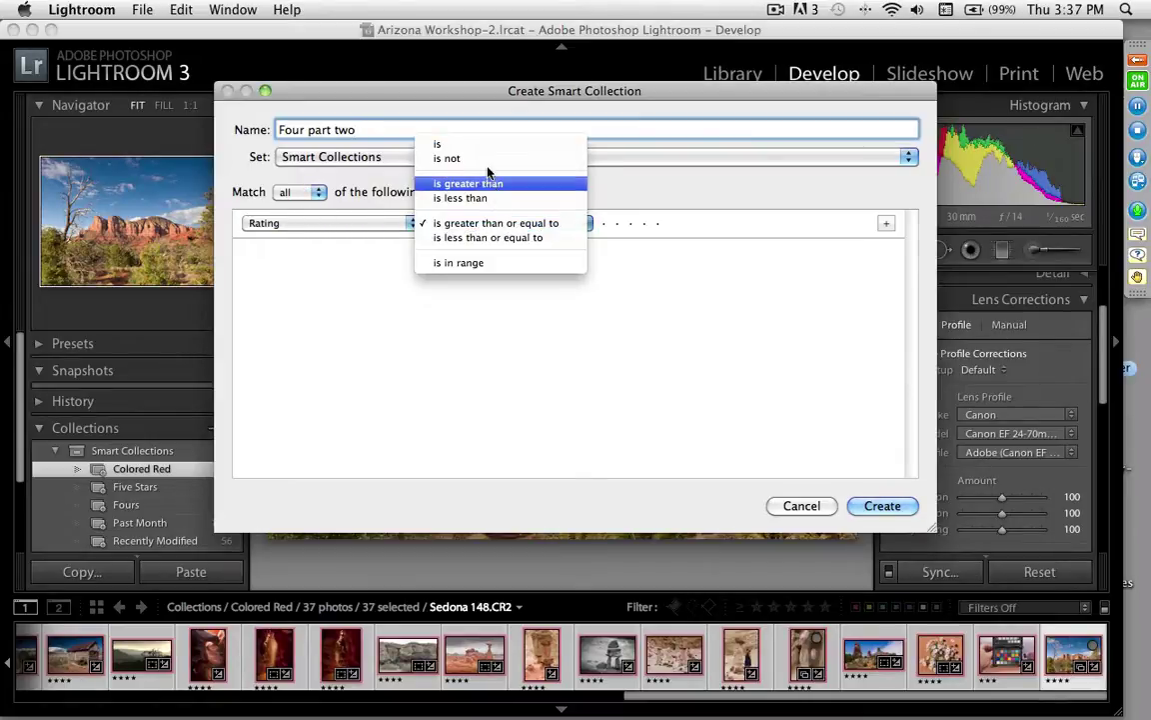
{"action": "left_click", "coordinate": [440, 144]}
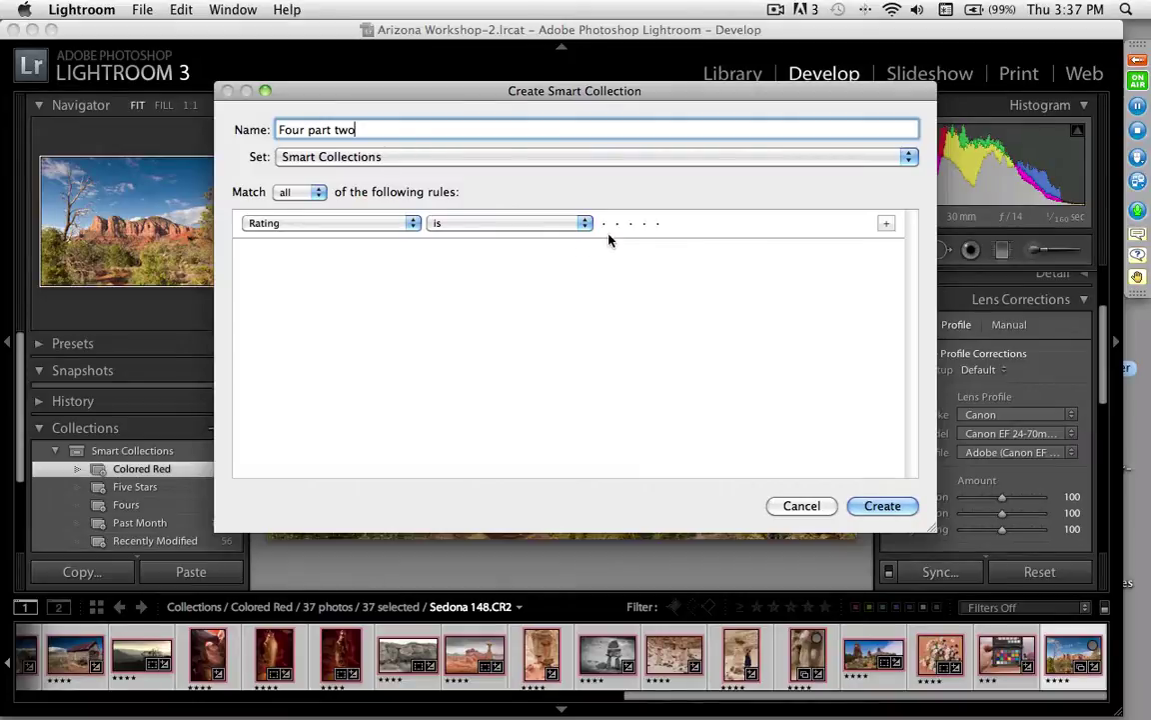
{"action": "left_click", "coordinate": [643, 224]}
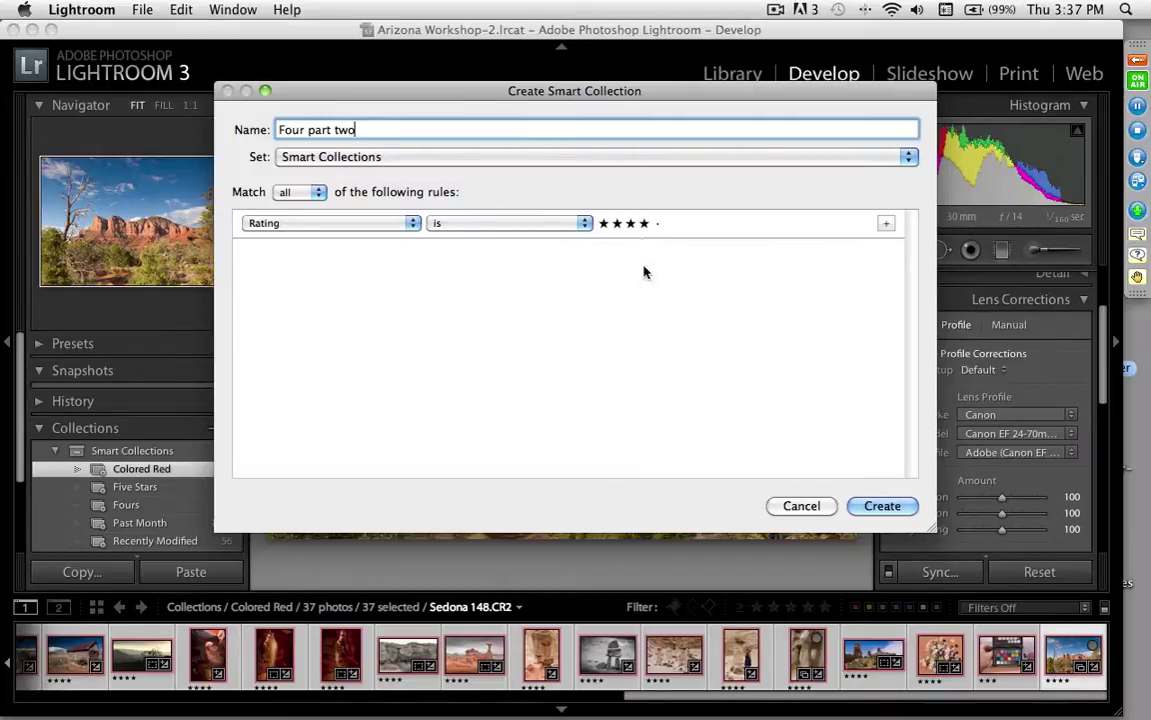
{"action": "left_click", "coordinate": [881, 505]}
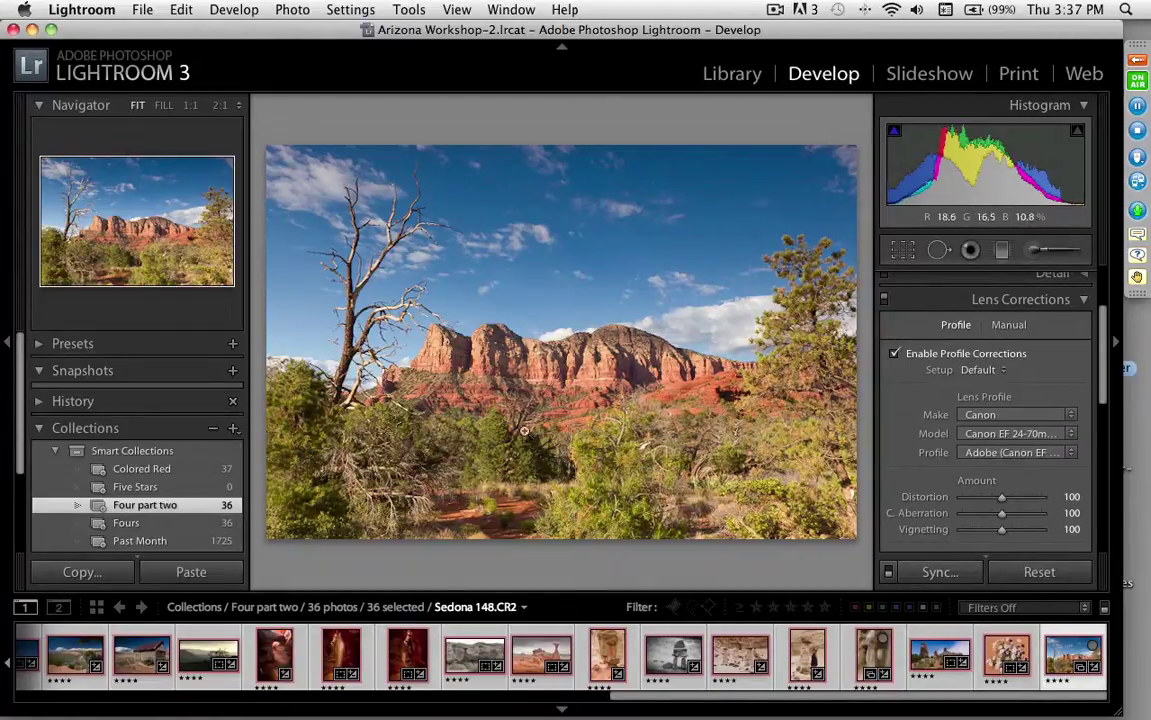
Step: Open the Export dialog for the 36 photos of Four part two from the File menu
{"action": "left_click", "coordinate": [143, 12]}
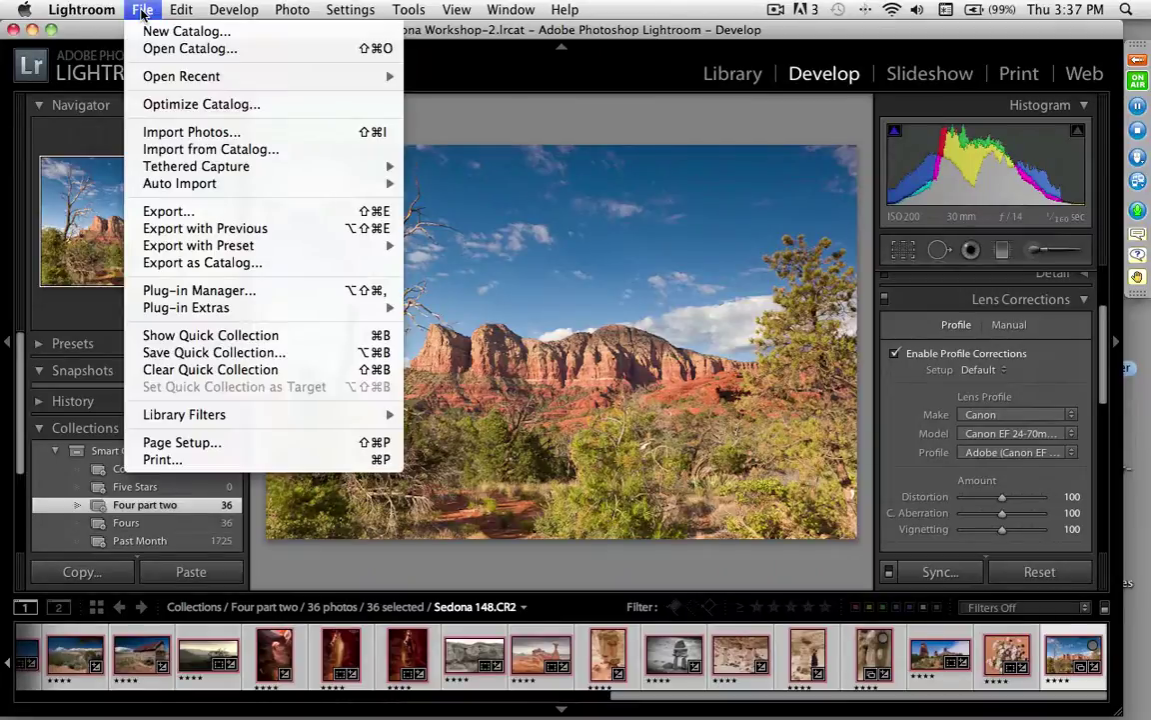
{"action": "mouse_move", "coordinate": [183, 188]}
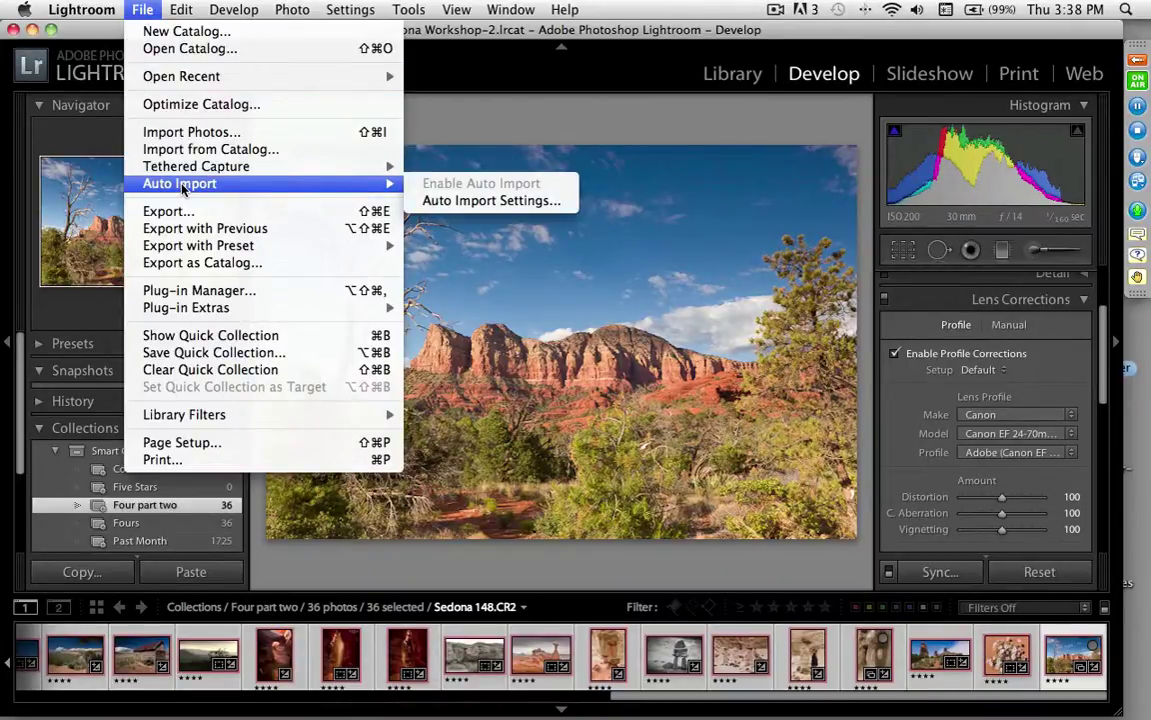
{"action": "left_click", "coordinate": [168, 211]}
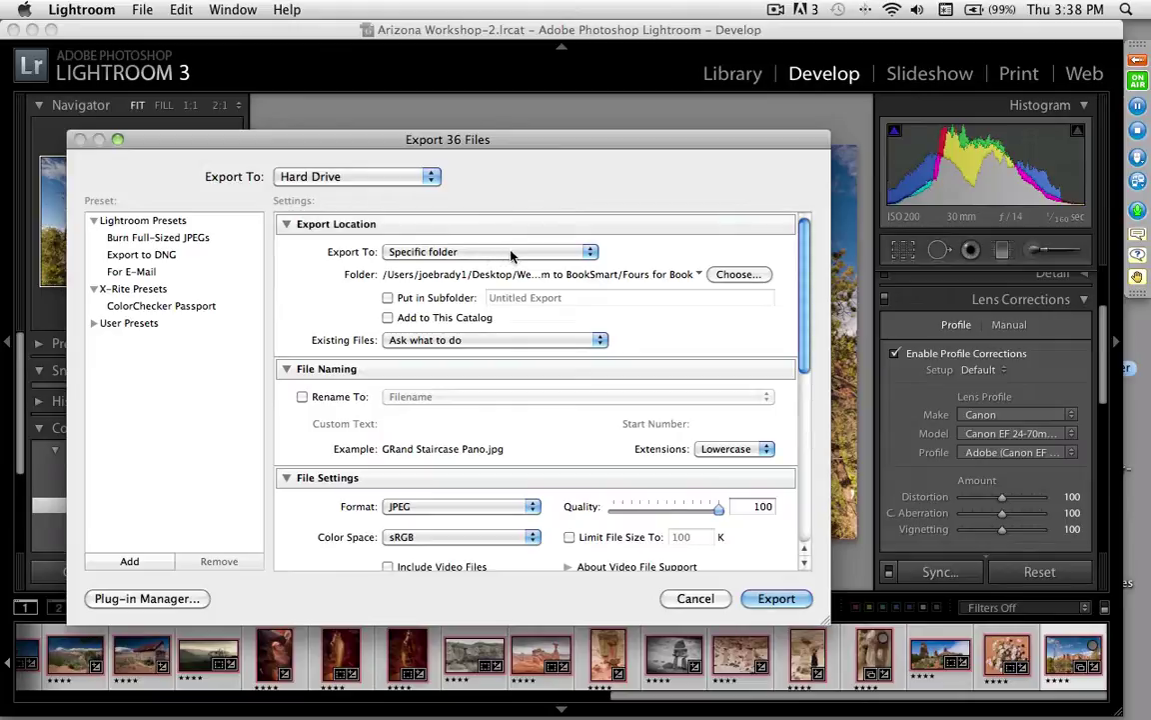
Step: Set the export destination folder to Fours for Book
{"action": "left_click", "coordinate": [736, 274]}
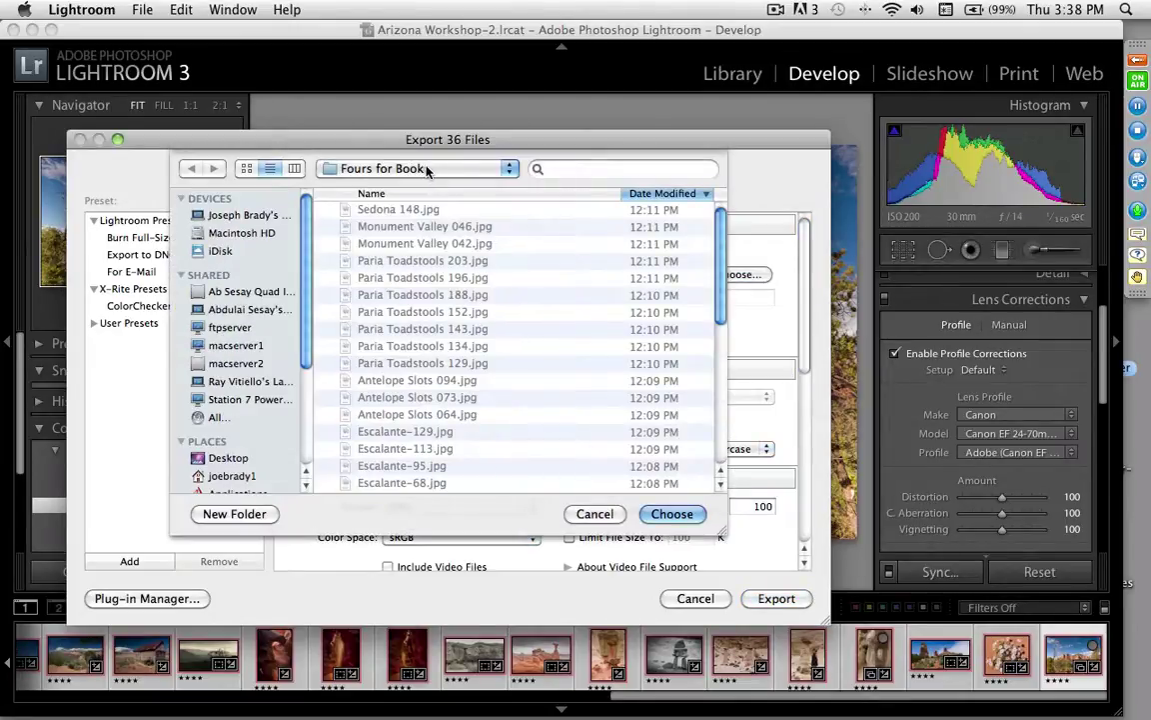
{"action": "left_click", "coordinate": [426, 169]}
{"action": "left_click", "coordinate": [425, 168]}
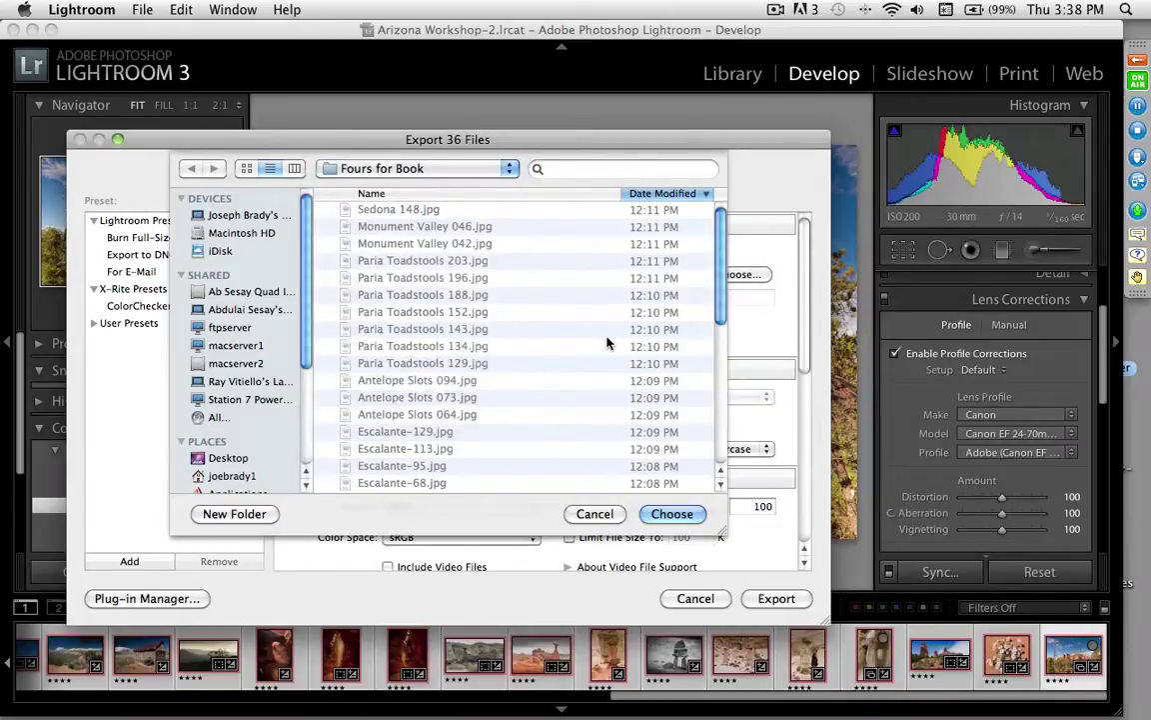
{"action": "left_click", "coordinate": [675, 514]}
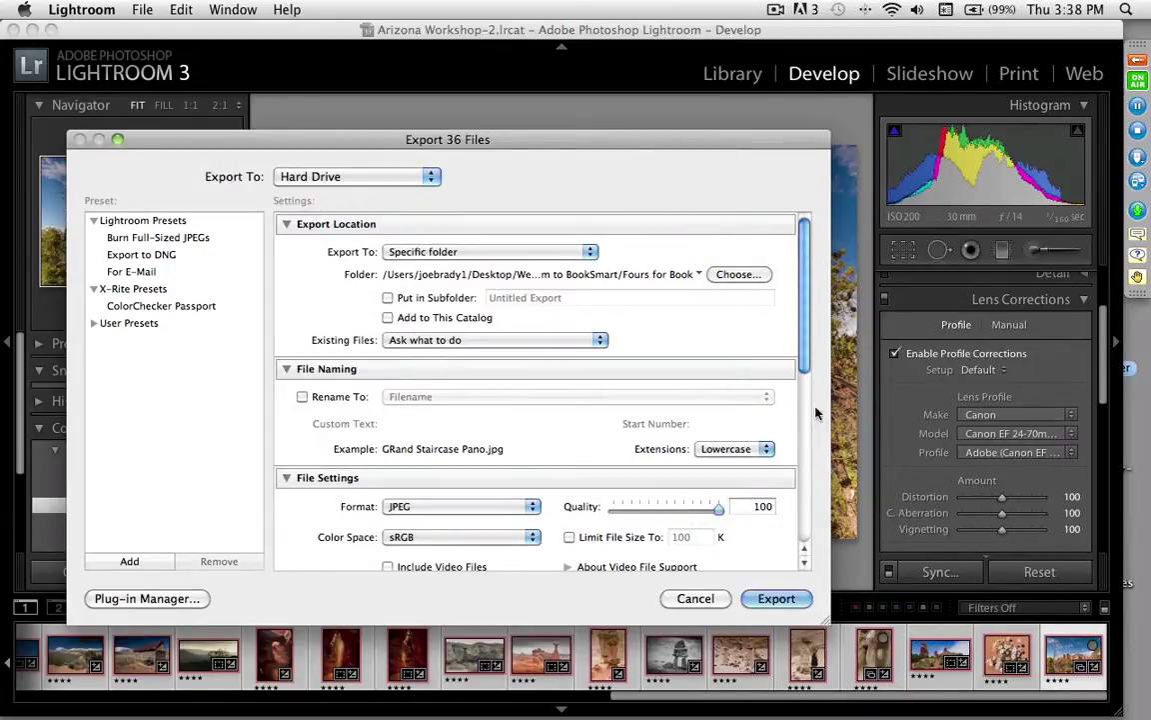
Step: Keep JPEG format and sRGB colour space, cancel without exporting, and switch to PowerPoint
{"action": "scroll", "coordinate": [804, 358], "scroll_direction": "down", "scroll_amount": 5}
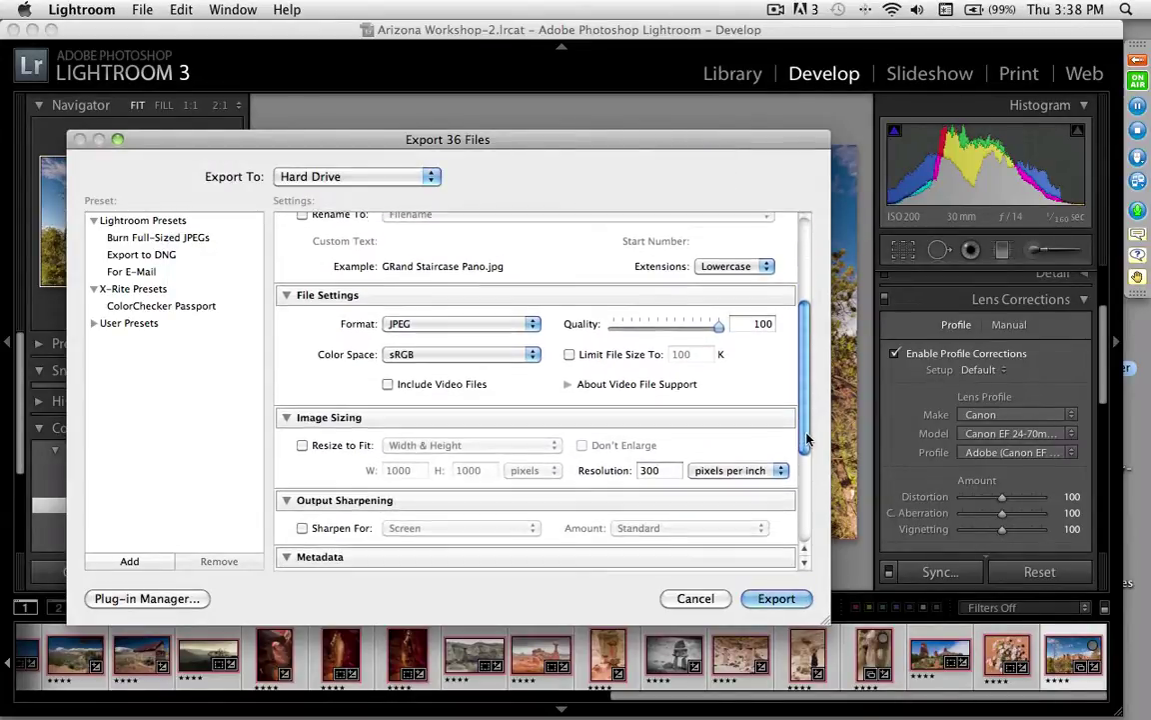
{"action": "left_click", "coordinate": [483, 325]}
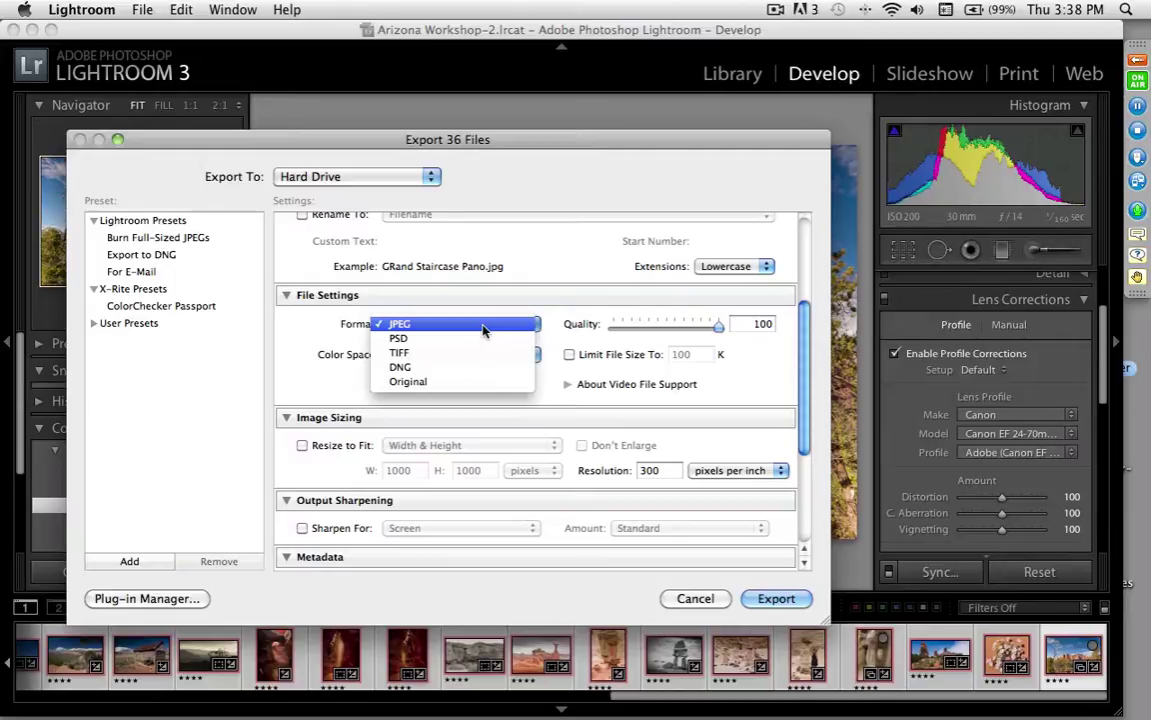
{"action": "left_click", "coordinate": [483, 327]}
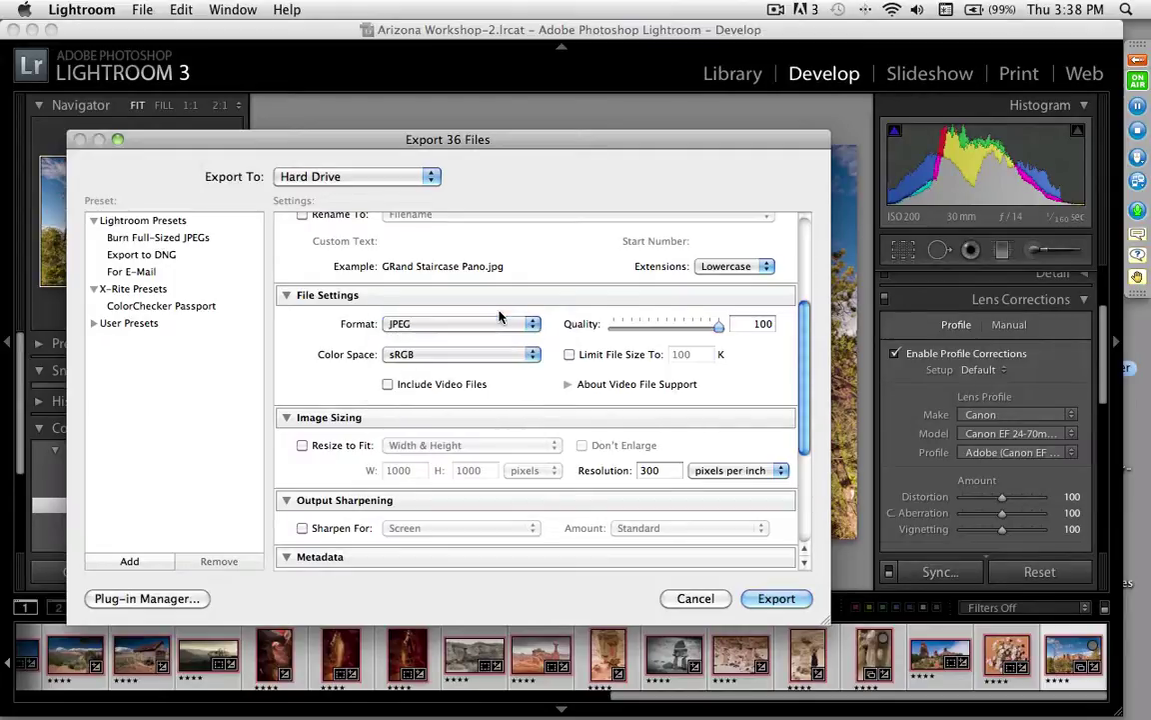
{"action": "left_click", "coordinate": [495, 360]}
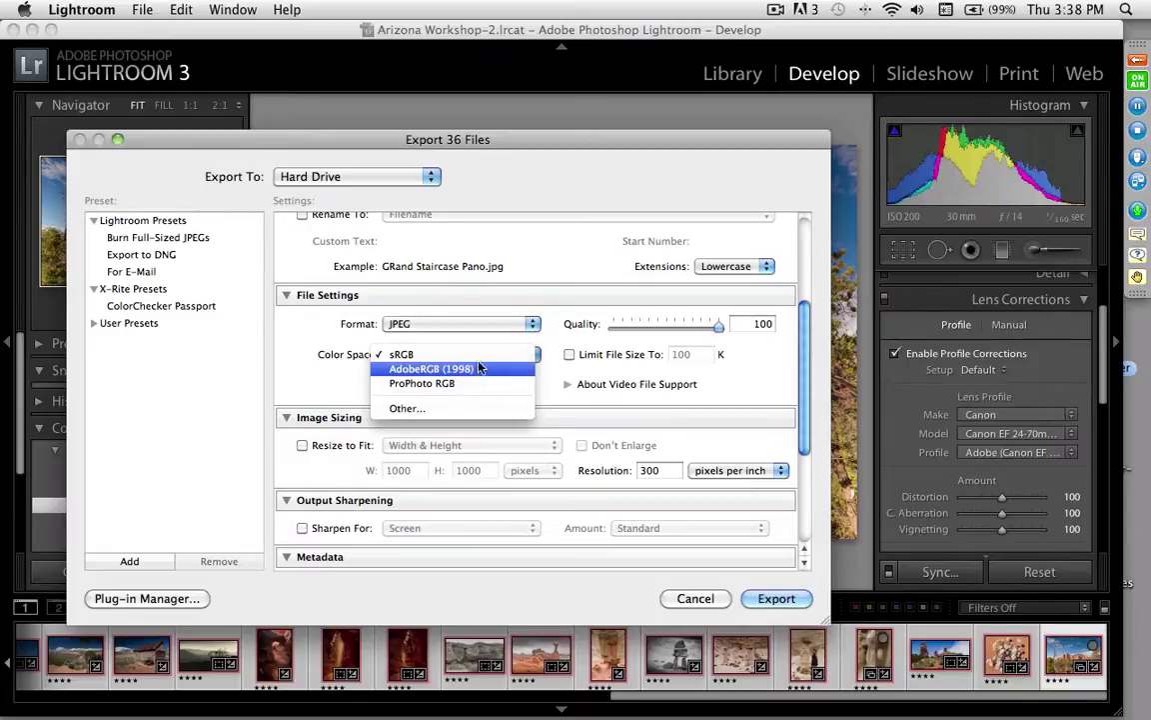
{"action": "left_click", "coordinate": [476, 356]}
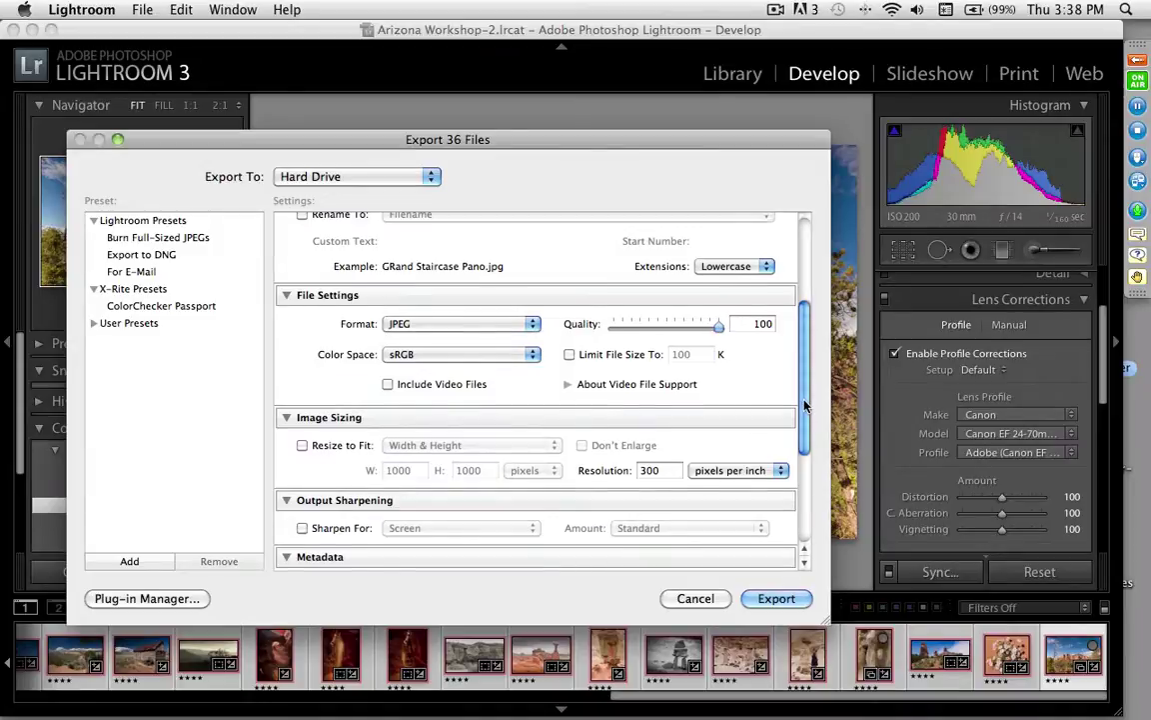
{"action": "scroll", "coordinate": [615, 340], "scroll_direction": "down", "scroll_amount": 5}
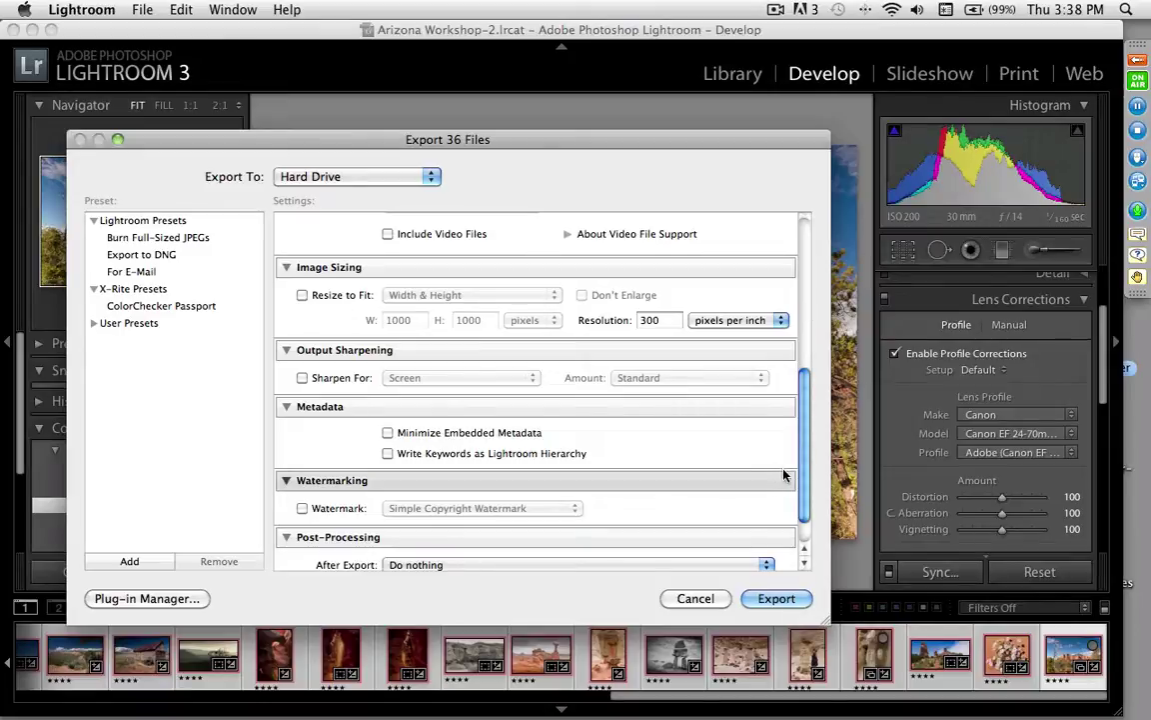
{"action": "scroll", "coordinate": [784, 475], "scroll_direction": "down", "scroll_amount": 3}
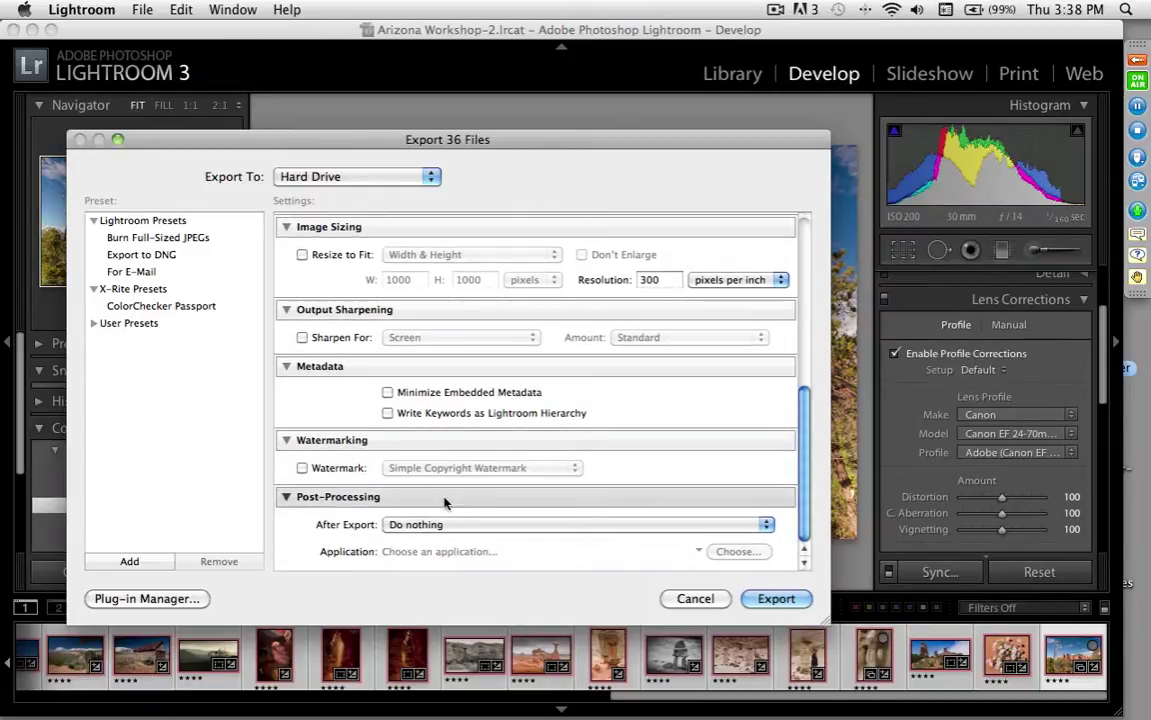
{"action": "scroll", "coordinate": [795, 303], "scroll_direction": "up", "scroll_amount": 10}
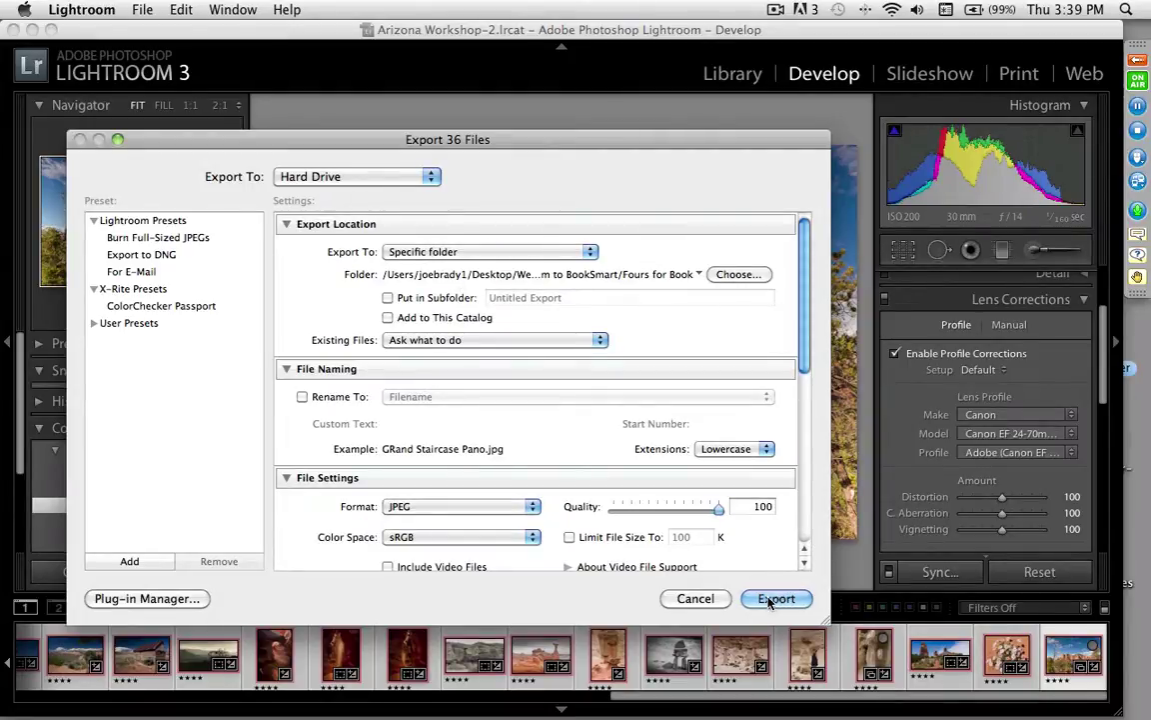
{"action": "left_click", "coordinate": [694, 599]}
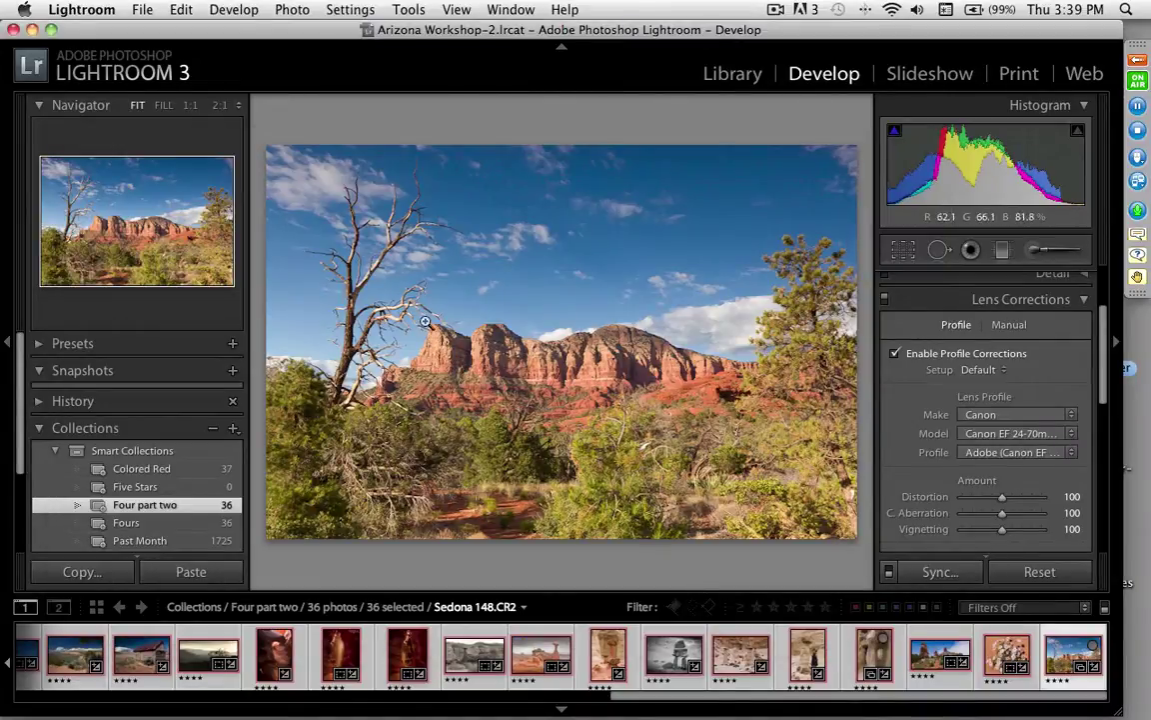
{"action": "key", "text": "super"}
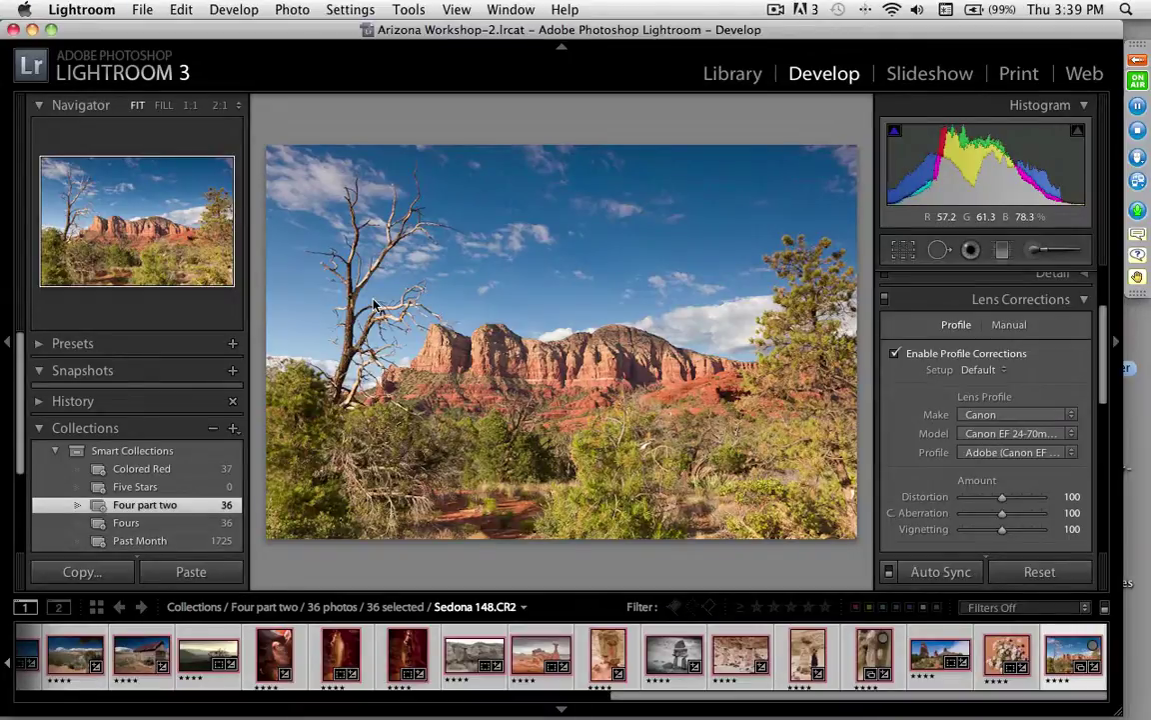
{"action": "key", "text": "super+Tab"}
{"action": "key", "text": "super+Tab"}
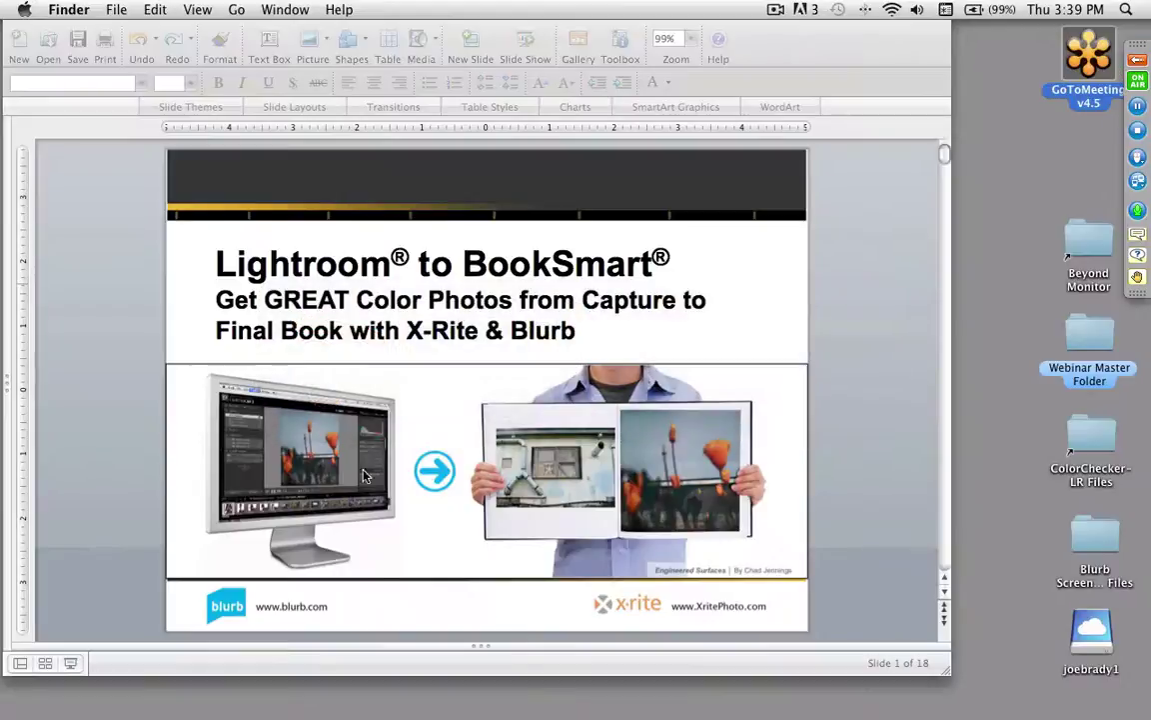
Step: Launch Blurb BookSmart from the Dock to reach its welcome window
{"action": "mouse_move", "coordinate": [262, 714]}
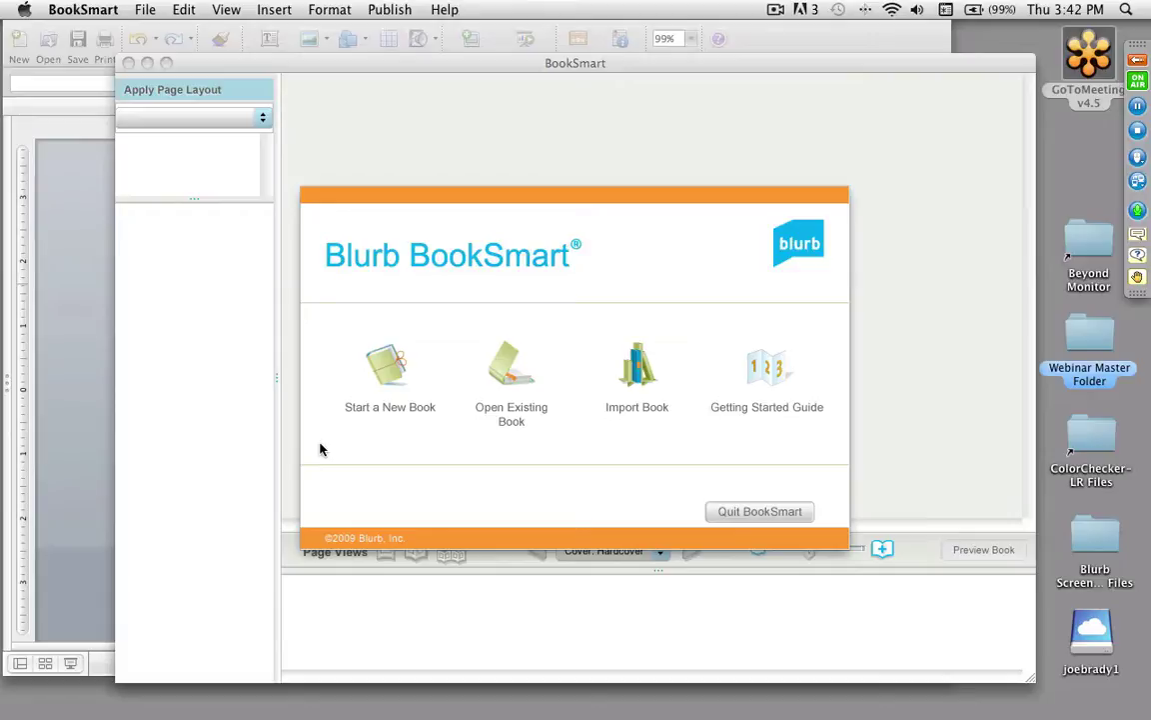
Step: Start a new book titled 'Thursday Afternoon' and fill in the author's name
{"action": "left_click", "coordinate": [377, 372]}
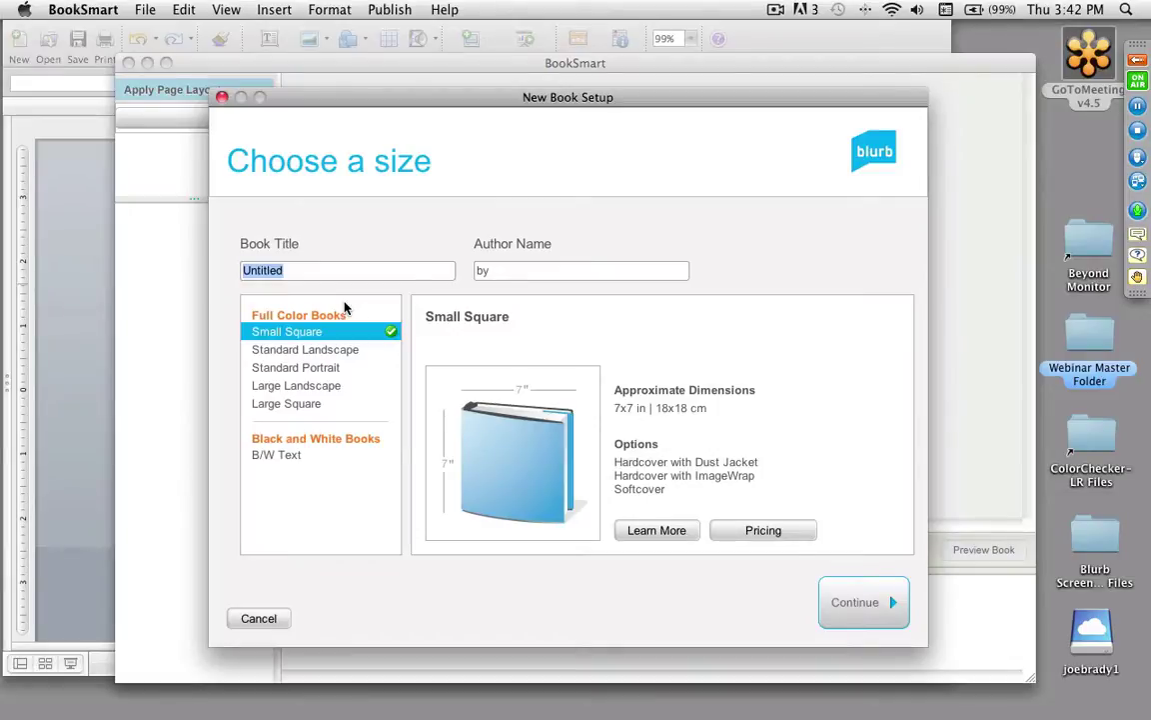
{"action": "type", "text": "Thursday Af"}
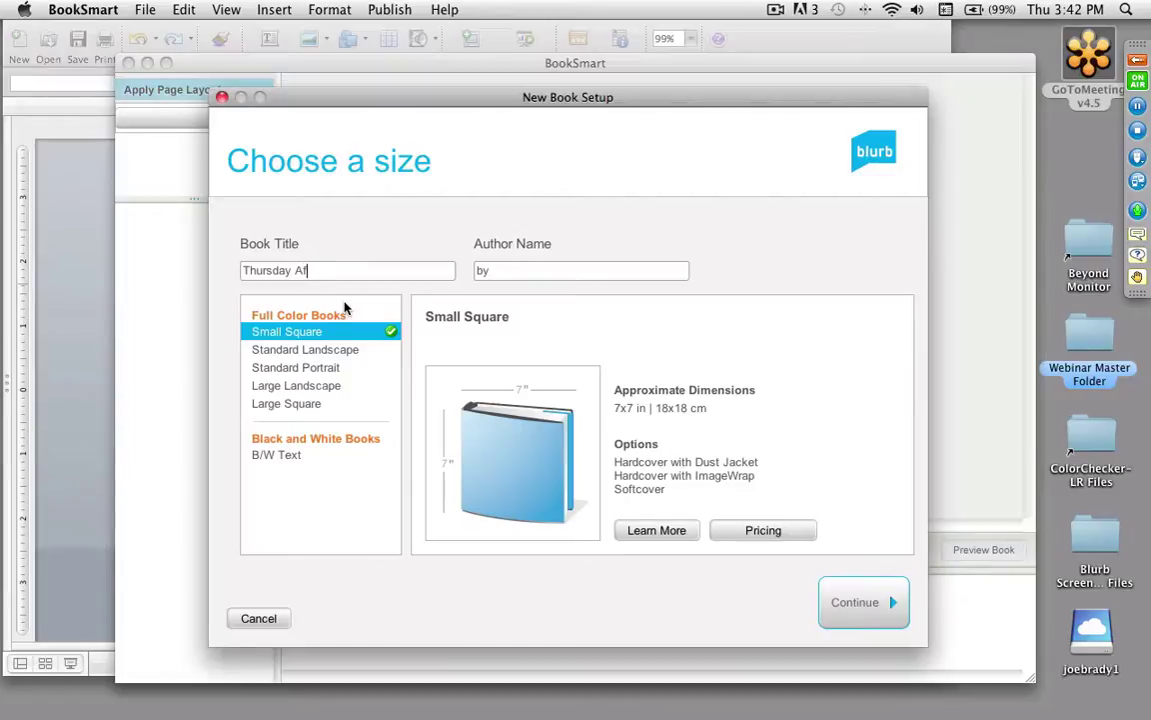
{"action": "type", "text": "ternoon"}
{"action": "key", "text": "Tab"}
{"action": "key", "text": "Right"}
{"action": "type", "text": "Joe Brady"}
Step: After previewing other sizes, choose Standard Landscape 10x8 in and continue
{"action": "left_click", "coordinate": [318, 349]}
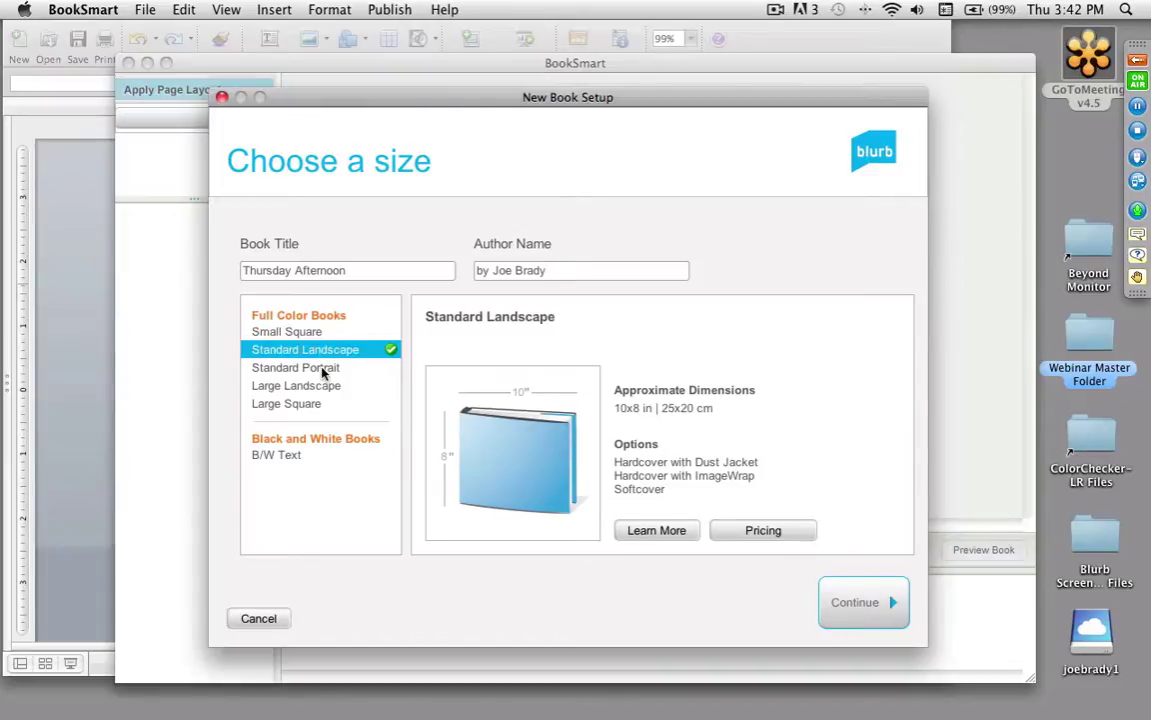
{"action": "left_click", "coordinate": [323, 369]}
{"action": "left_click", "coordinate": [327, 387]}
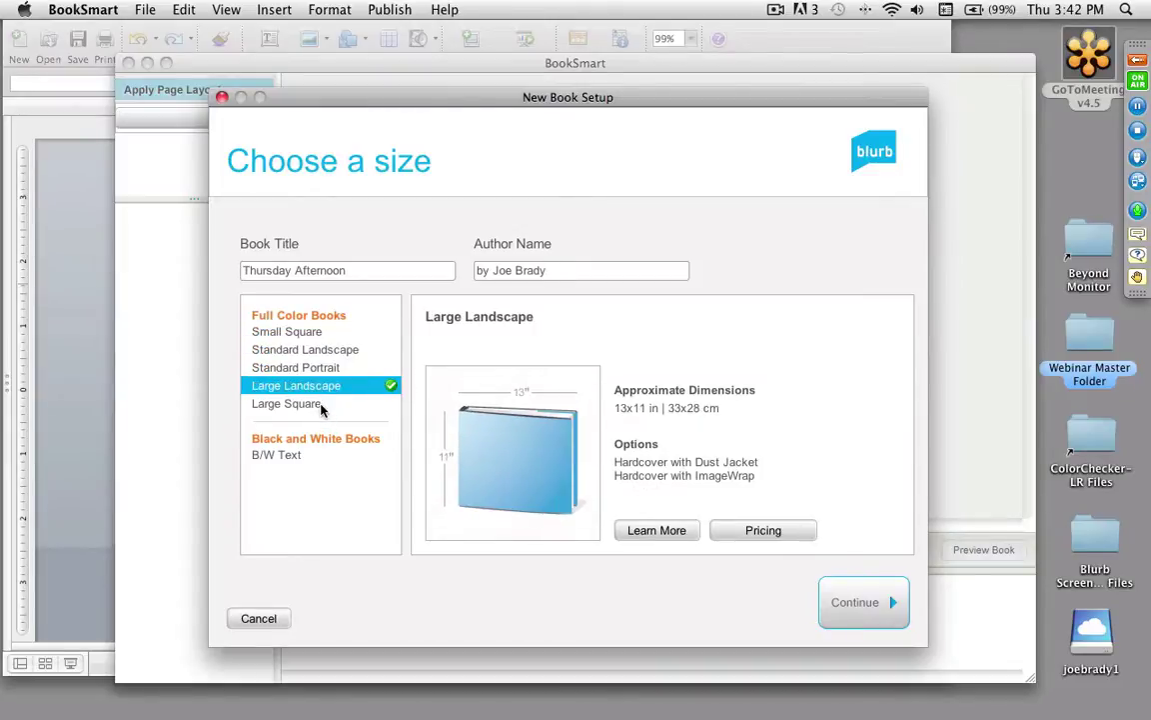
{"action": "left_click", "coordinate": [321, 404]}
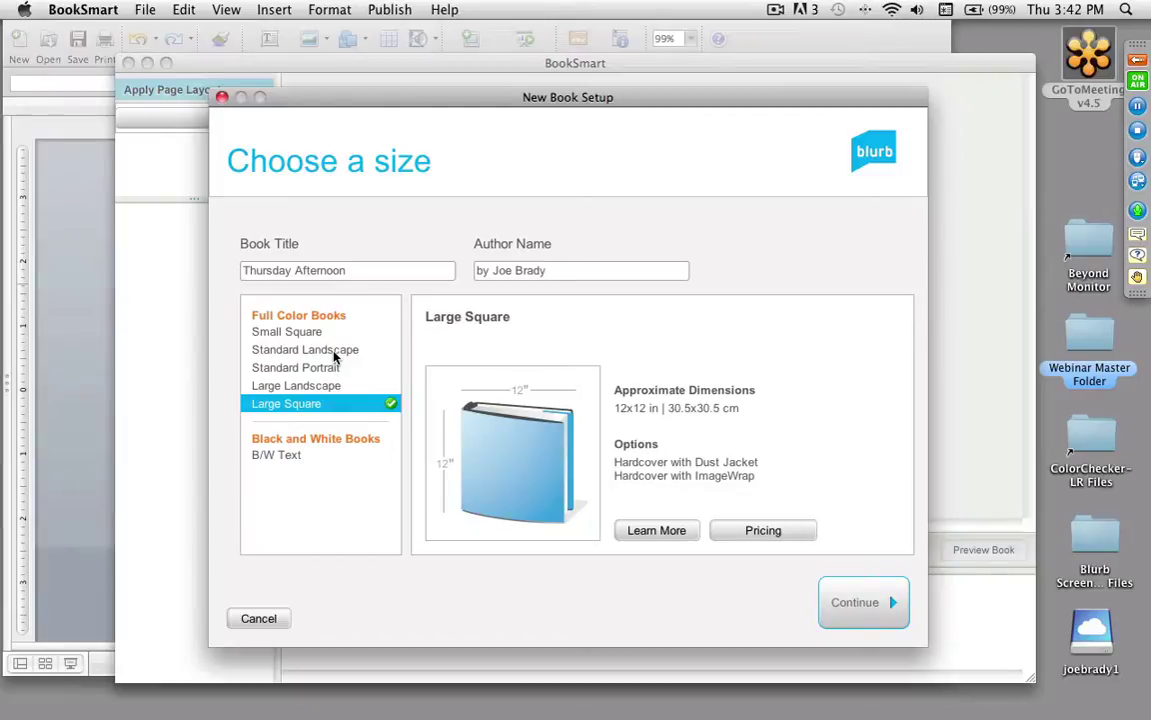
{"action": "left_click", "coordinate": [335, 354]}
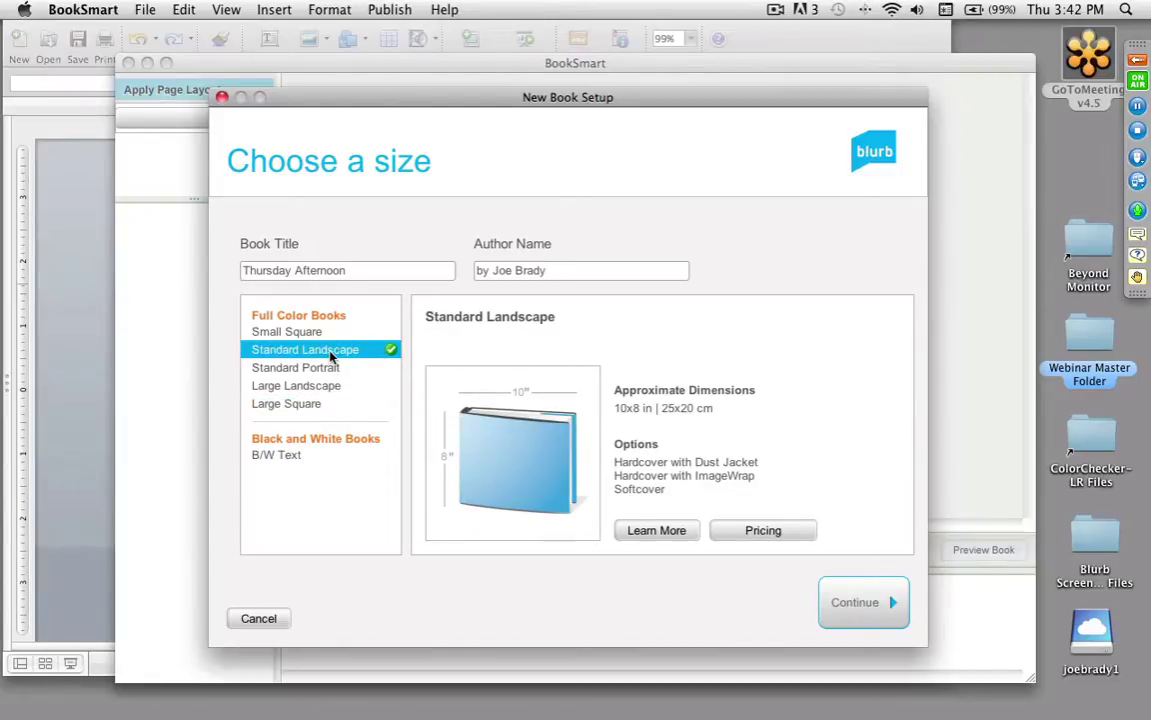
{"action": "left_click", "coordinate": [860, 614]}
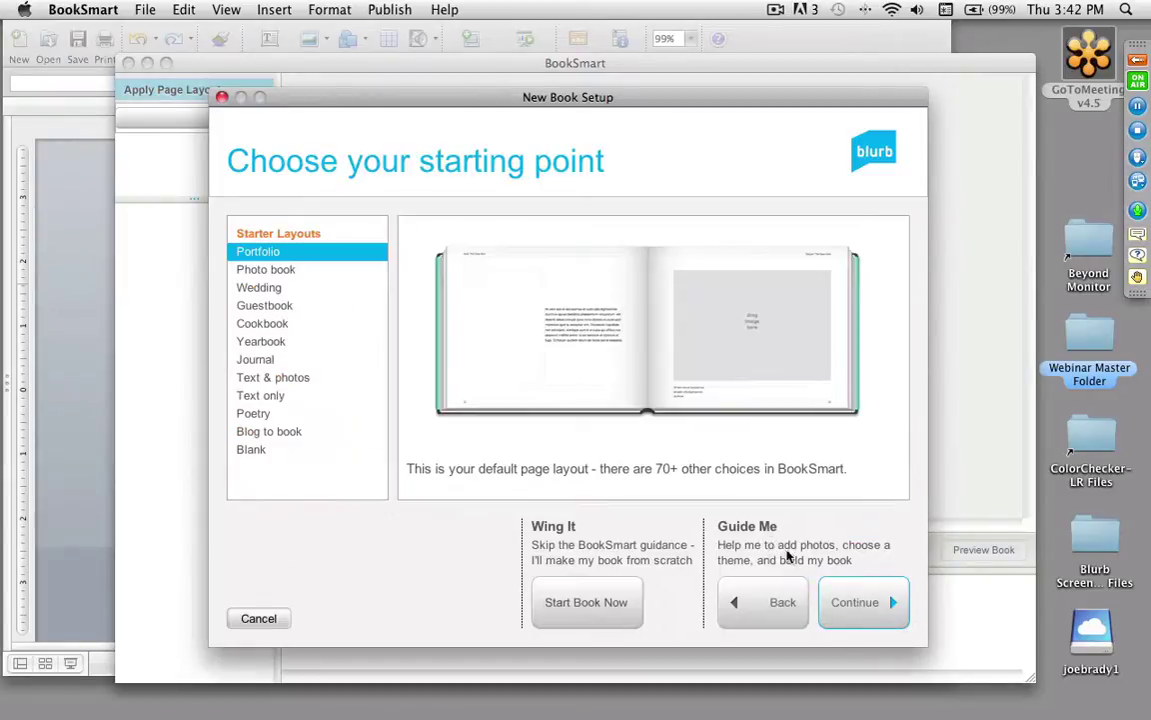
Step: Preview the Wedding, Cookbook, Yearbook, Text & photos and Text only starter layouts, then choose Portfolio and continue
{"action": "left_click", "coordinate": [262, 287]}
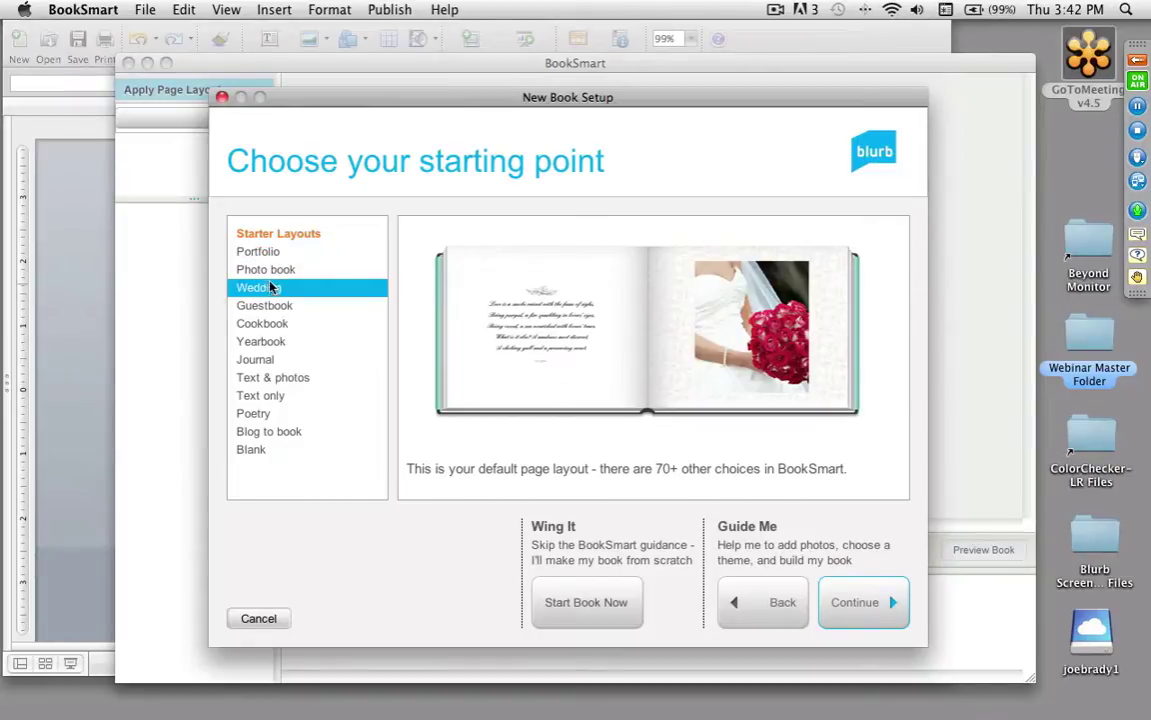
{"action": "left_click", "coordinate": [265, 269]}
{"action": "left_click", "coordinate": [258, 322]}
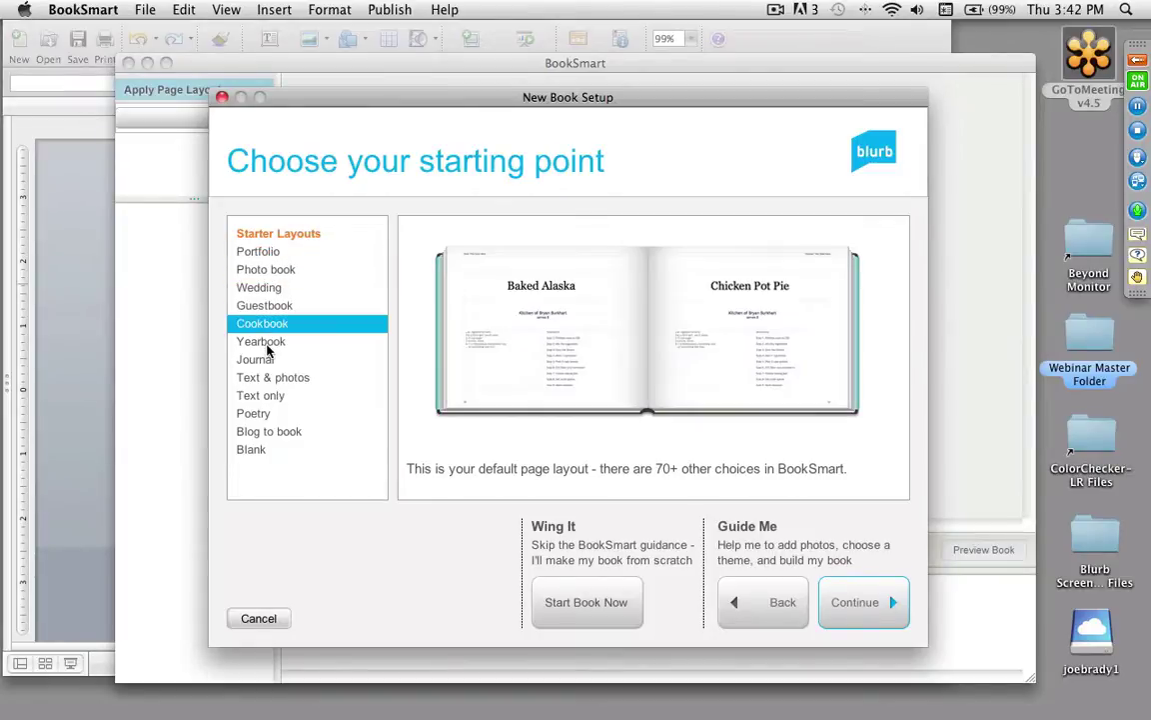
{"action": "left_click", "coordinate": [254, 341]}
{"action": "left_click", "coordinate": [284, 382]}
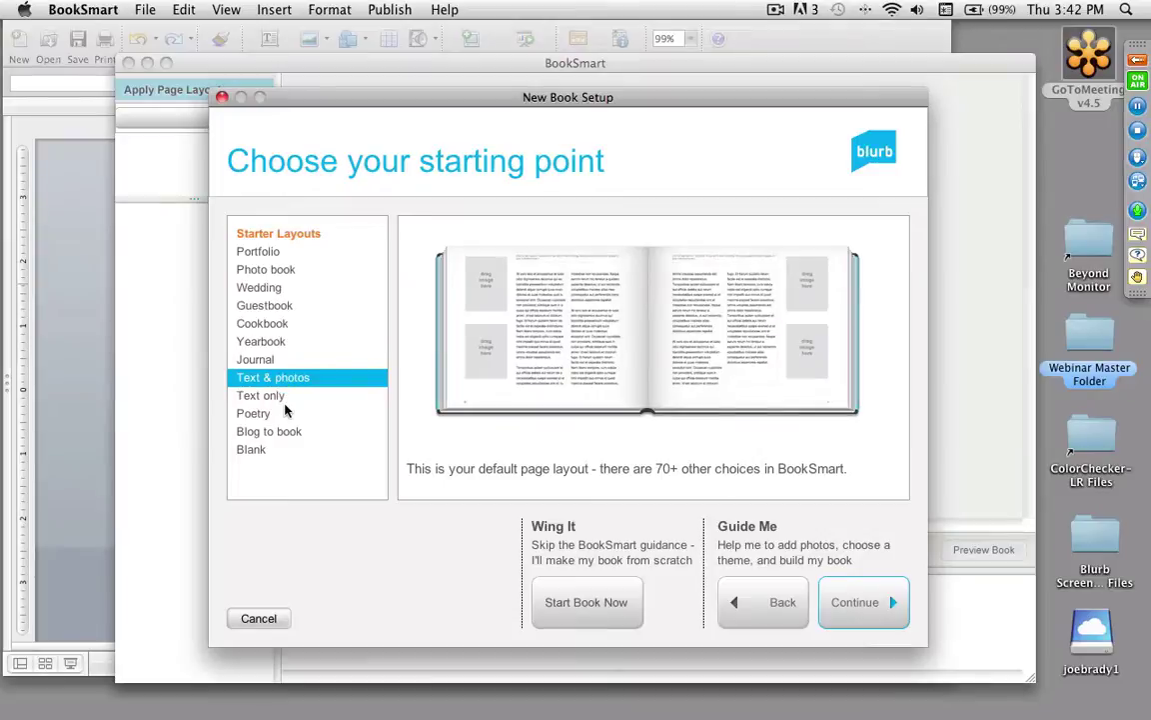
{"action": "left_click", "coordinate": [285, 398]}
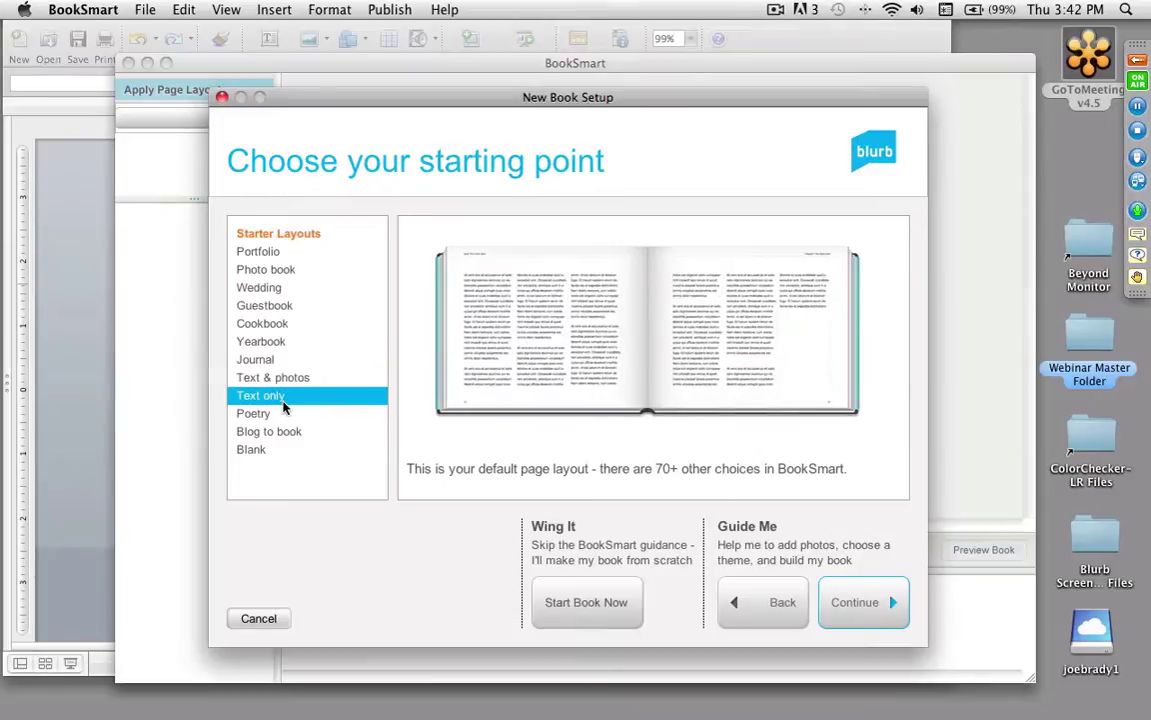
{"action": "left_click", "coordinate": [275, 253]}
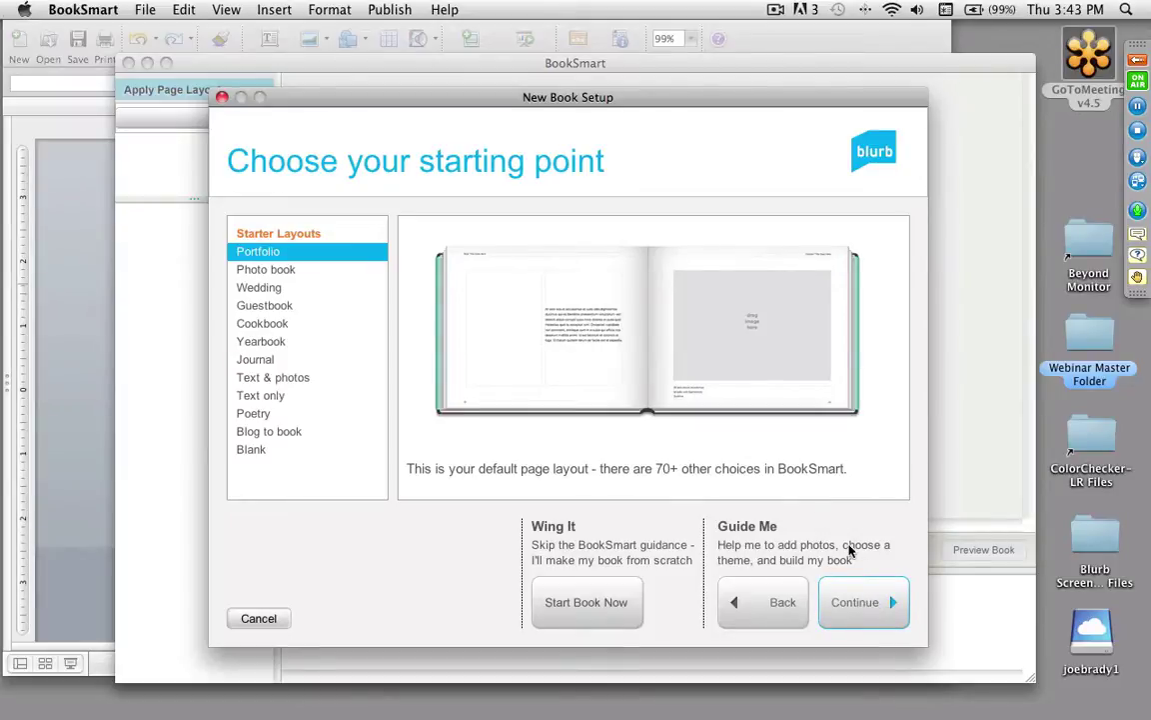
{"action": "left_click", "coordinate": [877, 604]}
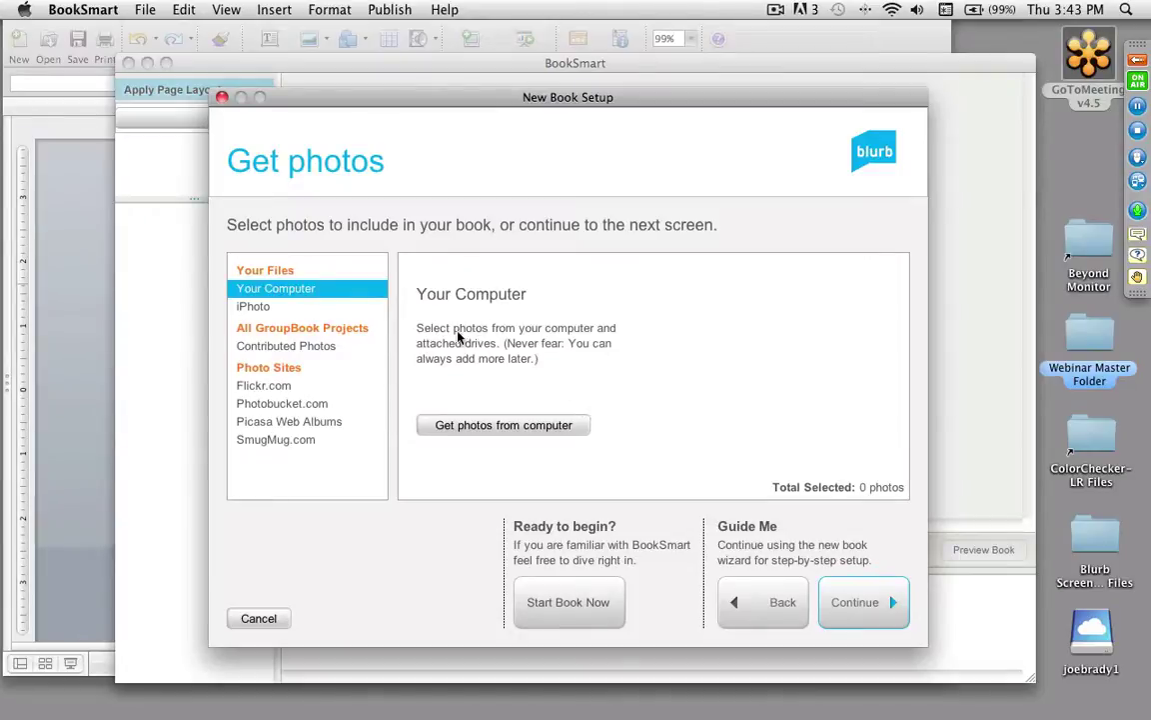
Step: Import the Fours for Book folder from the computer as the book's photos and continue
{"action": "left_click", "coordinate": [530, 430]}
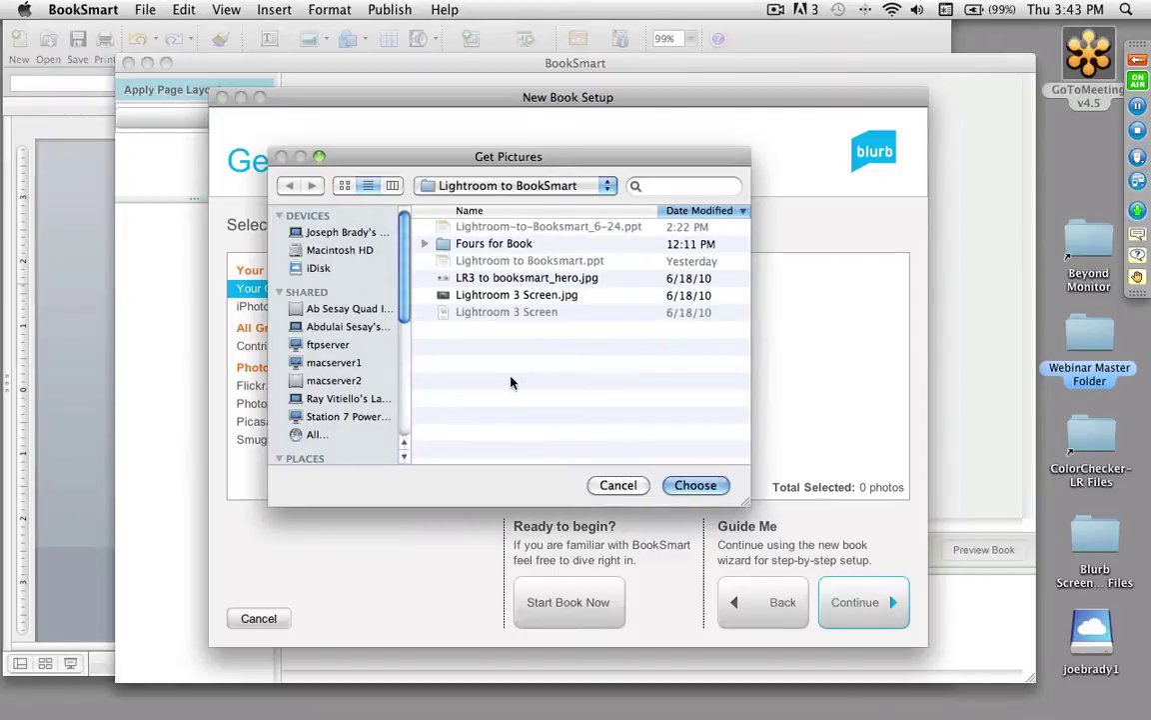
{"action": "left_click", "coordinate": [508, 244]}
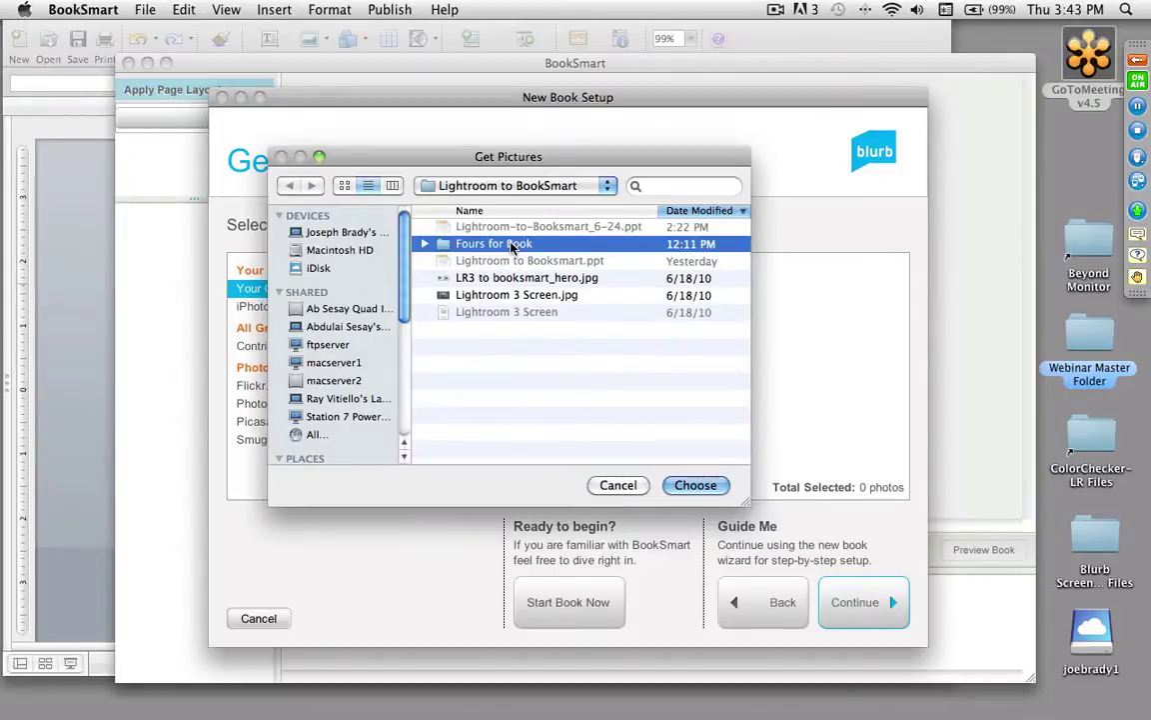
{"action": "left_click", "coordinate": [697, 486]}
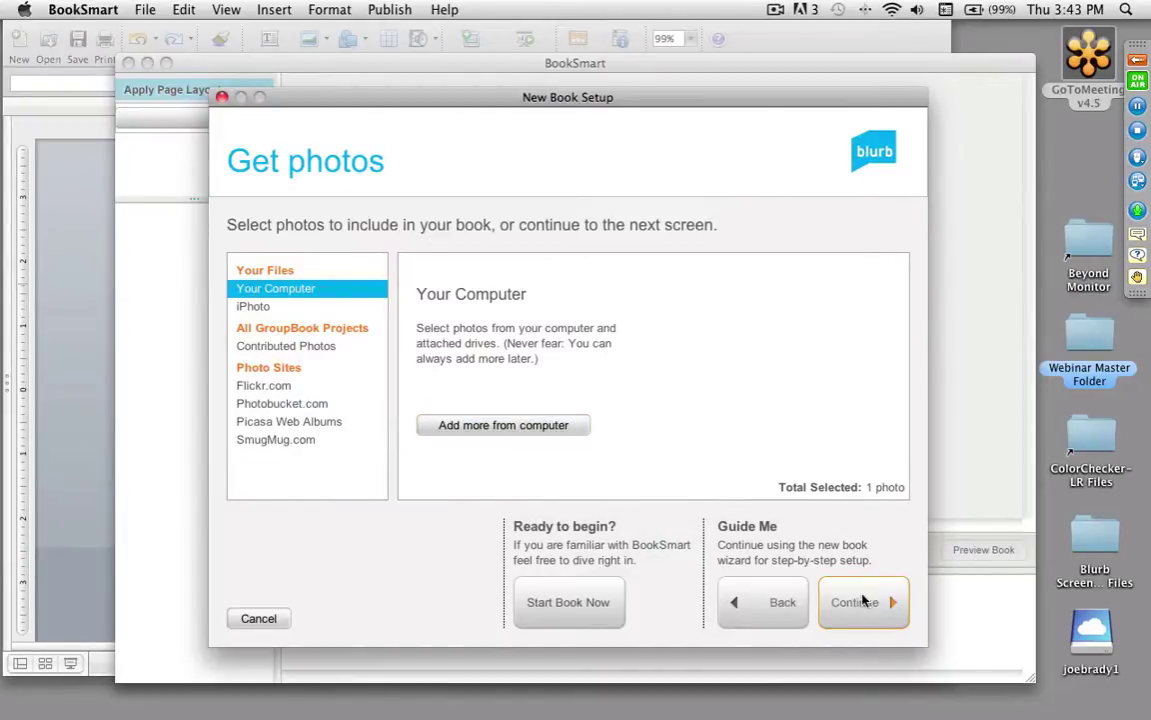
{"action": "left_click", "coordinate": [861, 605]}
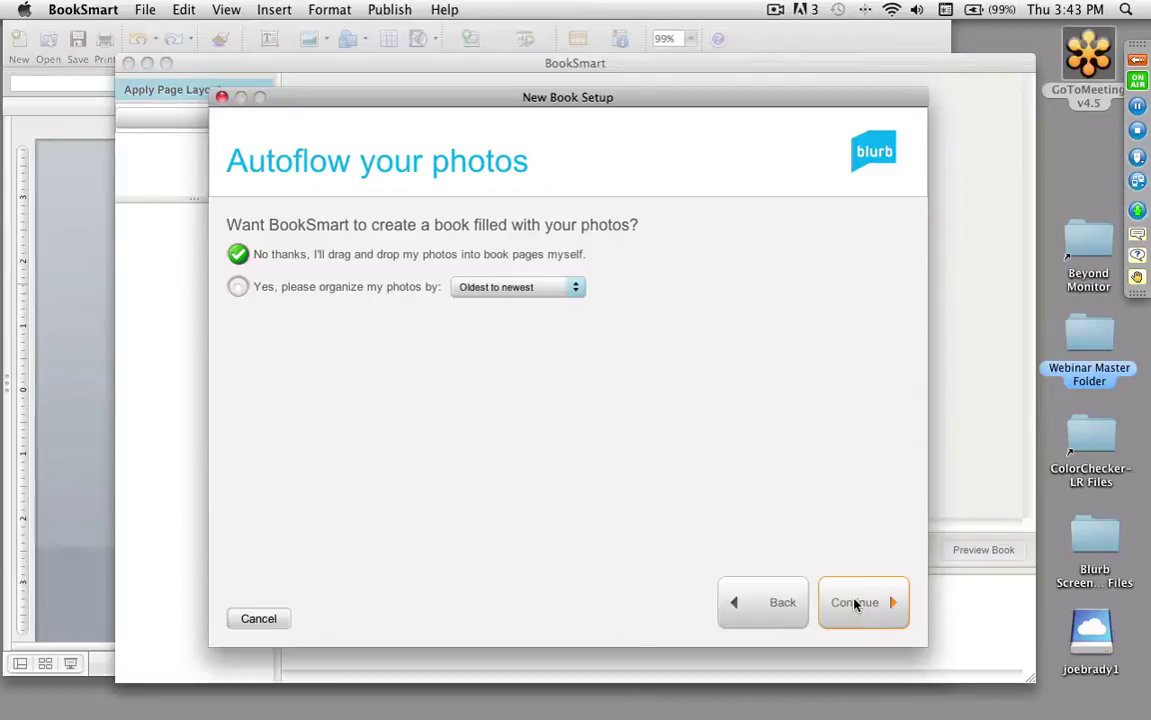
Step: Autoflow the photos oldest to newest using the Viewfinder theme to create the 40-page book
{"action": "left_click", "coordinate": [305, 289]}
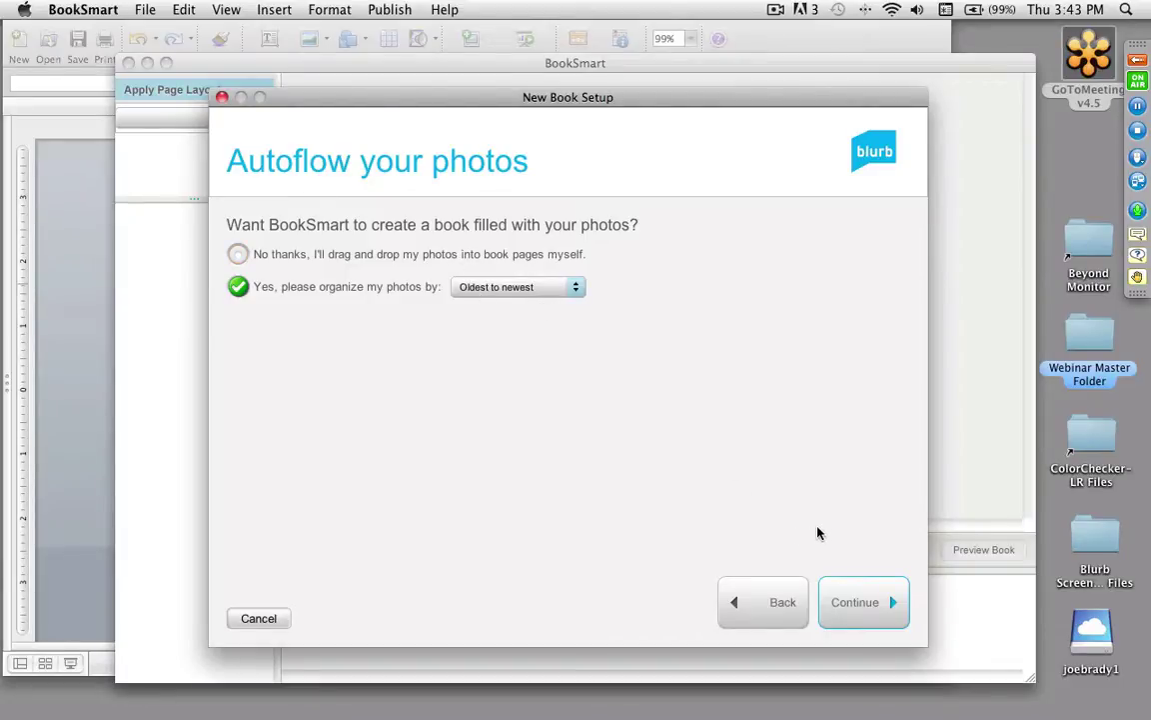
{"action": "left_click", "coordinate": [867, 607]}
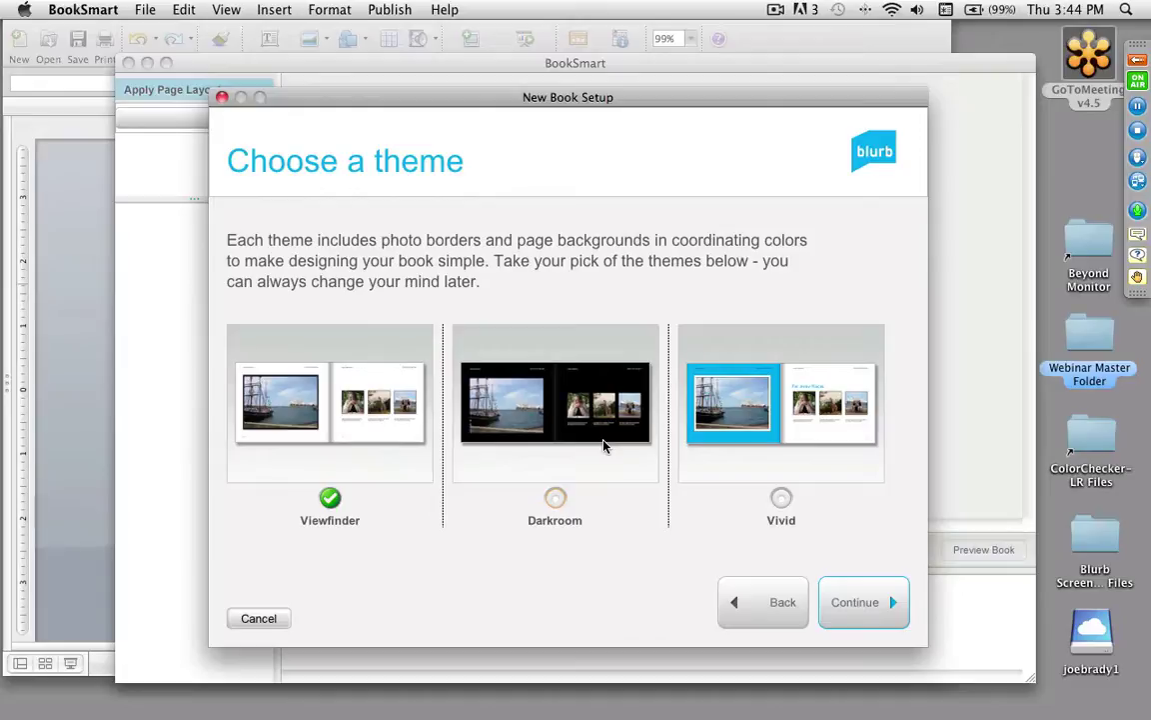
{"action": "left_click", "coordinate": [863, 603]}
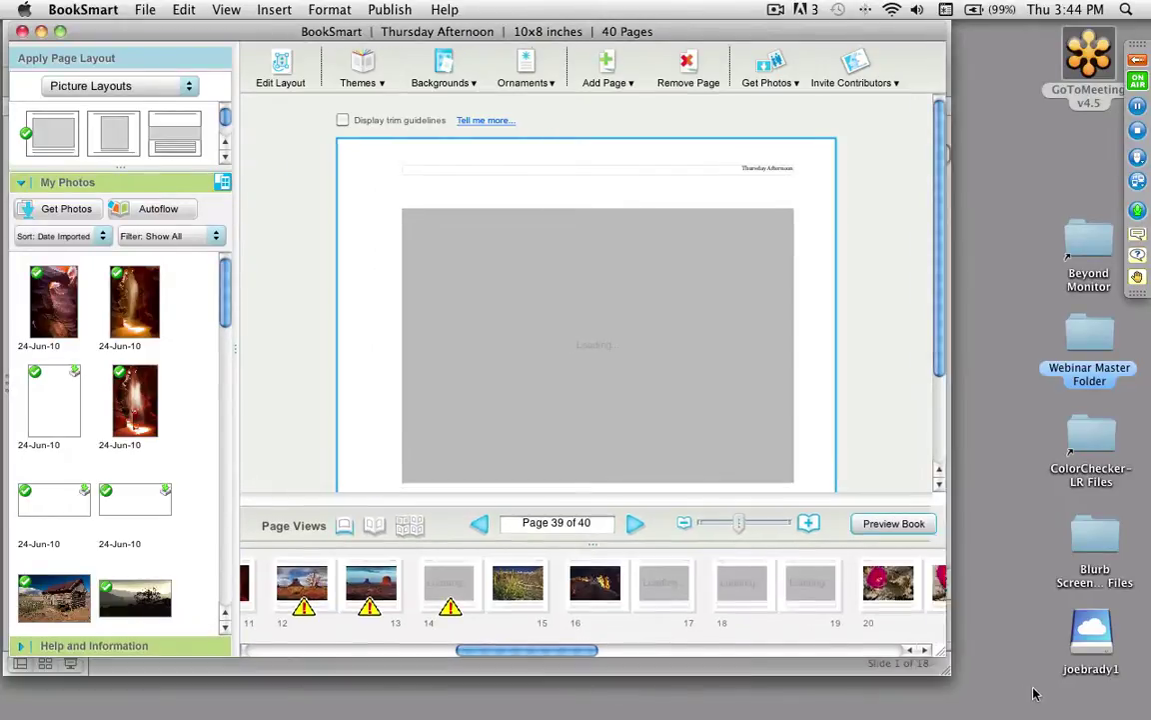
Step: Enlarge the BookSmart window and show the book's front cover
{"action": "left_click_drag", "start_coordinate": [1034, 693], "coordinate": [1102, 697]}
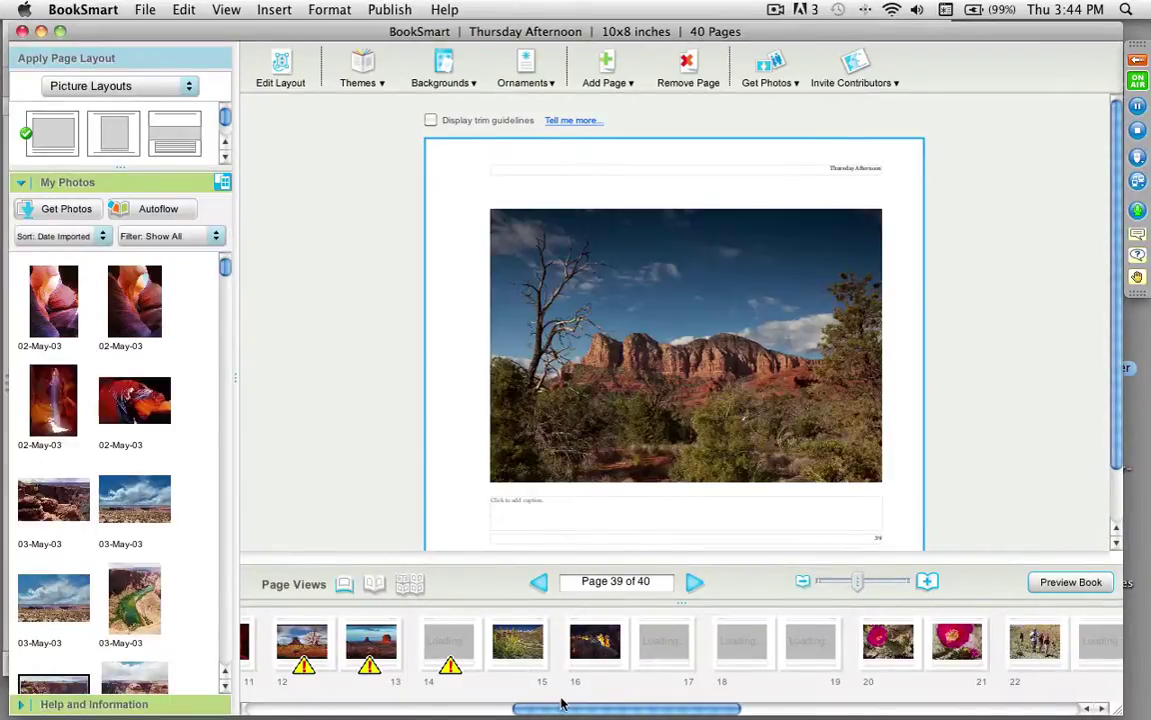
{"action": "left_click_drag", "start_coordinate": [566, 714], "coordinate": [299, 713]}
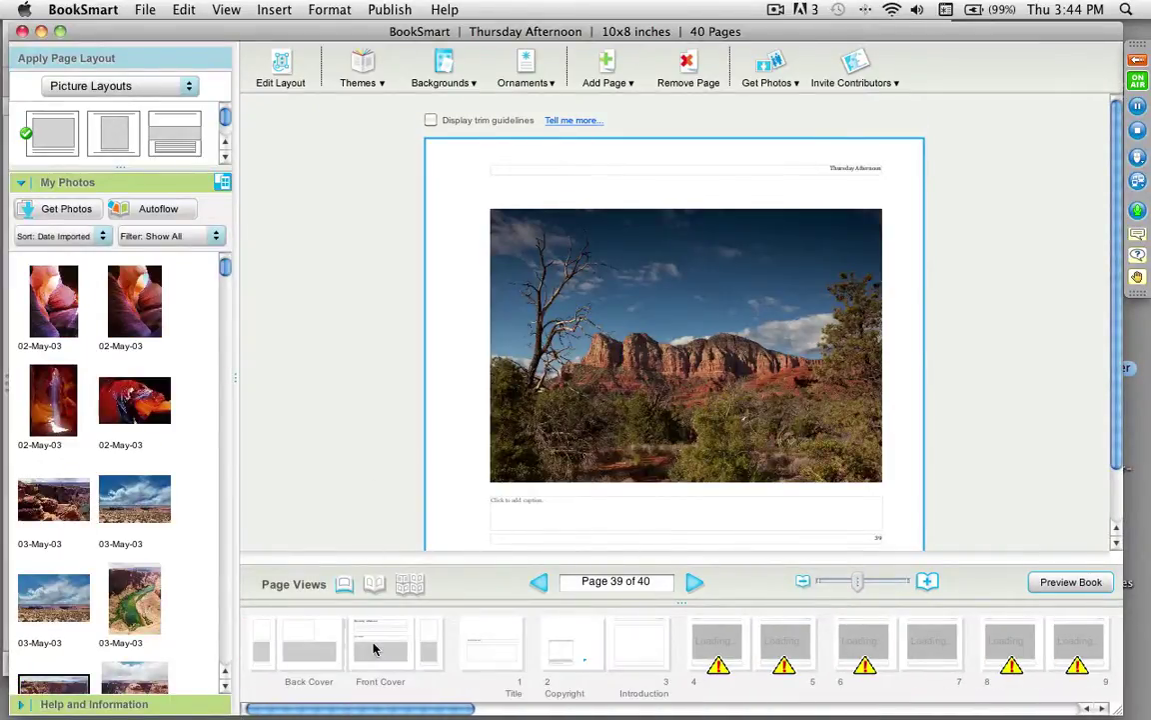
{"action": "left_click", "coordinate": [377, 645]}
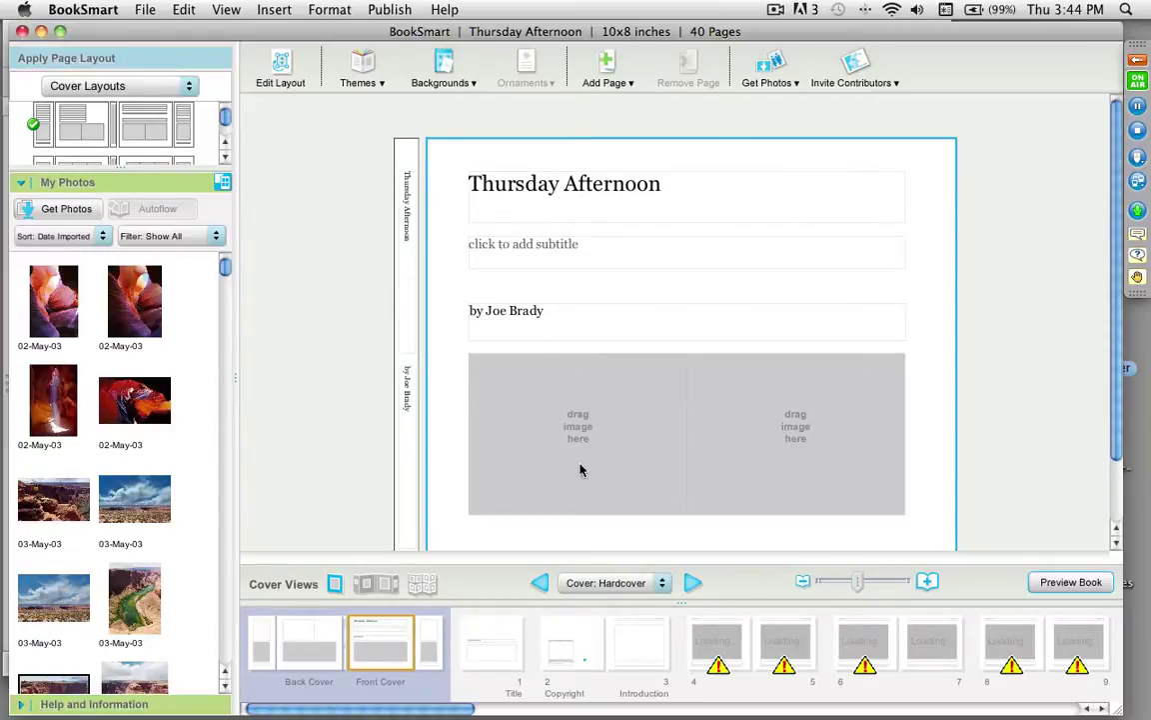
Step: Open page 4, enlarge the page layouts panel, and select page 4's photo
{"action": "left_click", "coordinate": [721, 645]}
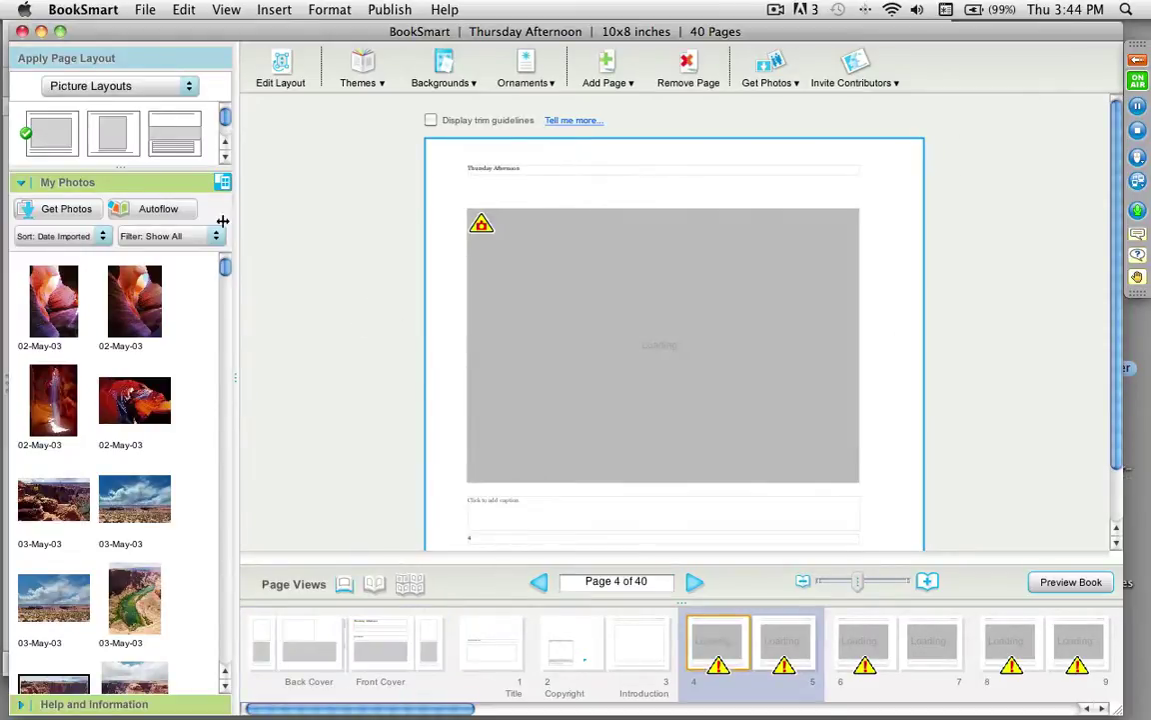
{"action": "left_click_drag", "start_coordinate": [121, 162], "coordinate": [121, 364]}
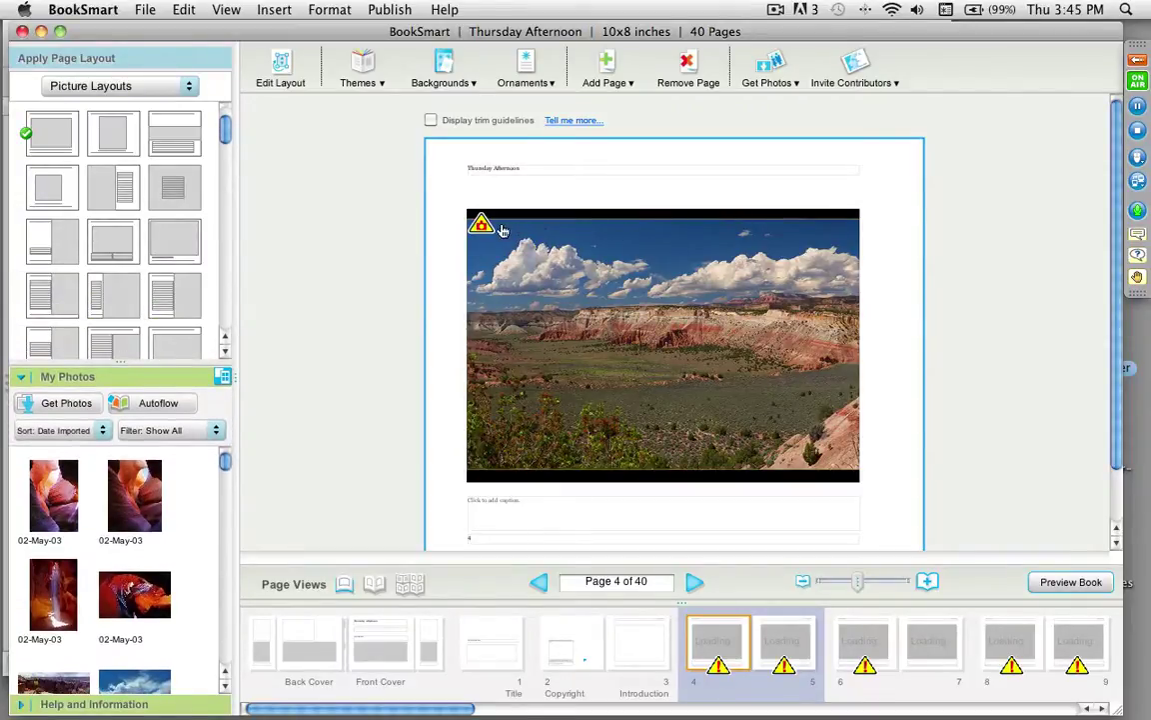
{"action": "mouse_move", "coordinate": [482, 228]}
{"action": "left_click", "coordinate": [684, 329]}
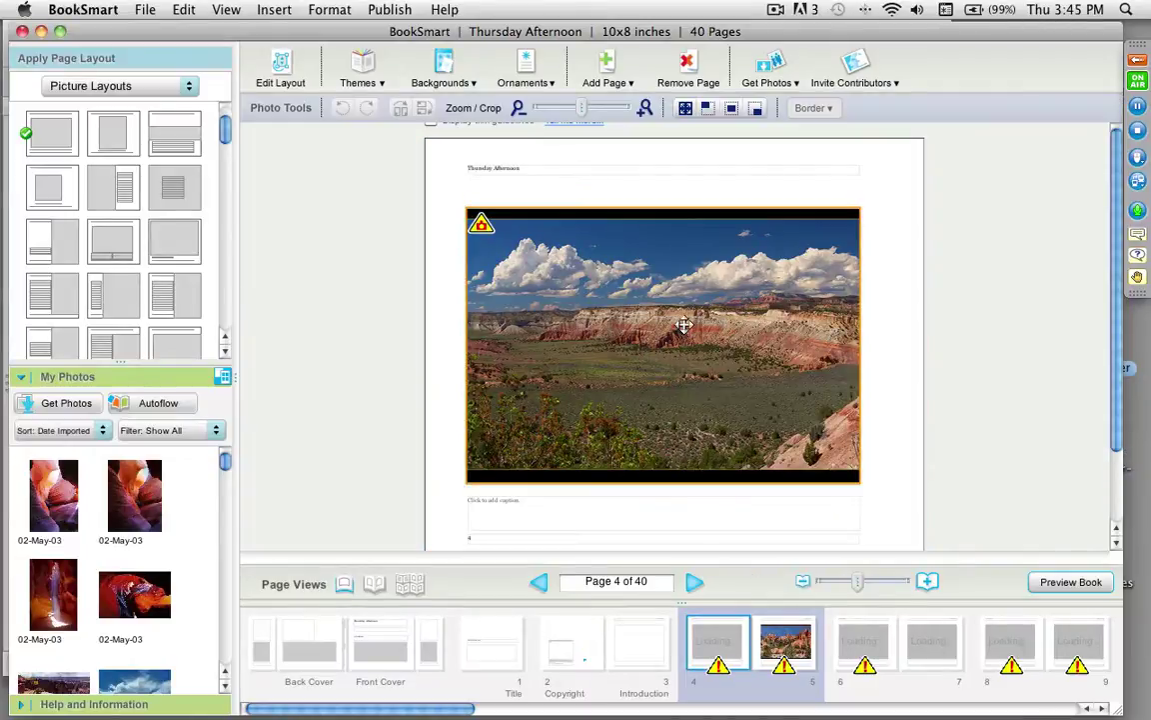
Step: Fit page 4's photo uncropped in its frame, then do the same for page 5's photo
{"action": "left_click", "coordinate": [731, 110]}
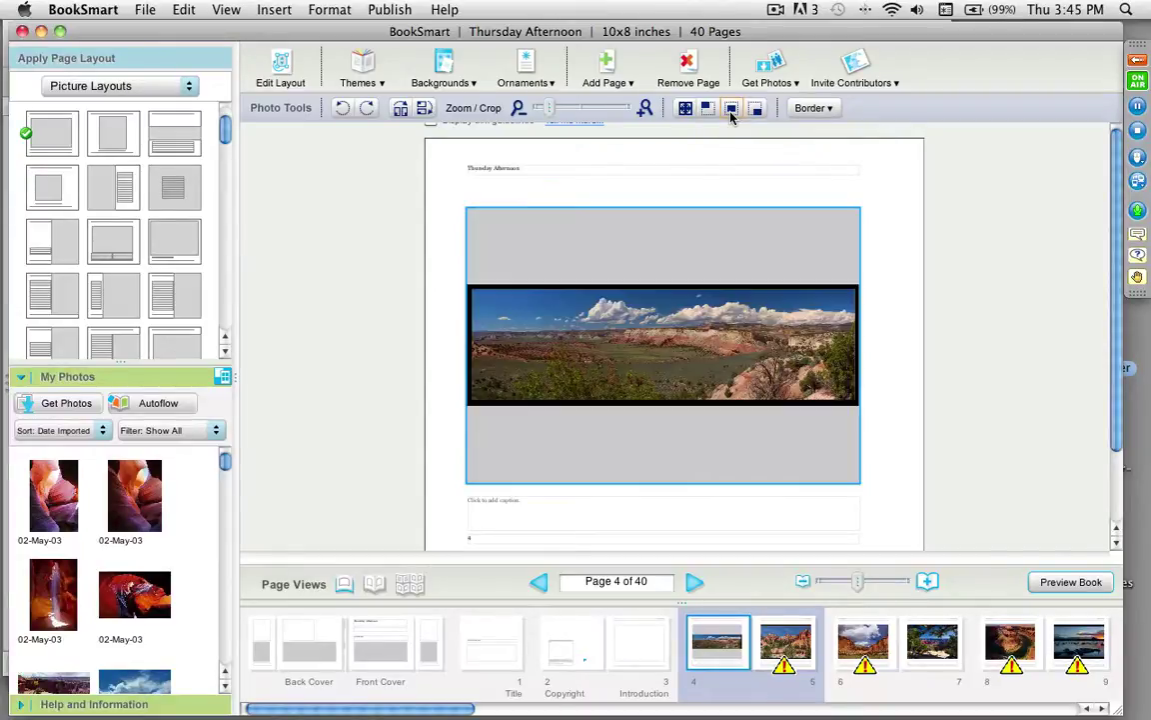
{"action": "left_click", "coordinate": [884, 427]}
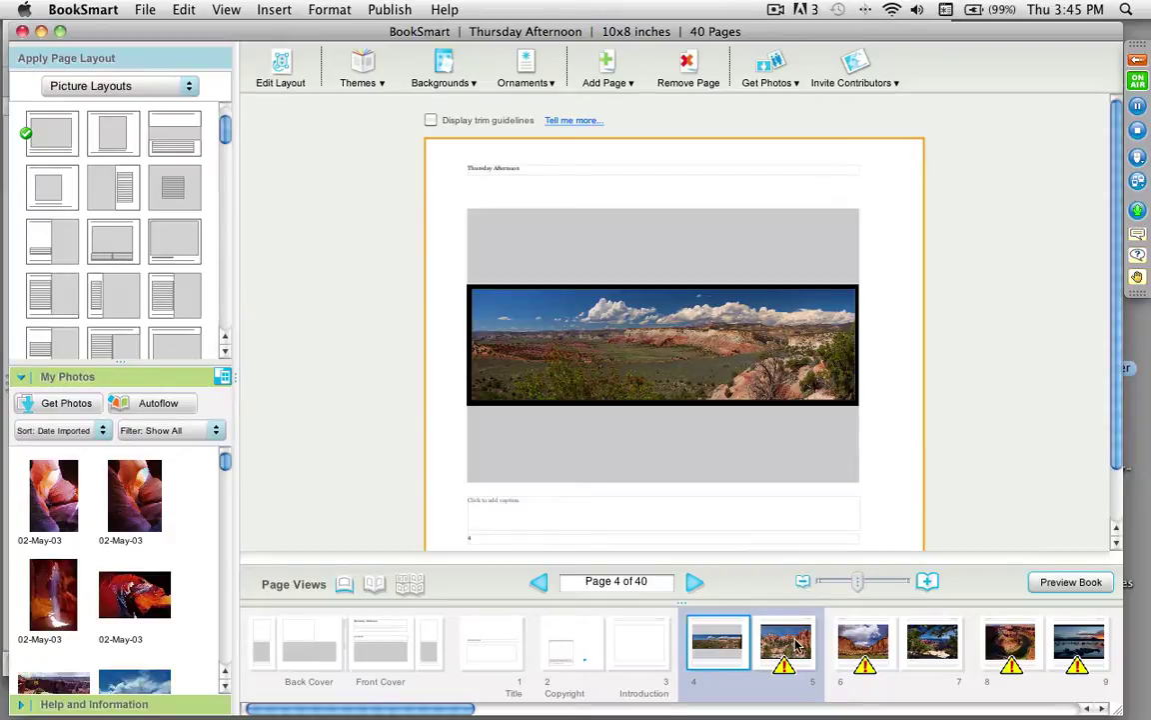
{"action": "left_click", "coordinate": [699, 581]}
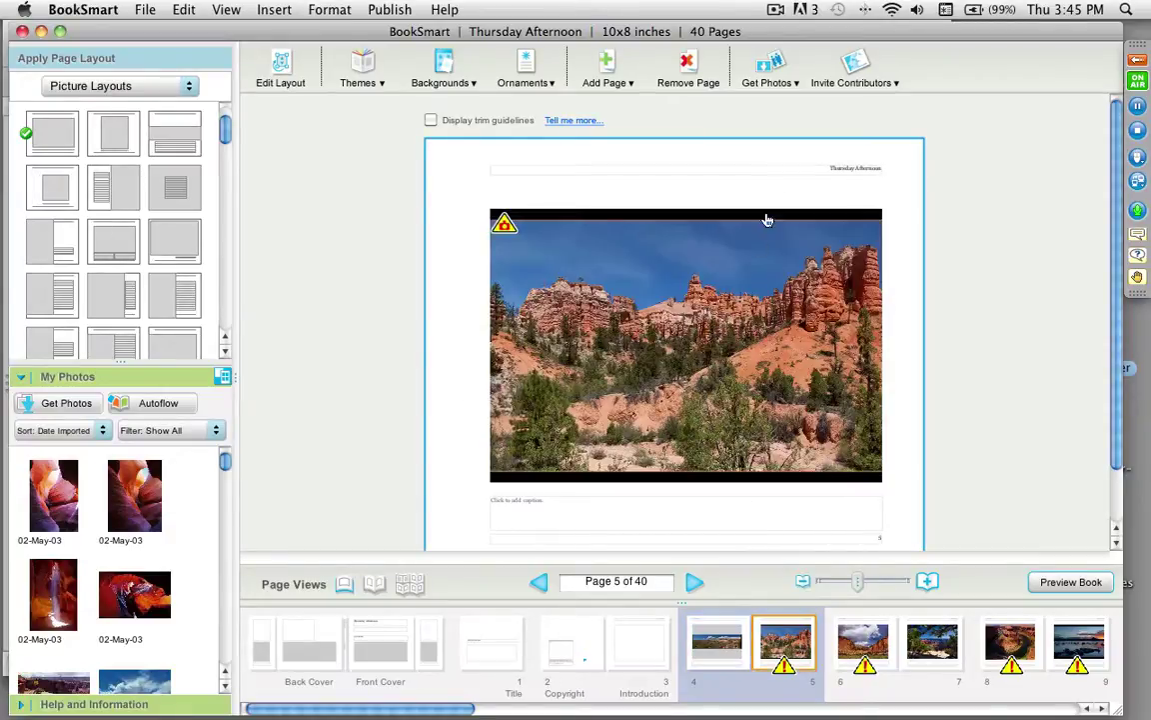
{"action": "left_click", "coordinate": [693, 318]}
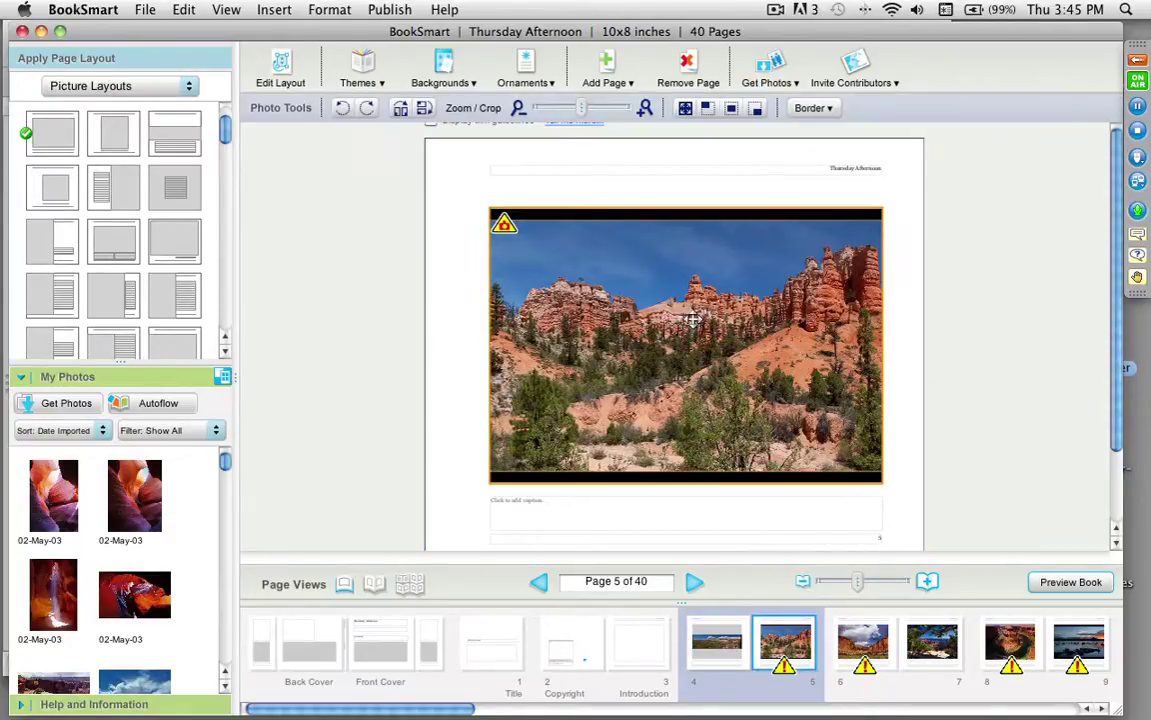
{"action": "left_click", "coordinate": [730, 110]}
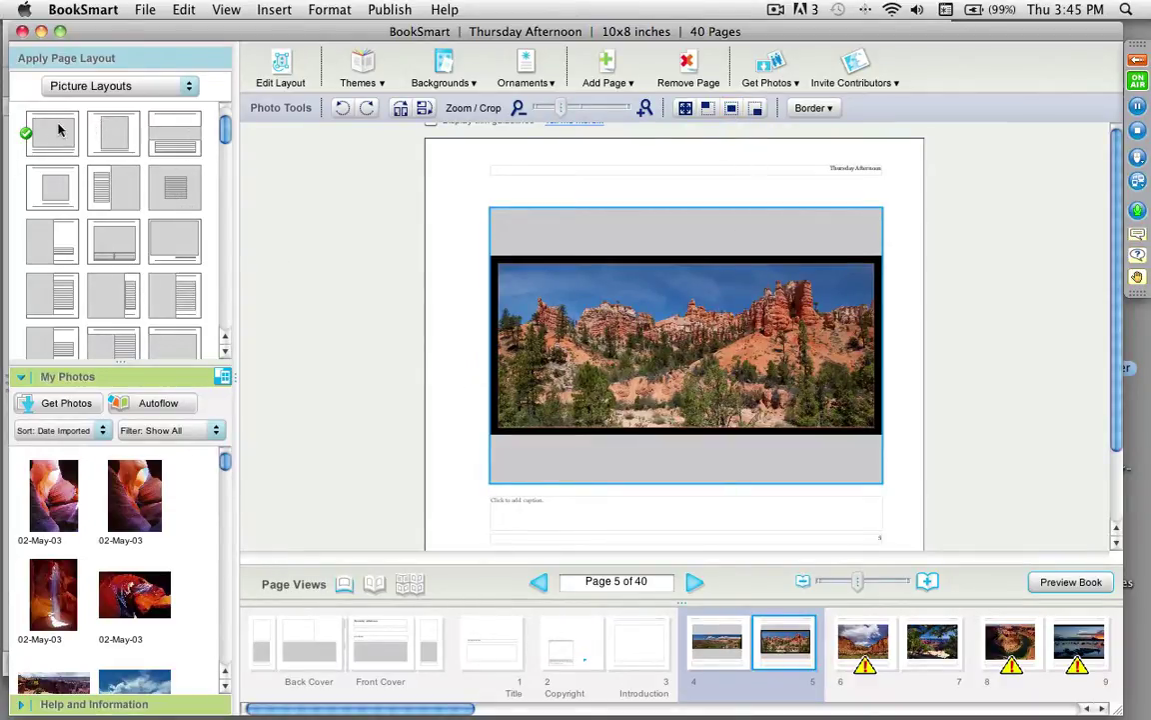
Step: After trying the panoramic layout, give page 5 a single large-photo layout with the panorama fitted, then edit the layout
{"action": "mouse_move", "coordinate": [226, 128]}
{"action": "left_mouse_down"}
{"action": "mouse_move", "coordinate": [234, 278]}
{"action": "mouse_move", "coordinate": [226, 120]}
{"action": "left_mouse_up"}
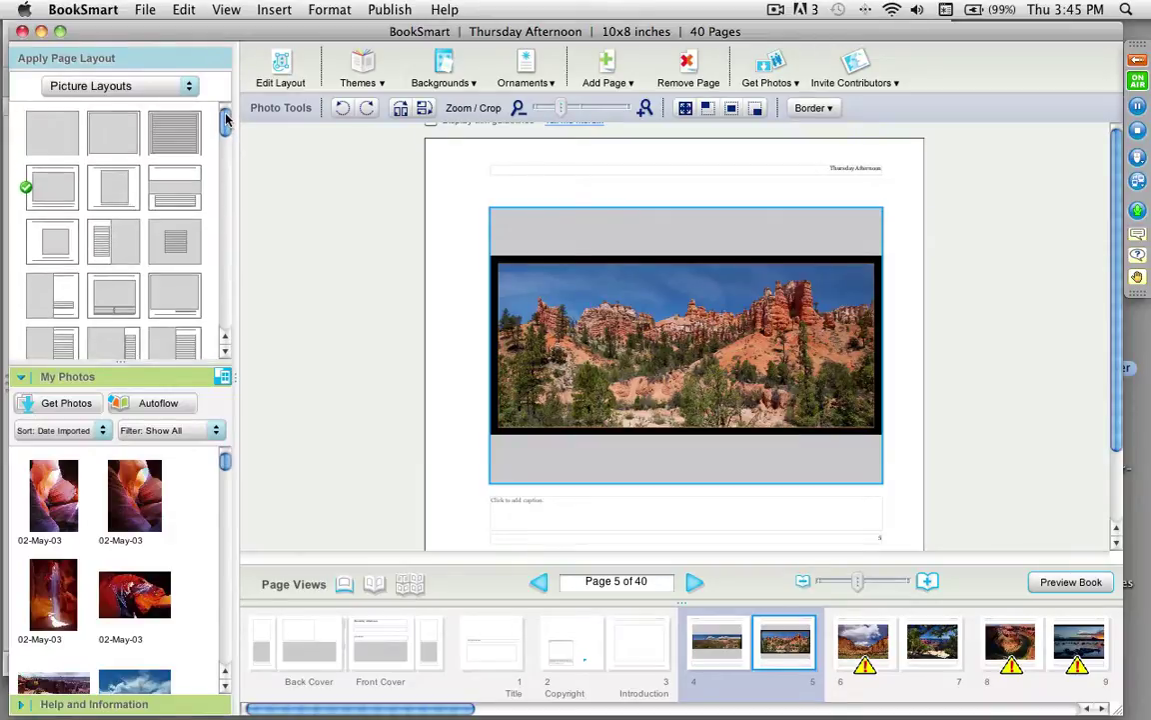
{"action": "left_click", "coordinate": [181, 197]}
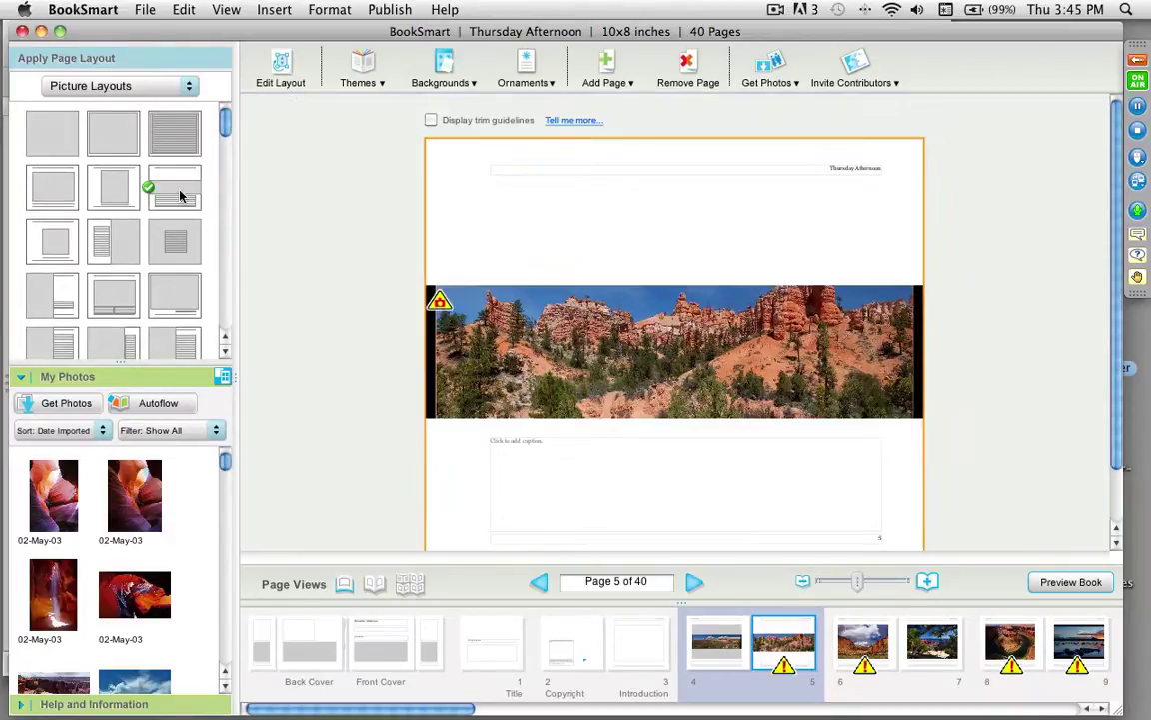
{"action": "left_click", "coordinate": [656, 330]}
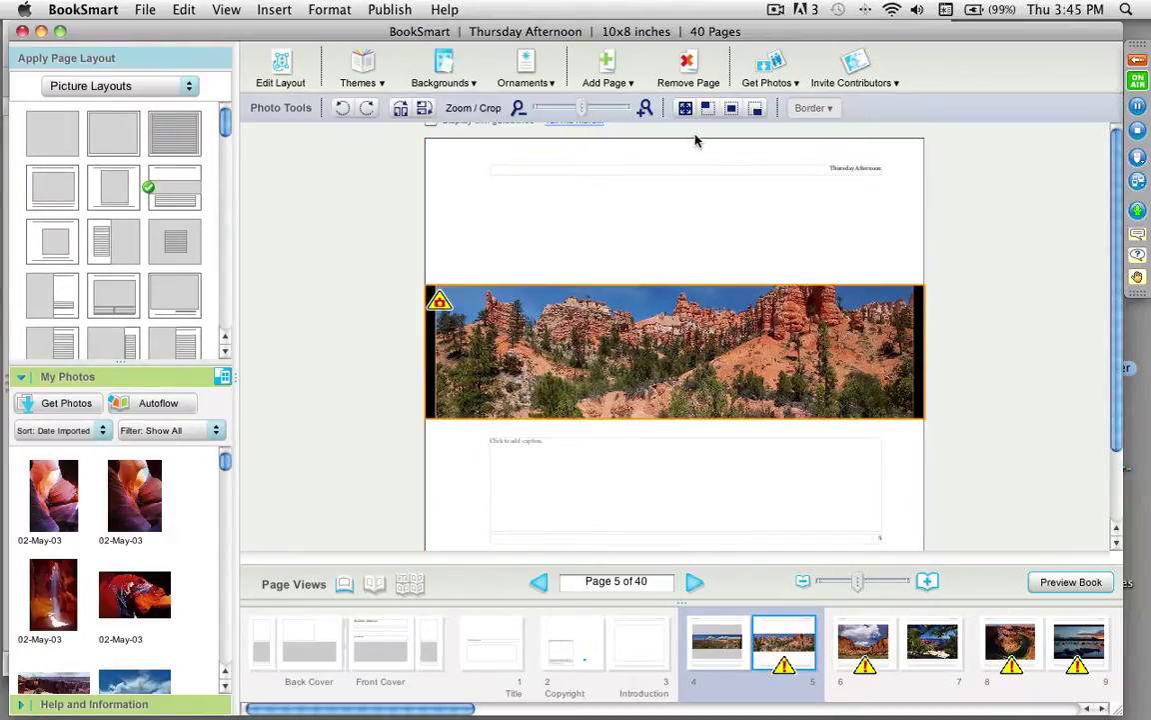
{"action": "left_click", "coordinate": [731, 108]}
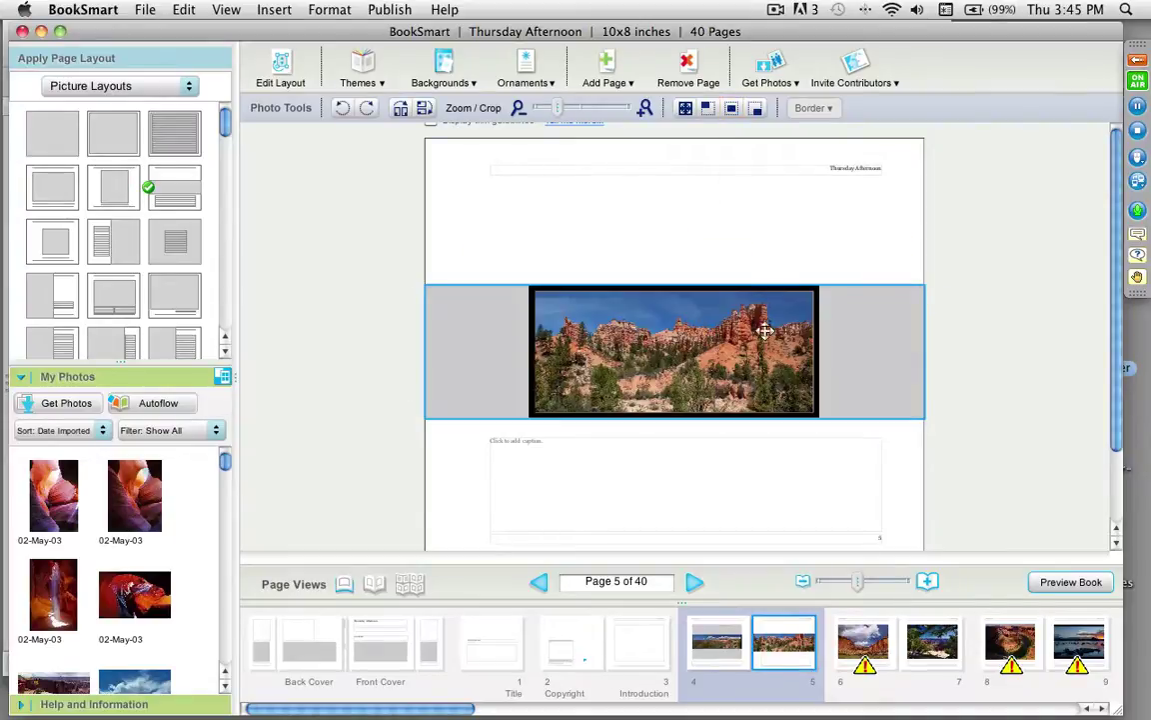
{"action": "left_click", "coordinate": [62, 197]}
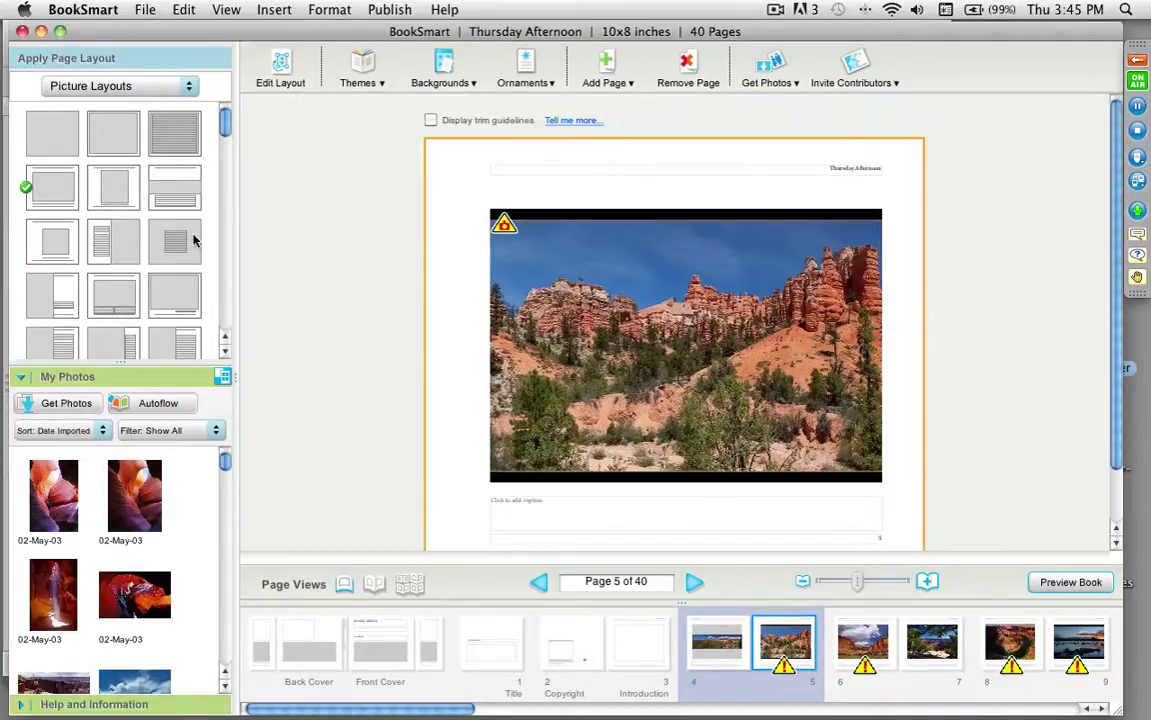
{"action": "left_click", "coordinate": [663, 295]}
{"action": "left_click", "coordinate": [730, 108]}
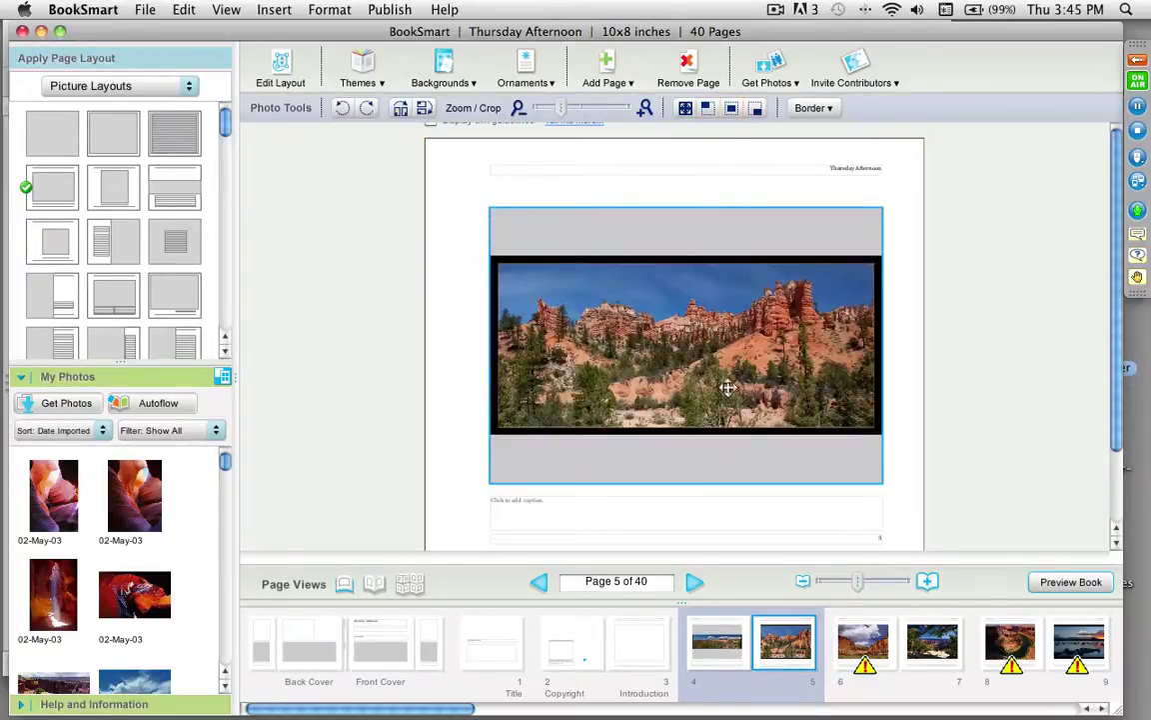
{"action": "left_click", "coordinate": [453, 410]}
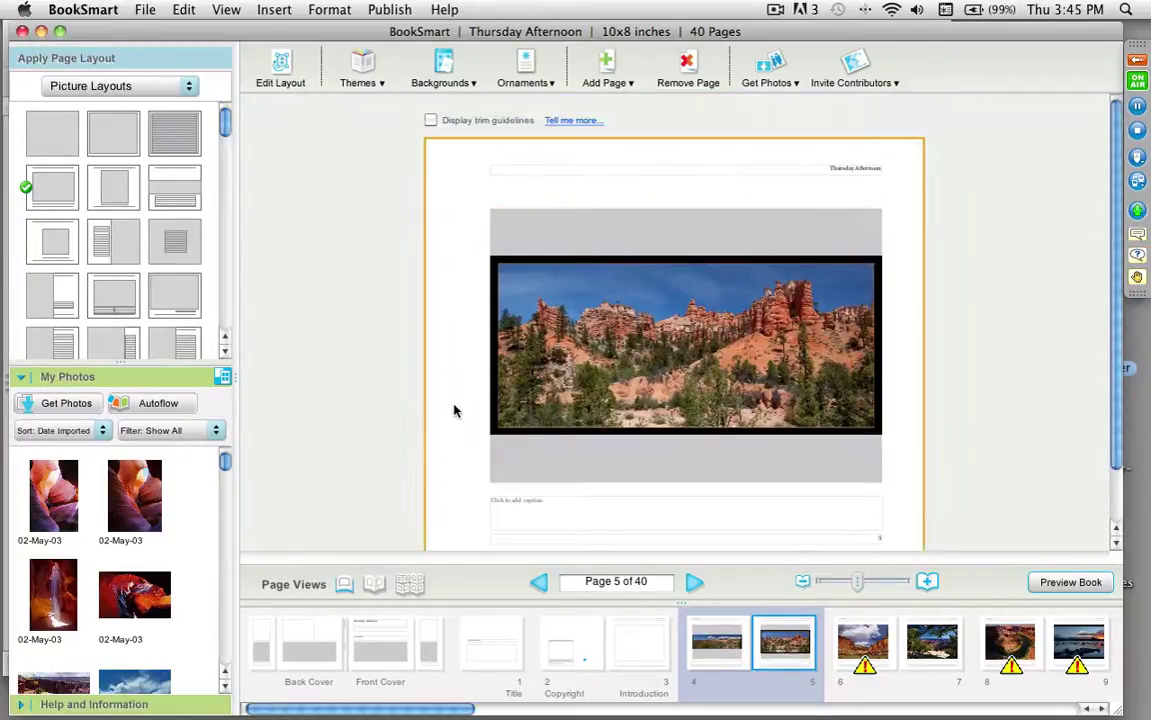
{"action": "left_click", "coordinate": [556, 226]}
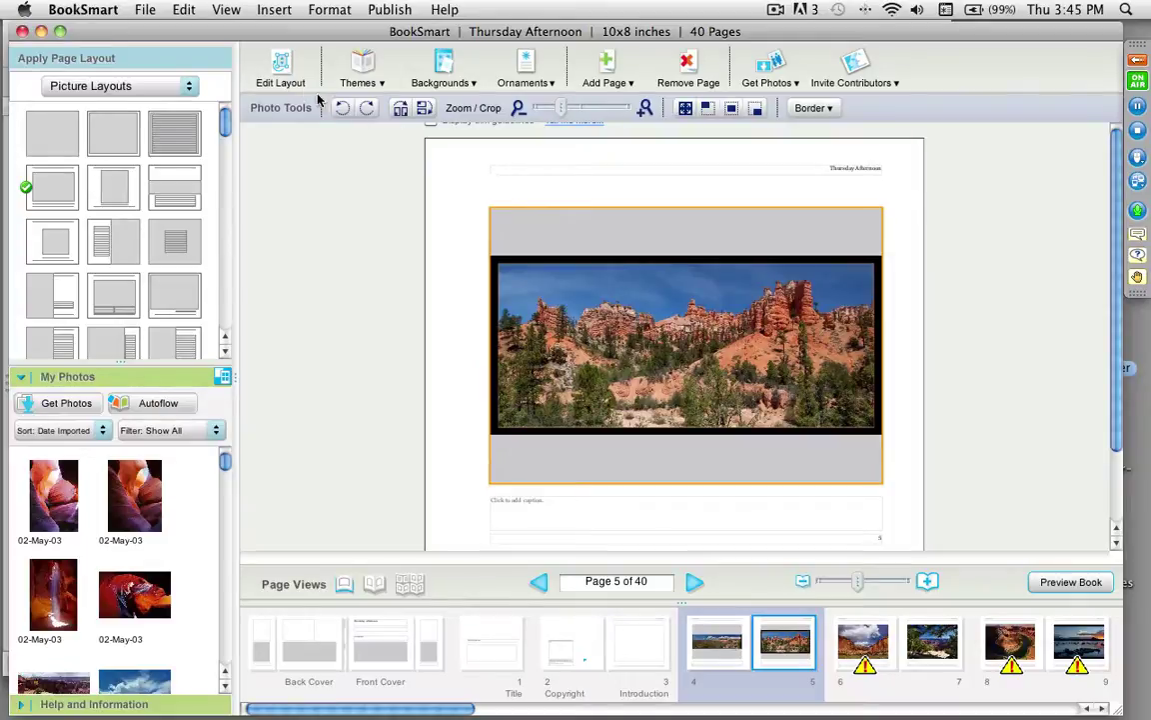
{"action": "left_click", "coordinate": [281, 72]}
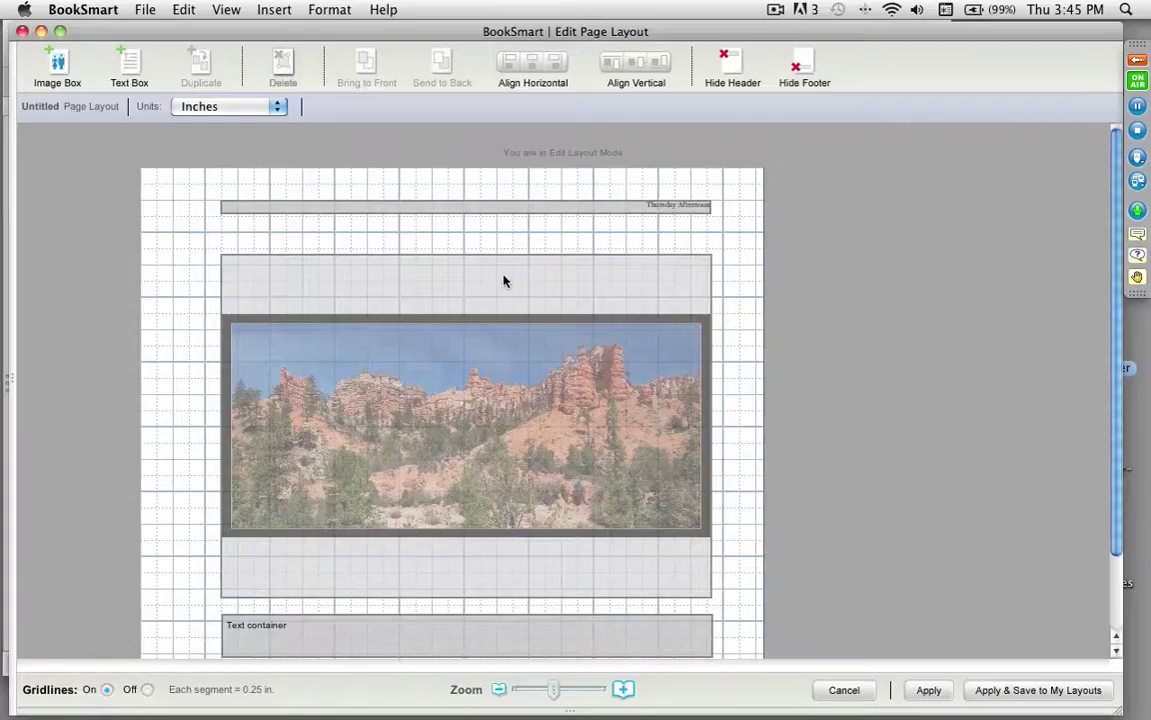
Step: Raise and shorten the photo box into a panoramic strip, stretch the caption box up, and save as Panoramic
{"action": "left_click_drag", "start_coordinate": [1116, 451], "coordinate": [1116, 467]}
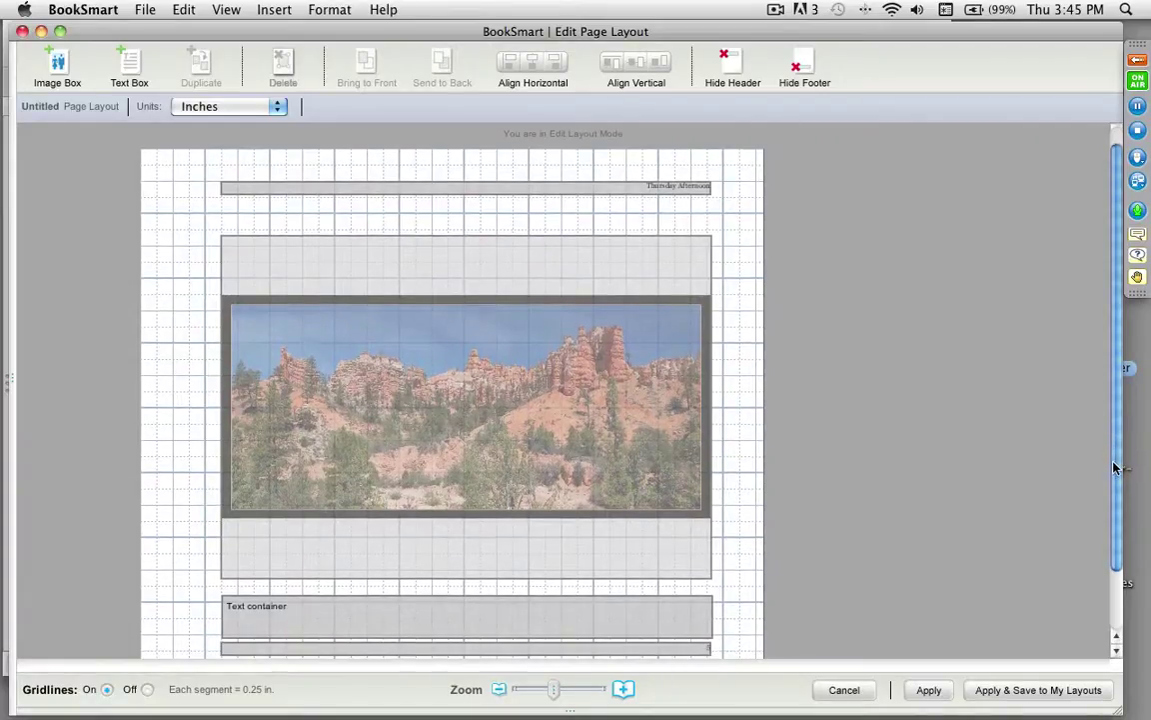
{"action": "left_click", "coordinate": [412, 281]}
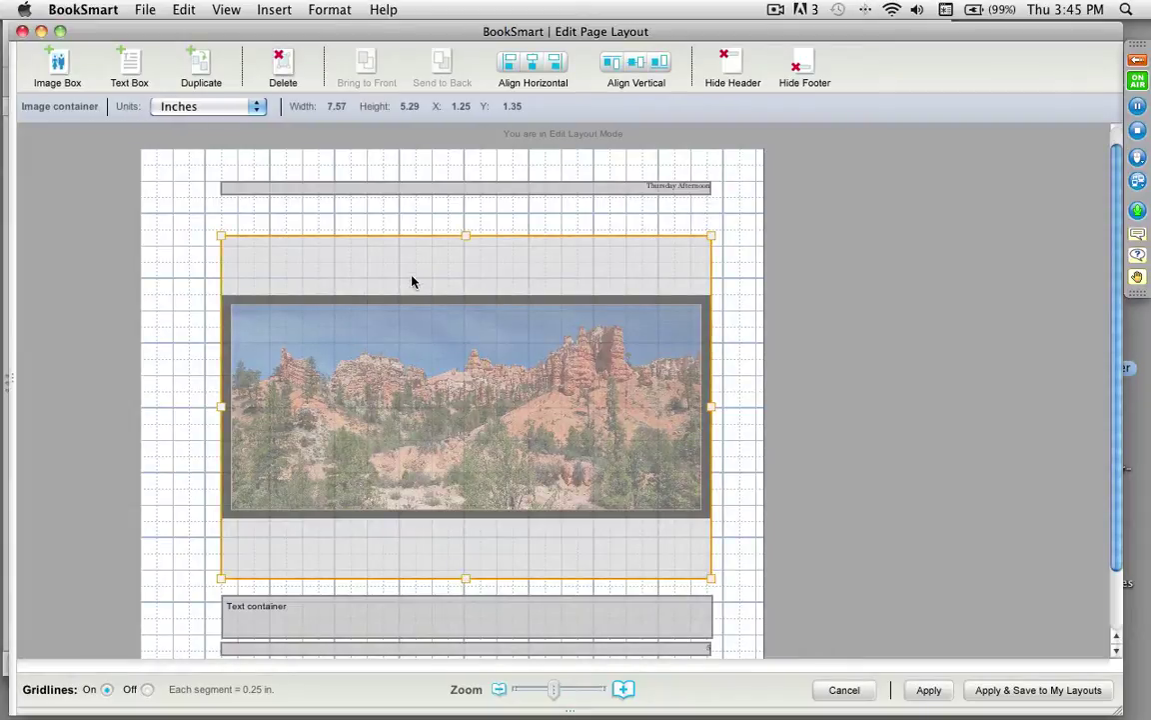
{"action": "left_click_drag", "start_coordinate": [432, 267], "coordinate": [433, 249]}
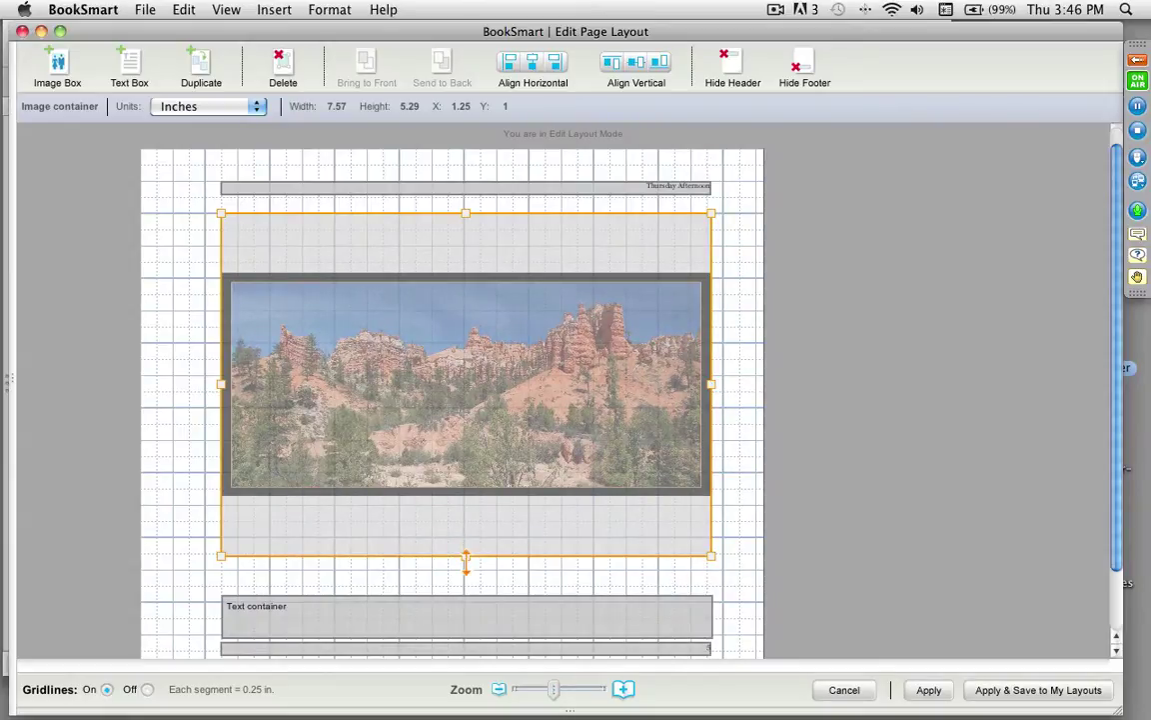
{"action": "left_click_drag", "start_coordinate": [466, 560], "coordinate": [462, 460]}
{"action": "left_click", "coordinate": [484, 608]}
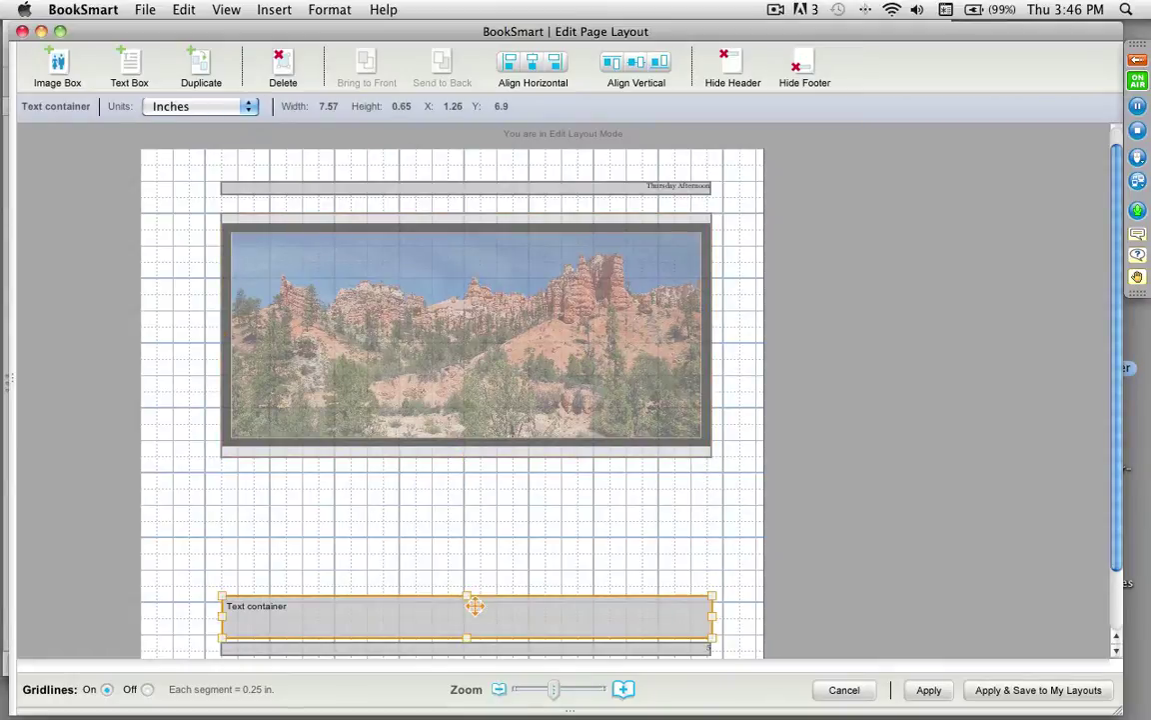
{"action": "left_click_drag", "start_coordinate": [467, 600], "coordinate": [456, 476]}
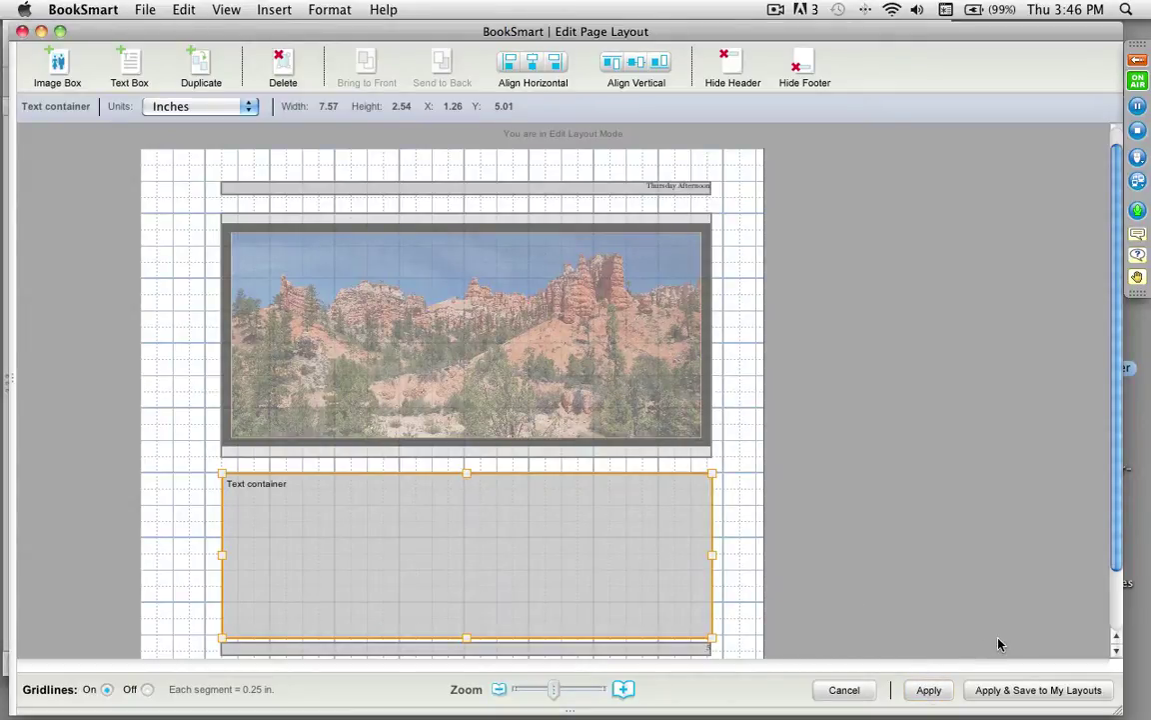
{"action": "left_click", "coordinate": [1032, 690]}
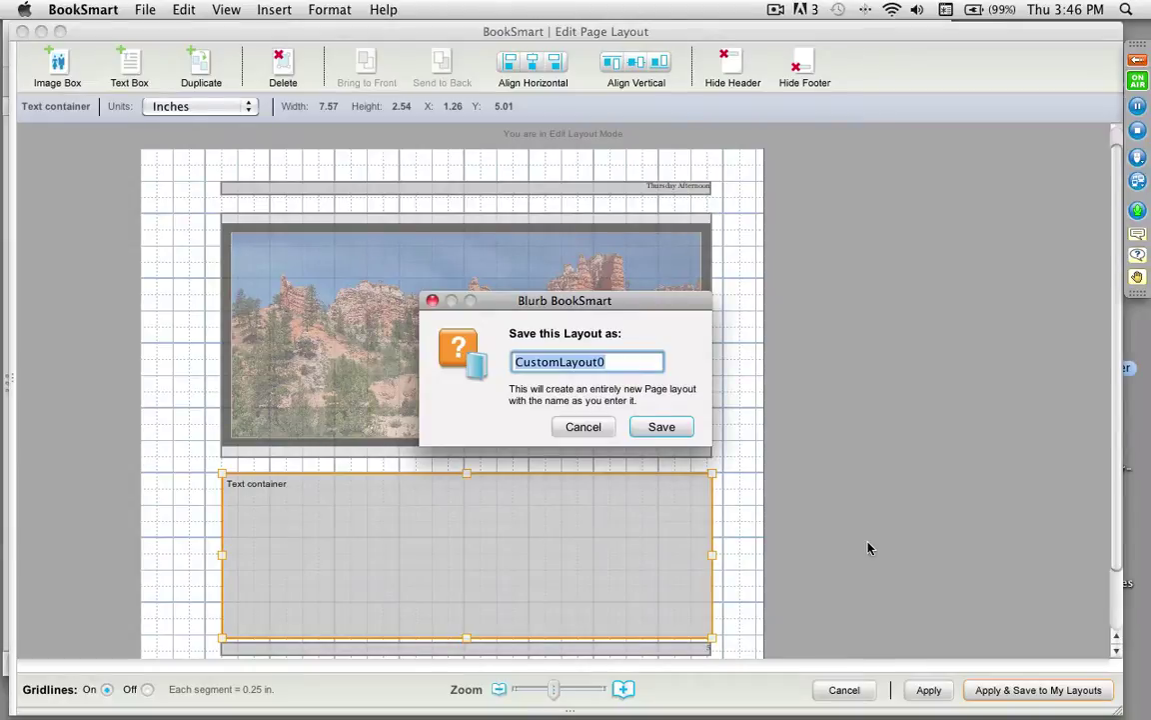
{"action": "type", "text": "Panoramic 1"}
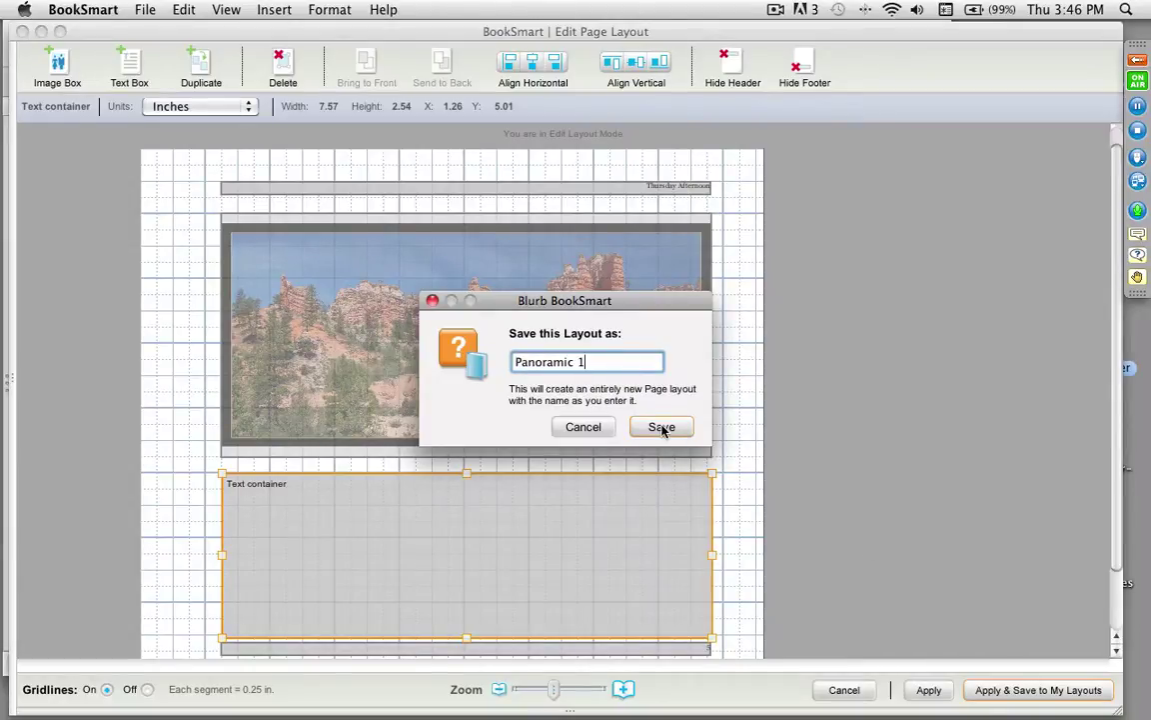
Step: Save the Panoramic layout and zoom into page 5 in the print preview
{"action": "left_click", "coordinate": [661, 427]}
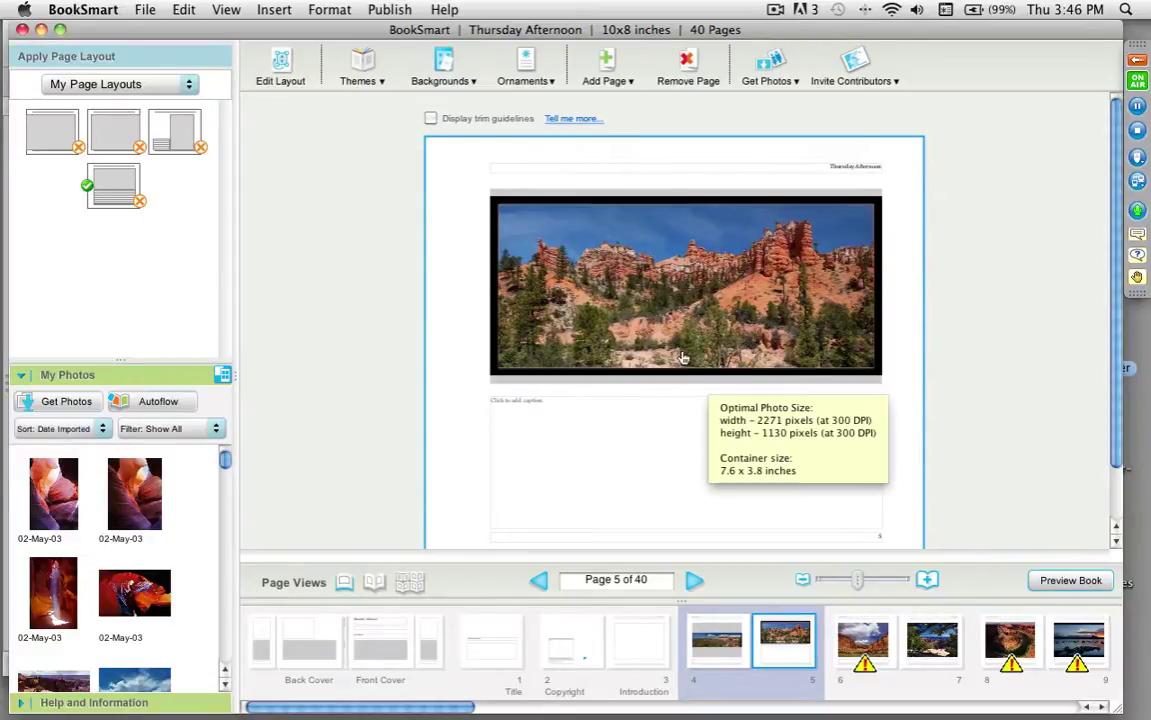
{"action": "left_click", "coordinate": [1071, 581]}
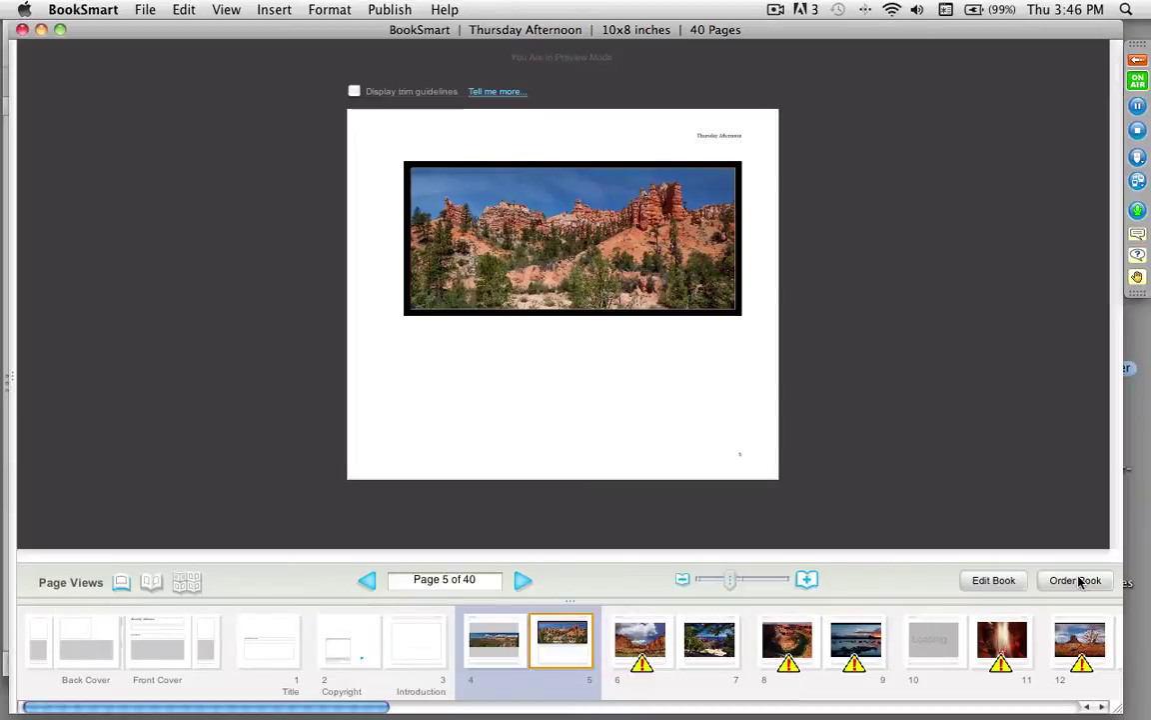
{"action": "mouse_move", "coordinate": [729, 589]}
{"action": "left_mouse_down"}
{"action": "mouse_move", "coordinate": [770, 586]}
{"action": "mouse_move", "coordinate": [742, 587]}
{"action": "left_mouse_up"}
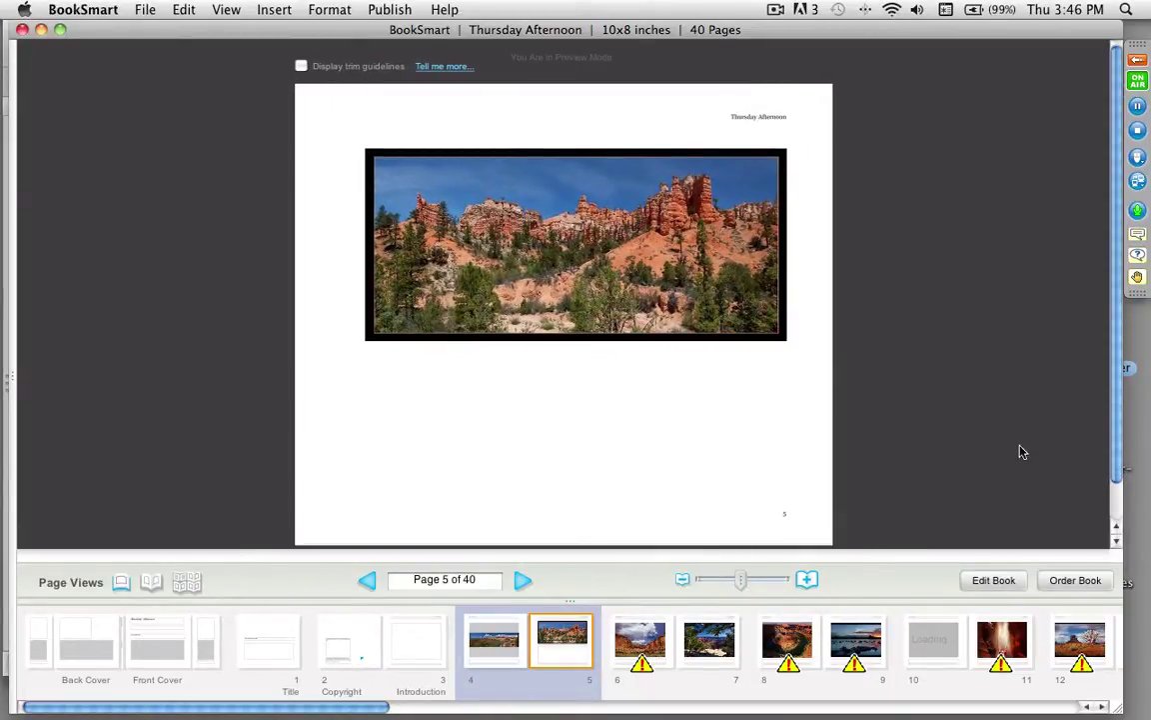
Step: Back in the editor, view pages 4–5 as a spread and all 40 pages as thumbnails
{"action": "left_click", "coordinate": [1001, 580]}
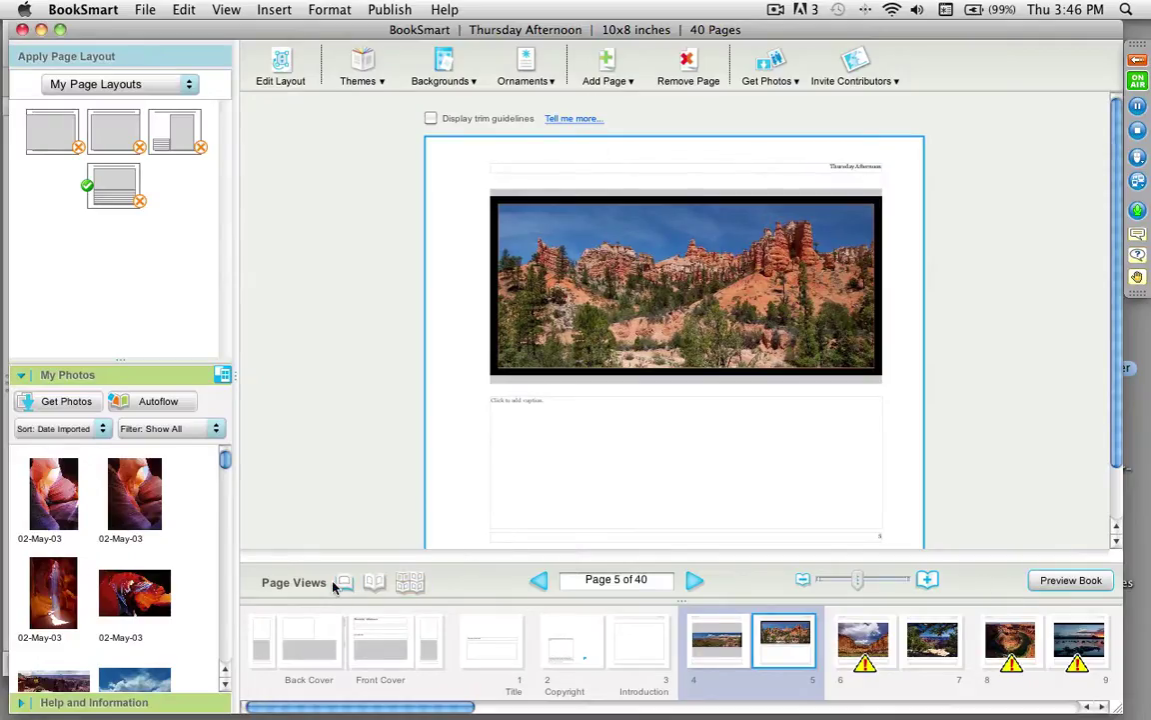
{"action": "left_click", "coordinate": [369, 586]}
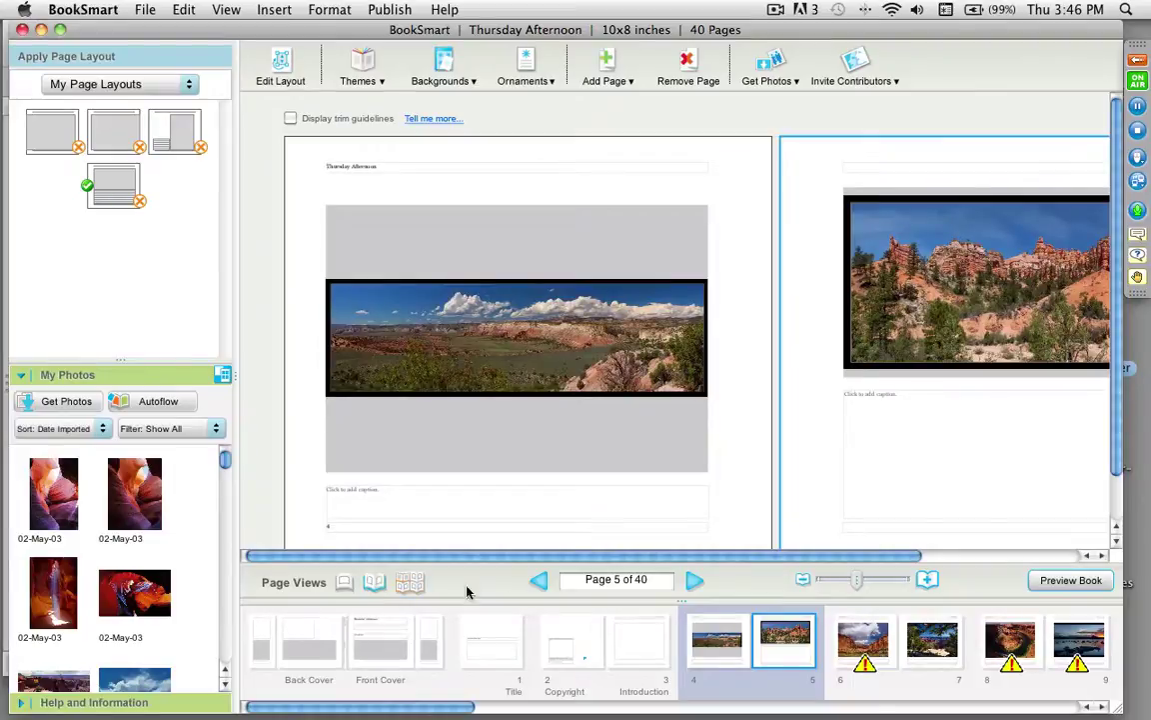
{"action": "left_click", "coordinate": [413, 584]}
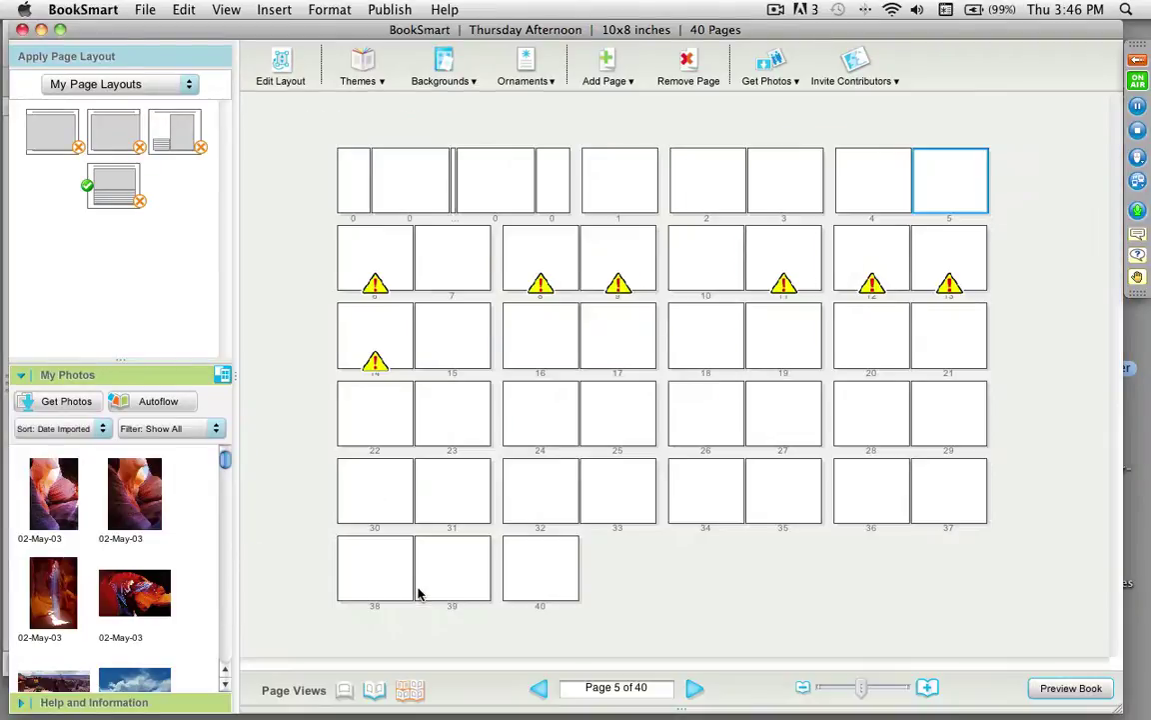
{"action": "left_click", "coordinate": [374, 690]}
Step: Select page 4's caption area, then show the book's hardcover cover spread
{"action": "left_click_drag", "start_coordinate": [752, 555], "coordinate": [820, 566]}
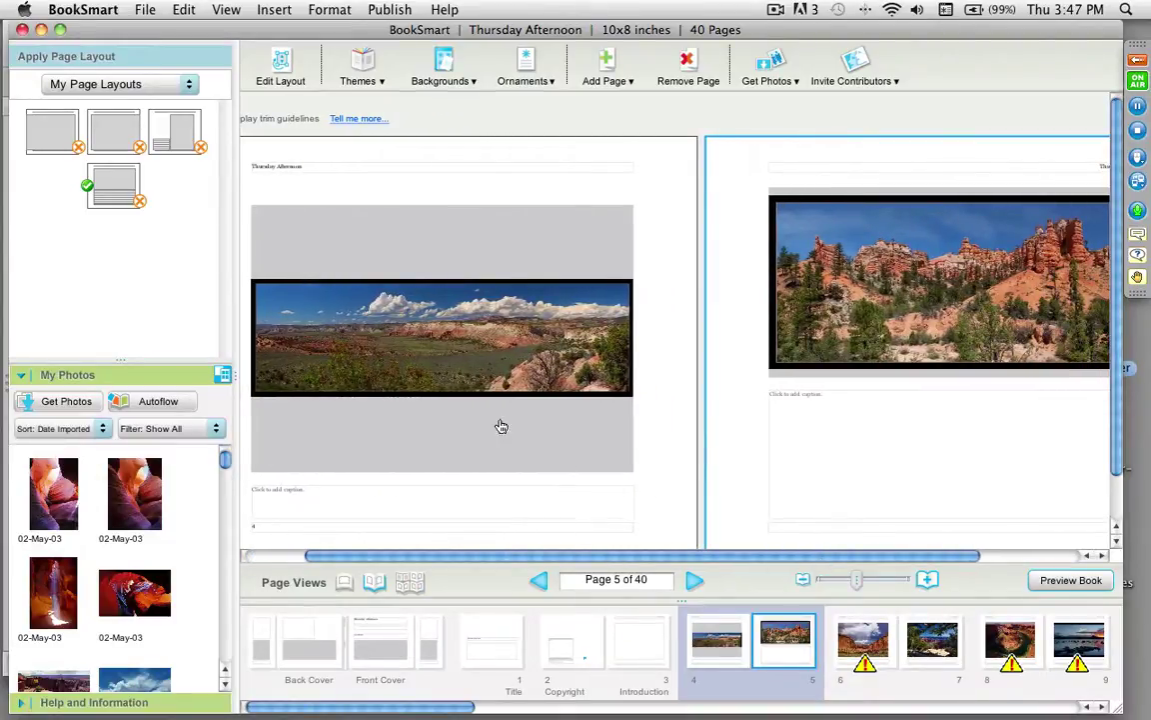
{"action": "left_click", "coordinate": [573, 498]}
{"action": "left_click", "coordinate": [388, 659]}
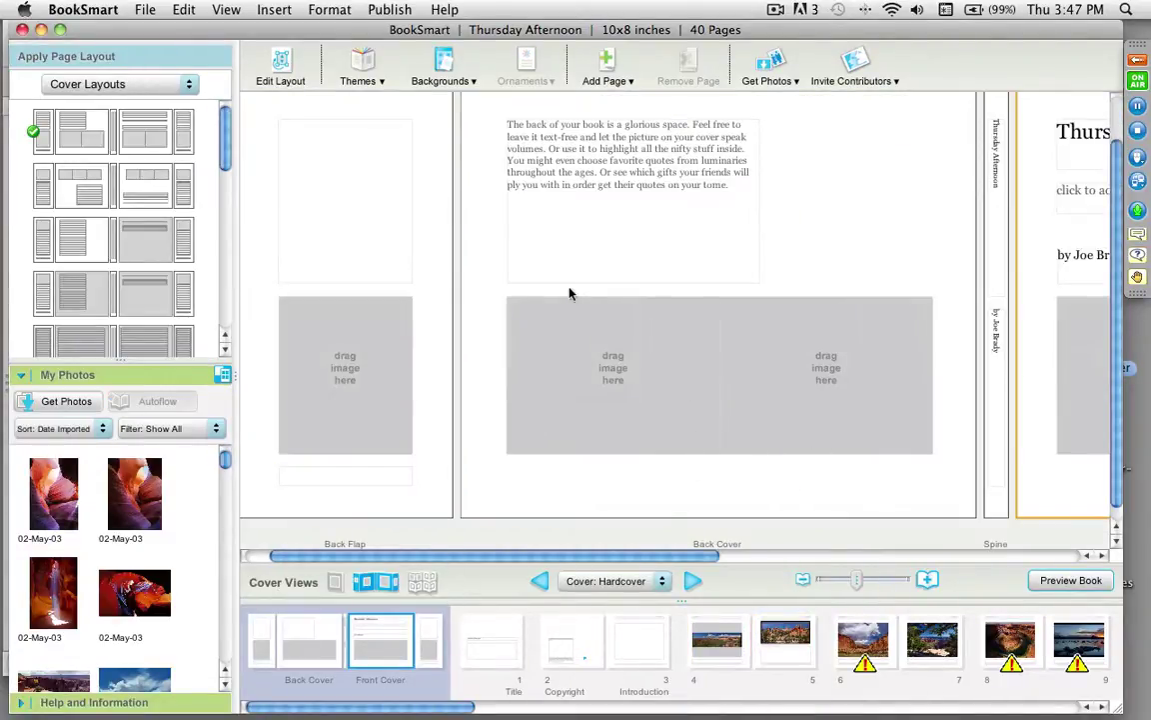
{"action": "left_click", "coordinate": [147, 9]}
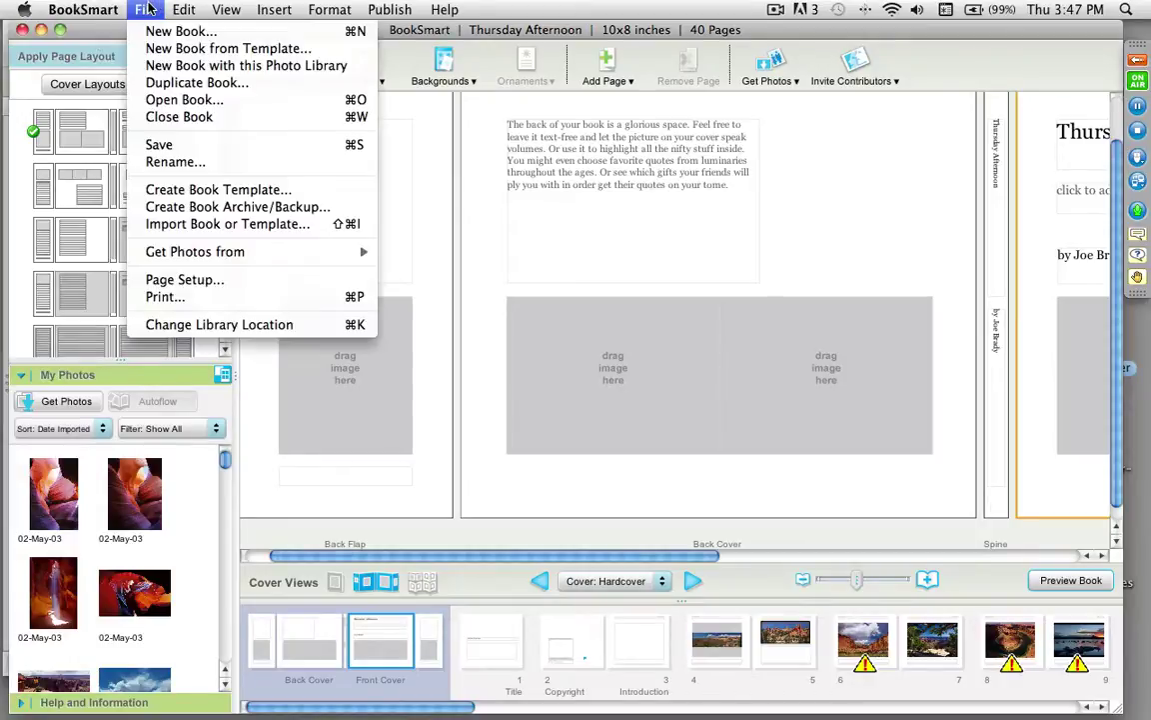
Step: Open the northern arizona workshop book project
{"action": "left_click", "coordinate": [184, 101]}
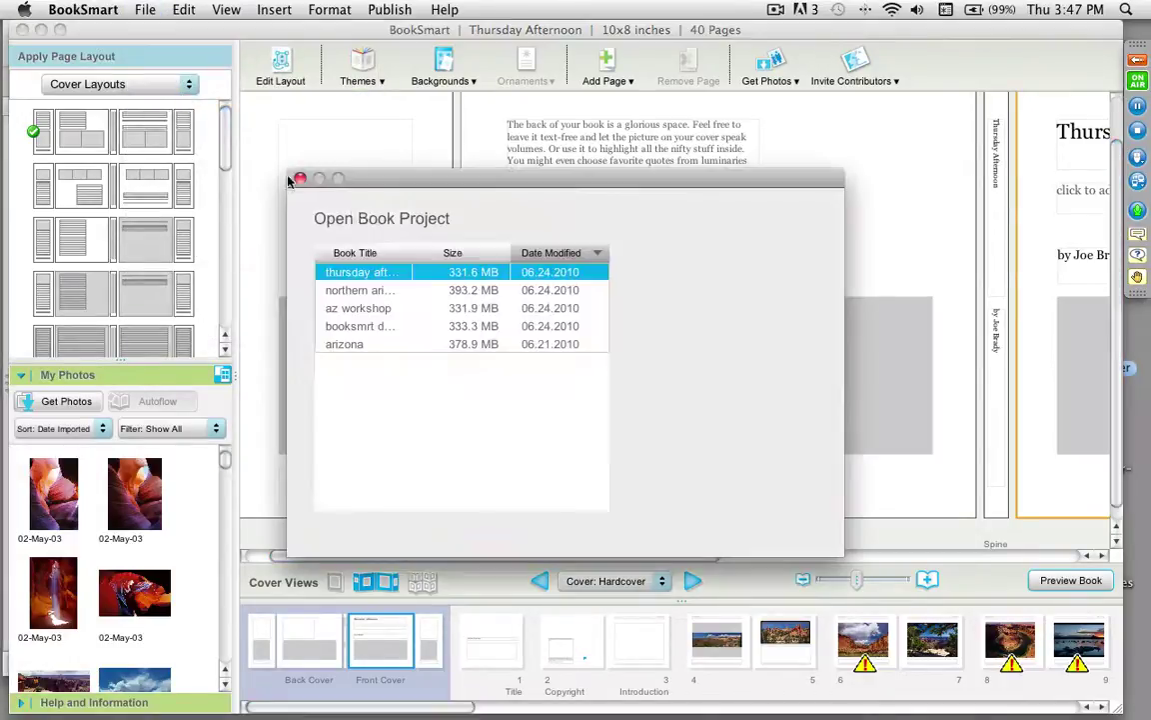
{"action": "left_click", "coordinate": [370, 289]}
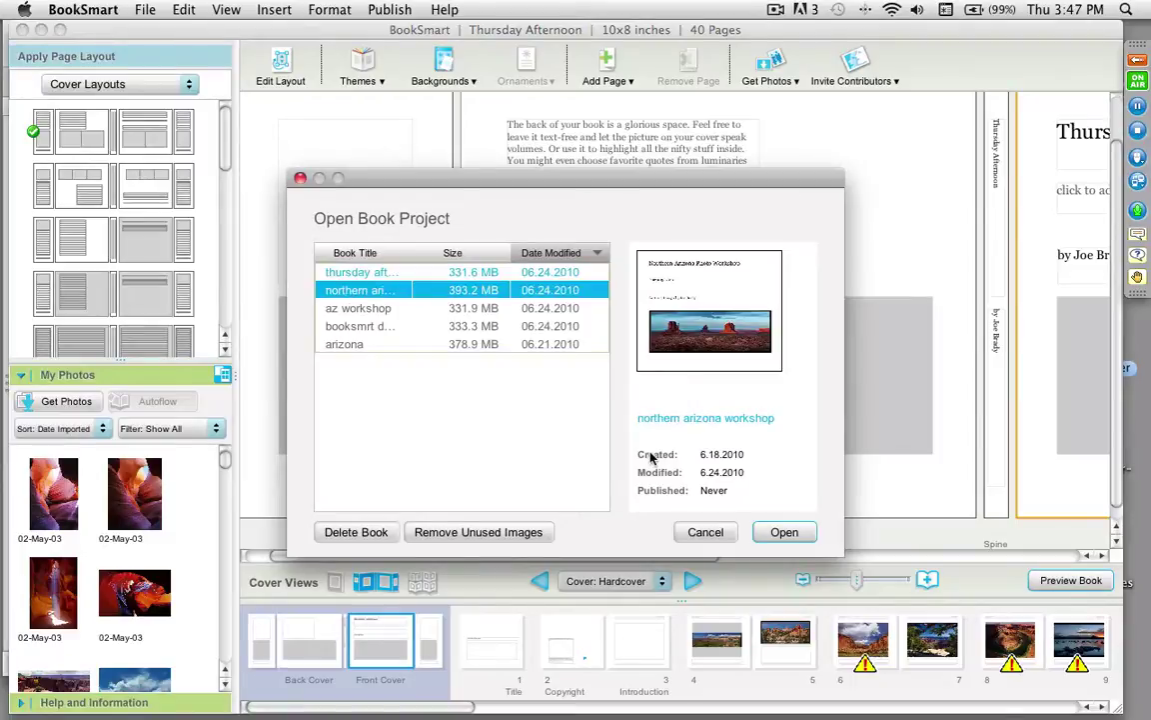
{"action": "left_click", "coordinate": [784, 532]}
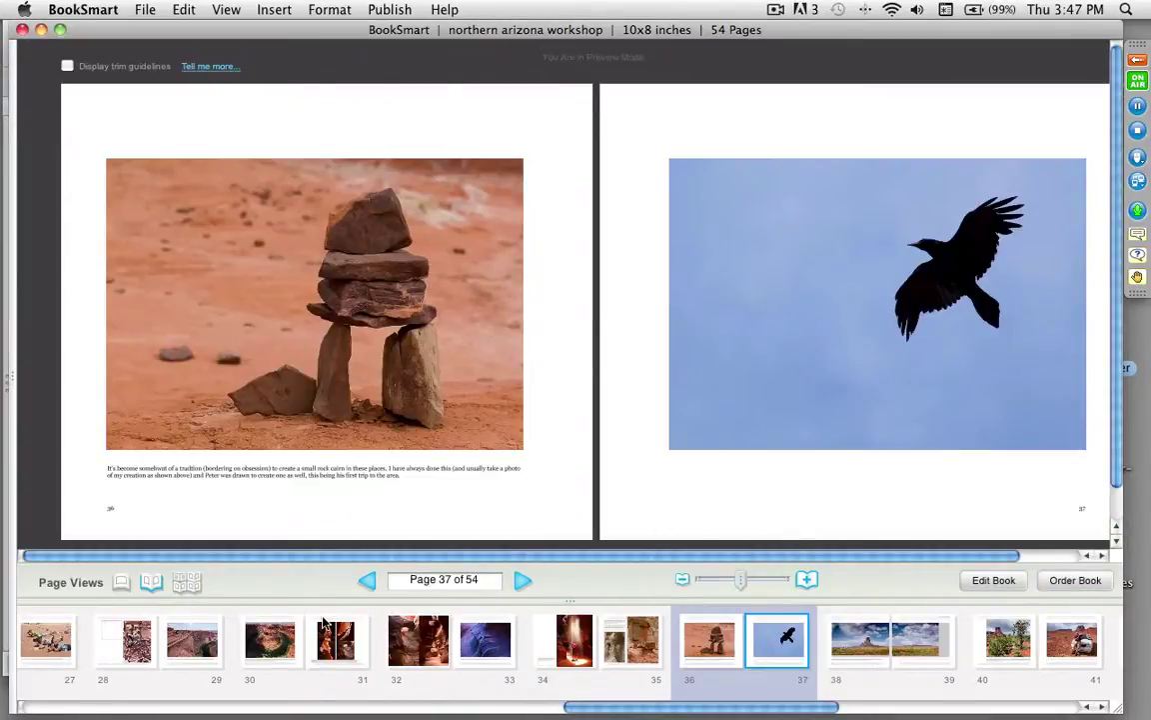
Step: Preview the workshop book's hardcover front cover, then return to editing it
{"action": "left_click", "coordinate": [239, 710]}
{"action": "left_click", "coordinate": [240, 710]}
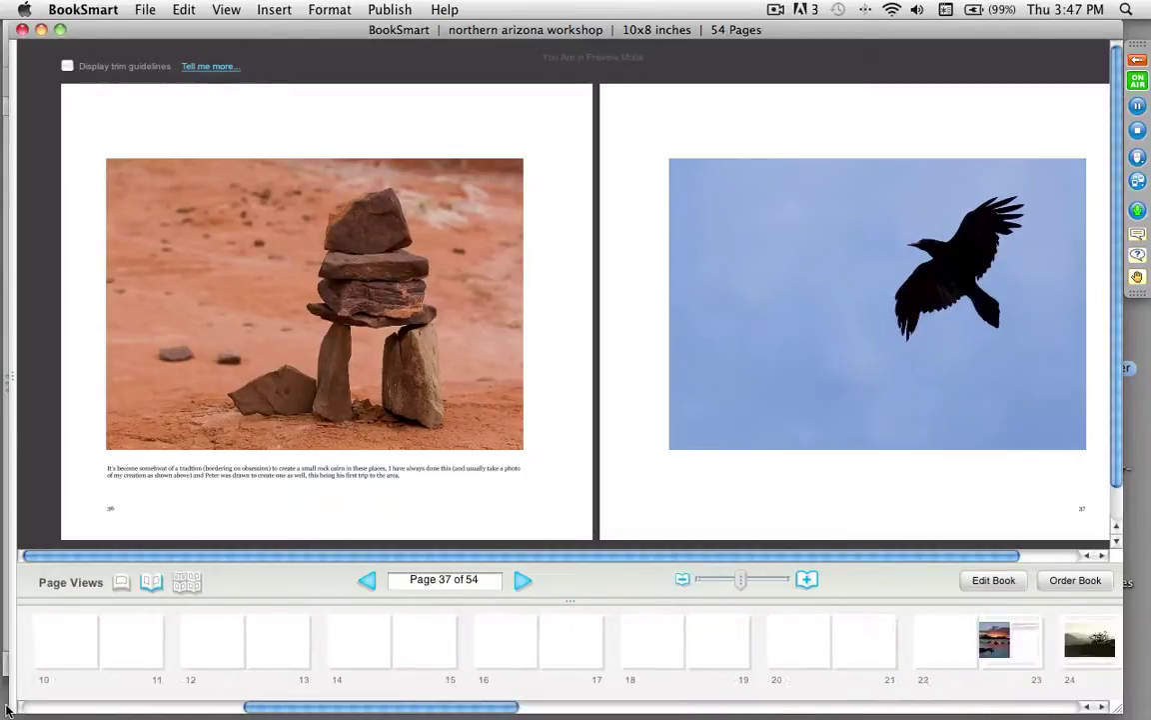
{"action": "left_click", "coordinate": [240, 710]}
{"action": "left_click", "coordinate": [146, 654]}
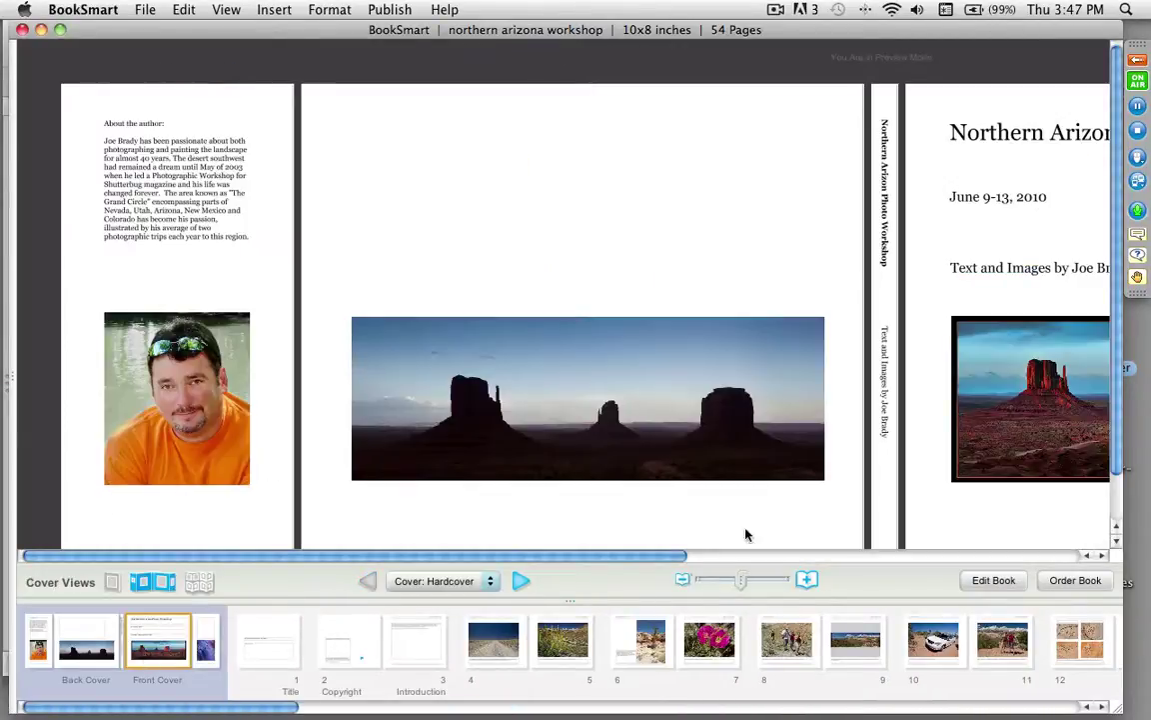
{"action": "left_click_drag", "start_coordinate": [642, 561], "coordinate": [1017, 537]}
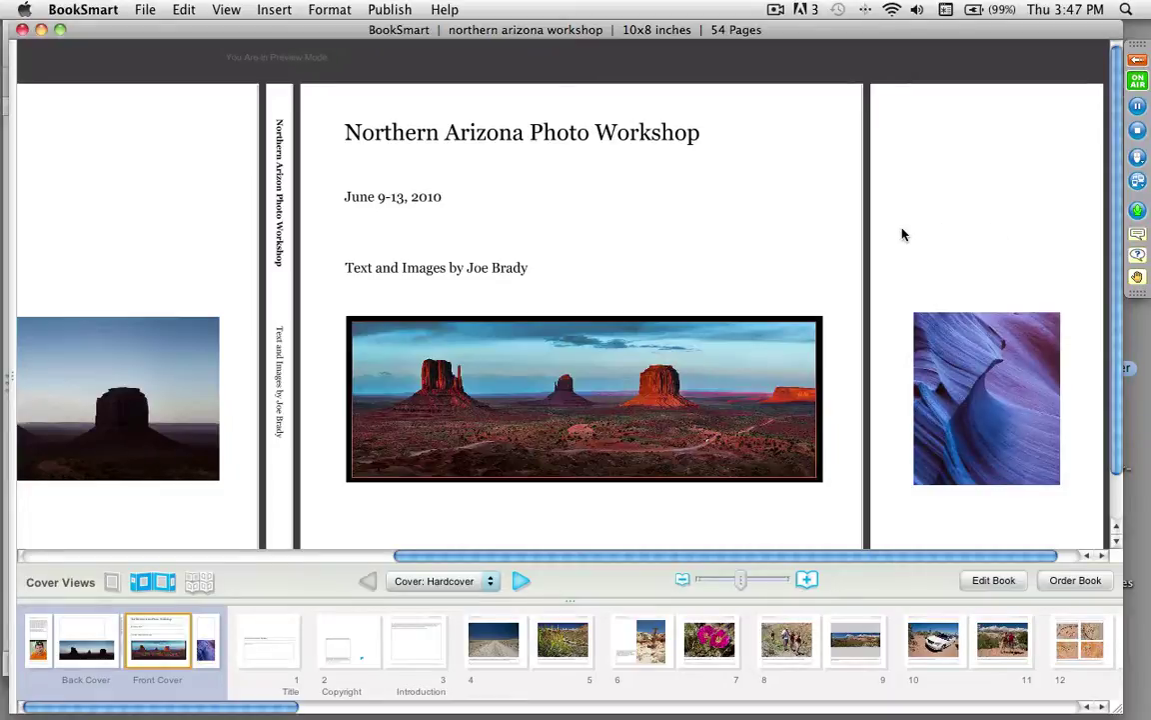
{"action": "left_click", "coordinate": [994, 580]}
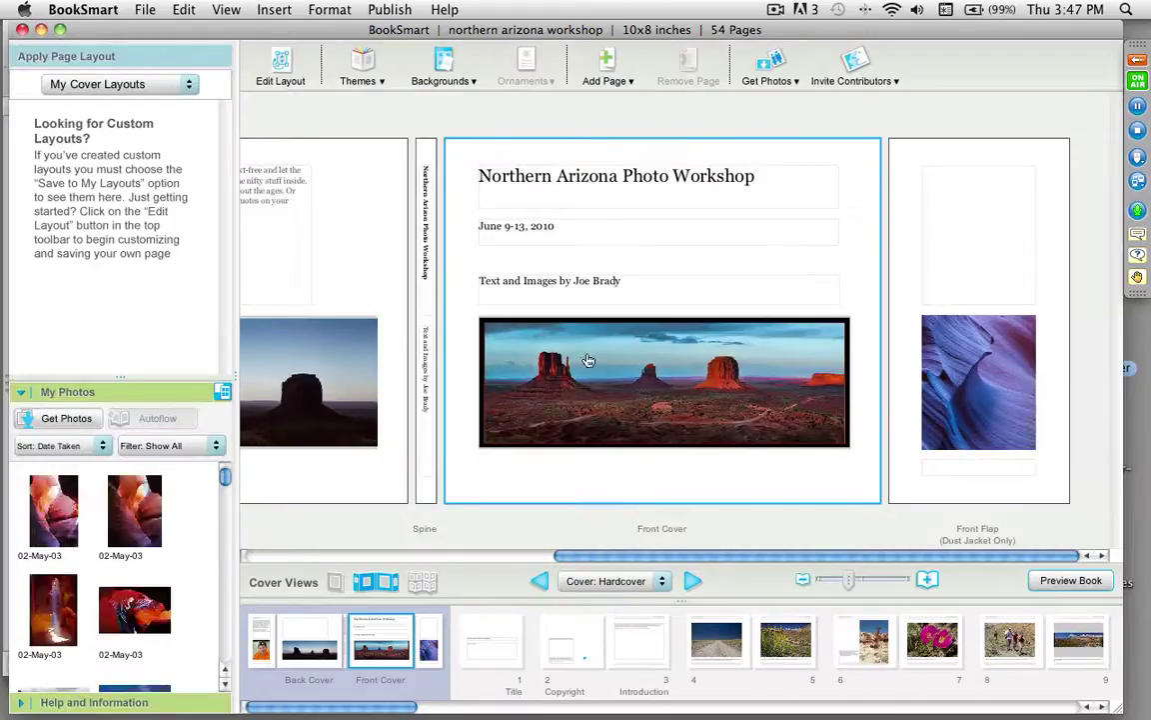
Step: Switch from the cover to interior pages and open the workshop book's pages 14–15 spread
{"action": "left_click_drag", "start_coordinate": [679, 562], "coordinate": [300, 556]}
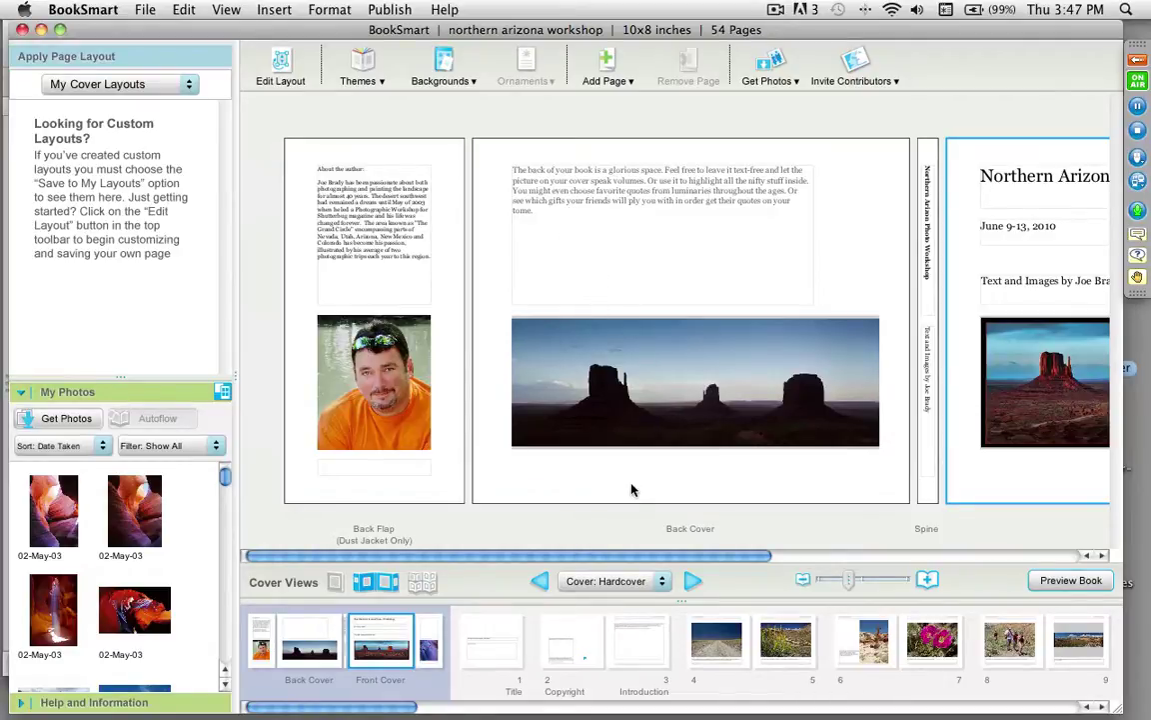
{"action": "left_click_drag", "start_coordinate": [651, 558], "coordinate": [574, 507]}
{"action": "left_click", "coordinate": [714, 640]}
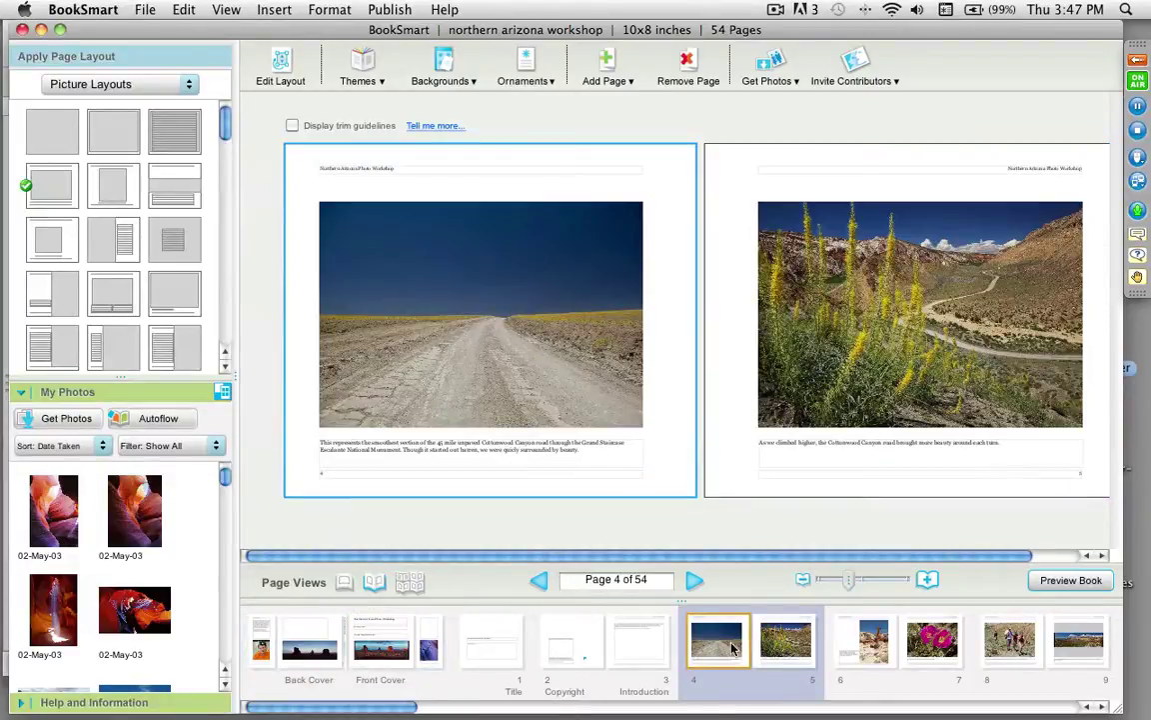
{"action": "left_click_drag", "start_coordinate": [386, 707], "coordinate": [600, 709]}
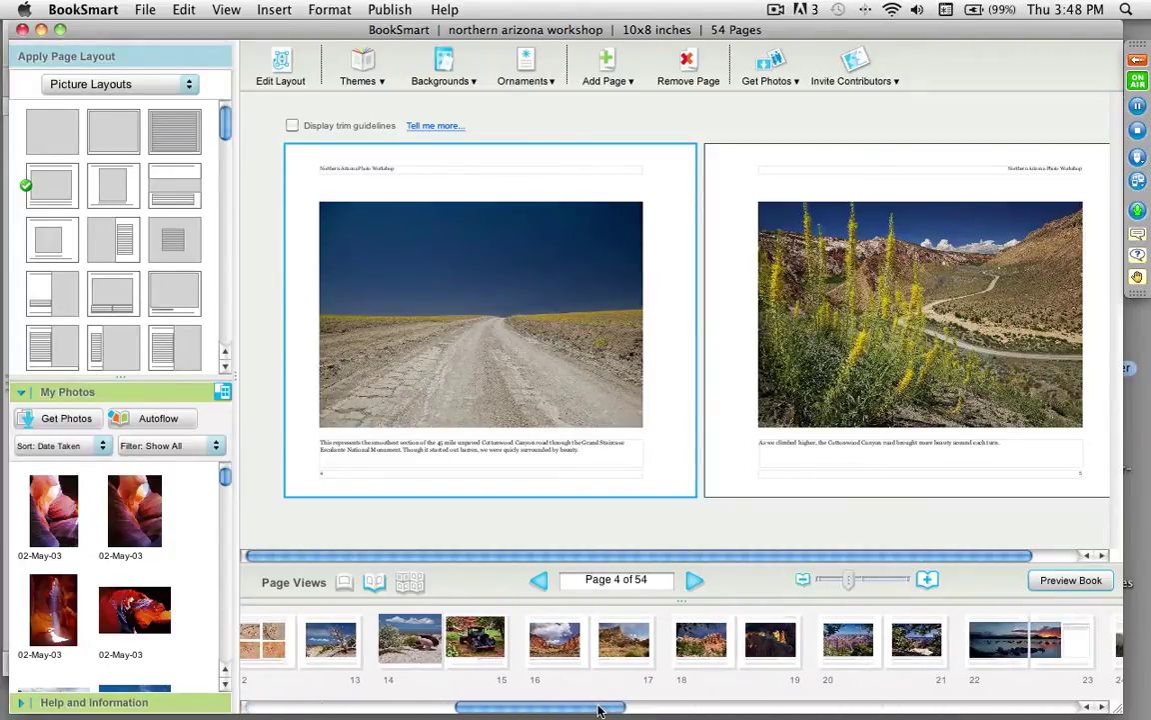
{"action": "left_click", "coordinate": [545, 648]}
{"action": "left_click", "coordinate": [409, 651]}
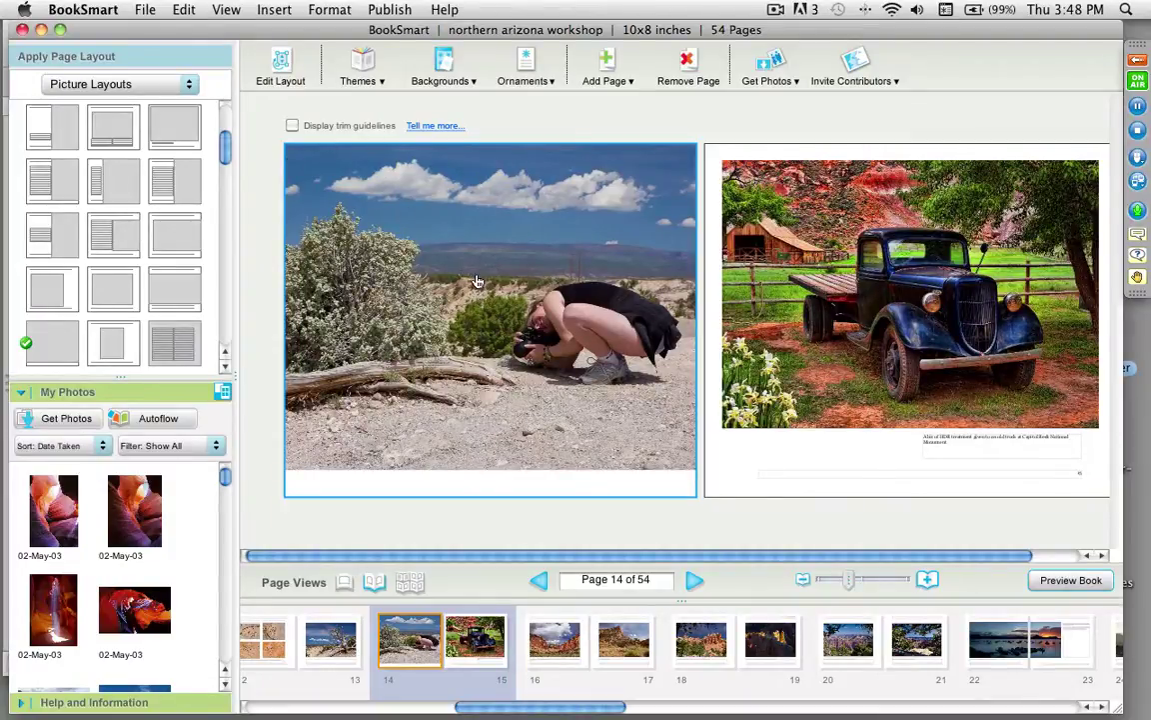
Step: Show and then hide the trim guidelines, then open the lake sunset spread on pages 22–23
{"action": "left_click", "coordinate": [292, 126]}
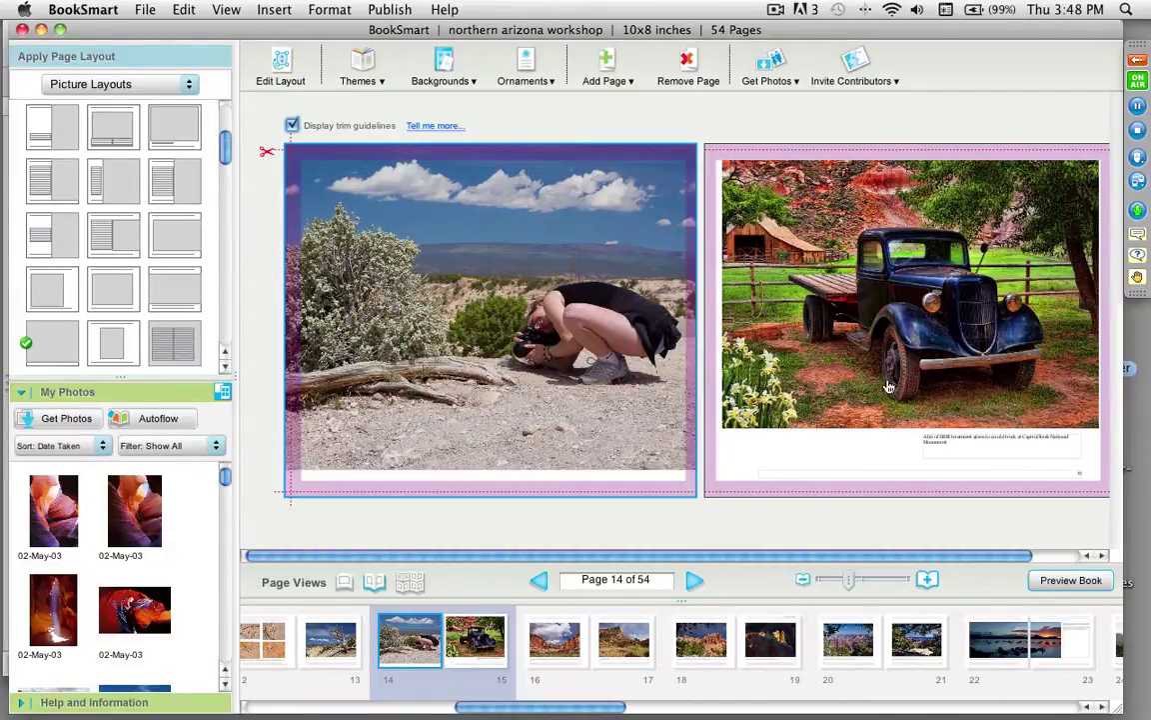
{"action": "mouse_move", "coordinate": [898, 327]}
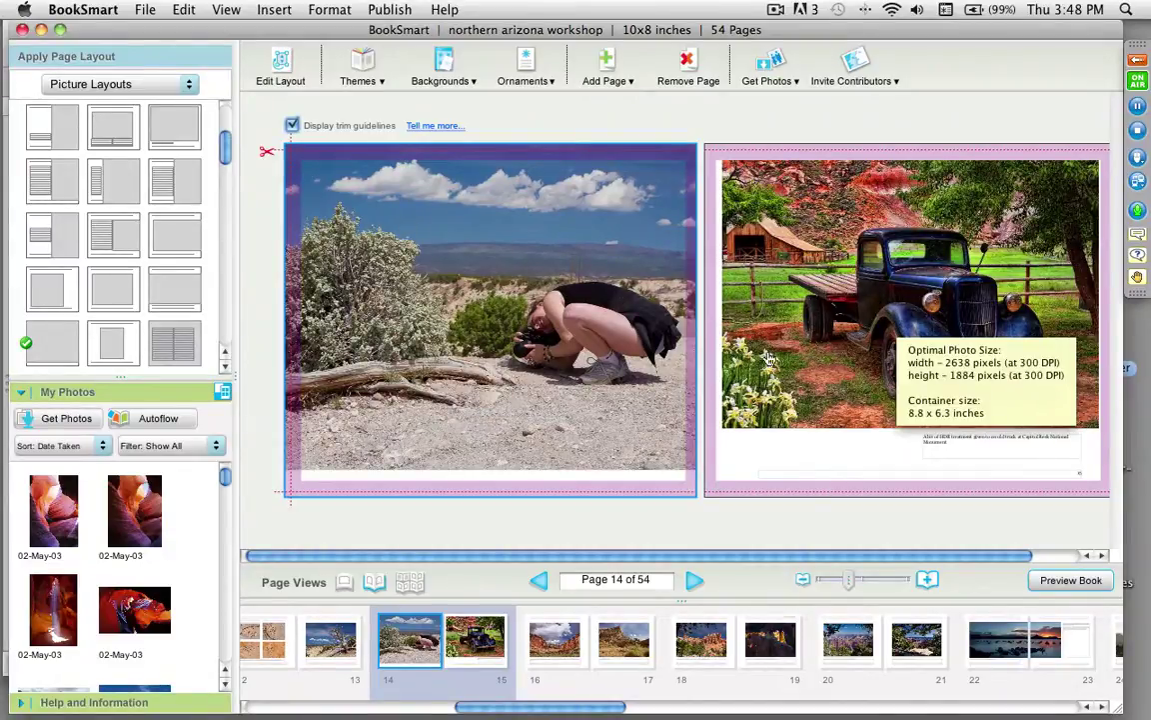
{"action": "left_click", "coordinate": [292, 126]}
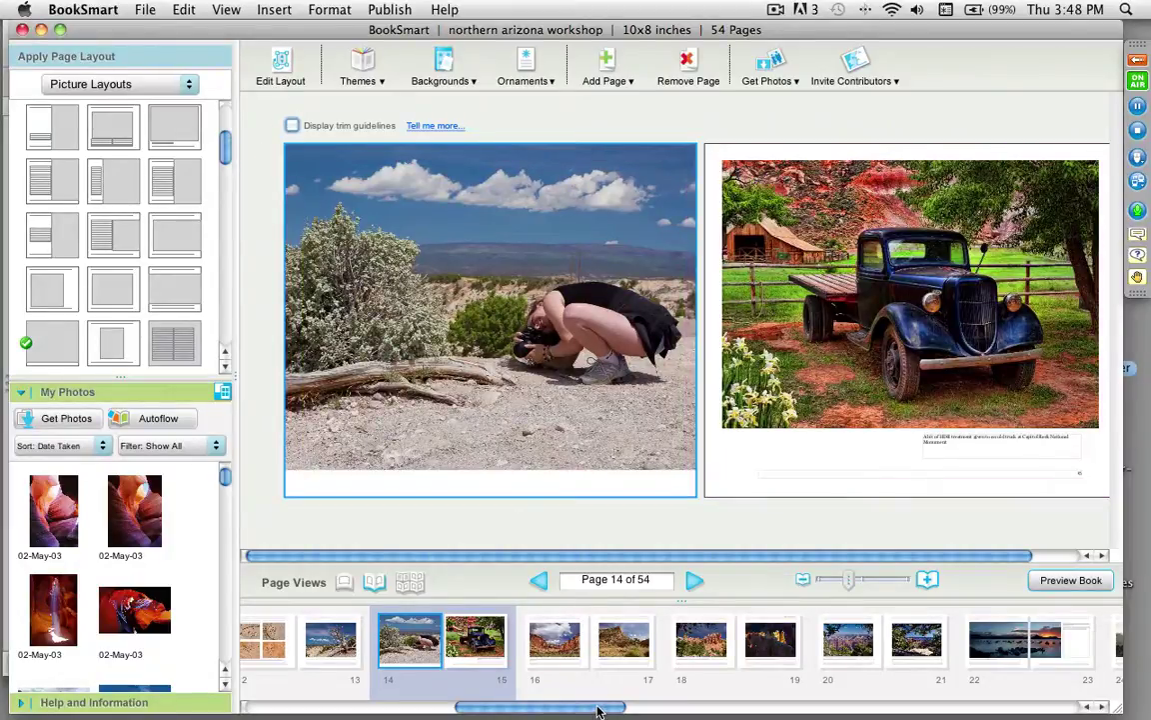
{"action": "left_click_drag", "start_coordinate": [598, 710], "coordinate": [712, 706]}
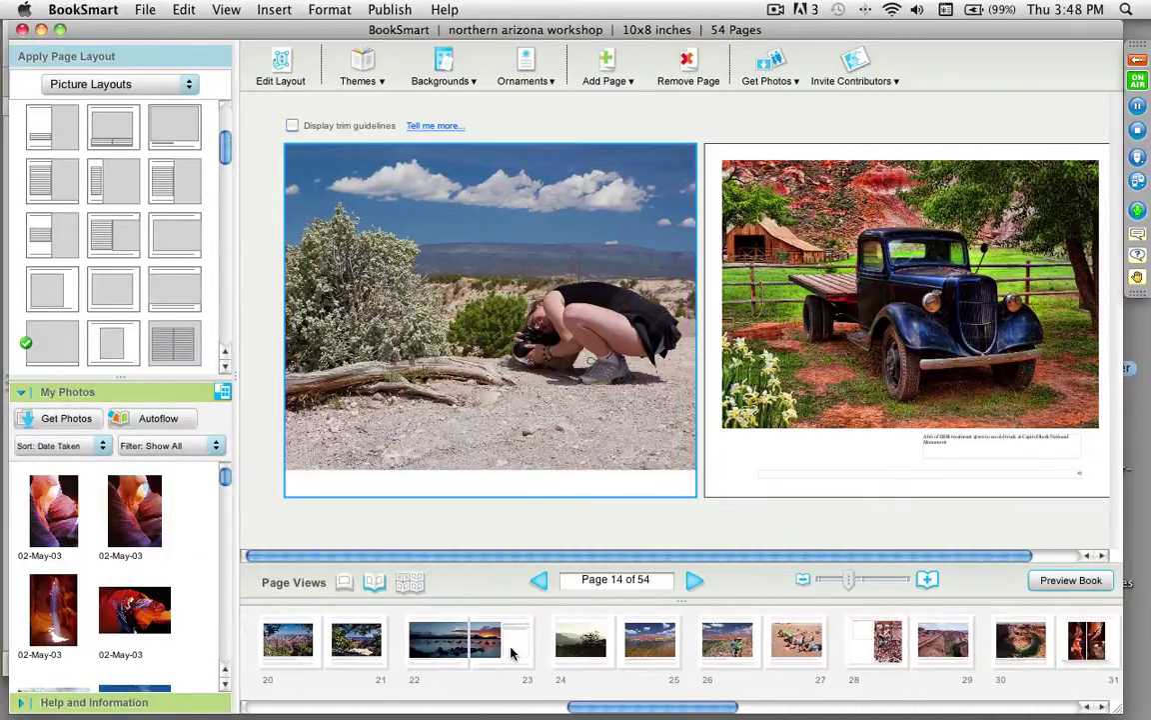
{"action": "left_click", "coordinate": [511, 652]}
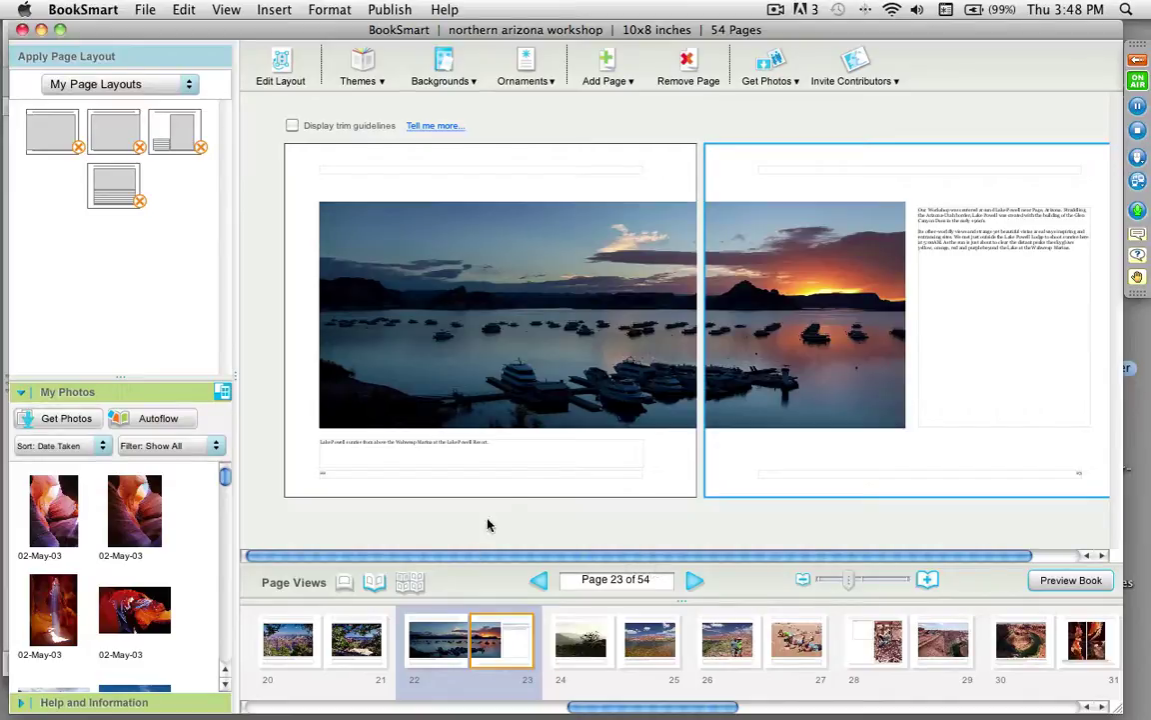
Step: Slide the sunset and lake images within their frames so the halves align, then preview the book
{"action": "left_click", "coordinate": [781, 395]}
{"action": "left_click", "coordinate": [594, 399]}
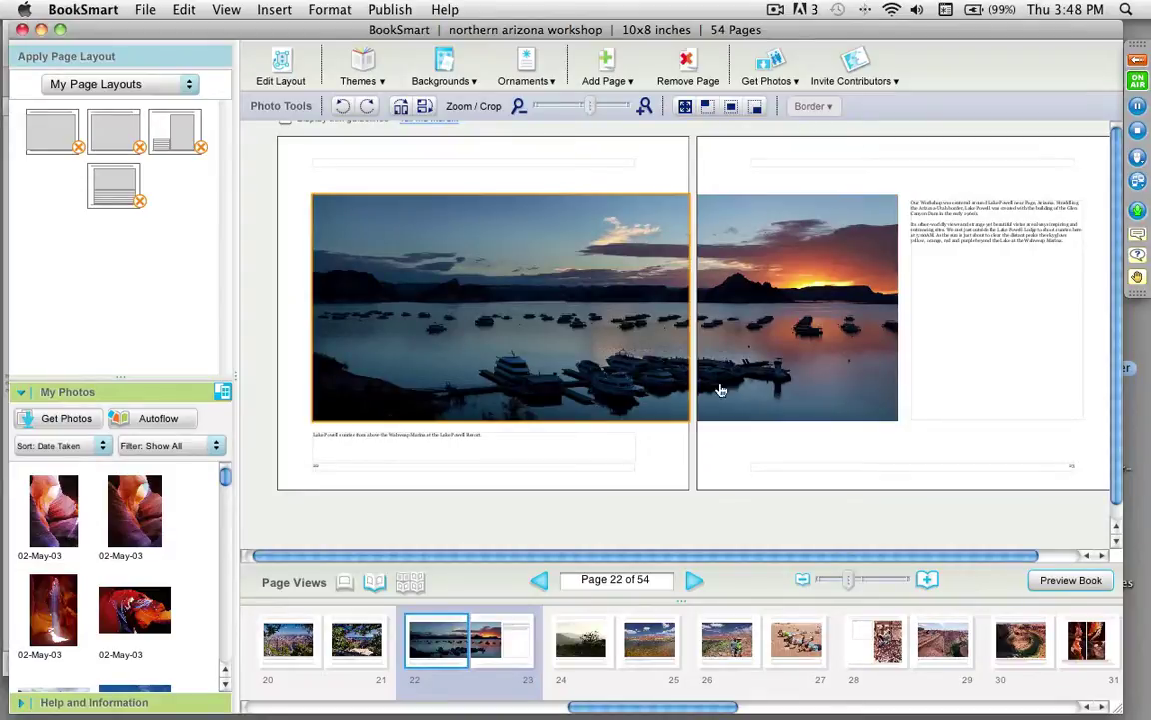
{"action": "left_click", "coordinate": [752, 387]}
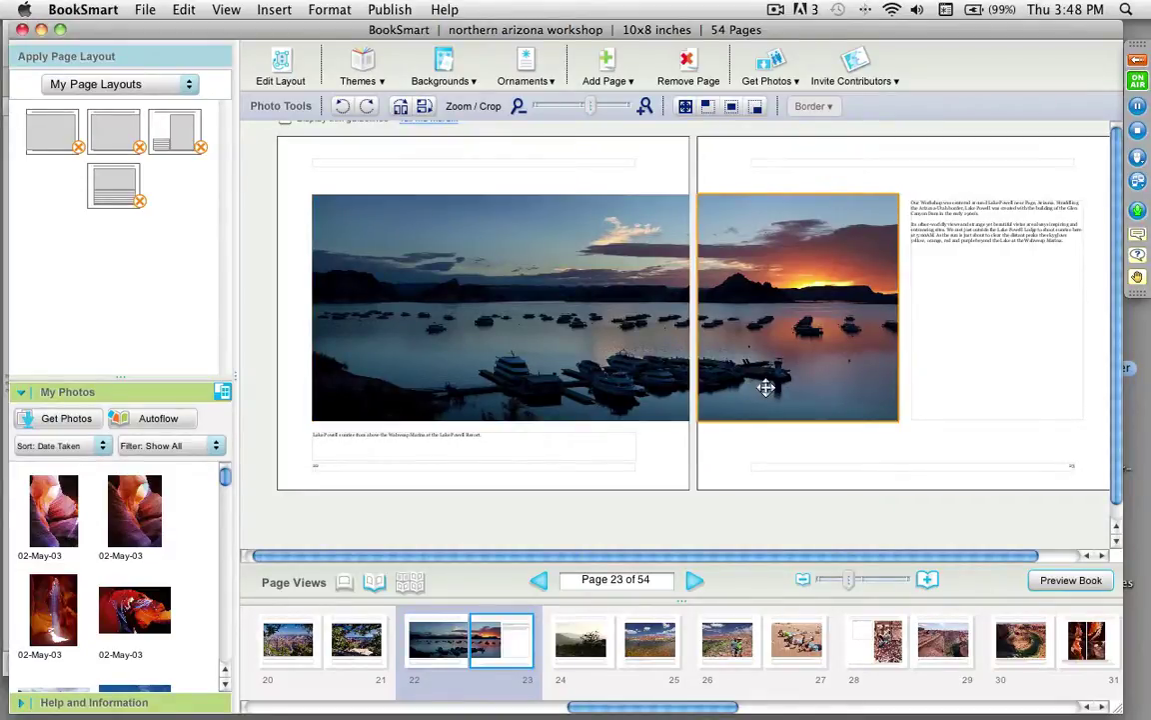
{"action": "left_click_drag", "start_coordinate": [748, 386], "coordinate": [779, 387]}
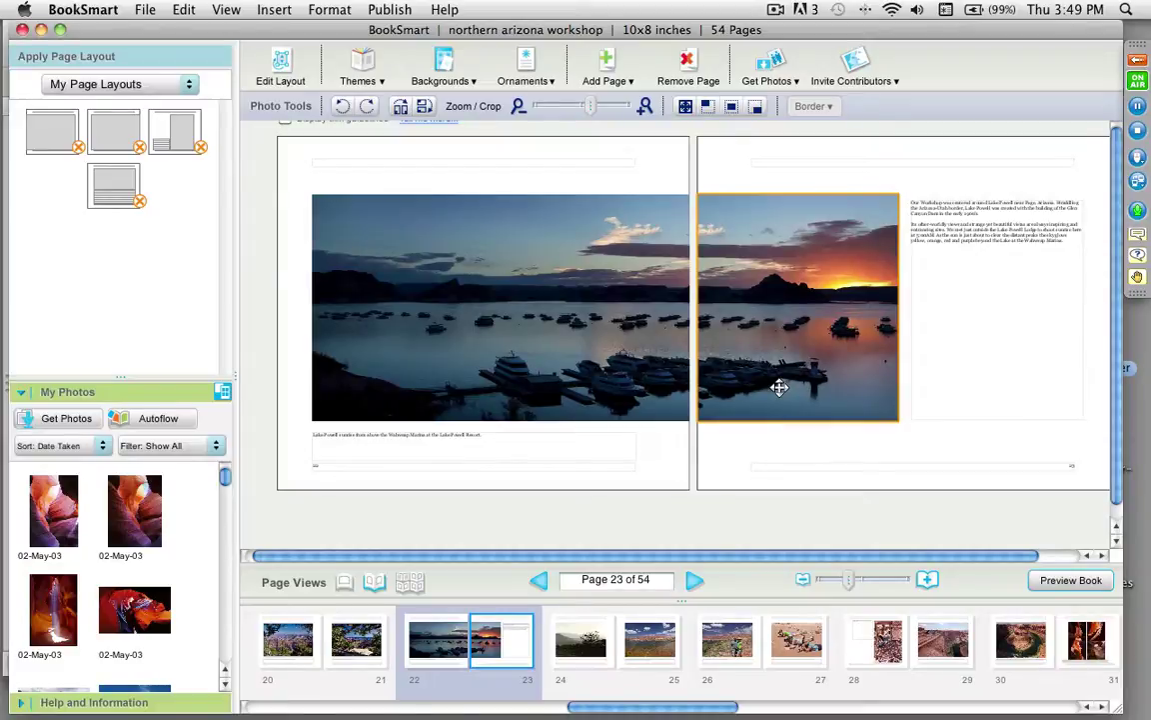
{"action": "left_click", "coordinate": [612, 375]}
{"action": "mouse_move", "coordinate": [612, 375]}
{"action": "left_mouse_down"}
{"action": "mouse_move", "coordinate": [496, 375]}
{"action": "mouse_move", "coordinate": [616, 375]}
{"action": "left_mouse_up"}
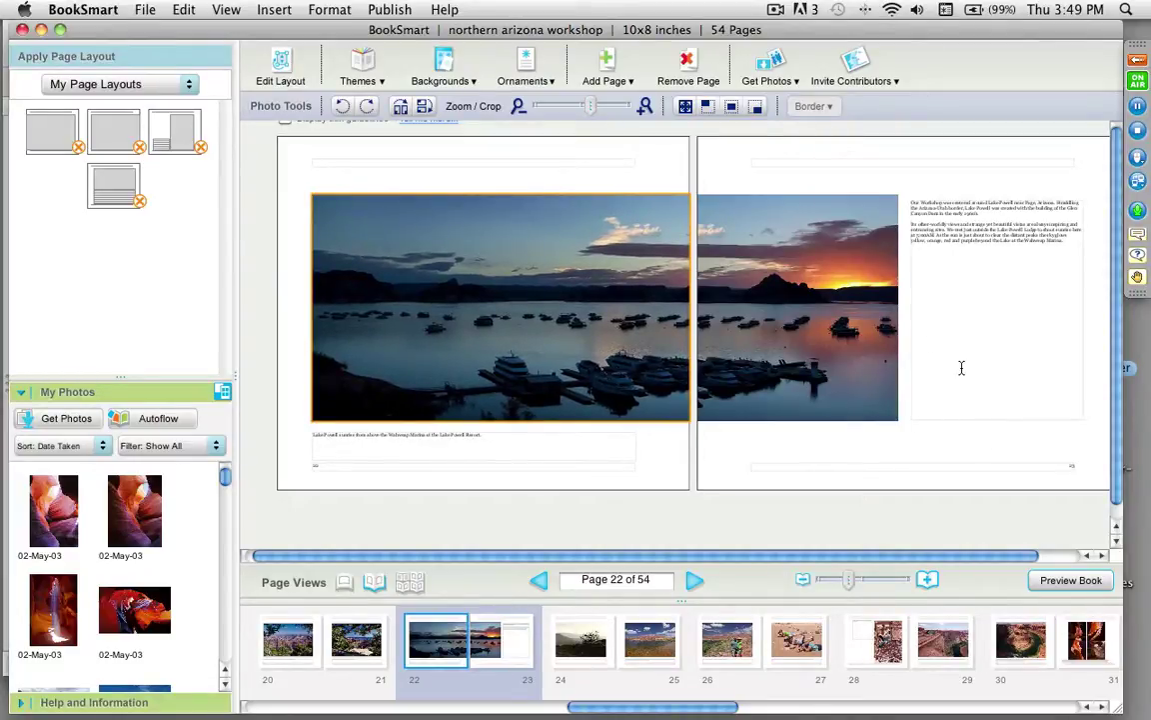
{"action": "left_click", "coordinate": [1059, 580]}
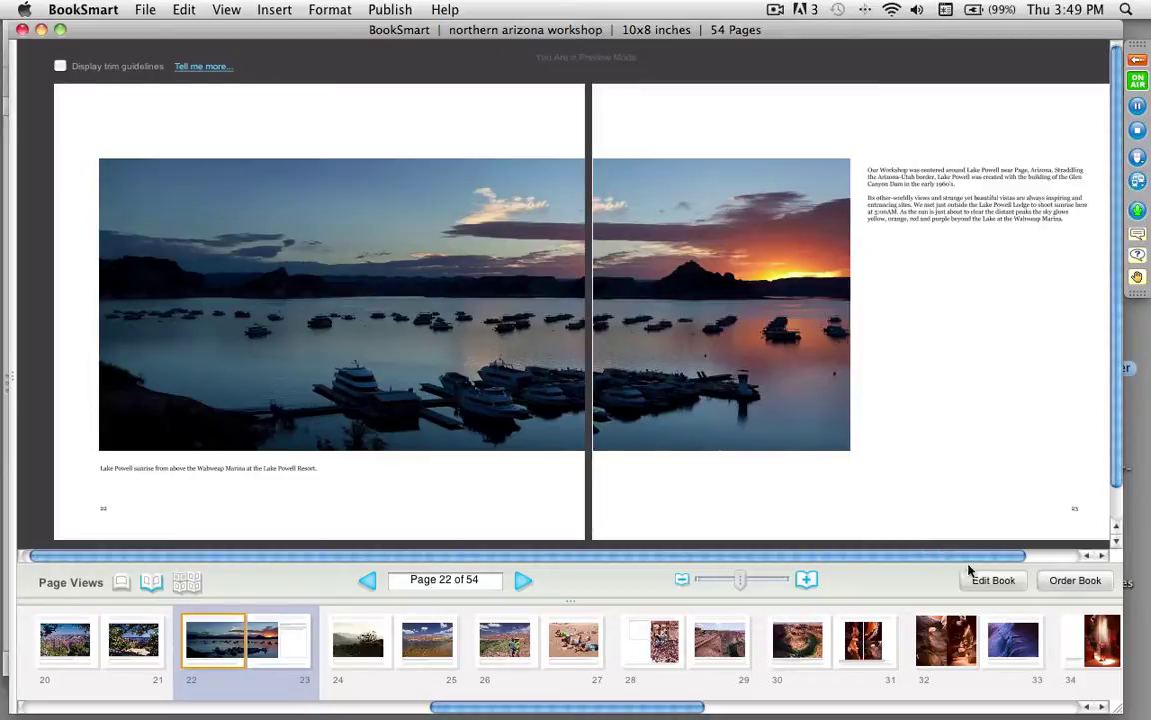
Step: Open the pages 48–49 desert spread in Preview, return to editing, and select page 48
{"action": "left_click_drag", "start_coordinate": [674, 704], "coordinate": [1091, 710]}
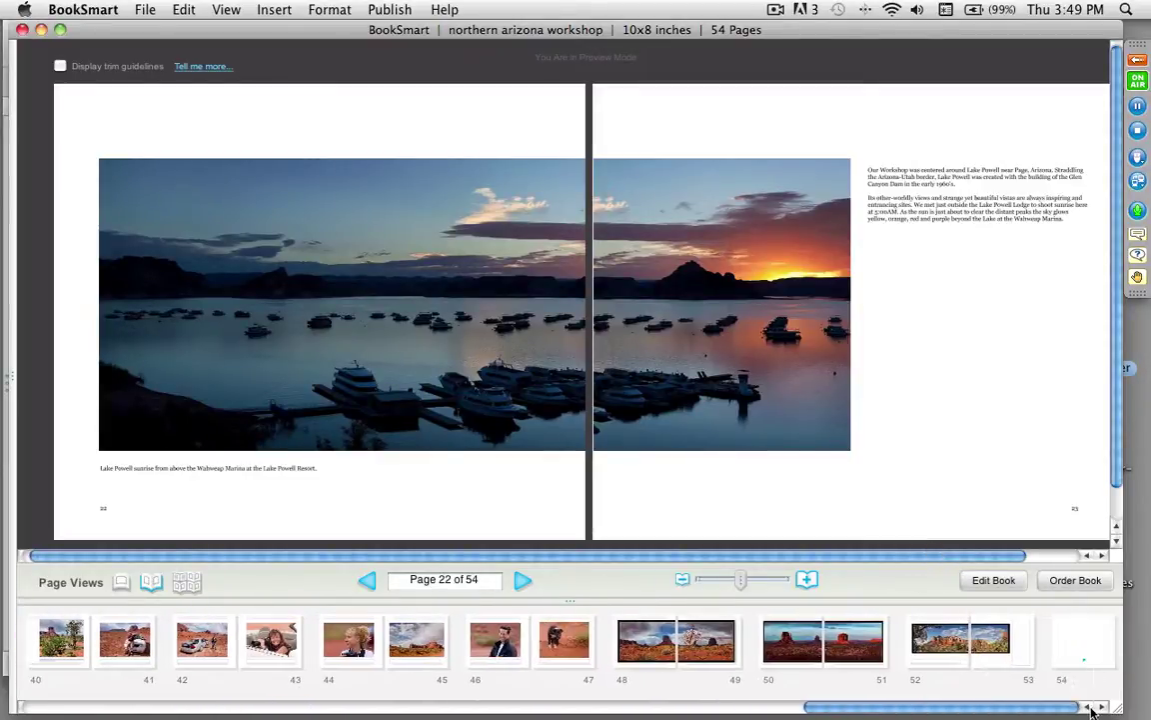
{"action": "left_click", "coordinate": [702, 662]}
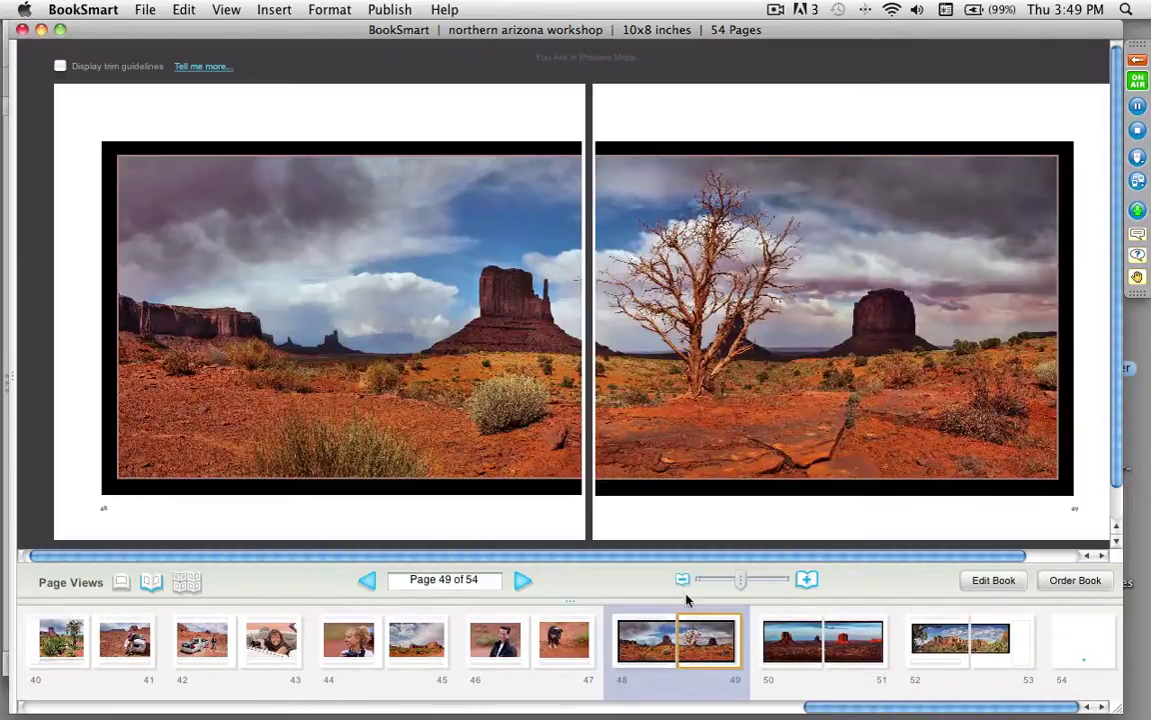
{"action": "left_click", "coordinate": [993, 581]}
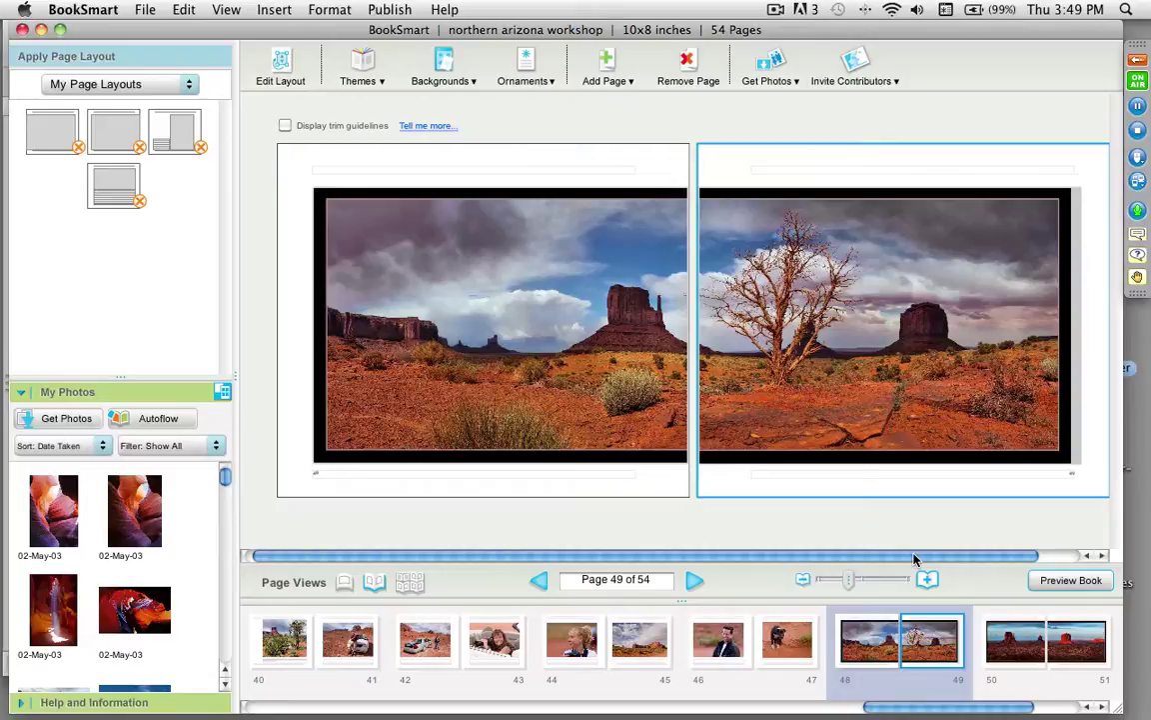
{"action": "mouse_move", "coordinate": [856, 586]}
{"action": "scroll", "coordinate": [869, 670], "scroll_direction": "left", "scroll_amount": 3}
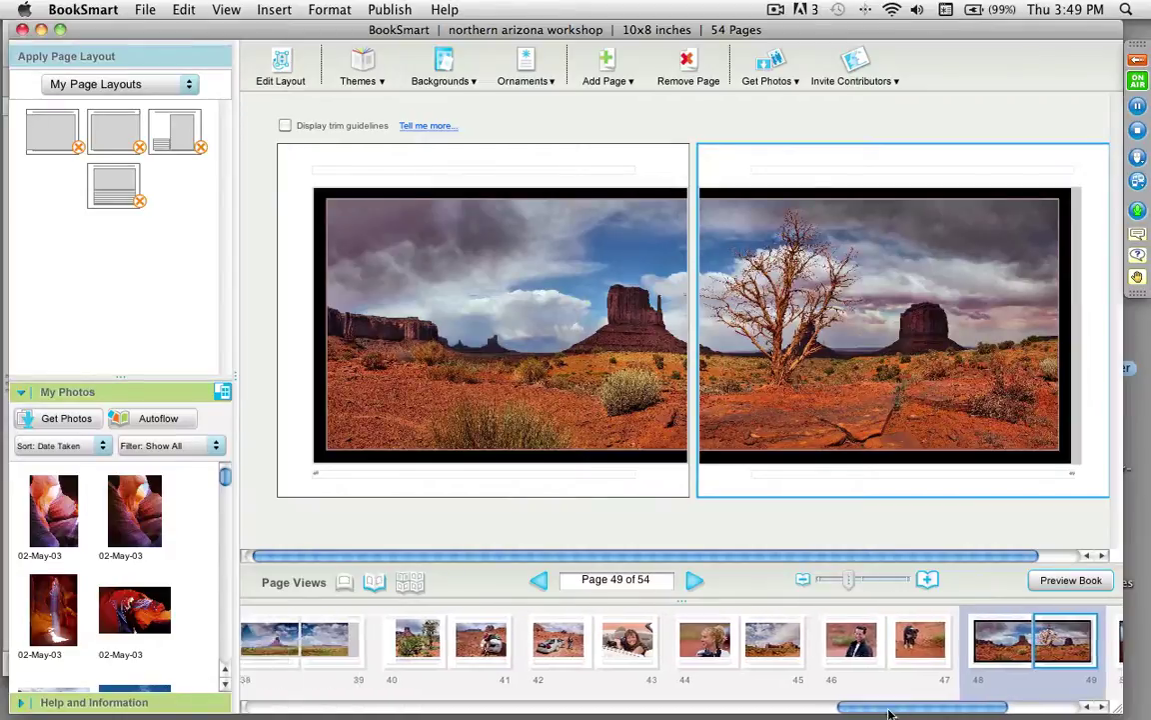
{"action": "left_click_drag", "start_coordinate": [890, 712], "coordinate": [596, 713]}
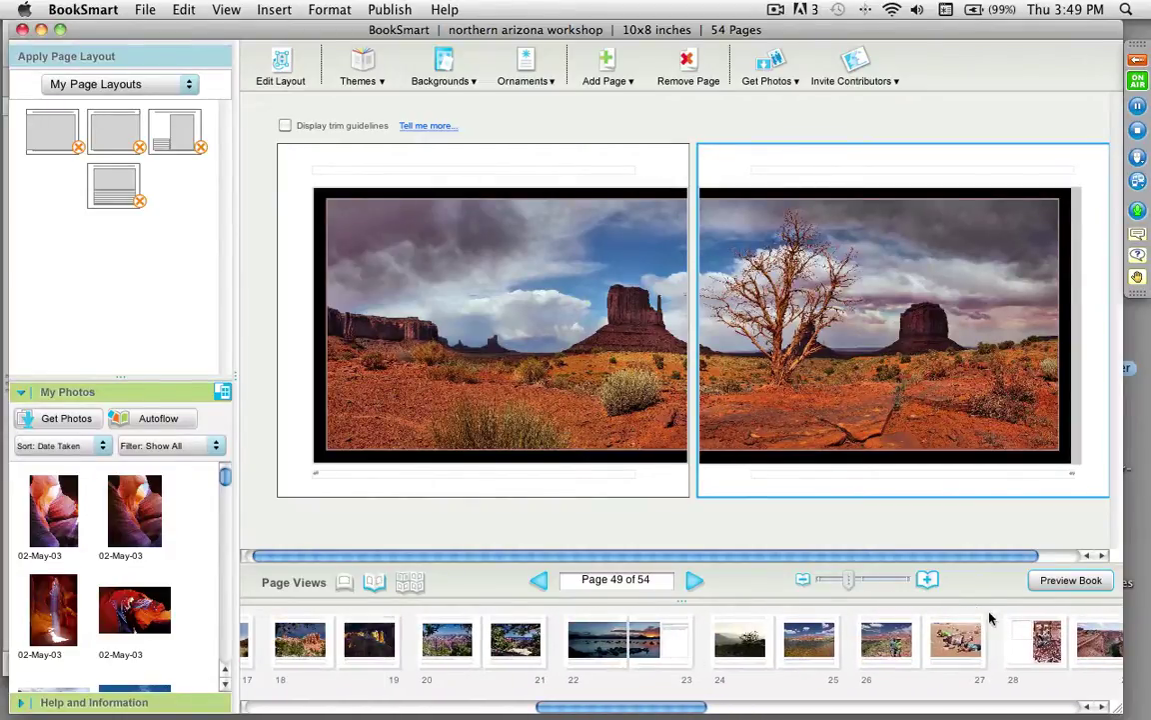
{"action": "left_click", "coordinate": [366, 246]}
Step: Narrow page 48's photo frame from its right edge and save the layout as 'left pano'
{"action": "left_click", "coordinate": [285, 72]}
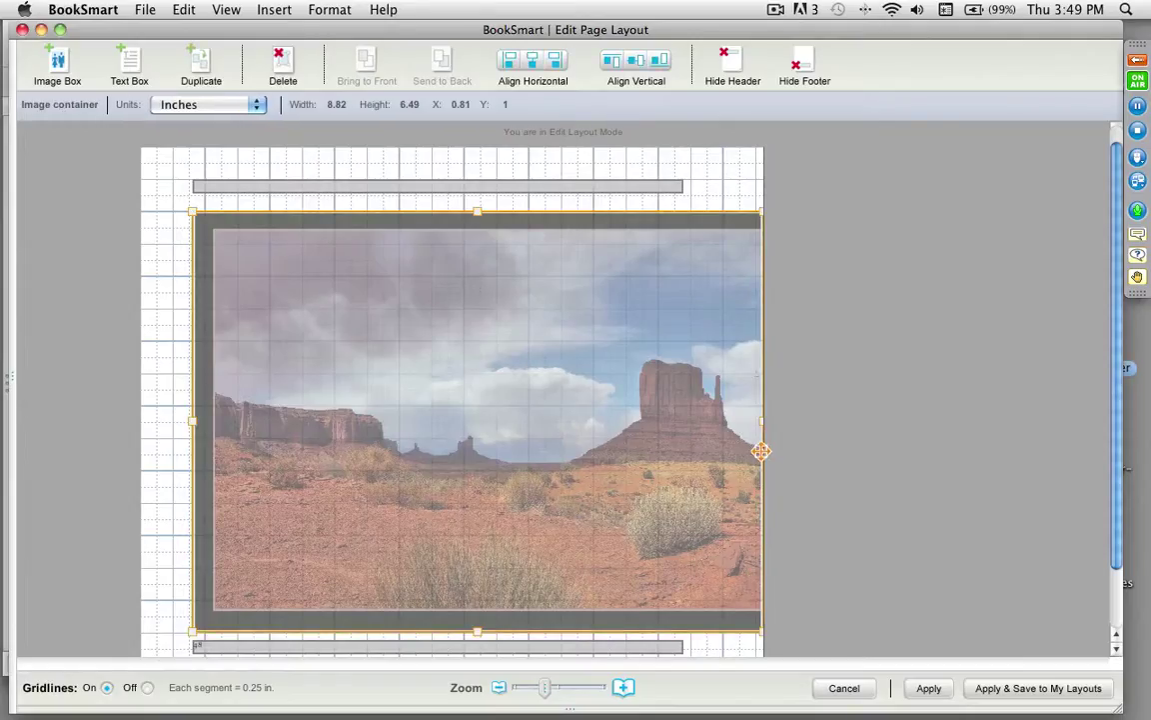
{"action": "mouse_move", "coordinate": [761, 424]}
{"action": "left_mouse_down"}
{"action": "mouse_move", "coordinate": [680, 413]}
{"action": "mouse_move", "coordinate": [768, 417]}
{"action": "left_mouse_up"}
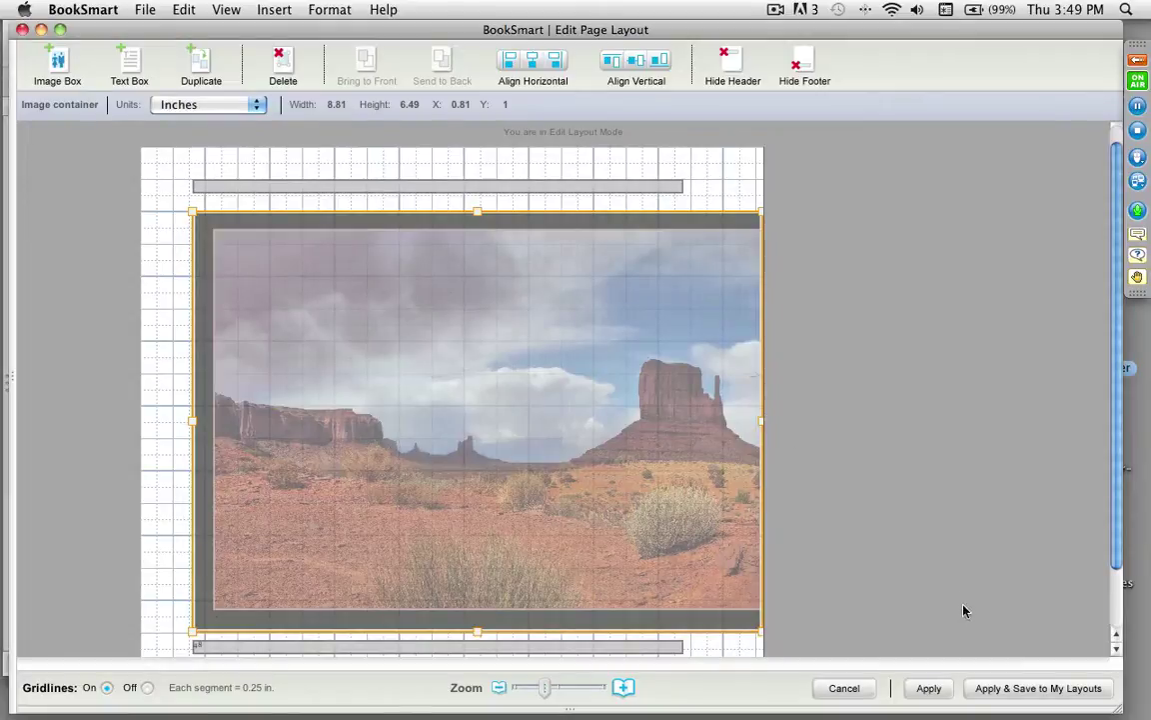
{"action": "left_click", "coordinate": [1031, 688]}
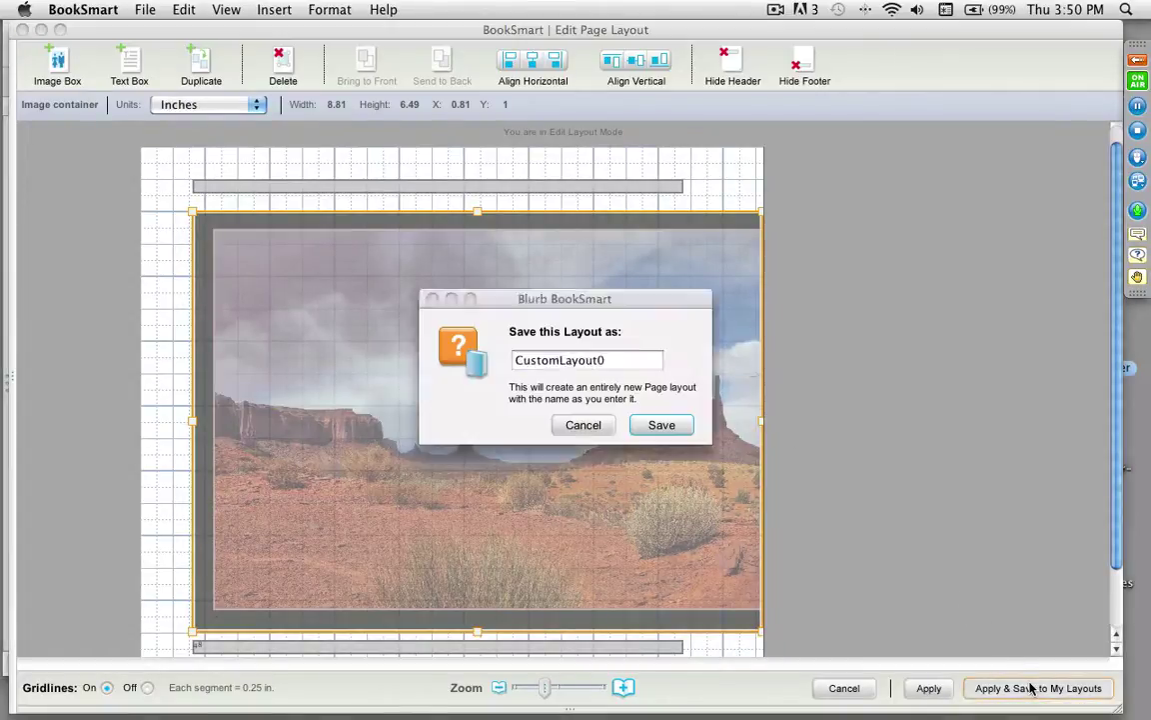
{"action": "type", "text": "left pano"}
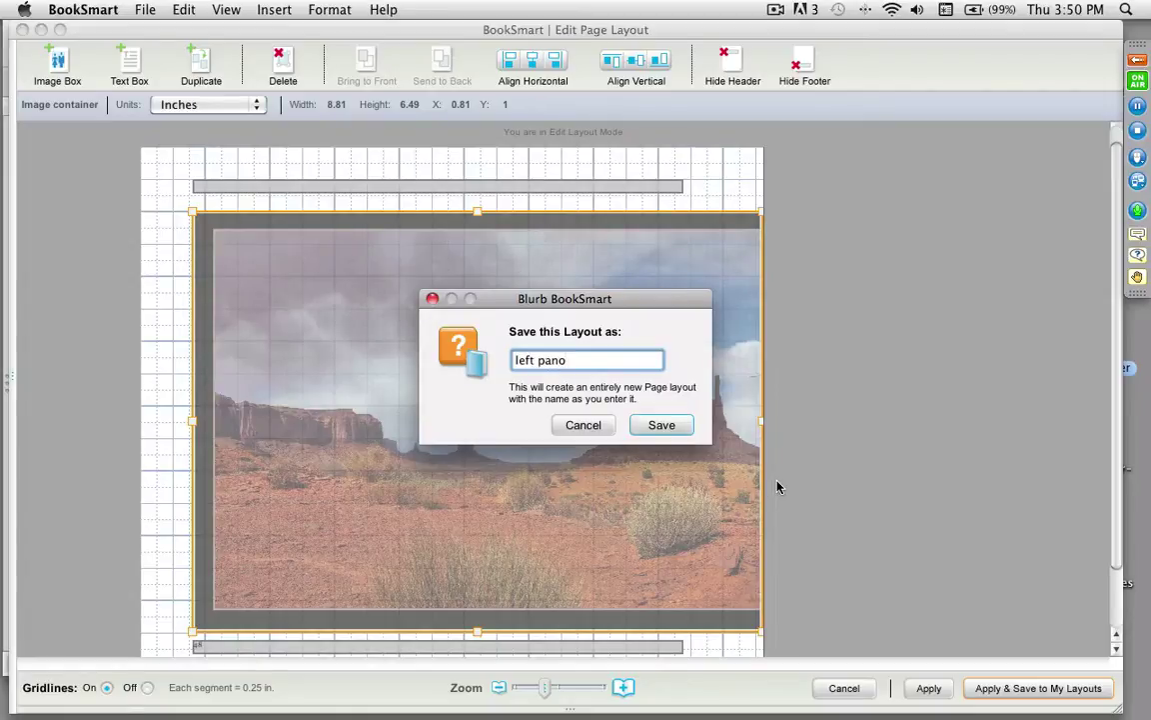
{"action": "key", "text": "Return"}
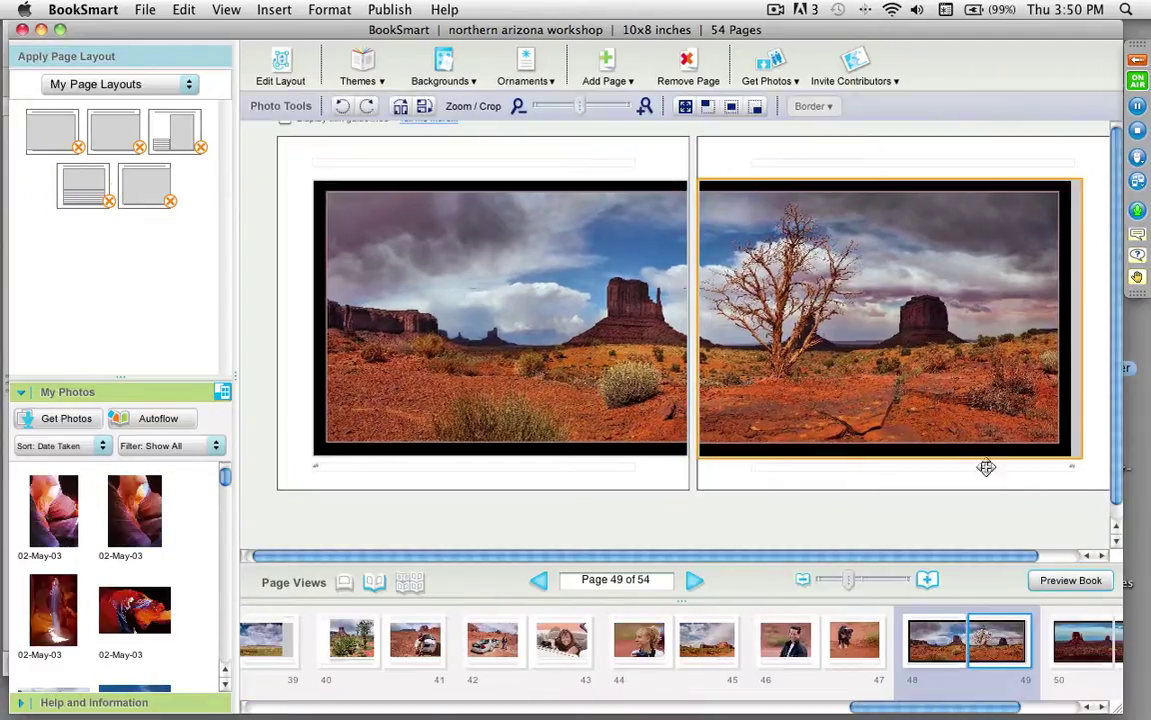
Step: Shift the right page's photo frame left edge and save the layout as 'pano right'
{"action": "left_click", "coordinate": [281, 68]}
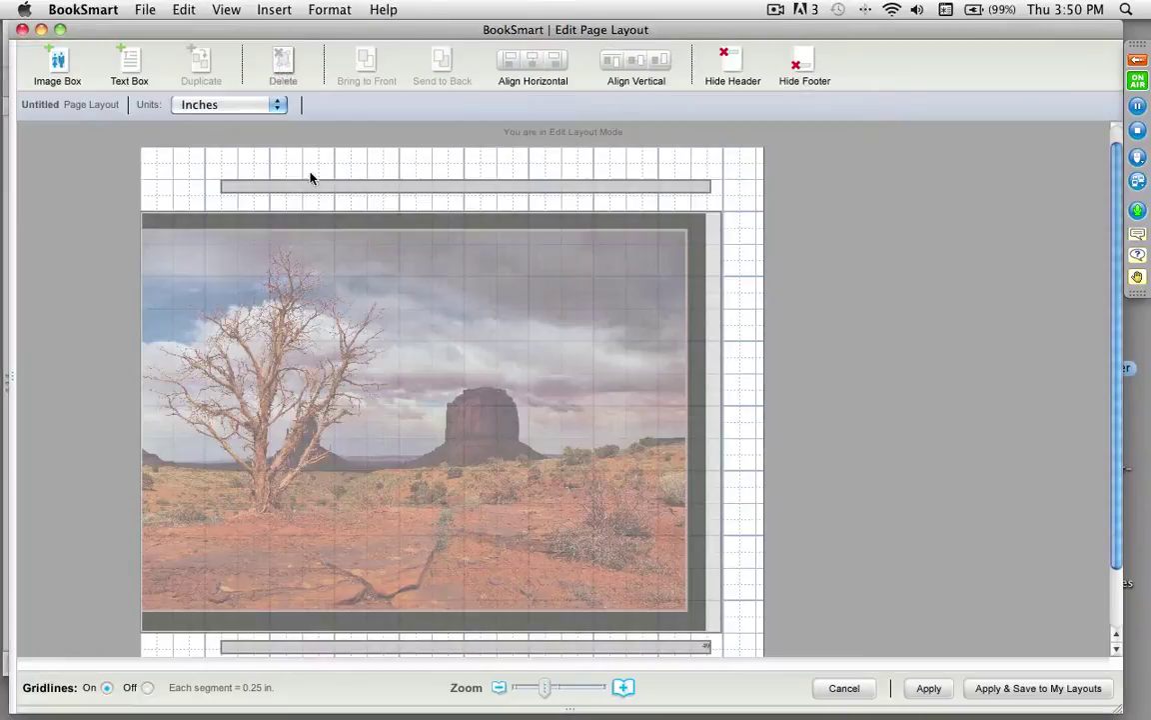
{"action": "left_click", "coordinate": [321, 329]}
{"action": "mouse_move", "coordinate": [146, 420]}
{"action": "left_mouse_down"}
{"action": "mouse_move", "coordinate": [180, 419]}
{"action": "mouse_move", "coordinate": [153, 420]}
{"action": "left_mouse_up"}
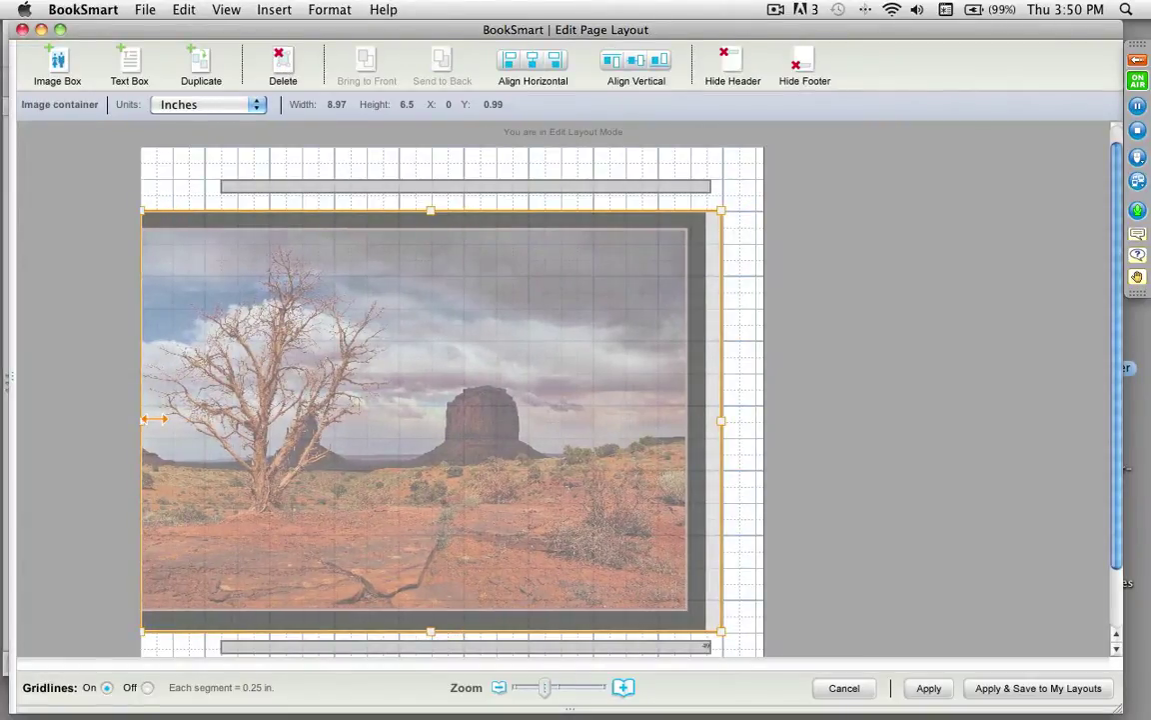
{"action": "left_click", "coordinate": [1015, 688]}
{"action": "type", "text": "pano right"}
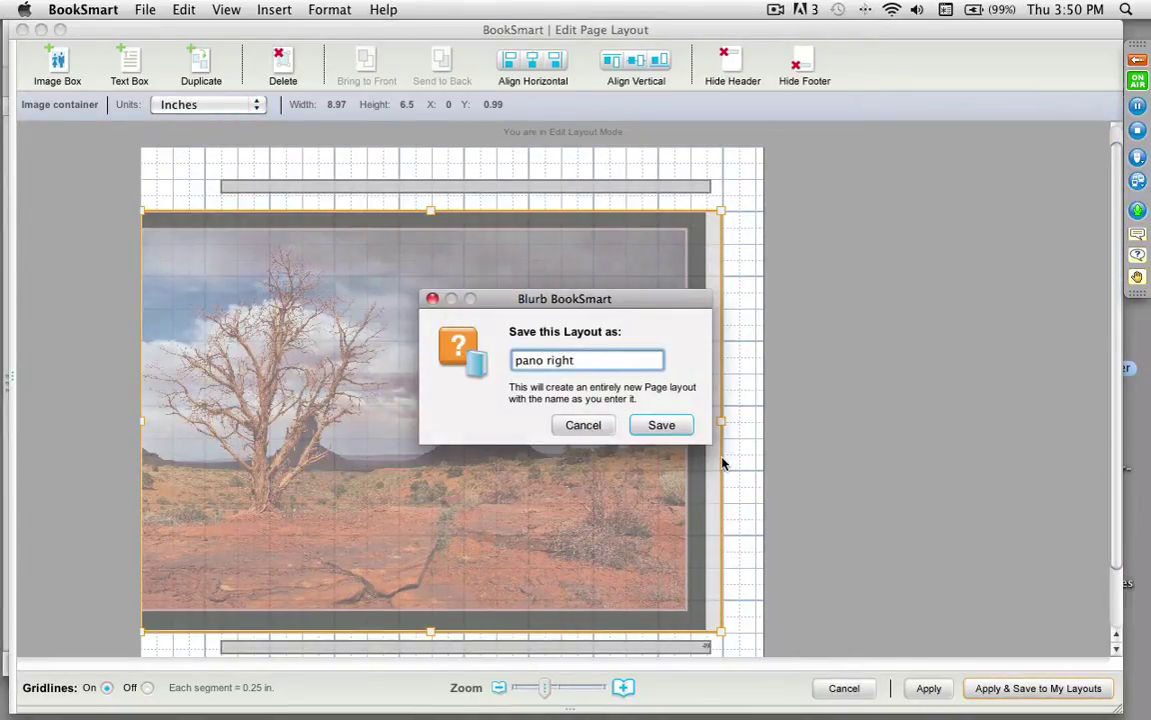
{"action": "key", "text": "Return"}
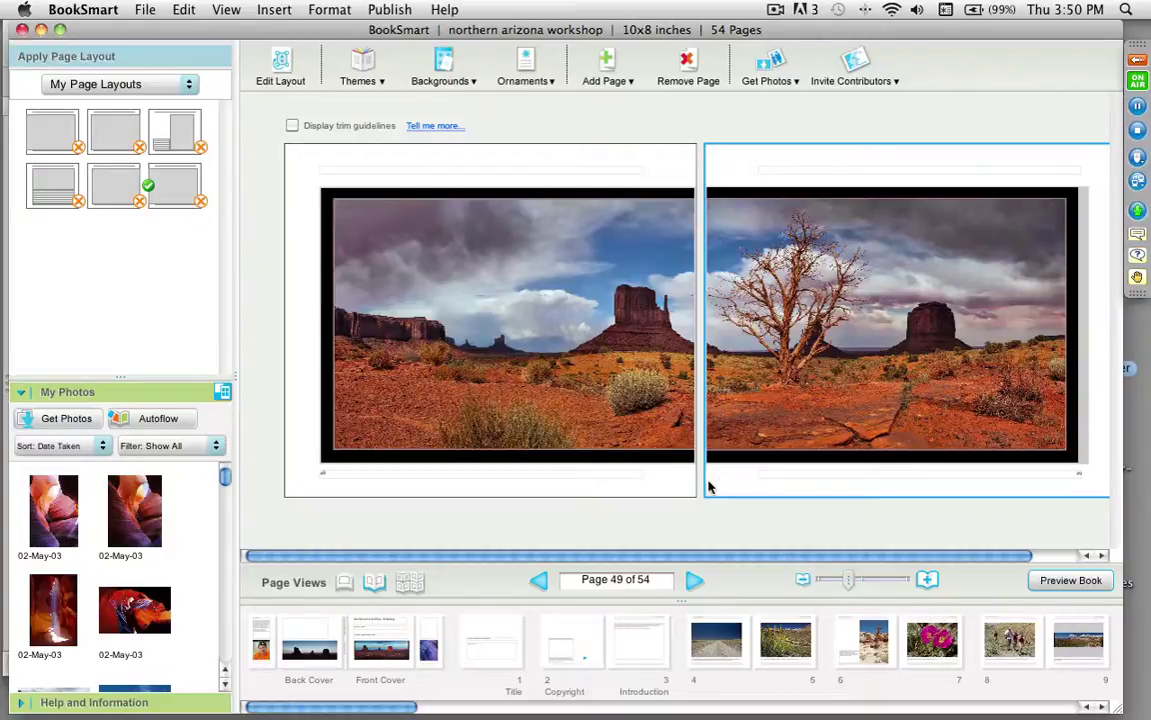
Step: Select the spread's left page and preview the pages 48–49 panorama
{"action": "left_click", "coordinate": [668, 486]}
{"action": "mouse_move", "coordinate": [769, 465]}
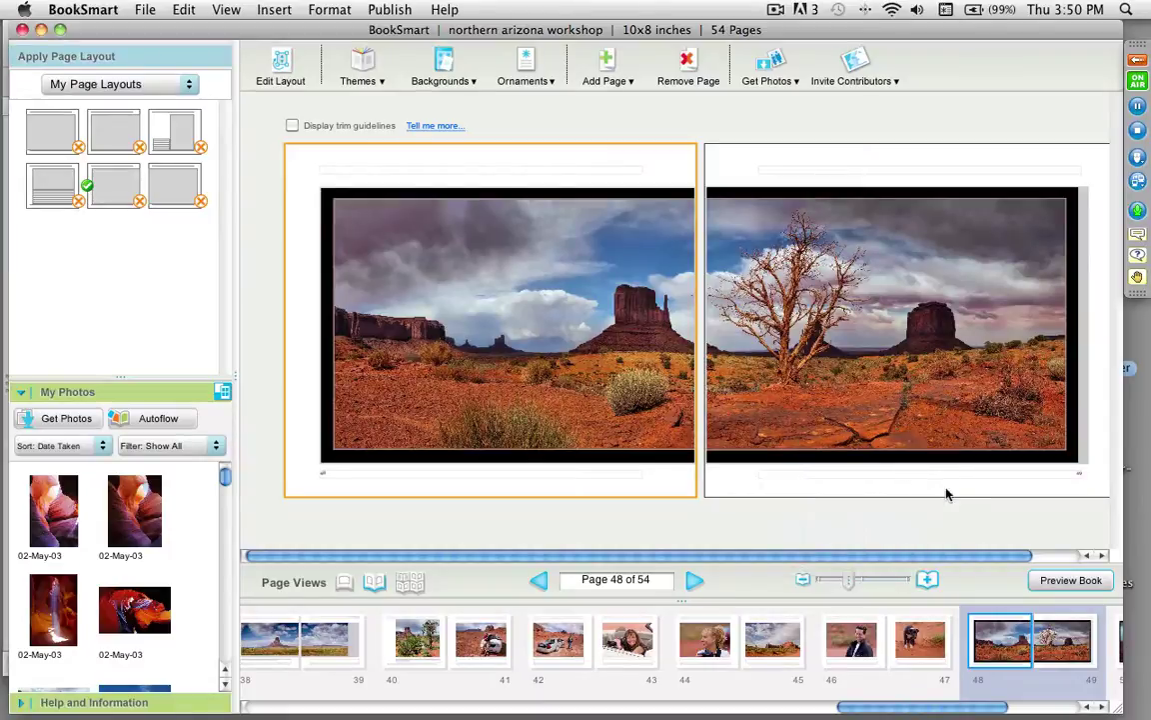
{"action": "left_click", "coordinate": [1061, 580]}
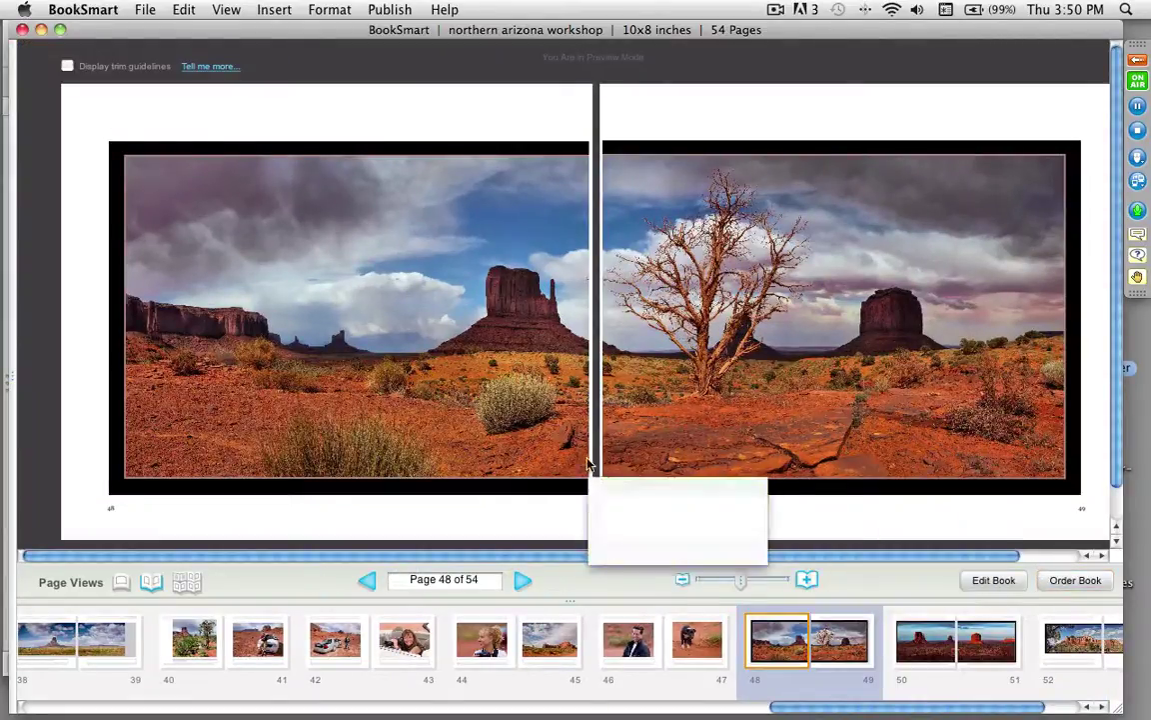
Step: Review the panoramic spreads on pages 50–51 and 52–53 in Preview
{"action": "left_click", "coordinate": [929, 643]}
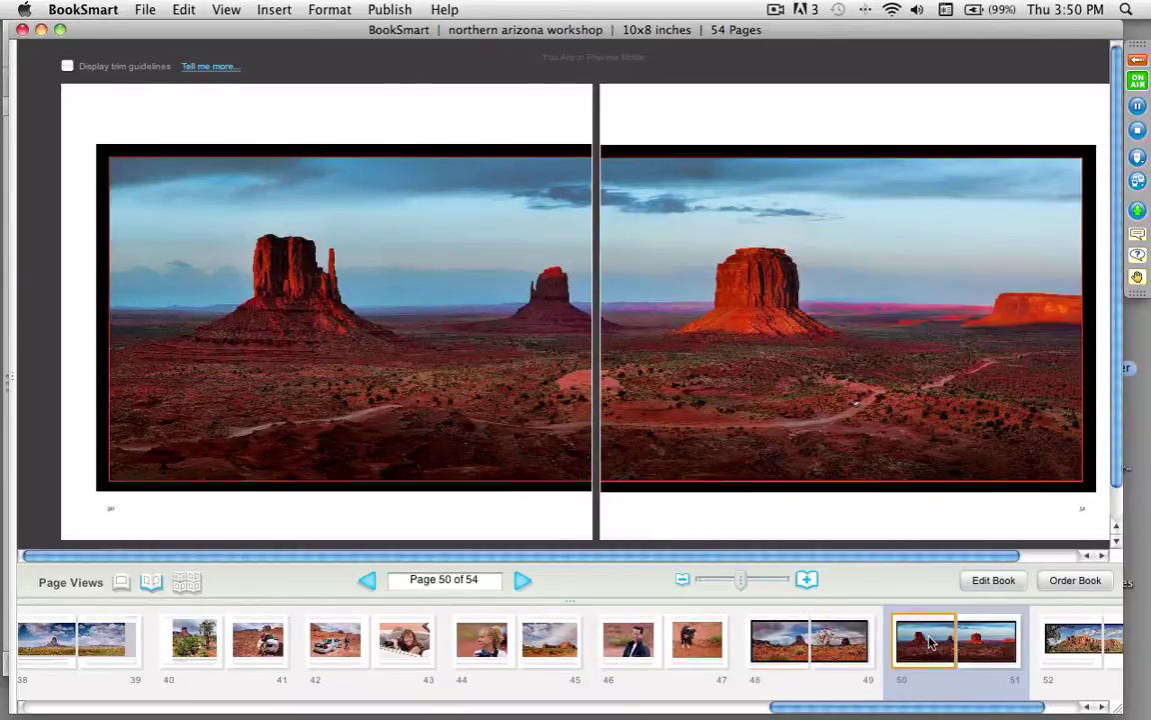
{"action": "scroll", "coordinate": [859, 639], "scroll_direction": "right", "scroll_amount": 3}
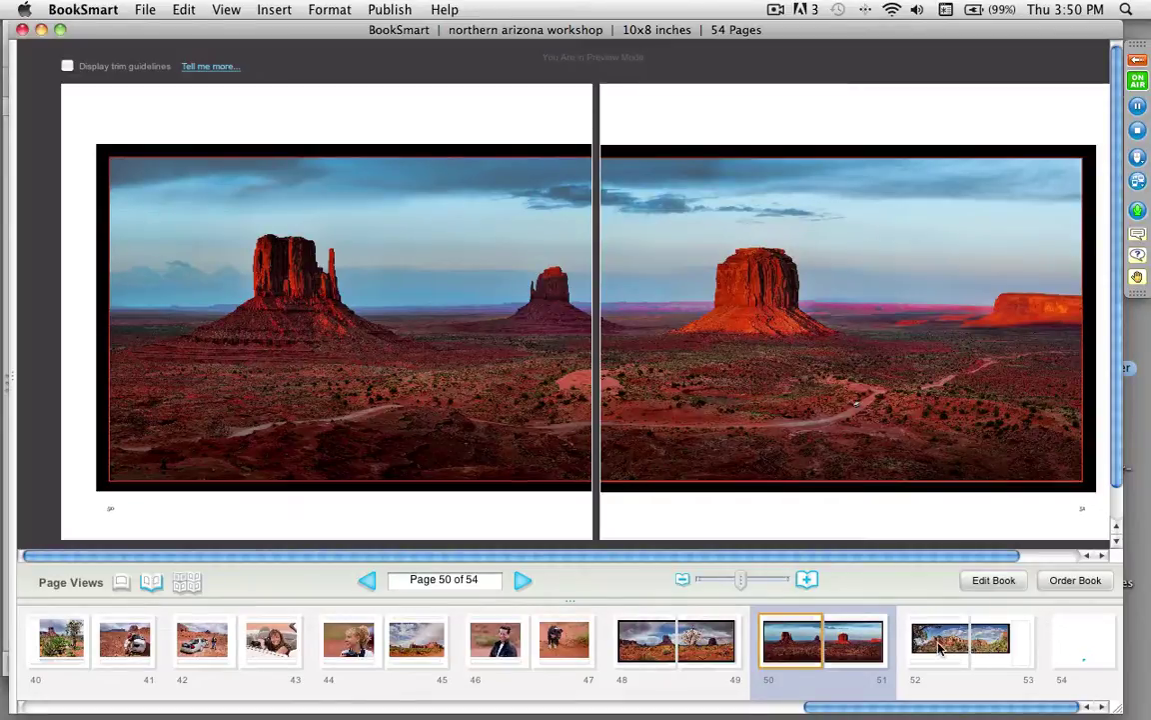
{"action": "left_click", "coordinate": [939, 647]}
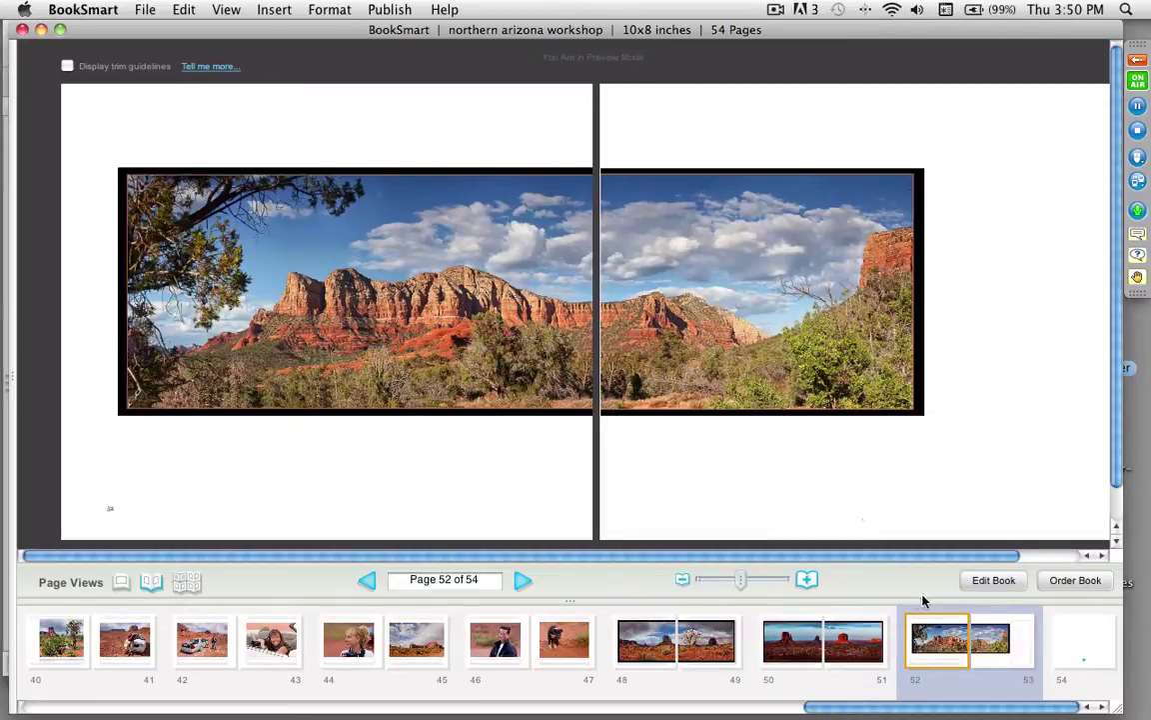
{"action": "left_click", "coordinate": [1022, 357]}
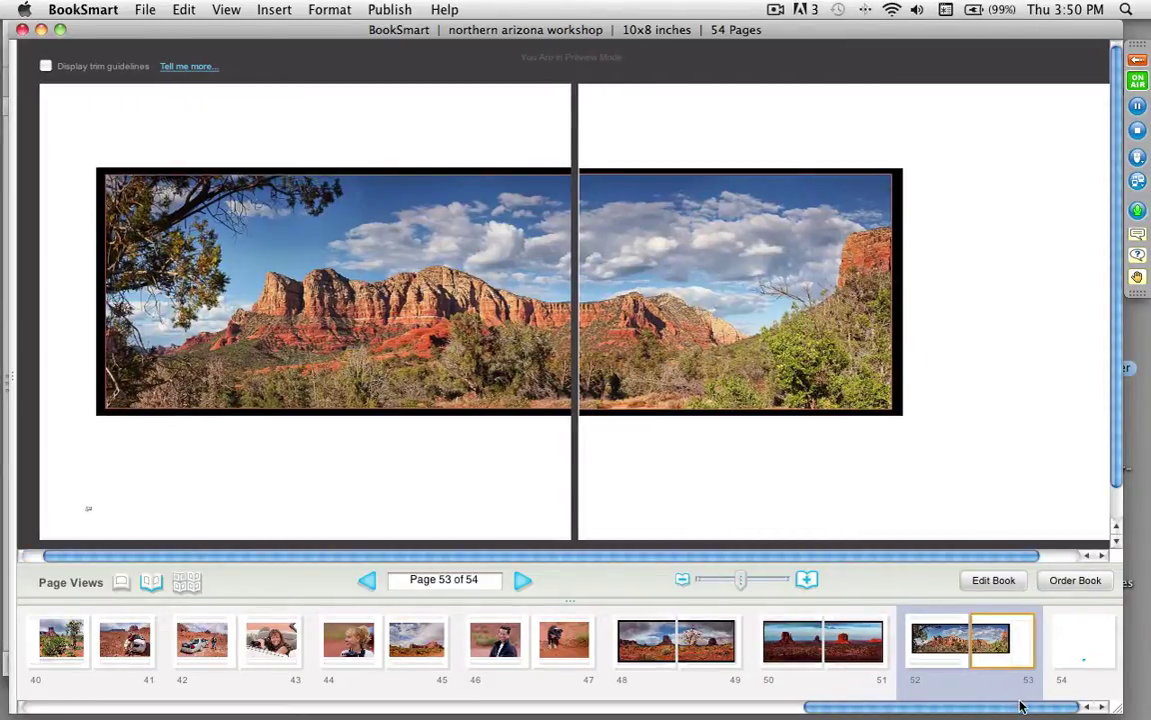
Step: Step back through spreads 4–5 and 6–7 to the rock close-ups on pages 12–13
{"action": "left_click_drag", "start_coordinate": [1020, 704], "coordinate": [180, 688]}
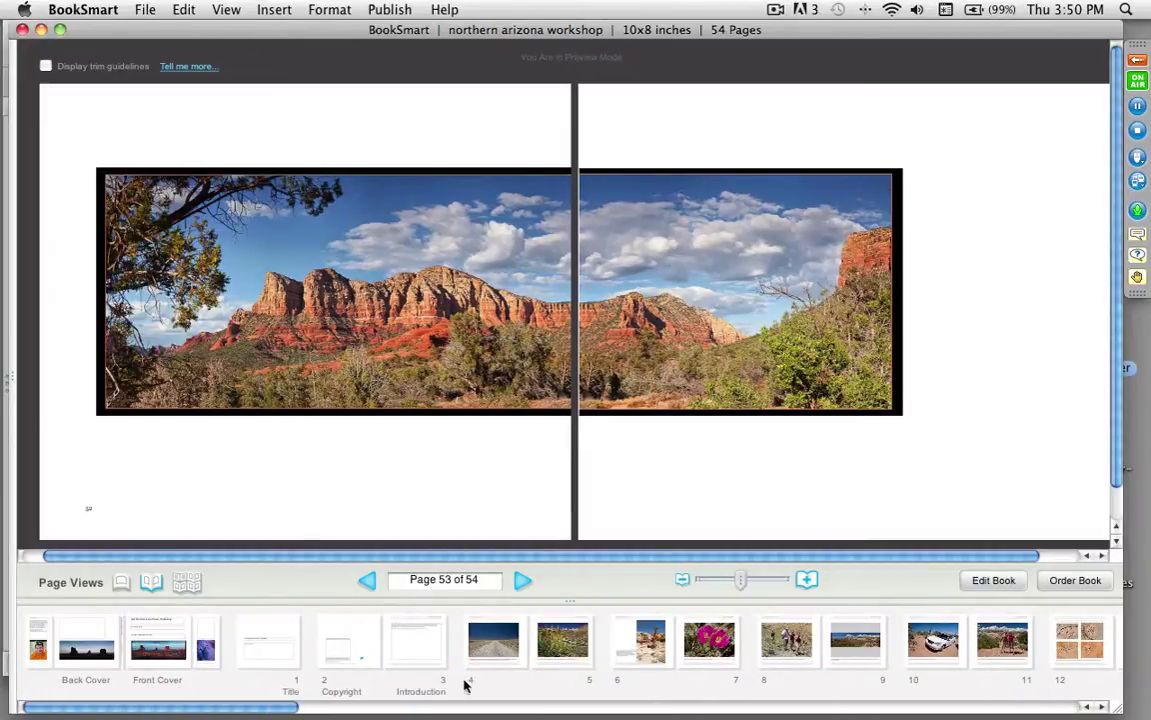
{"action": "left_click", "coordinate": [497, 657]}
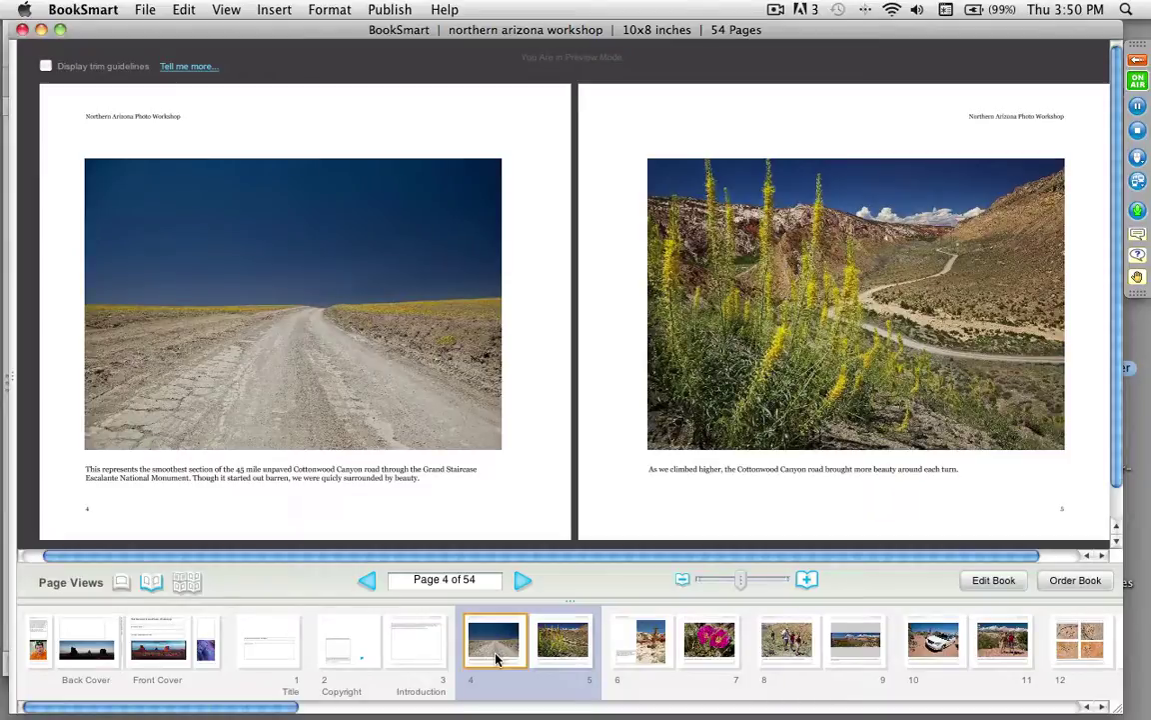
{"action": "left_click", "coordinate": [617, 641]}
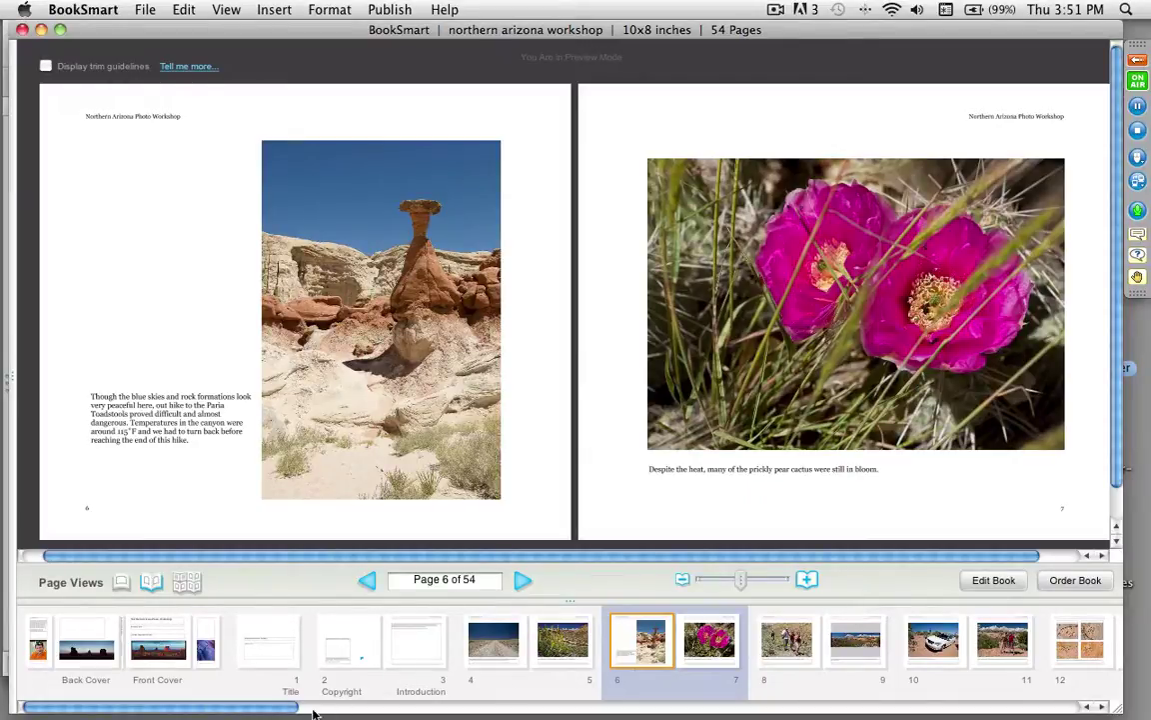
{"action": "left_click_drag", "start_coordinate": [270, 707], "coordinate": [298, 708]}
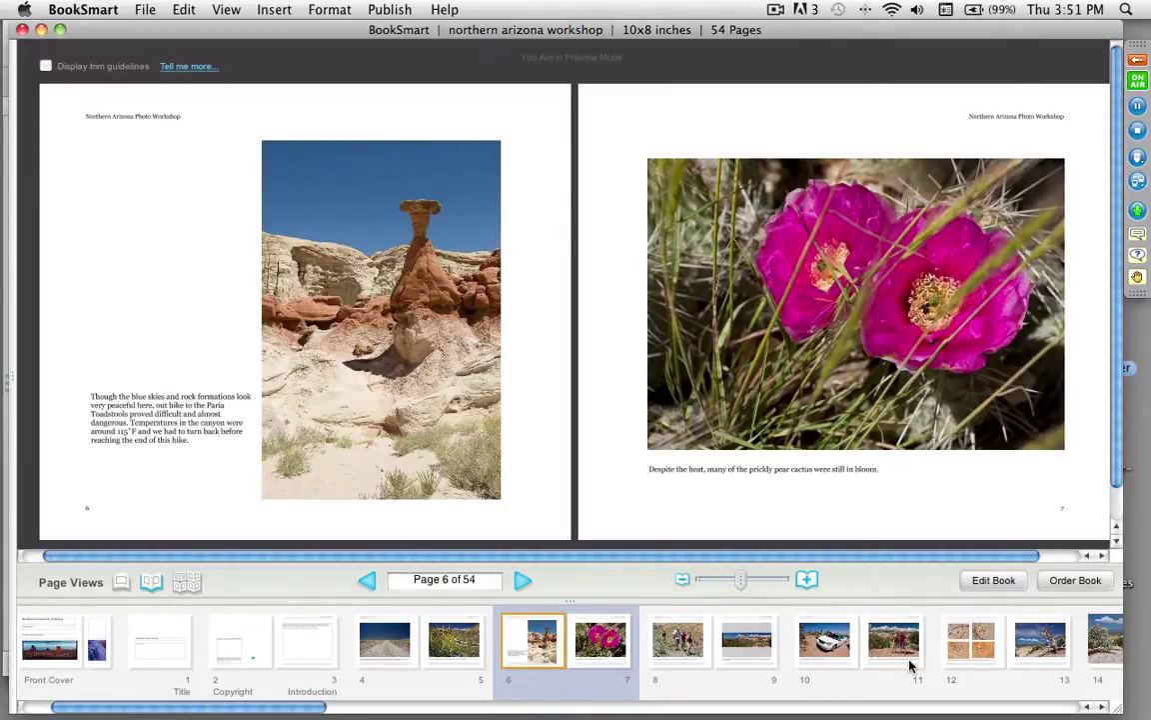
{"action": "left_click", "coordinate": [952, 650]}
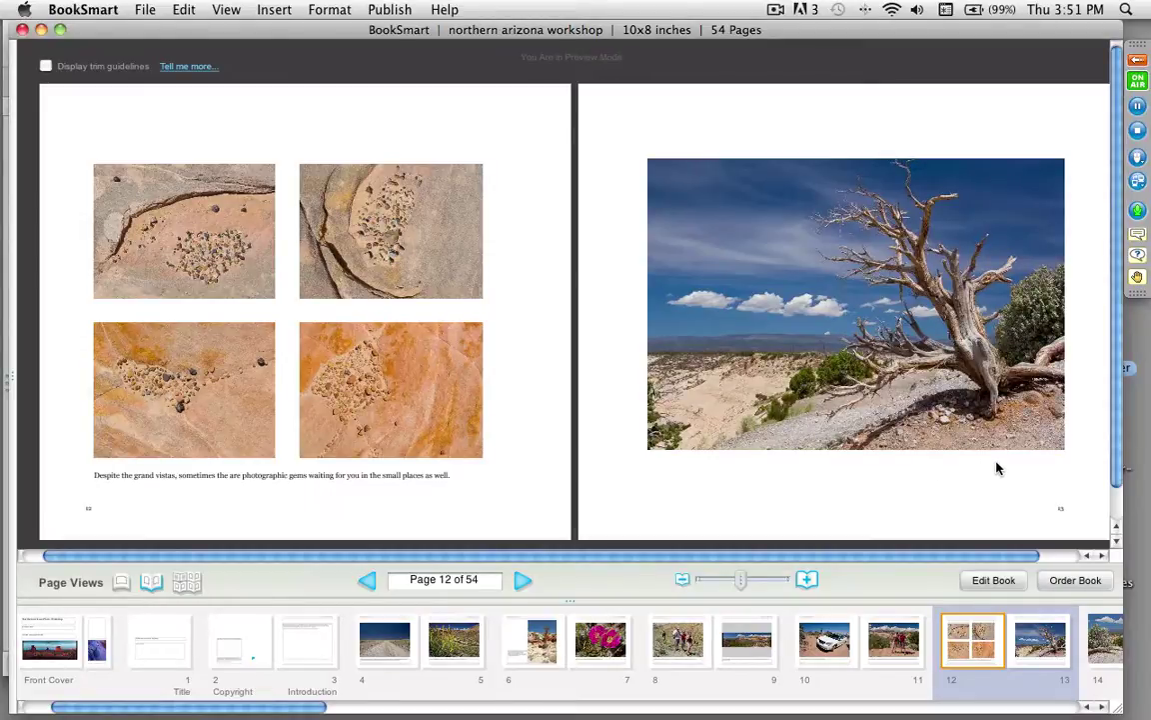
{"action": "left_click", "coordinate": [1079, 583]}
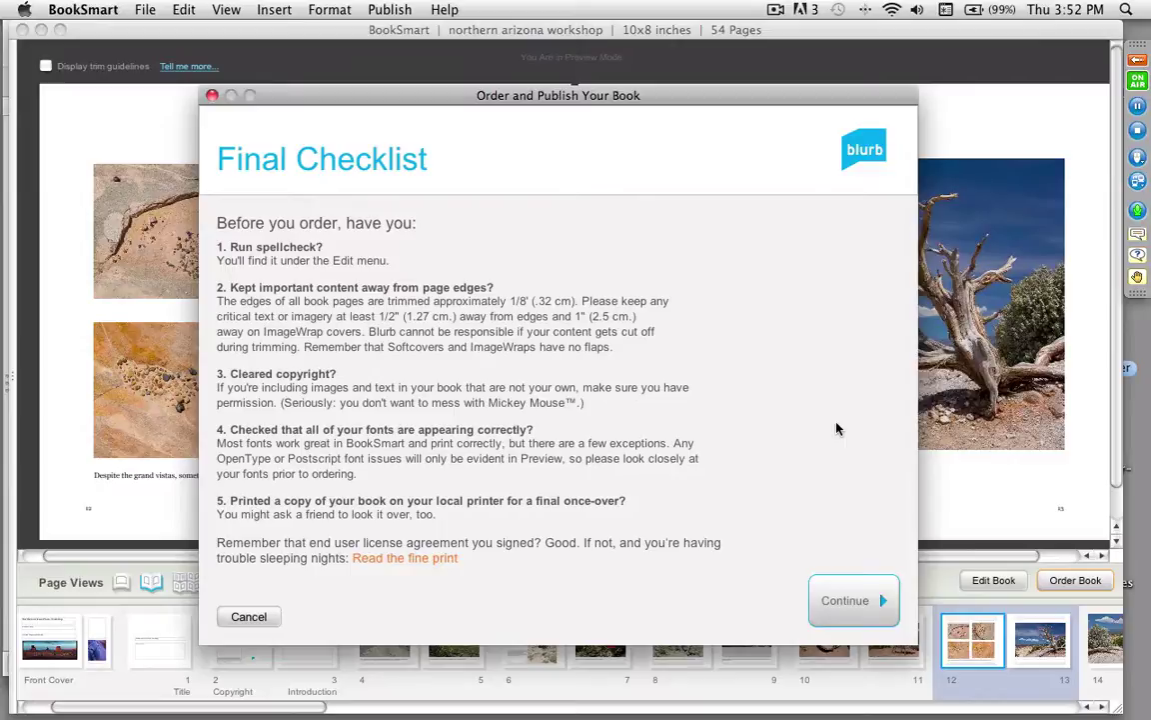
{"action": "left_click", "coordinate": [856, 602]}
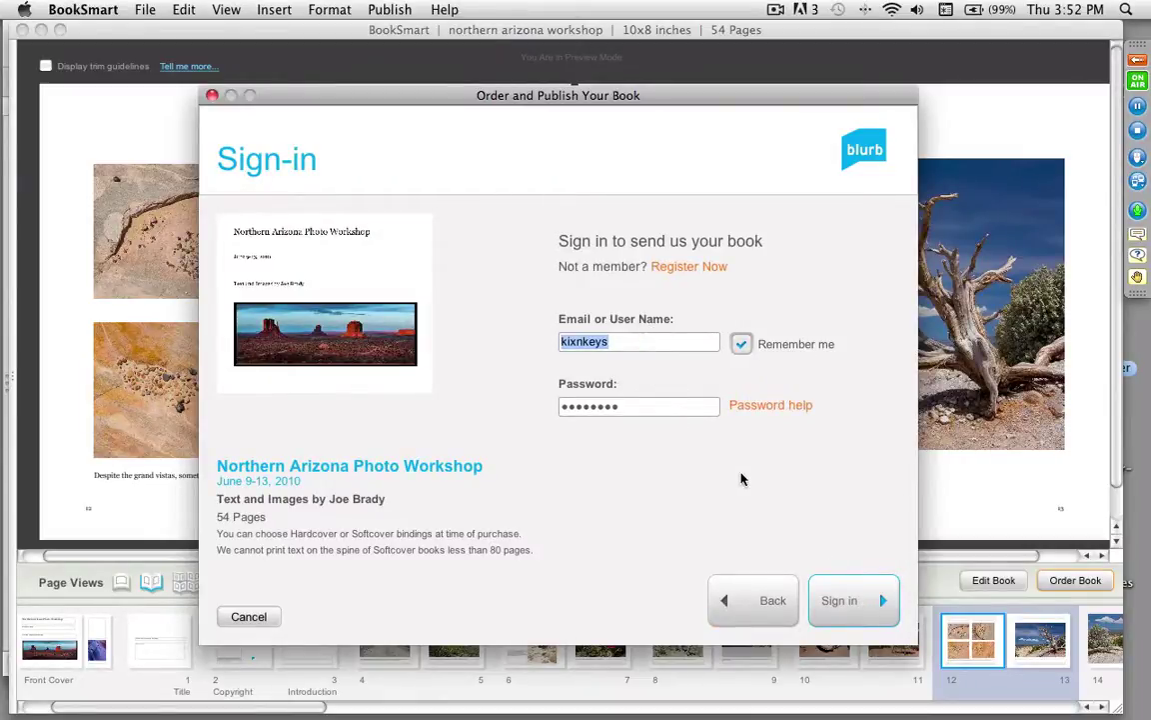
{"action": "left_click", "coordinate": [855, 601]}
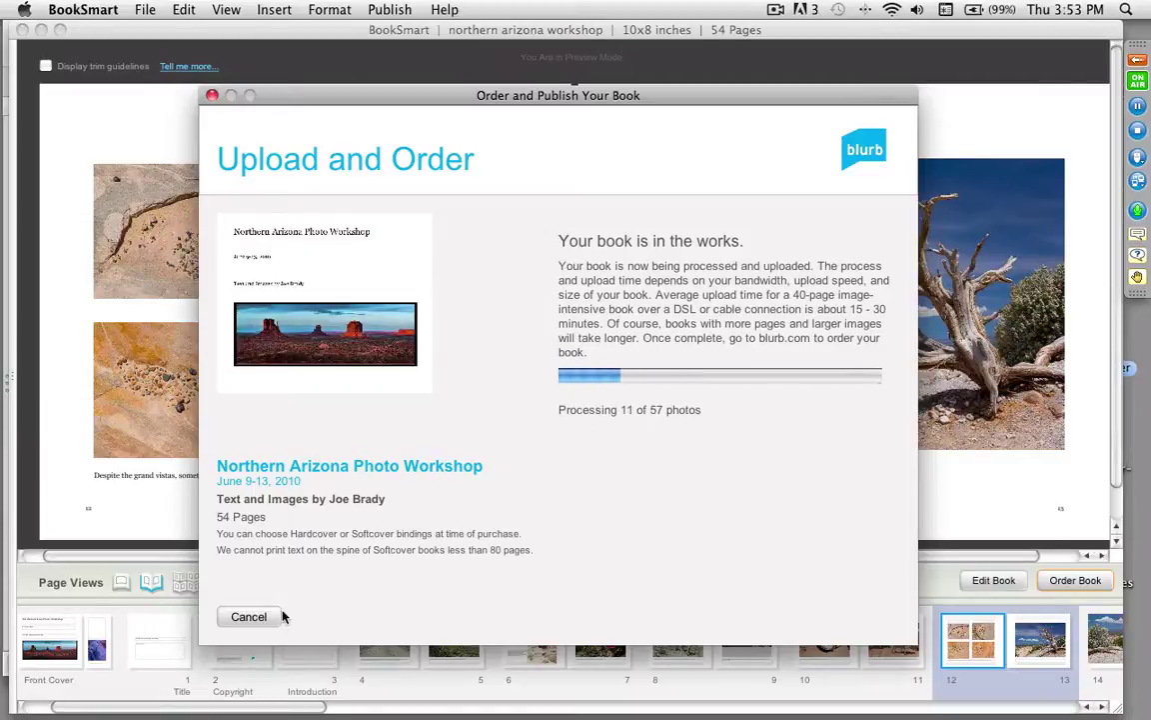
{"action": "left_click", "coordinate": [246, 616]}
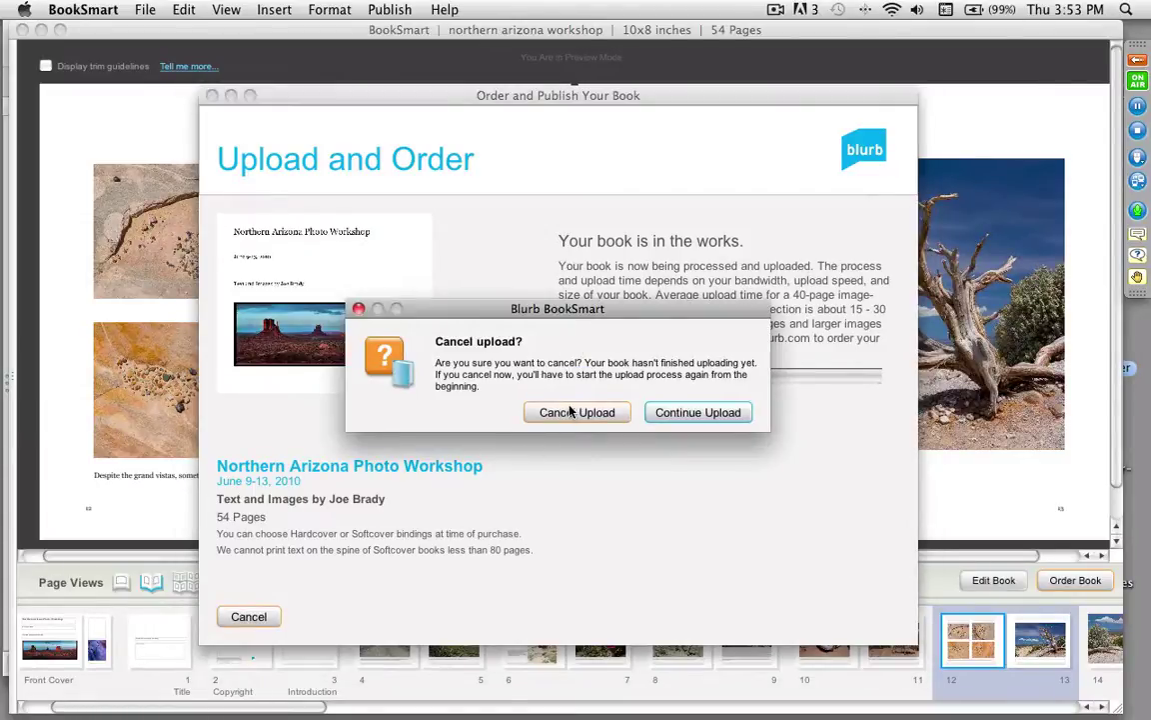
{"action": "left_click", "coordinate": [570, 411]}
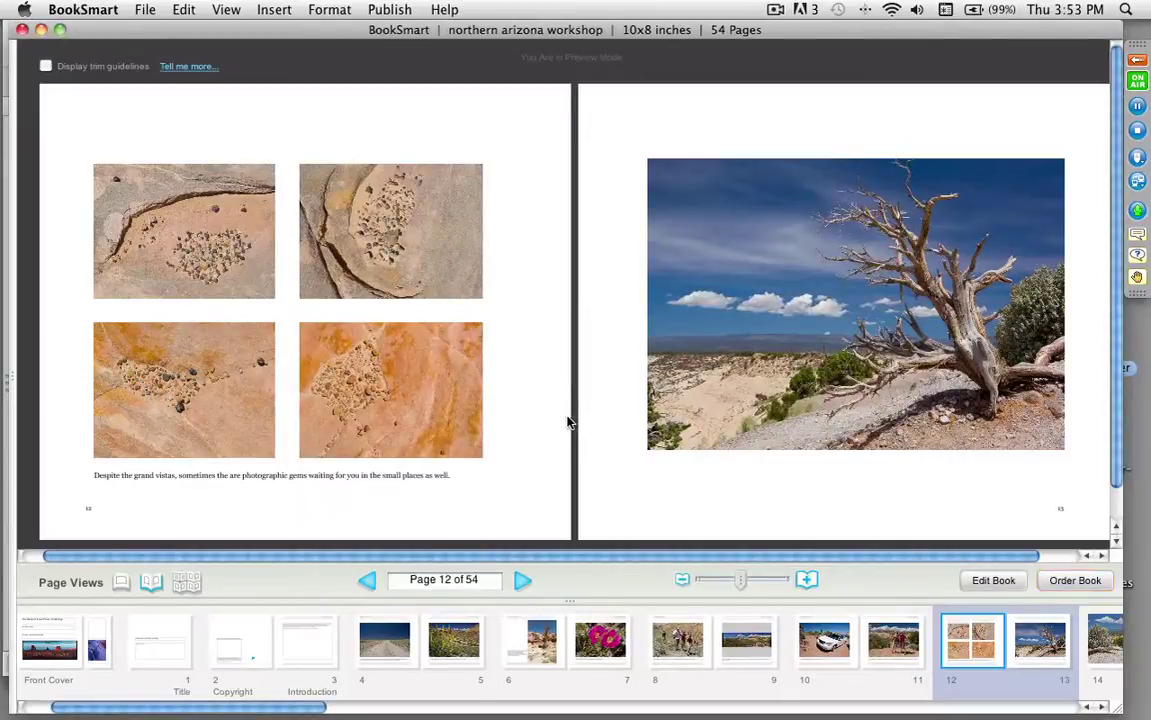
Step: Switch to PowerPoint, advance the slide show to the final 'Thanks for attending!' slide, and exit
{"action": "key", "text": "super+Tab"}
{"action": "key", "text": "super+Tab"}
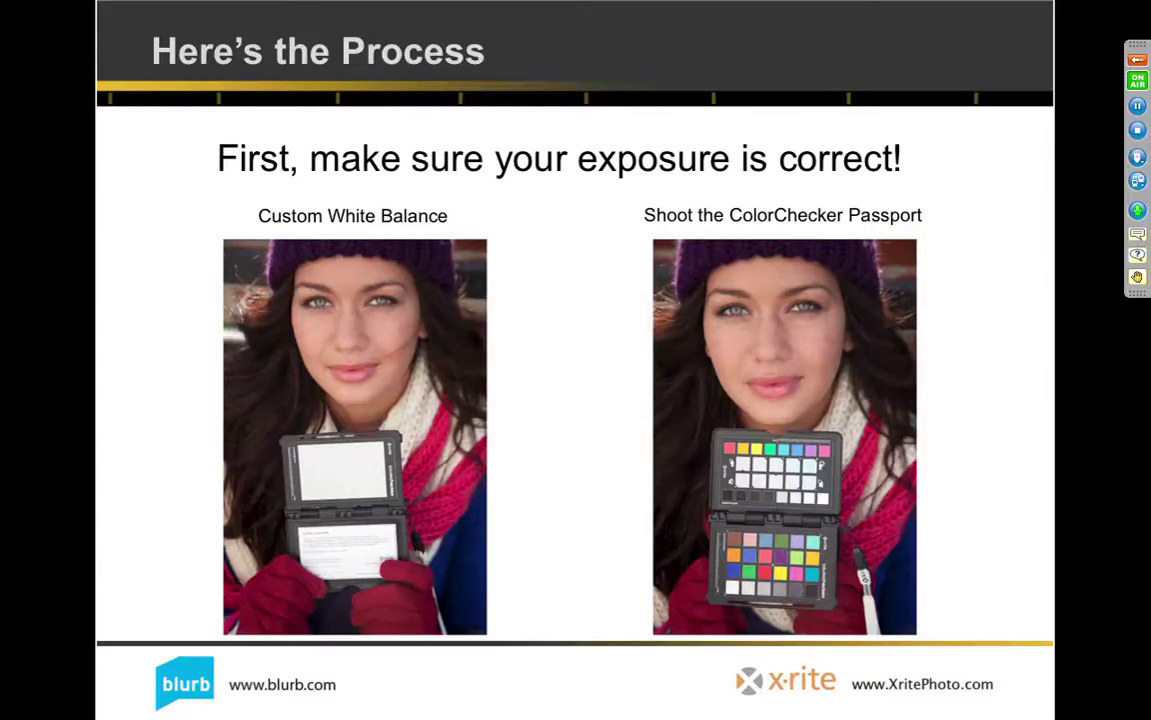
{"action": "key", "text": "Right"}
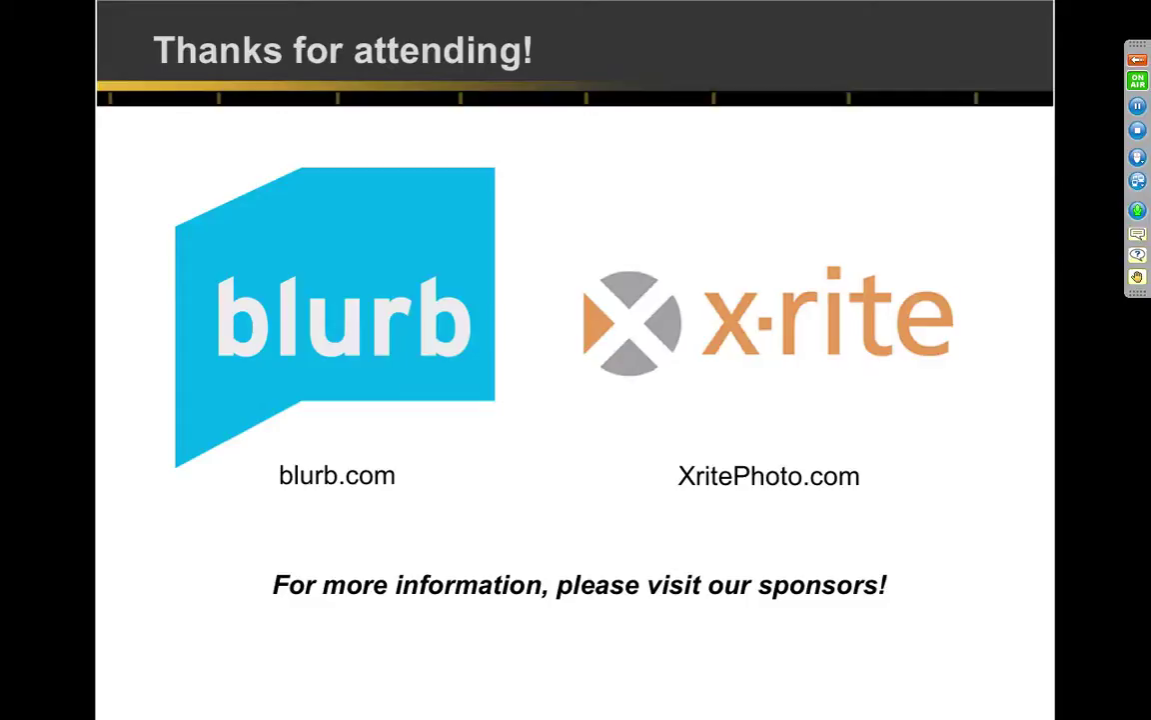
{"action": "key", "text": "Escape"}
Step: Replace the closing slide's sponsor line with the presenter's e-mail address, then run the slide show
{"action": "left_click", "coordinate": [490, 568]}
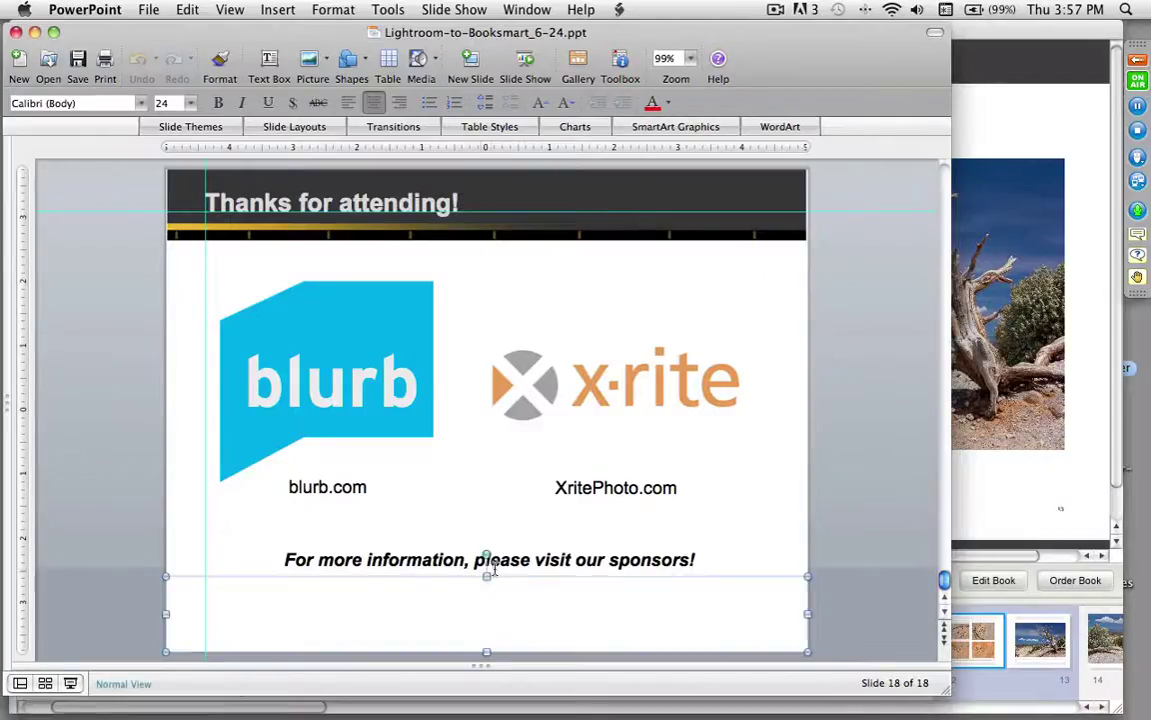
{"action": "left_click", "coordinate": [476, 560]}
{"action": "left_click", "coordinate": [705, 563], "text": "shift"}
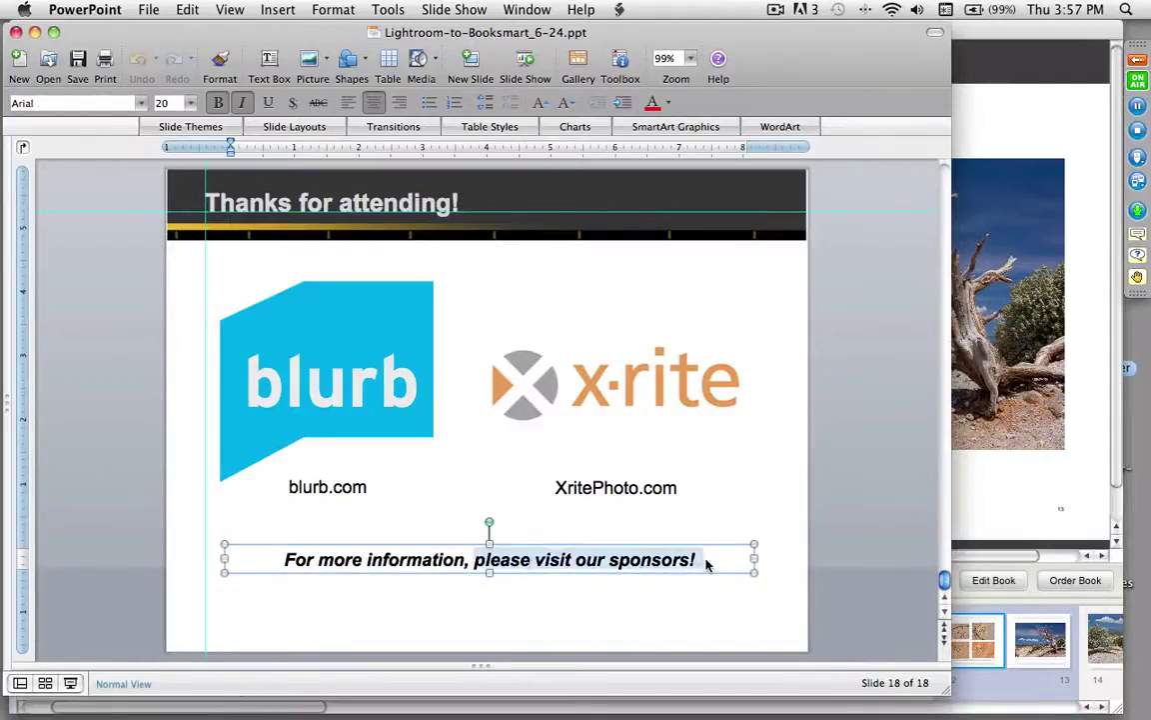
{"action": "key", "text": "Escape"}
{"action": "key", "text": "Escape"}
{"action": "triple_click", "coordinate": [410, 556]}
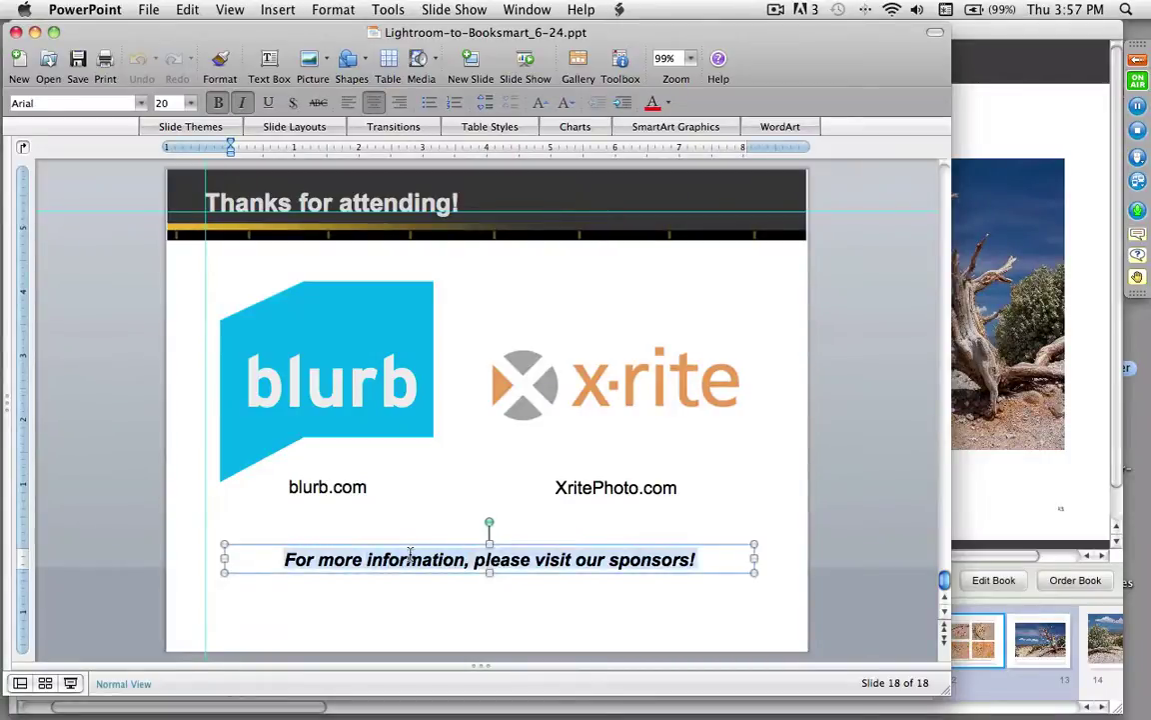
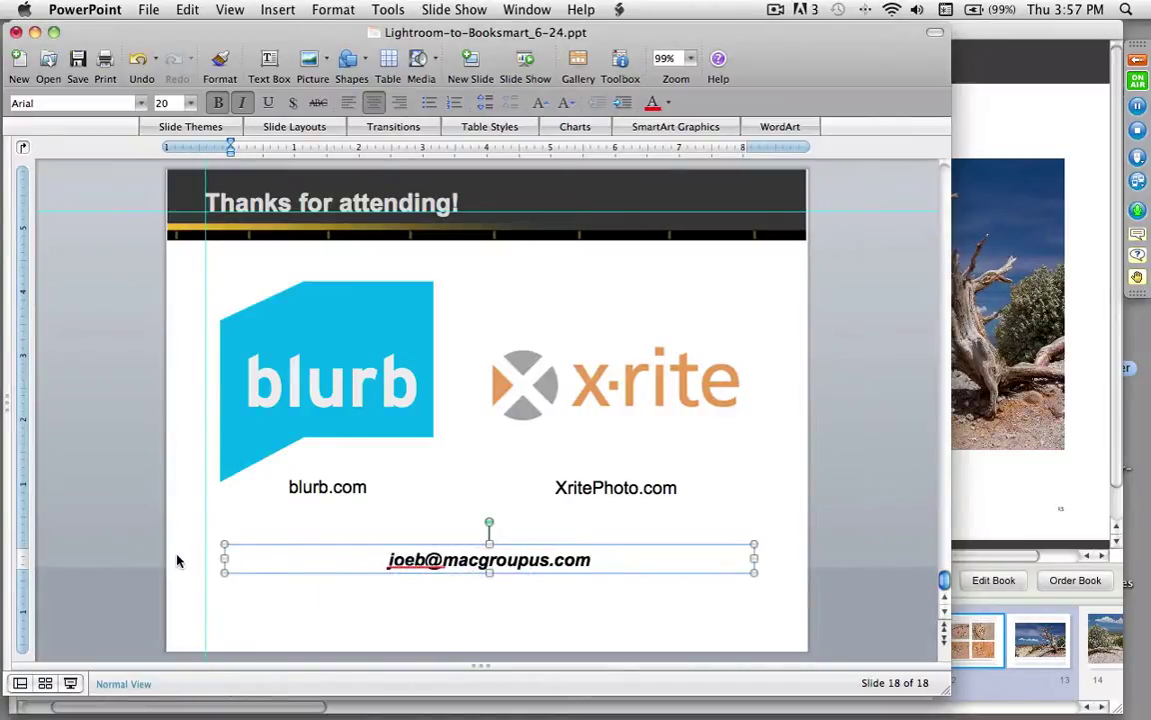
{"action": "left_click", "coordinate": [177, 561]}
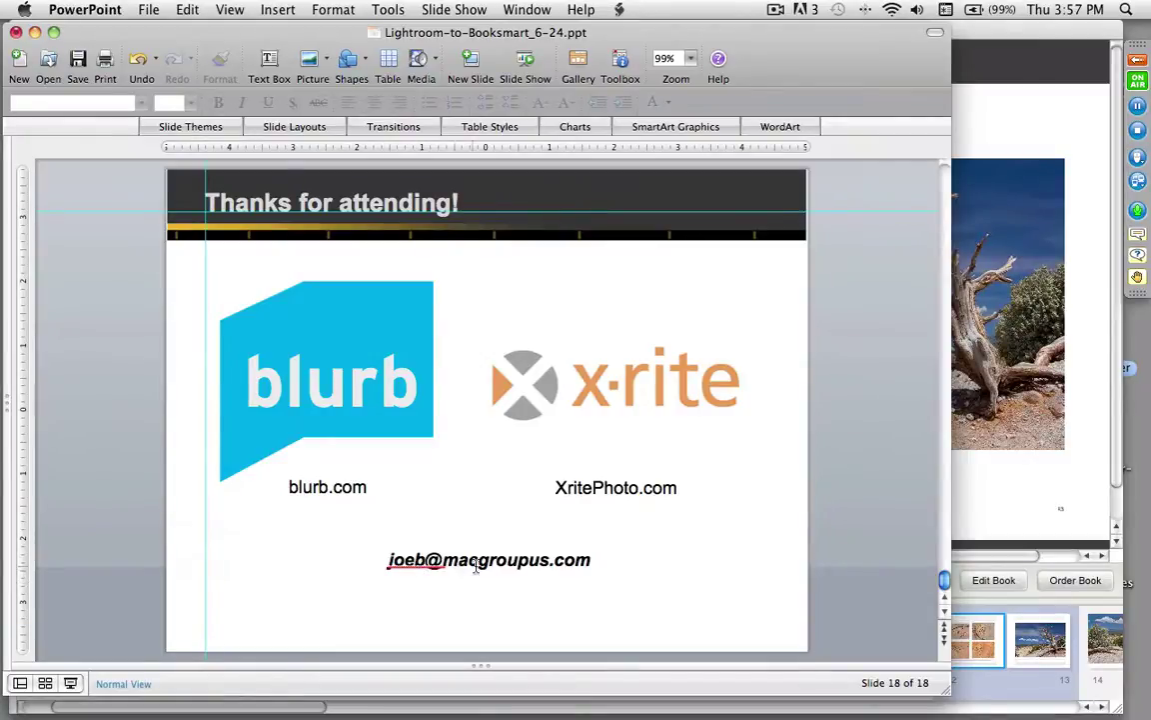
{"action": "left_click", "coordinate": [70, 682]}
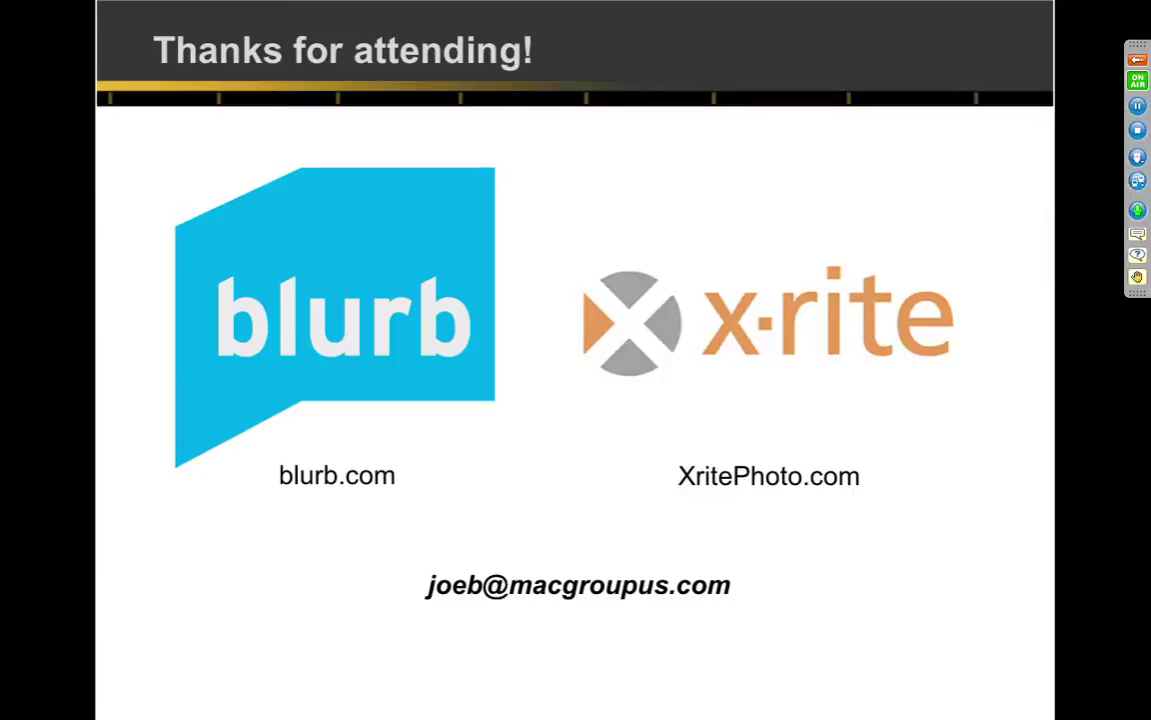